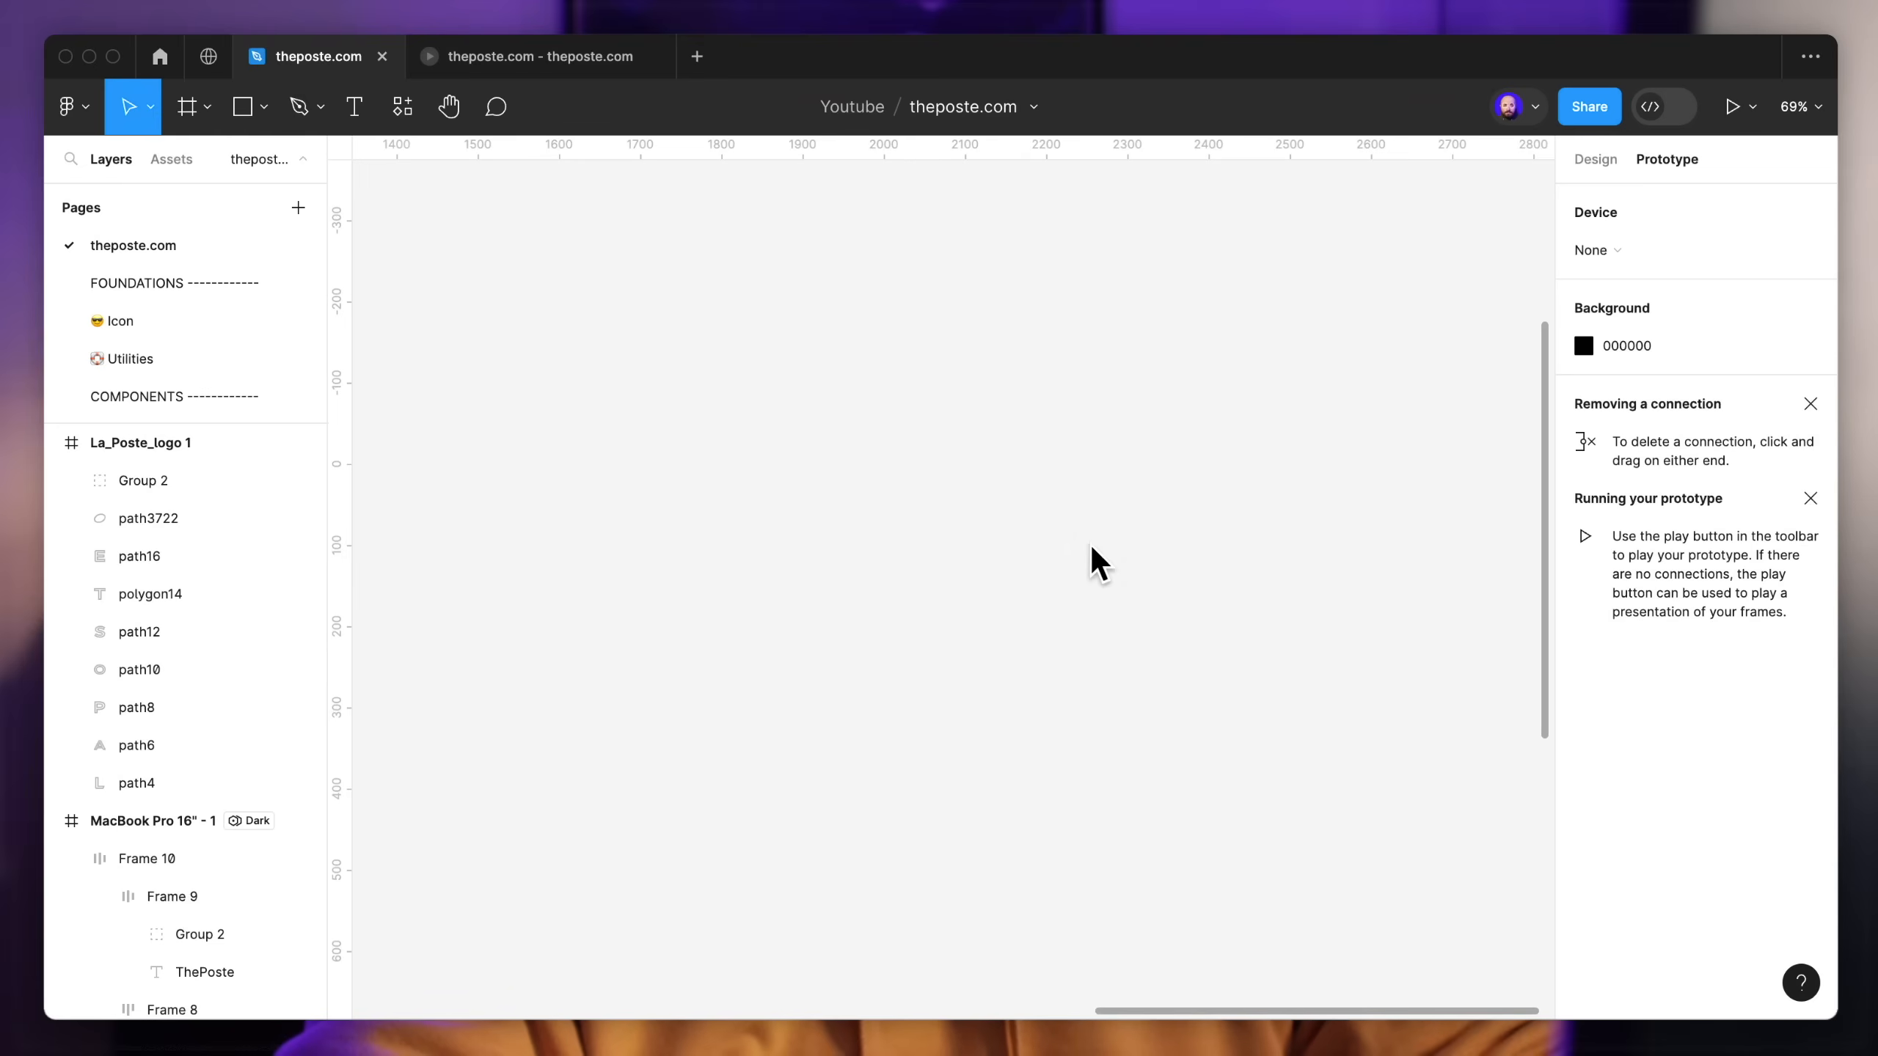
Step: Paste the reference screenshot onto the canvas and sample a purple from its glow for the circle's first gradient stop
{"action": "key", "text": "super+v"}
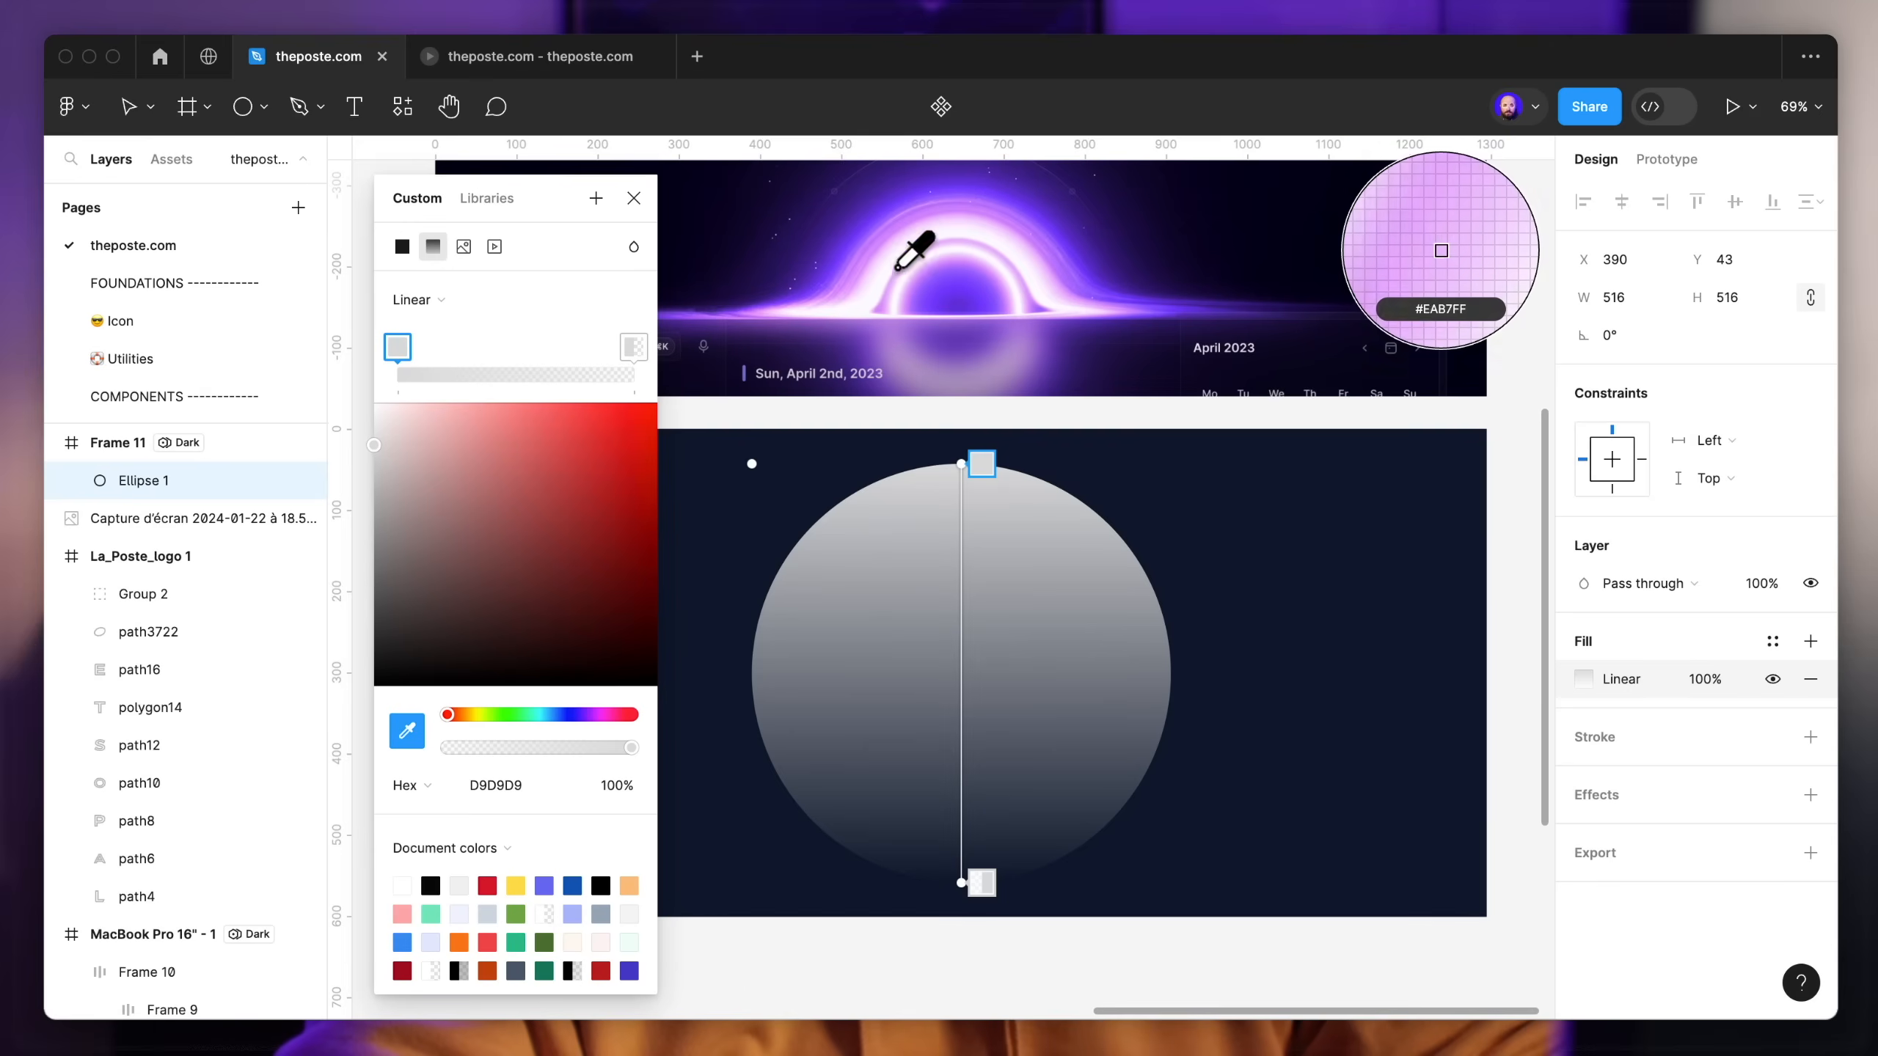
{"action": "left_click", "coordinate": [879, 221]}
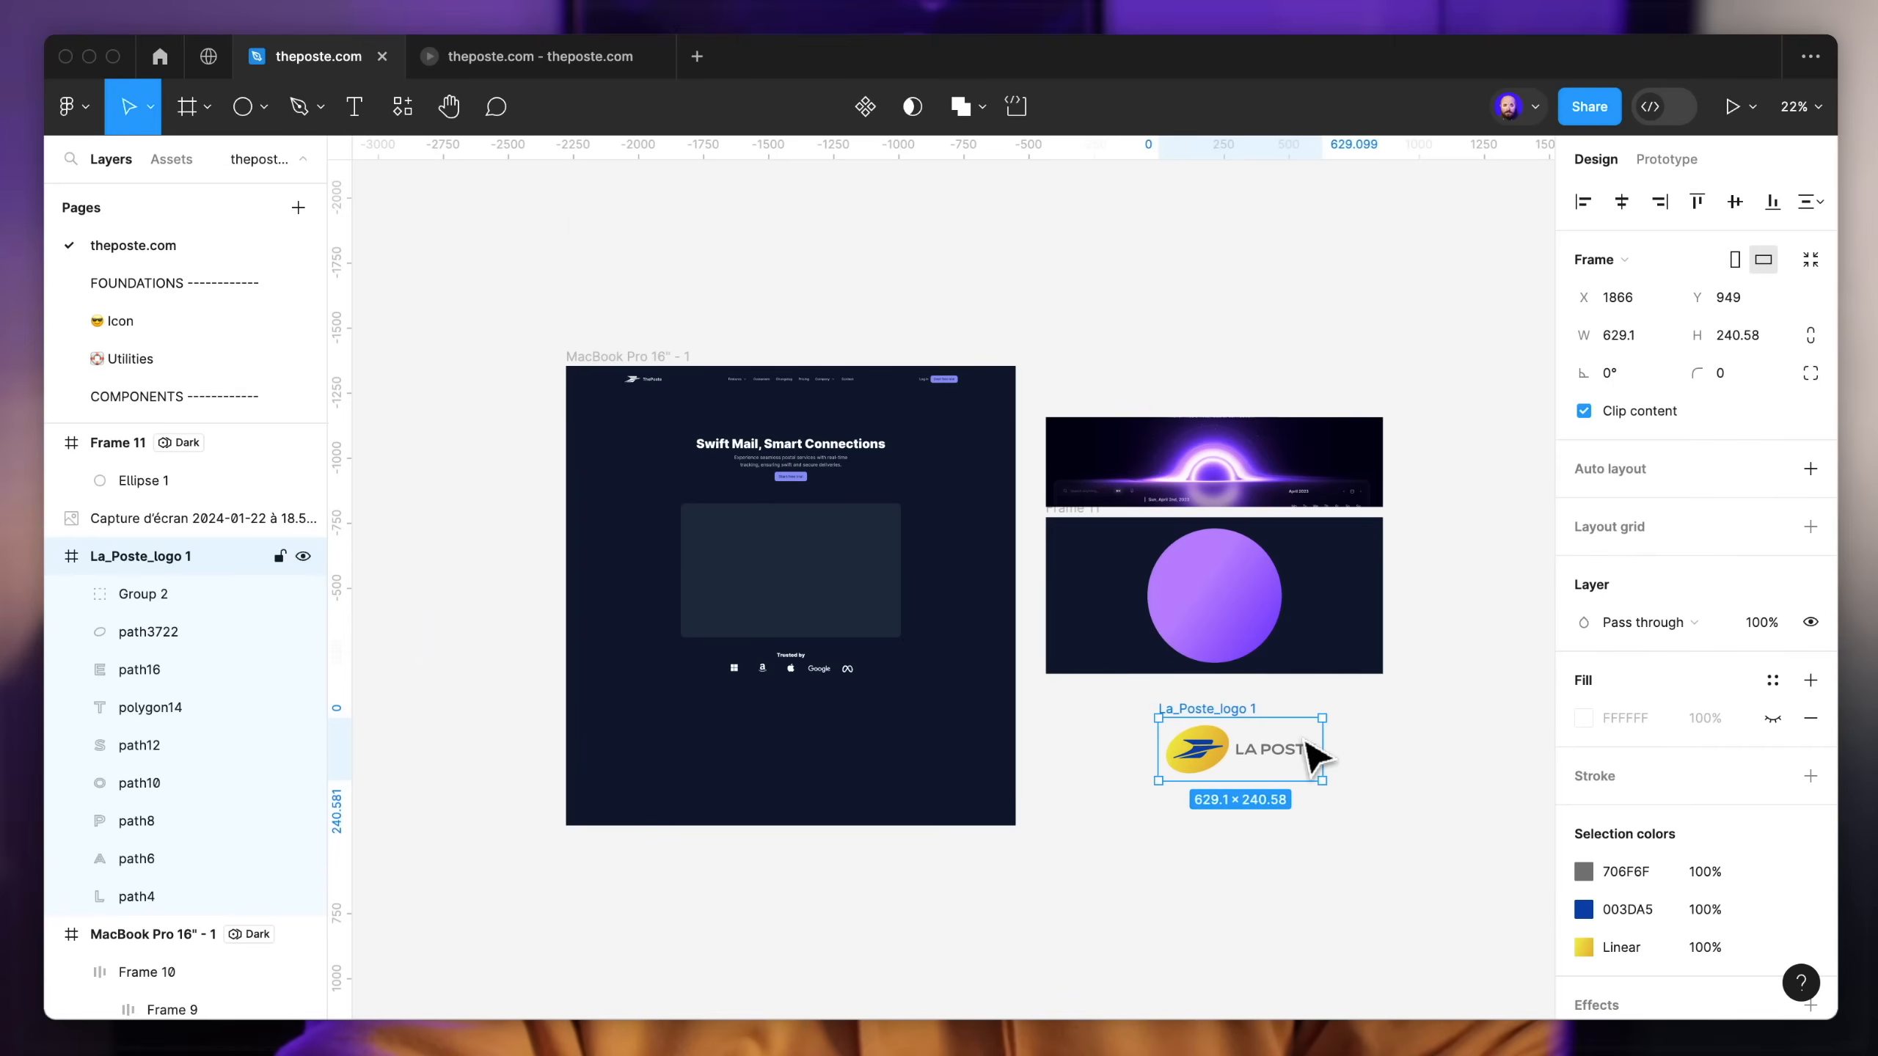
Step: Sample the La Poste logo's yellow into the circle's gradient and spread the stops with yellow first, light purple between and violet last
{"action": "scroll", "coordinate": [1310, 756], "scroll_direction": "up", "scroll_amount": 5}
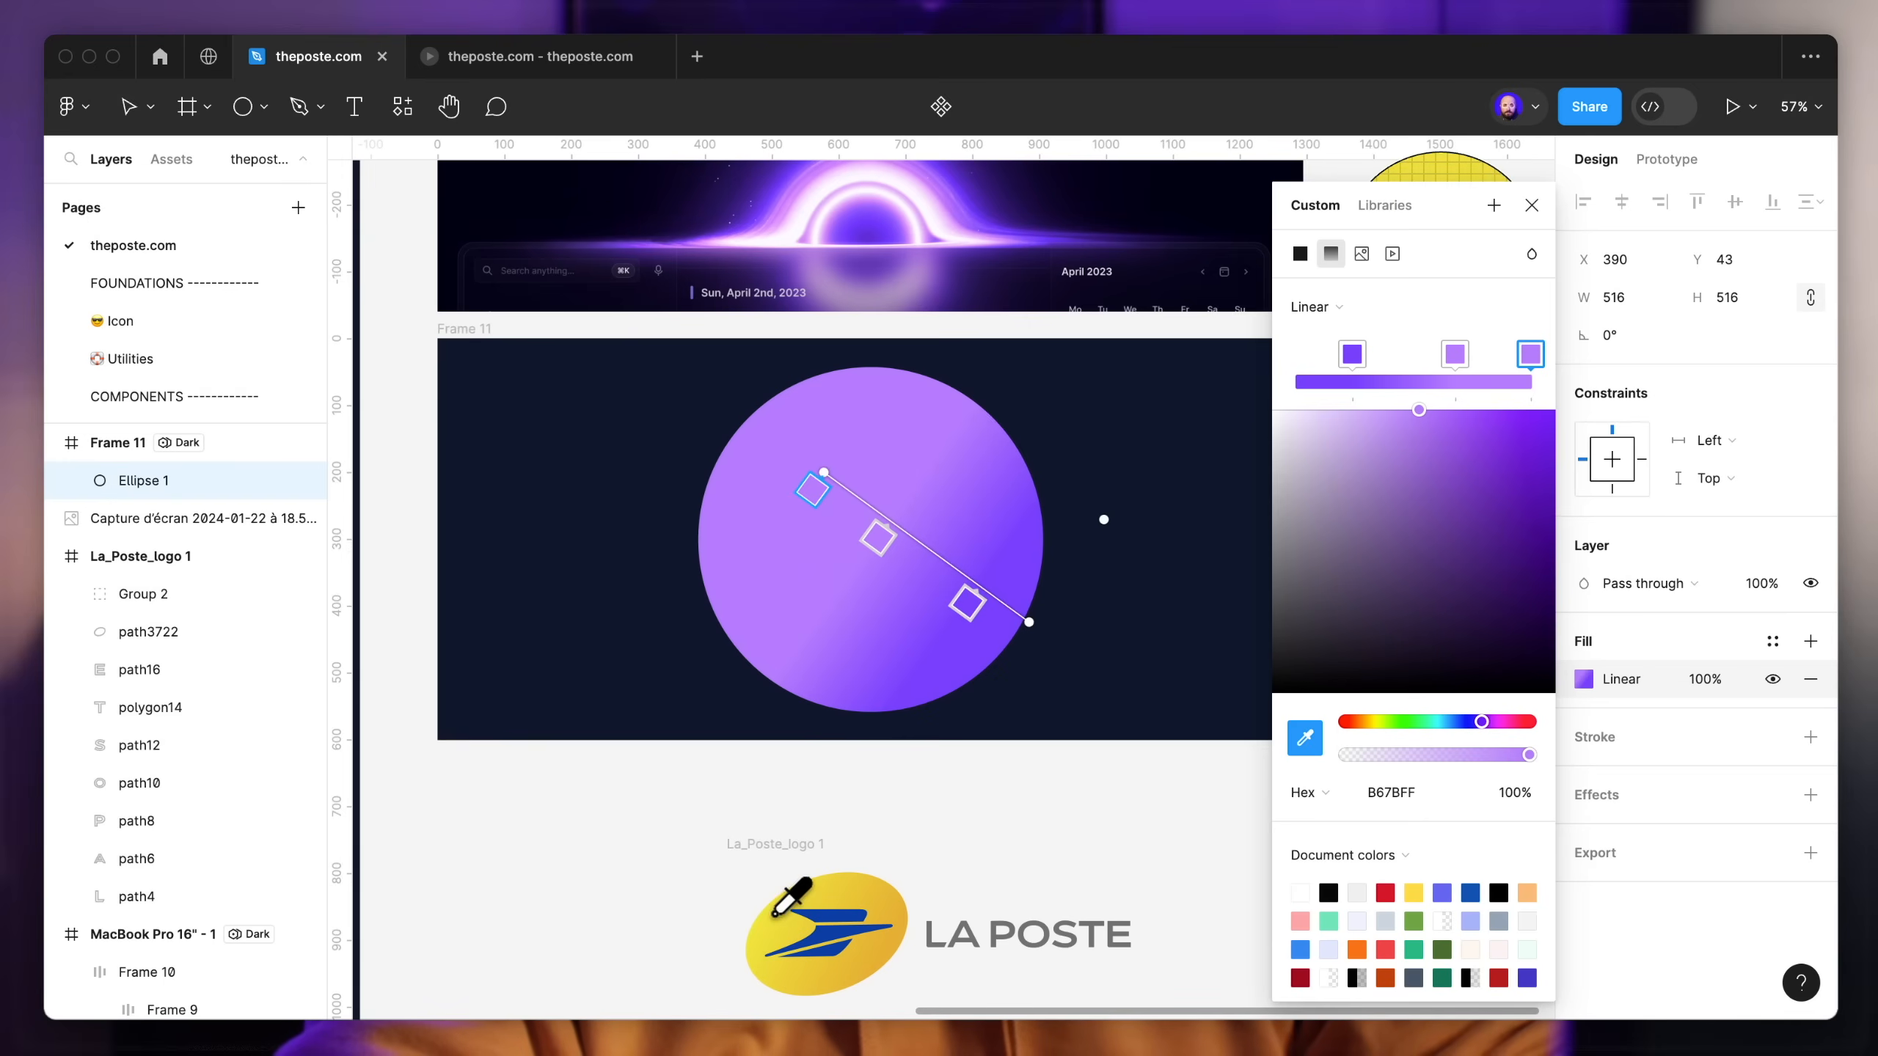
{"action": "left_click", "coordinate": [773, 914]}
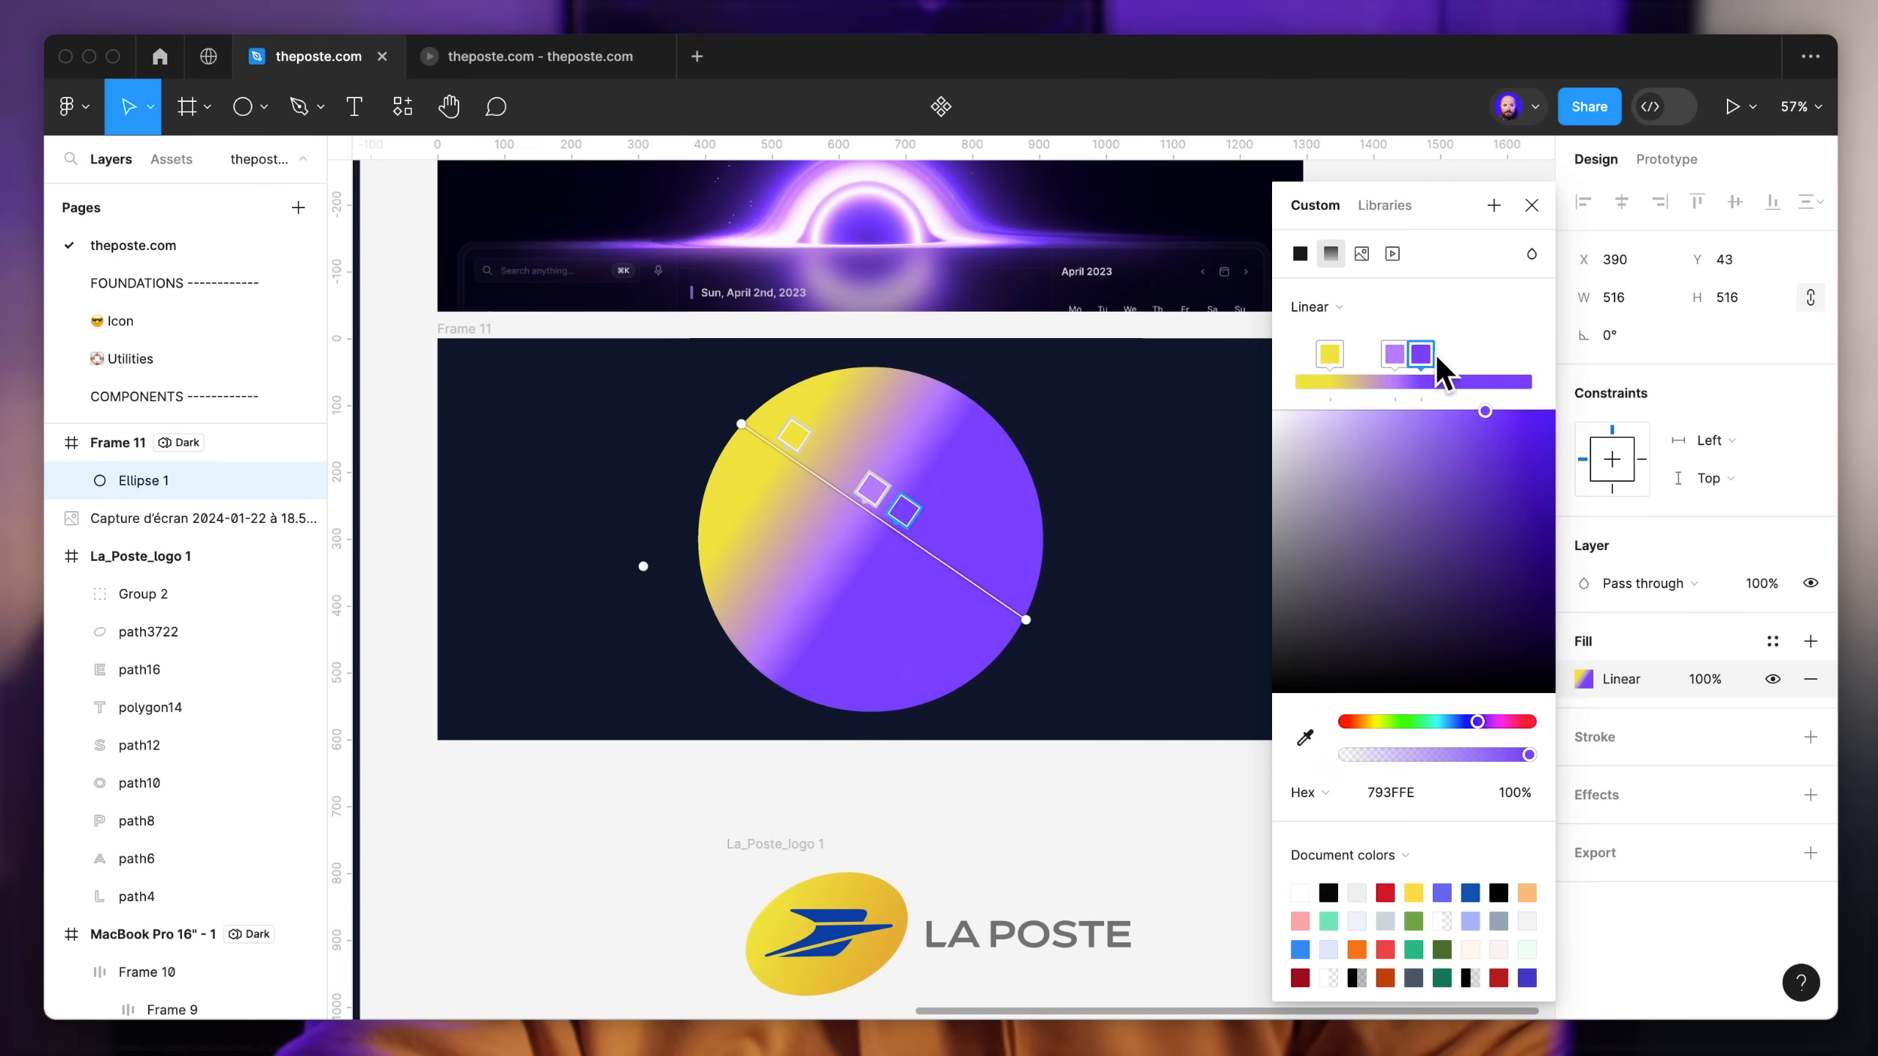
{"action": "left_click_drag", "start_coordinate": [1433, 357], "coordinate": [1590, 361]}
{"action": "left_click_drag", "start_coordinate": [1328, 365], "coordinate": [1242, 368]}
{"action": "left_click_drag", "start_coordinate": [1402, 359], "coordinate": [1432, 364]}
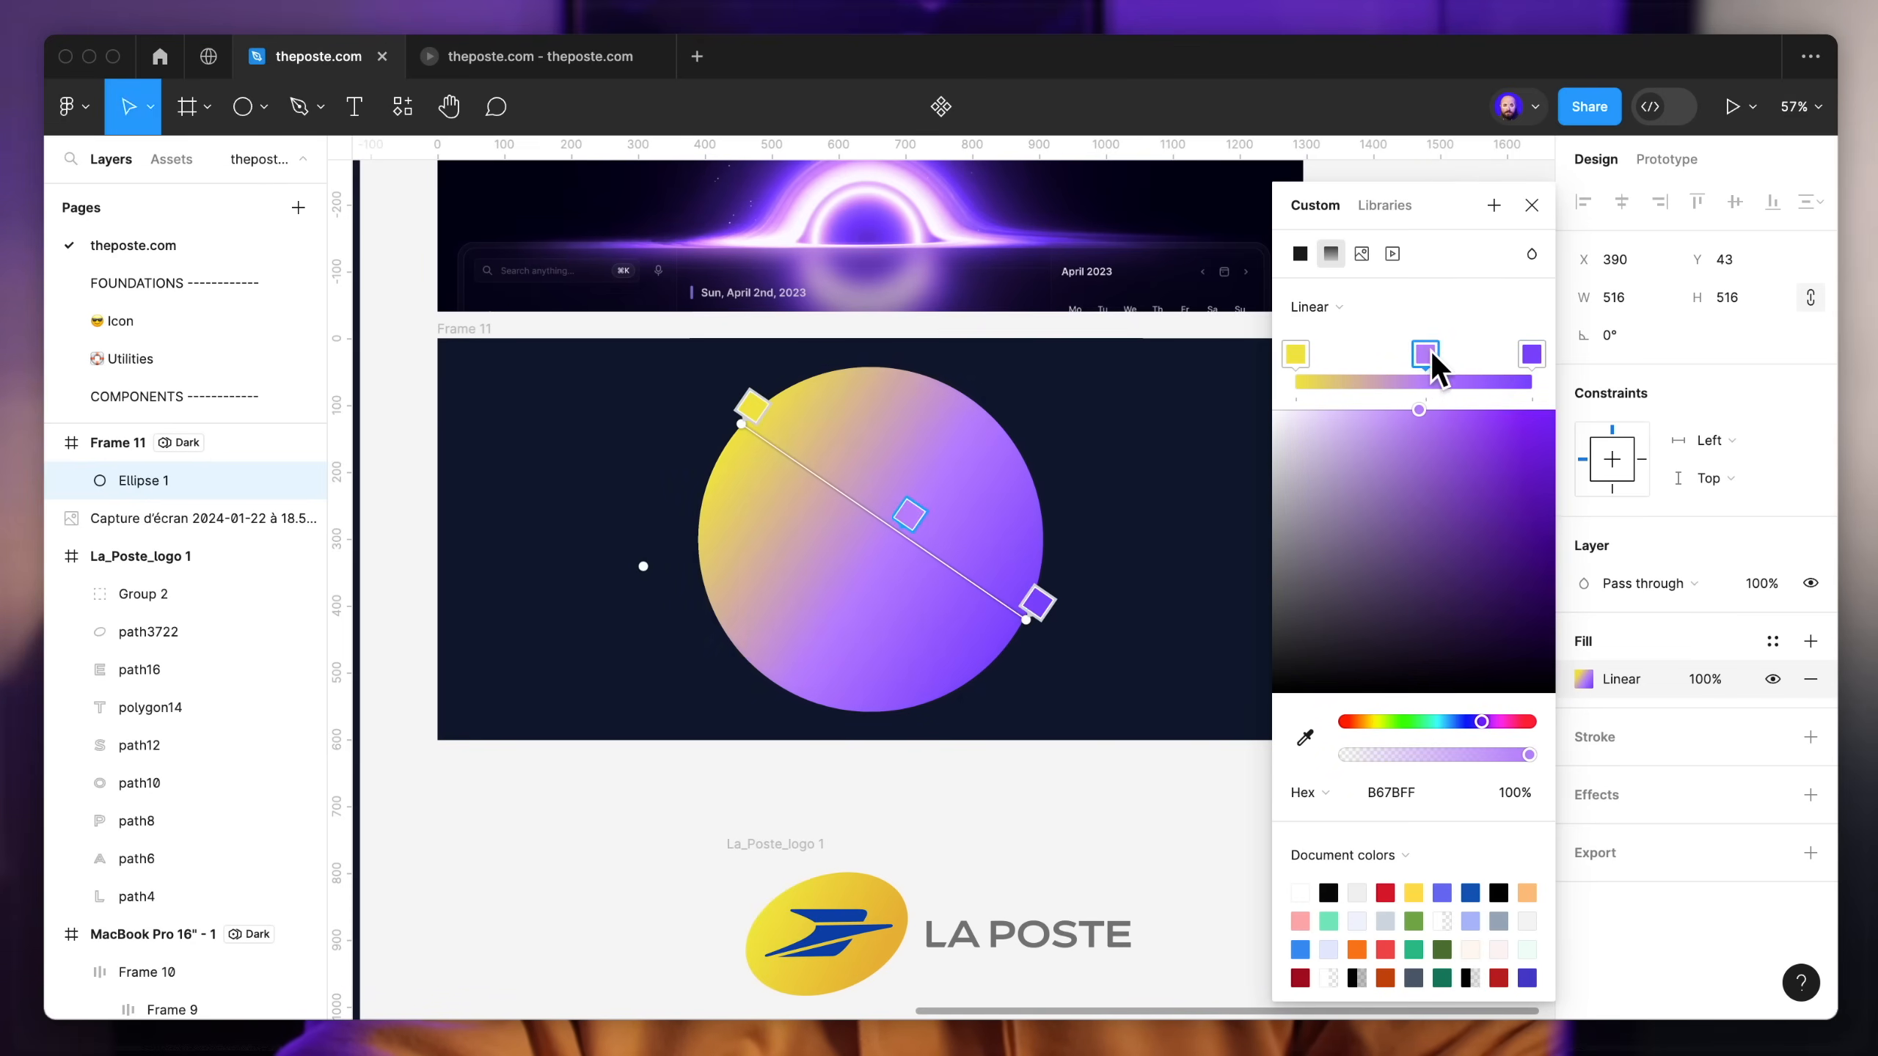
Step: Replace the circle gradient's light purple middle stop with a pink one, placed about halfway along the gradient
{"action": "left_click", "coordinate": [1372, 355]}
{"action": "left_click_drag", "start_coordinate": [1464, 721], "coordinate": [1520, 721]}
{"action": "left_click_drag", "start_coordinate": [1345, 458], "coordinate": [1471, 420]}
{"action": "key", "text": "Delete"}
{"action": "left_click_drag", "start_coordinate": [1444, 355], "coordinate": [1418, 355]}
Step: Add an orange stop (F7AB3B) between yellow and pink in the circle's gradient and move the pink stop slightly toward it
{"action": "left_click", "coordinate": [1357, 356]}
{"action": "left_click_drag", "start_coordinate": [1370, 442], "coordinate": [1488, 419]}
{"action": "left_click_drag", "start_coordinate": [1346, 721], "coordinate": [1364, 721]}
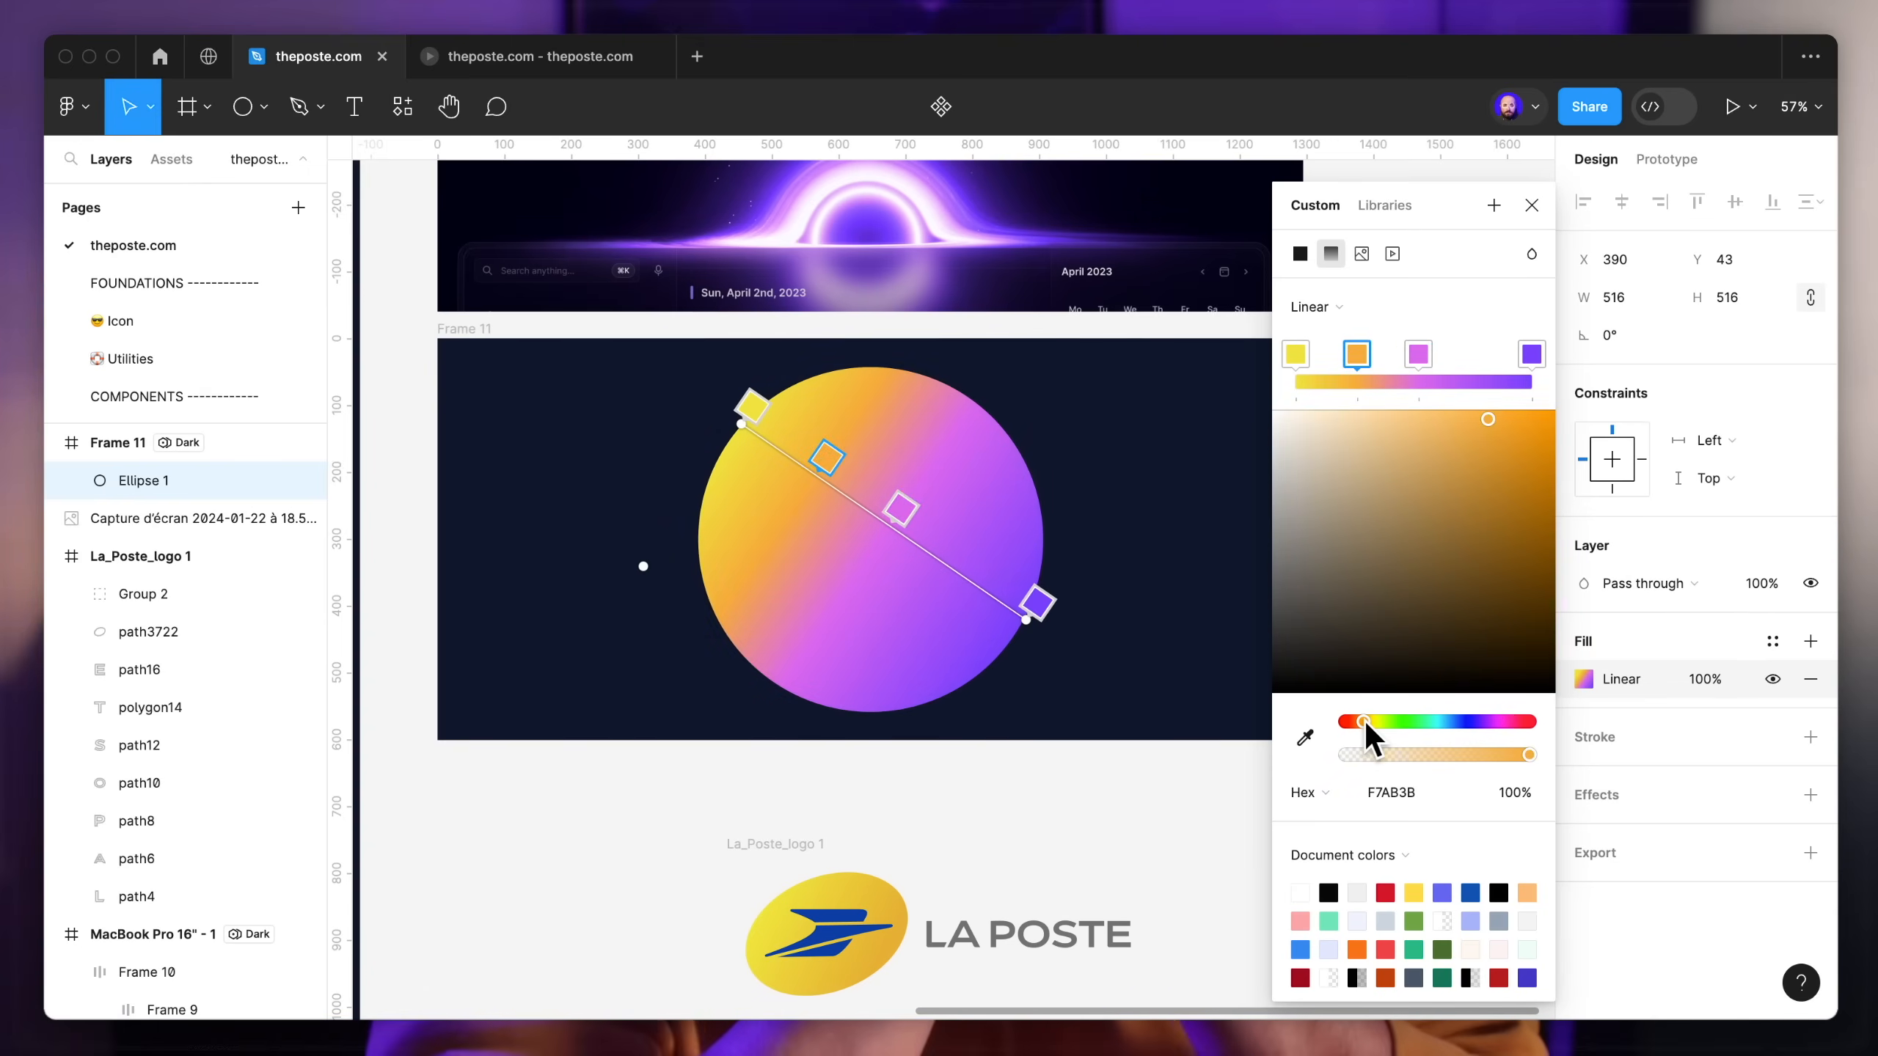
{"action": "left_click_drag", "start_coordinate": [1417, 357], "coordinate": [1395, 362]}
{"action": "key", "text": "Escape"}
{"action": "key", "text": "Escape"}
Step: Try a scaled-down copy of the gradient circle over the glowing arc in the reference image
{"action": "scroll", "coordinate": [1353, 543], "scroll_direction": "up", "scroll_amount": 5}
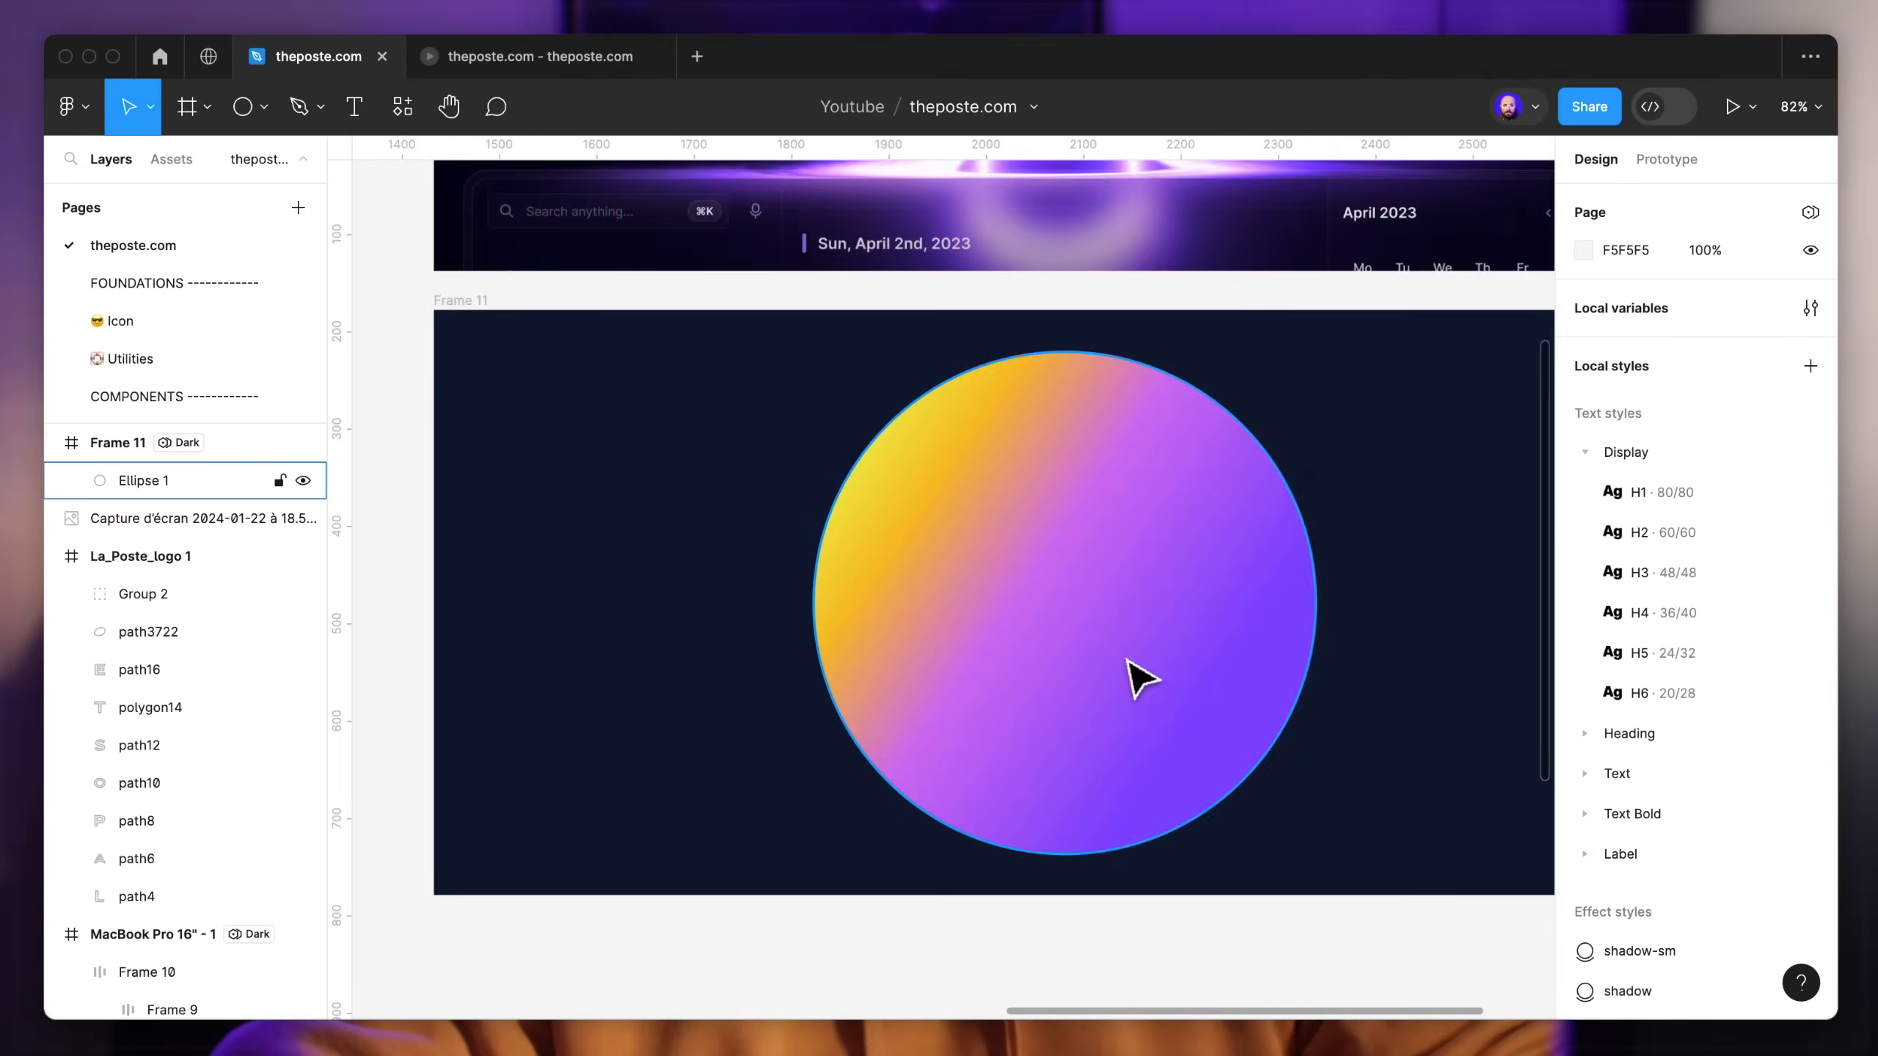
{"action": "scroll", "coordinate": [1131, 671], "scroll_direction": "up", "scroll_amount": 3}
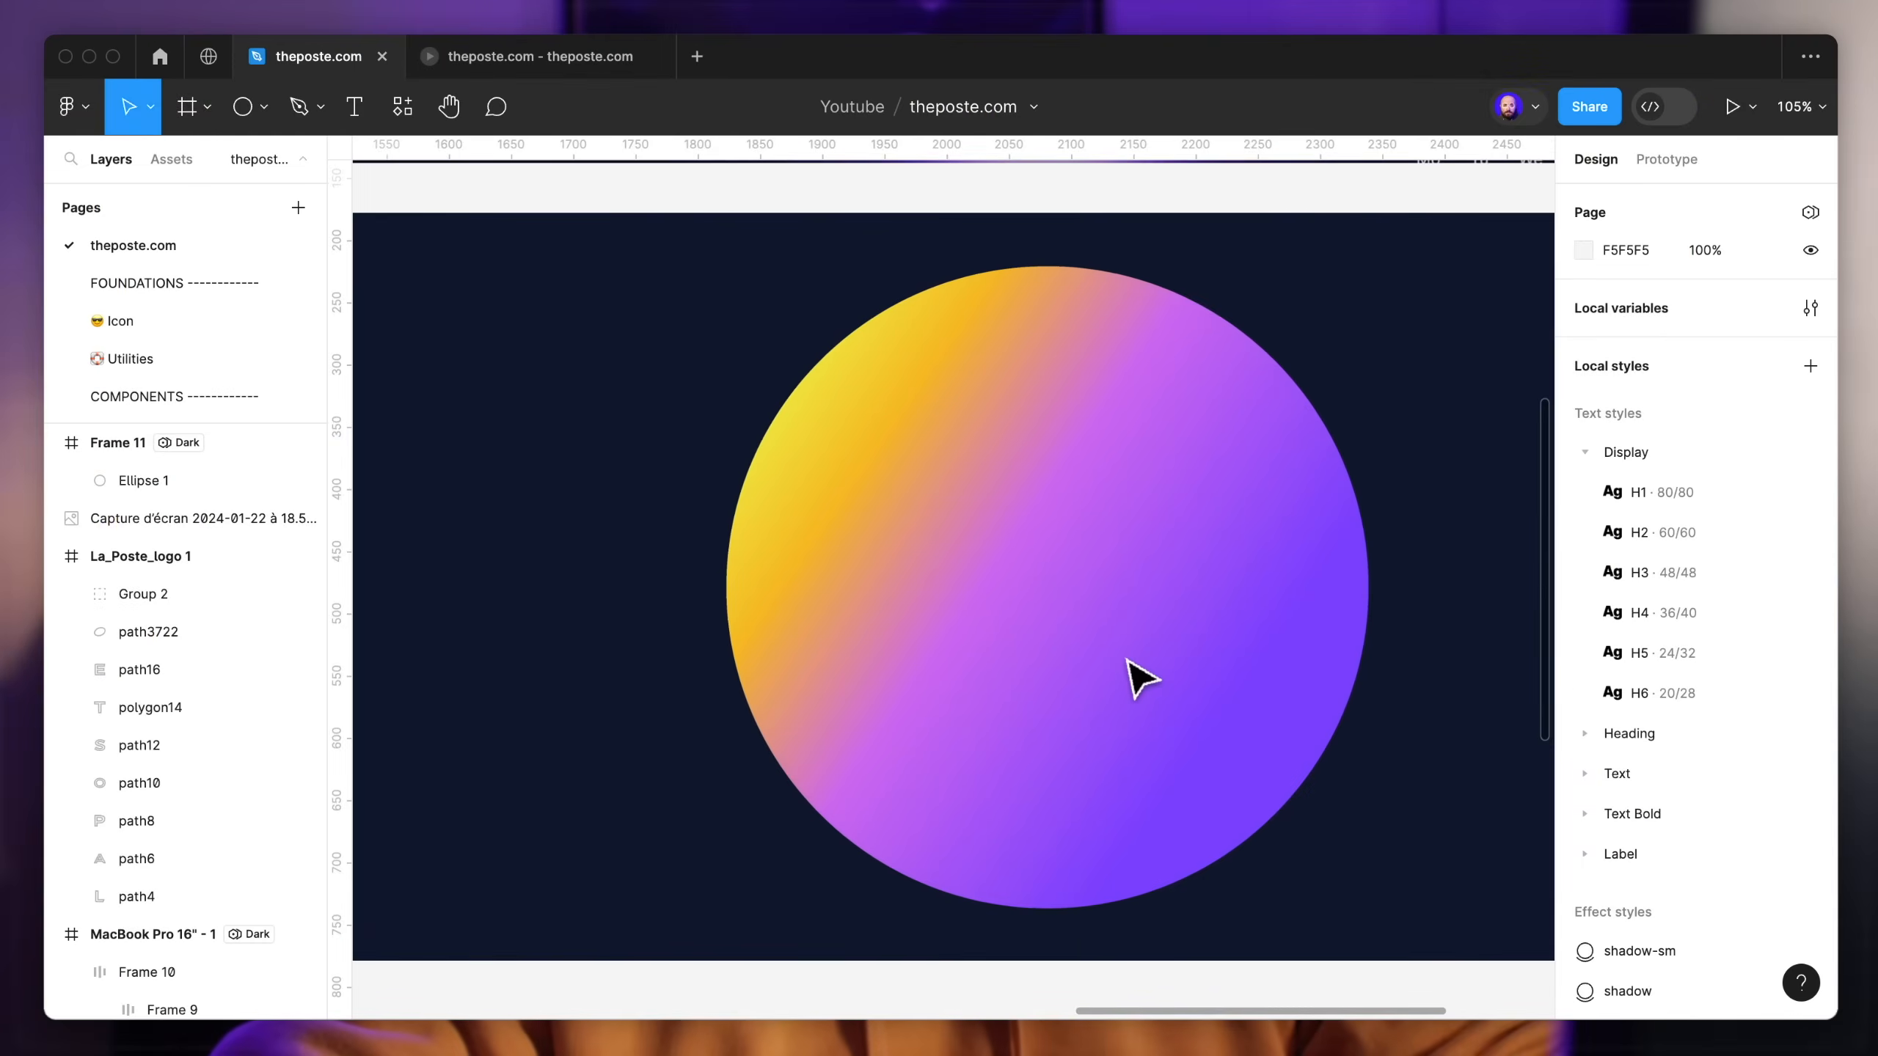
{"action": "left_click", "coordinate": [1132, 671]}
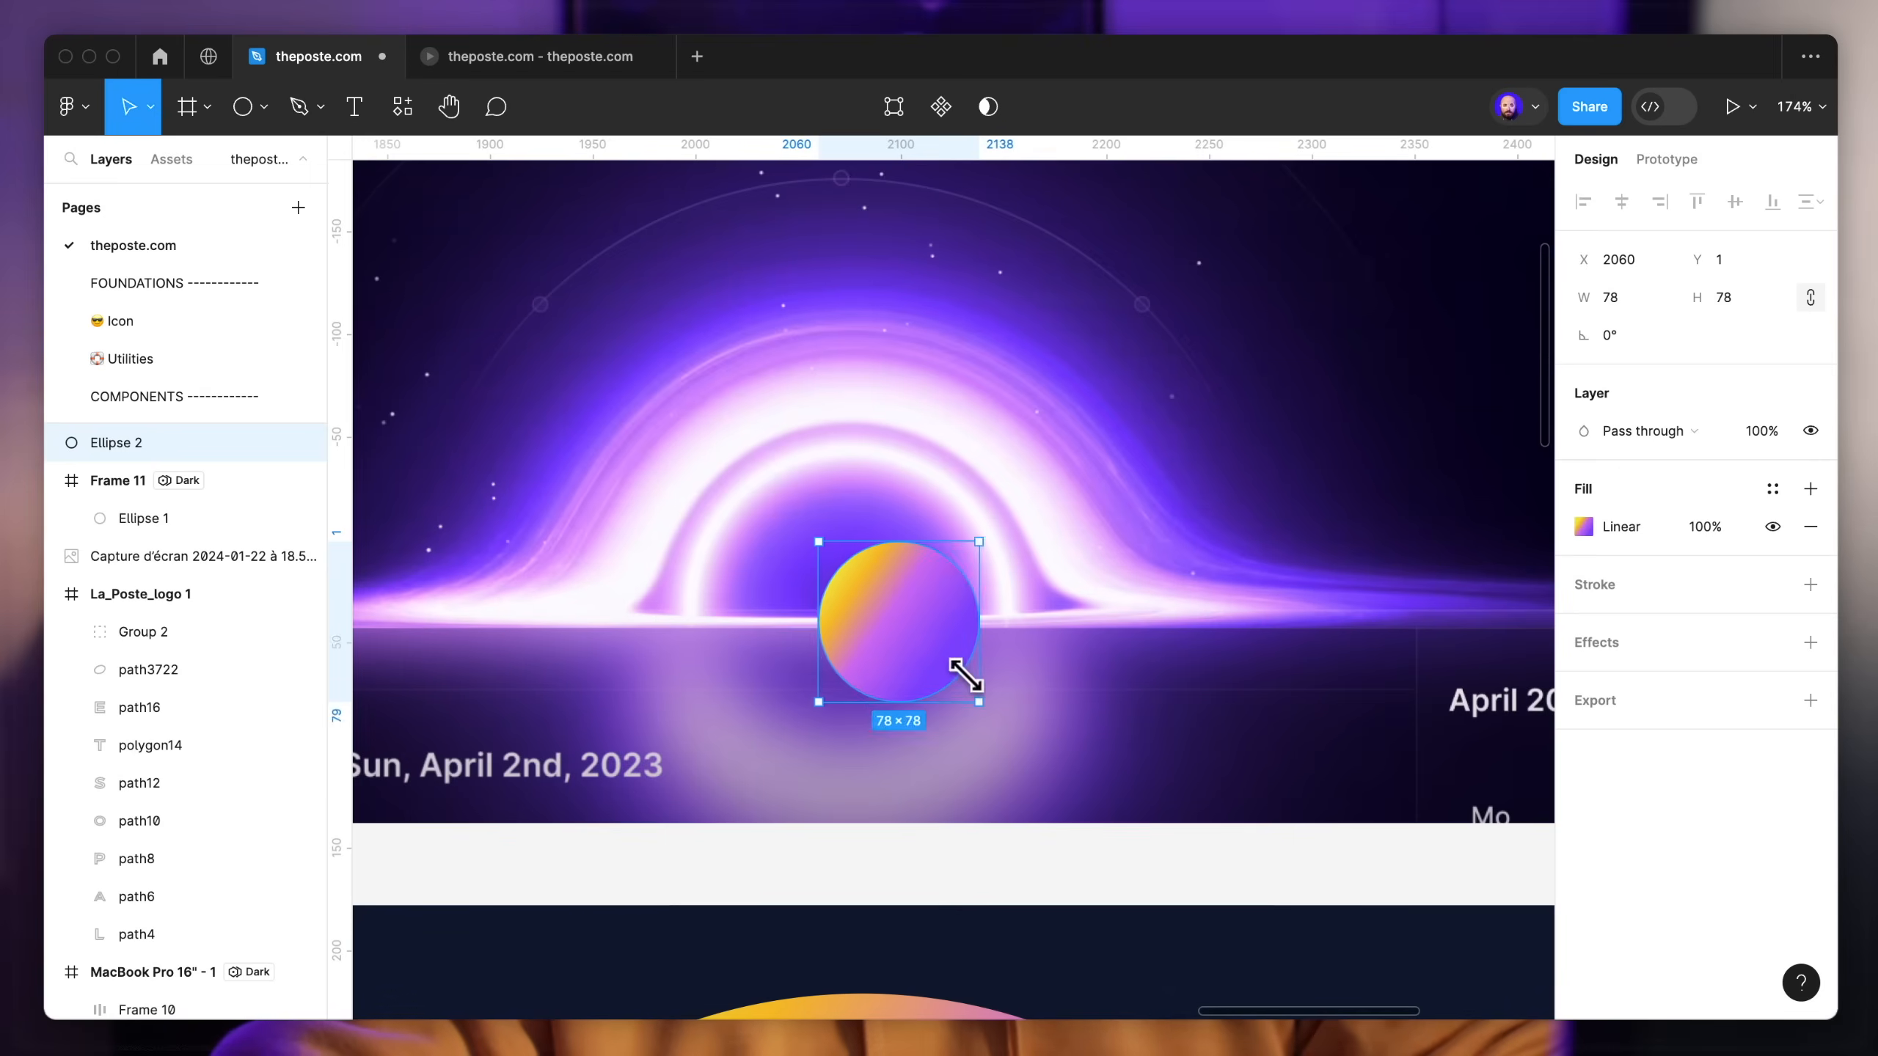
{"action": "left_click_drag", "start_coordinate": [967, 676], "coordinate": [917, 629]}
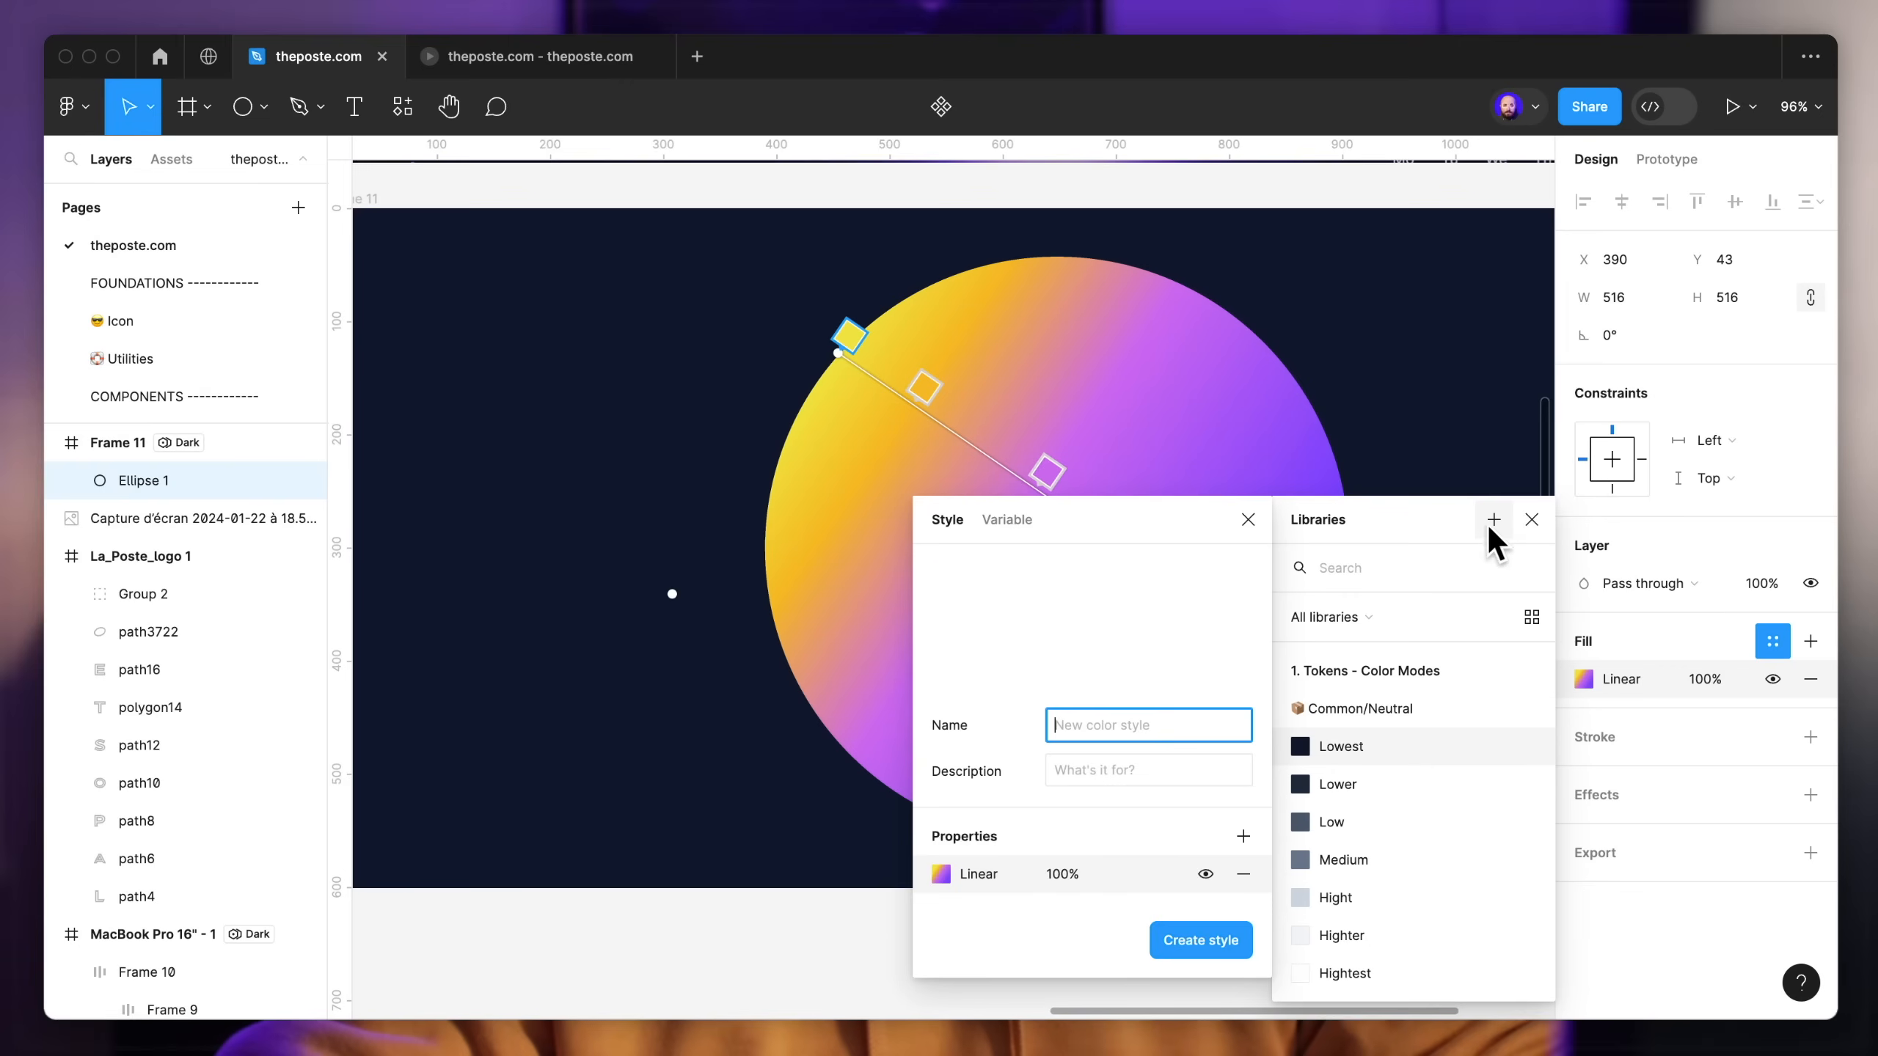
Step: Create a colour style named Gradient from the circle's fill
{"action": "type", "text": "Gradient"}
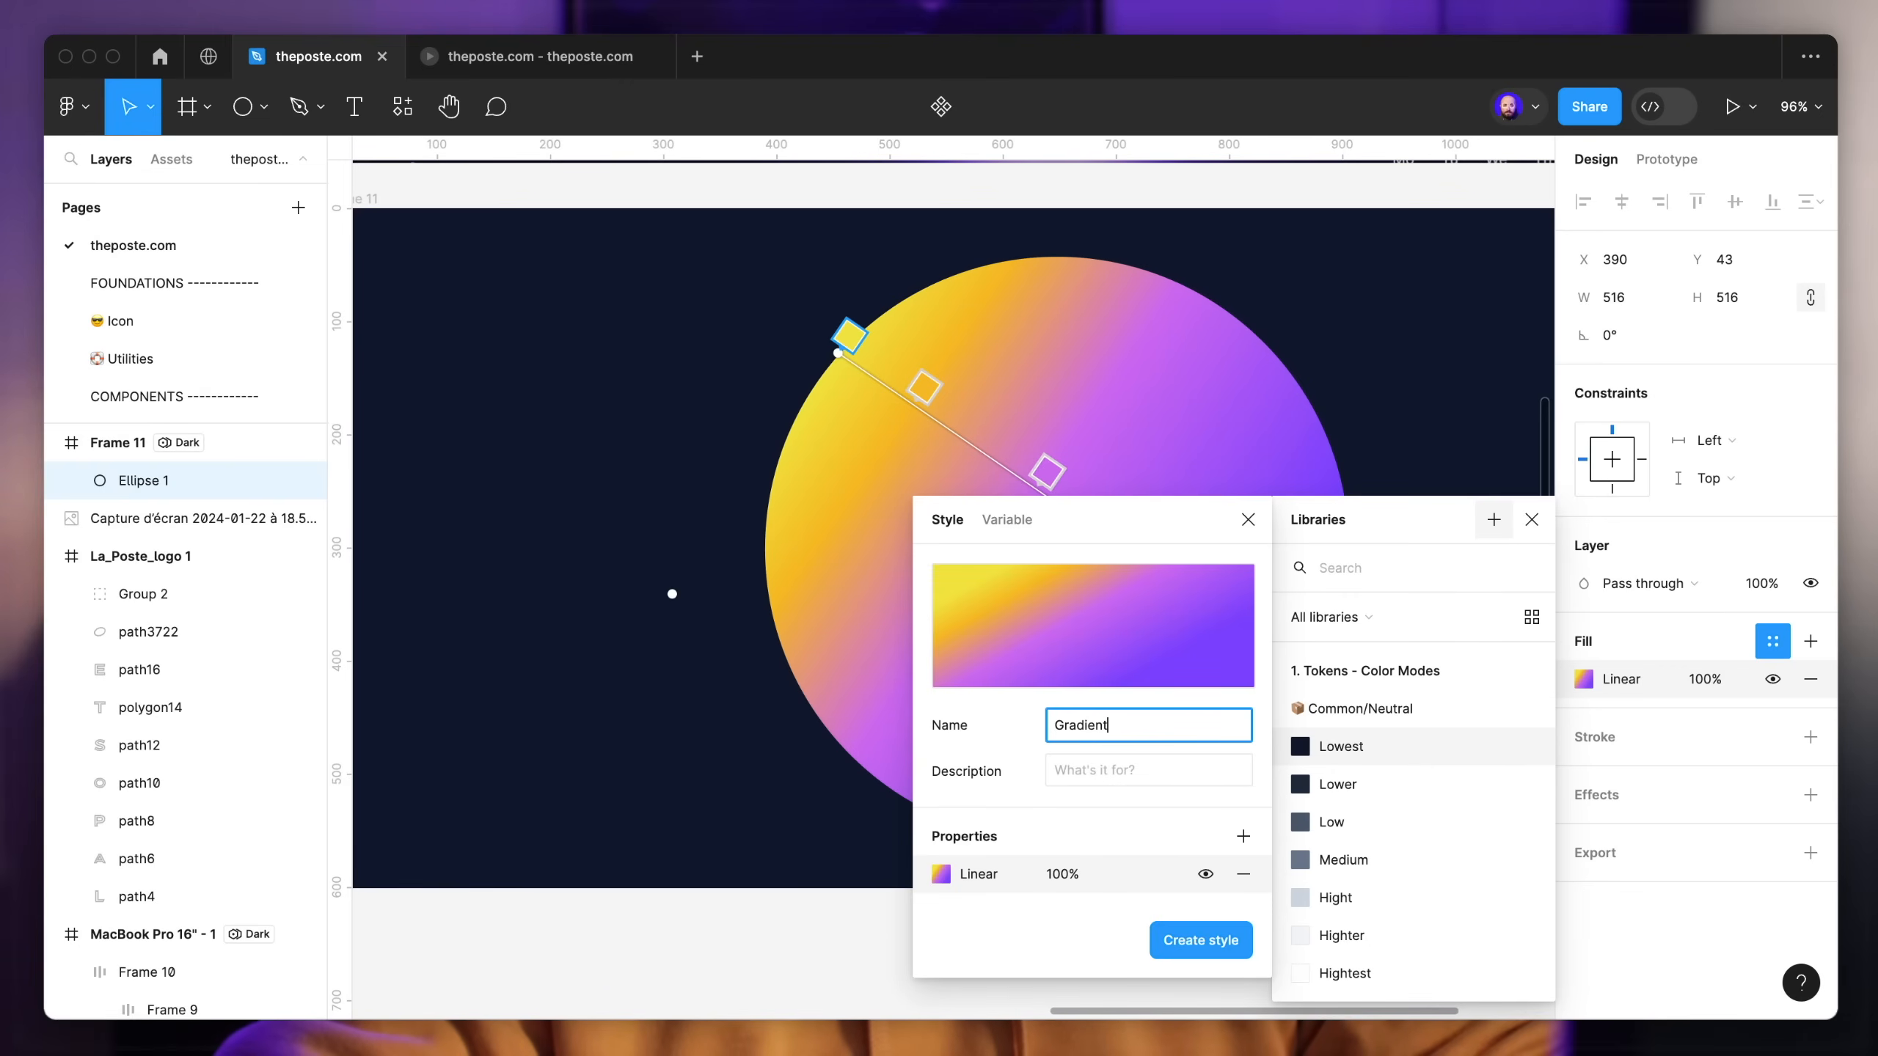
{"action": "key", "text": "Return"}
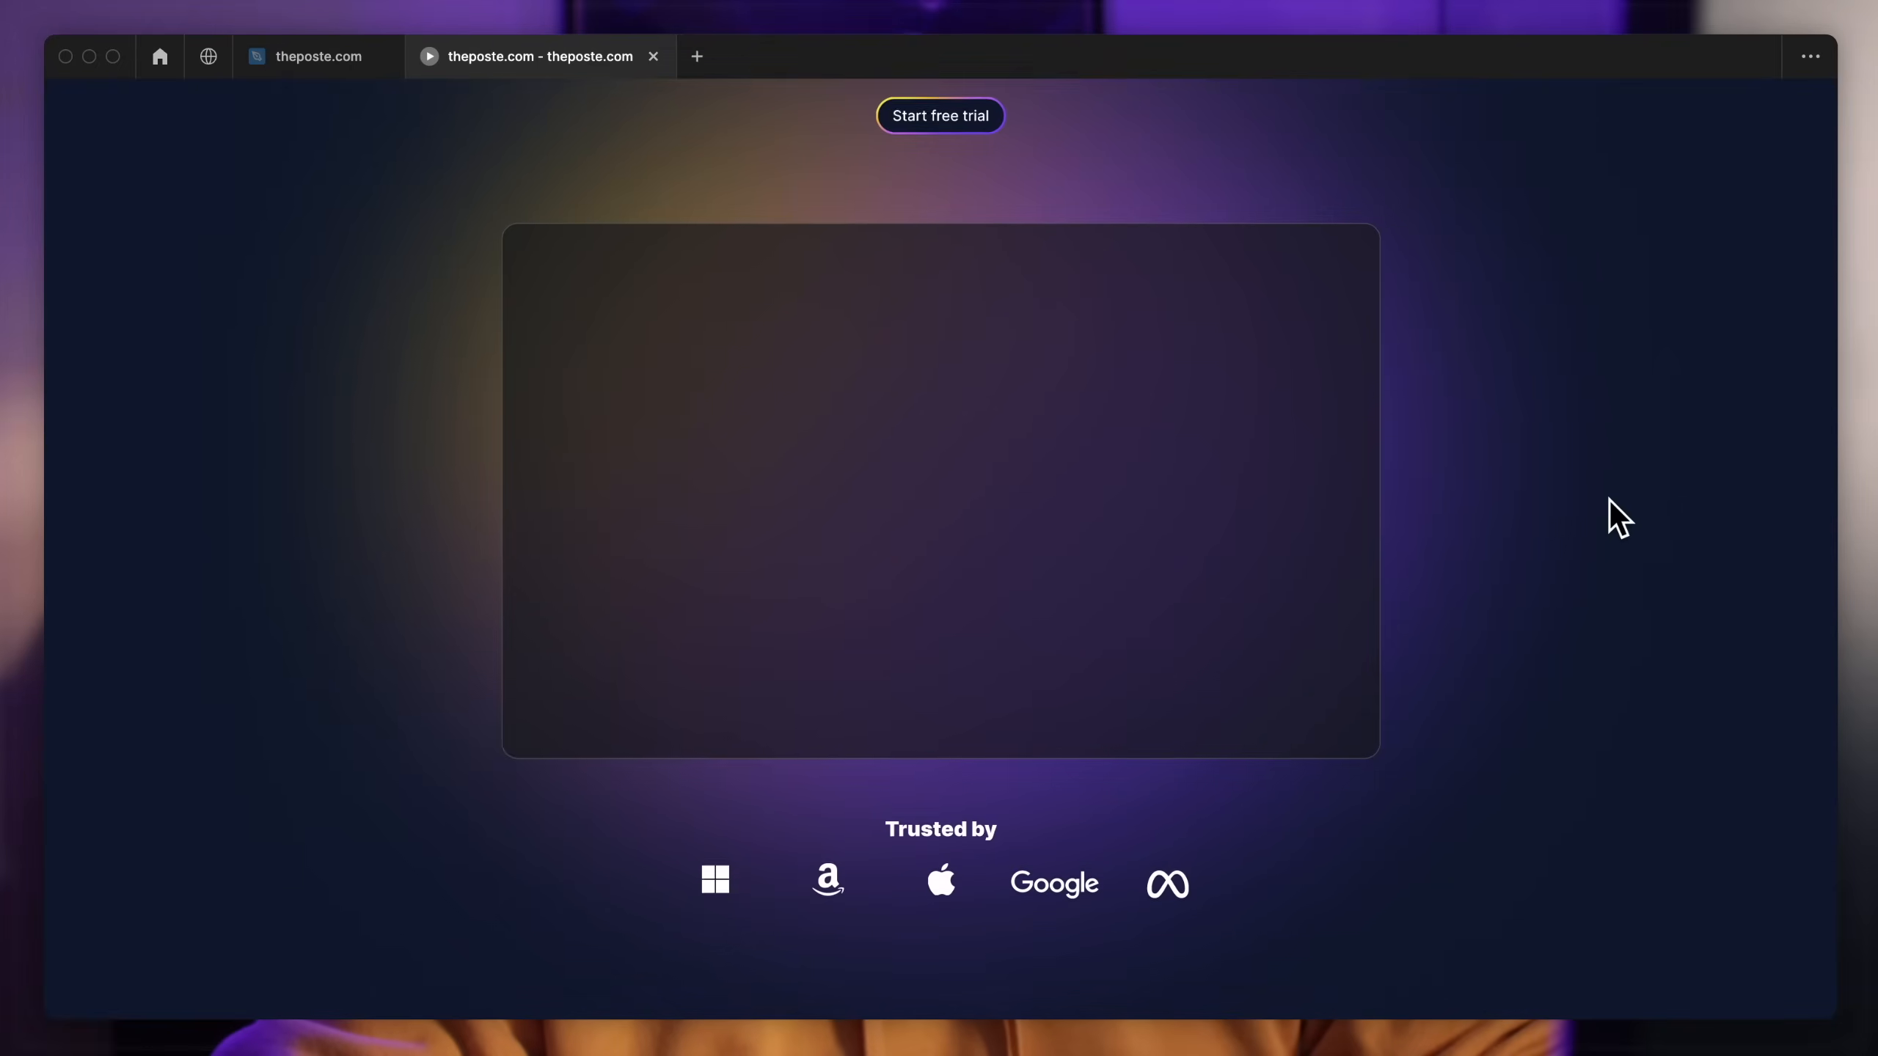
Step: Change the last stop of the Gradient colour style from violet to white
{"action": "scroll", "coordinate": [1609, 499], "scroll_direction": "up", "scroll_amount": 5}
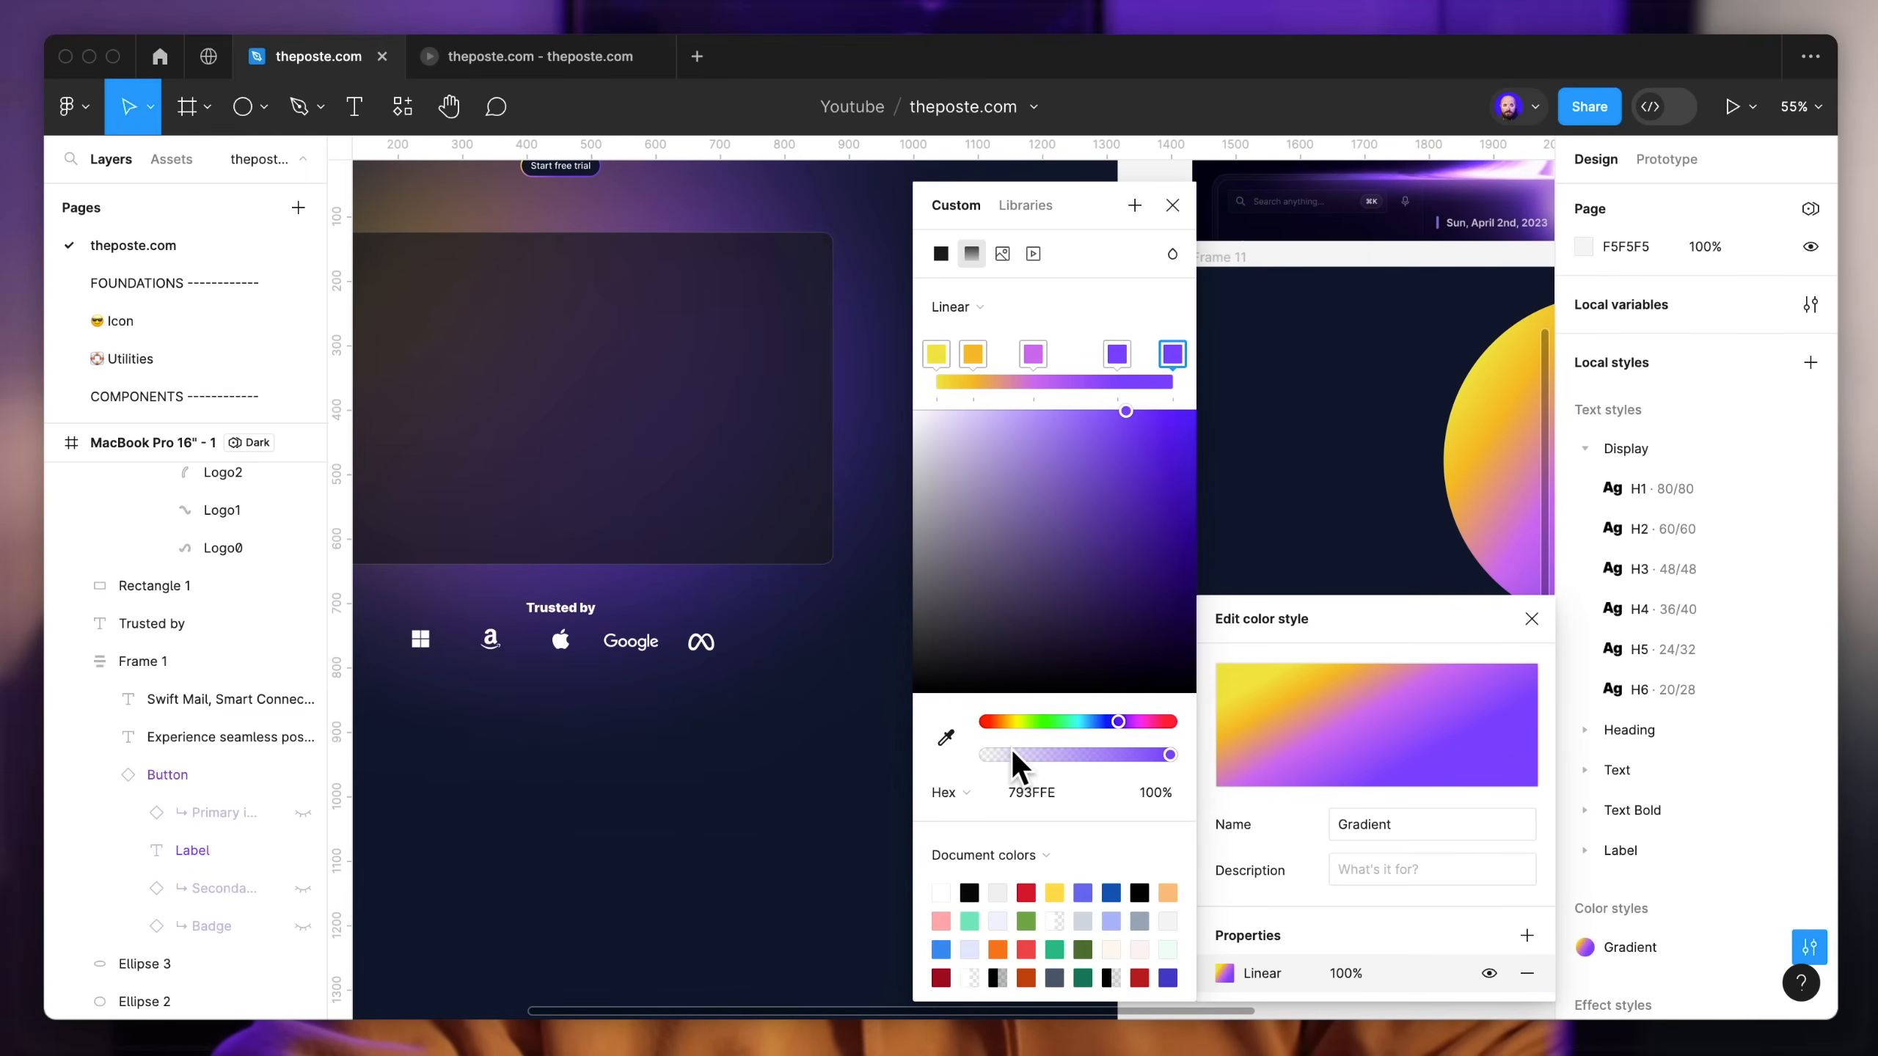
{"action": "left_click", "coordinate": [899, 415]}
{"action": "scroll", "coordinate": [960, 311], "scroll_direction": "up", "scroll_amount": 5}
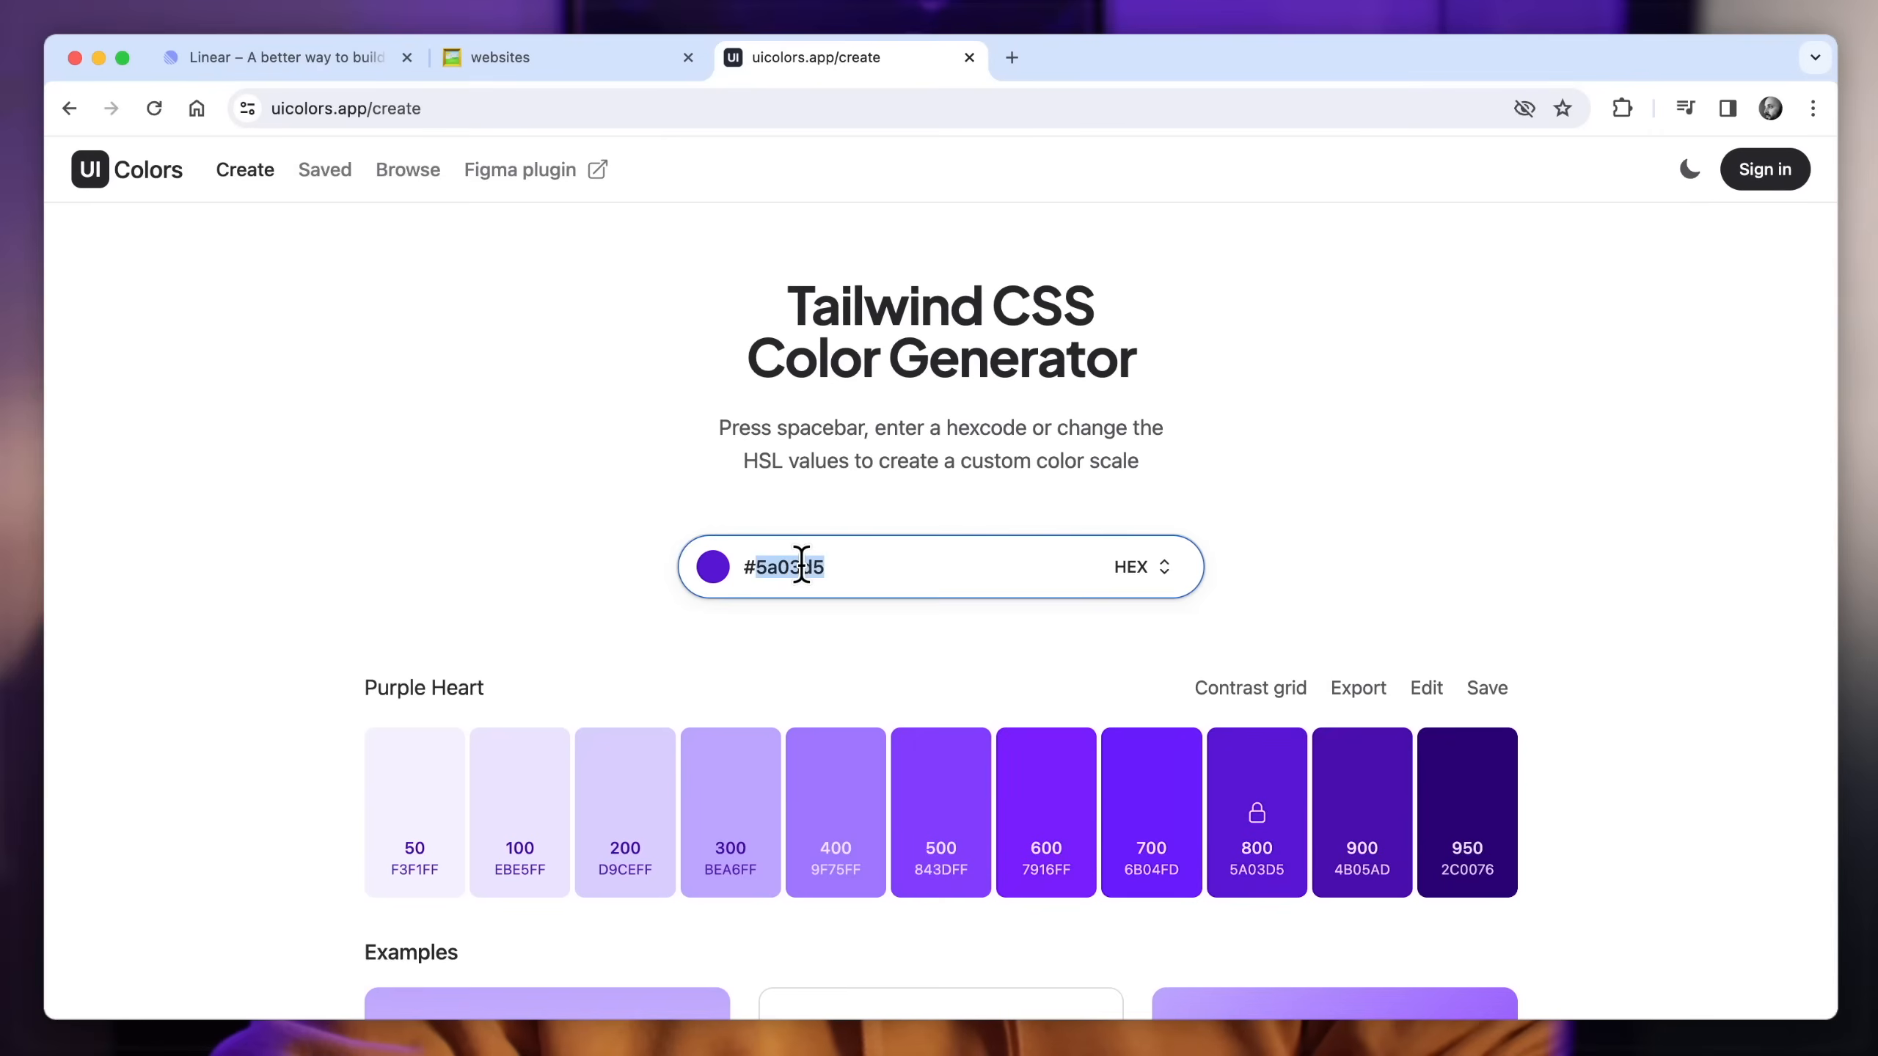
Step: Switch to the UI Colors website and generate a Tailwind colour scale from #f0e23c
{"action": "type", "text": "#f0e23c"}
{"action": "scroll", "coordinate": [925, 569], "scroll_direction": "down", "scroll_amount": 1}
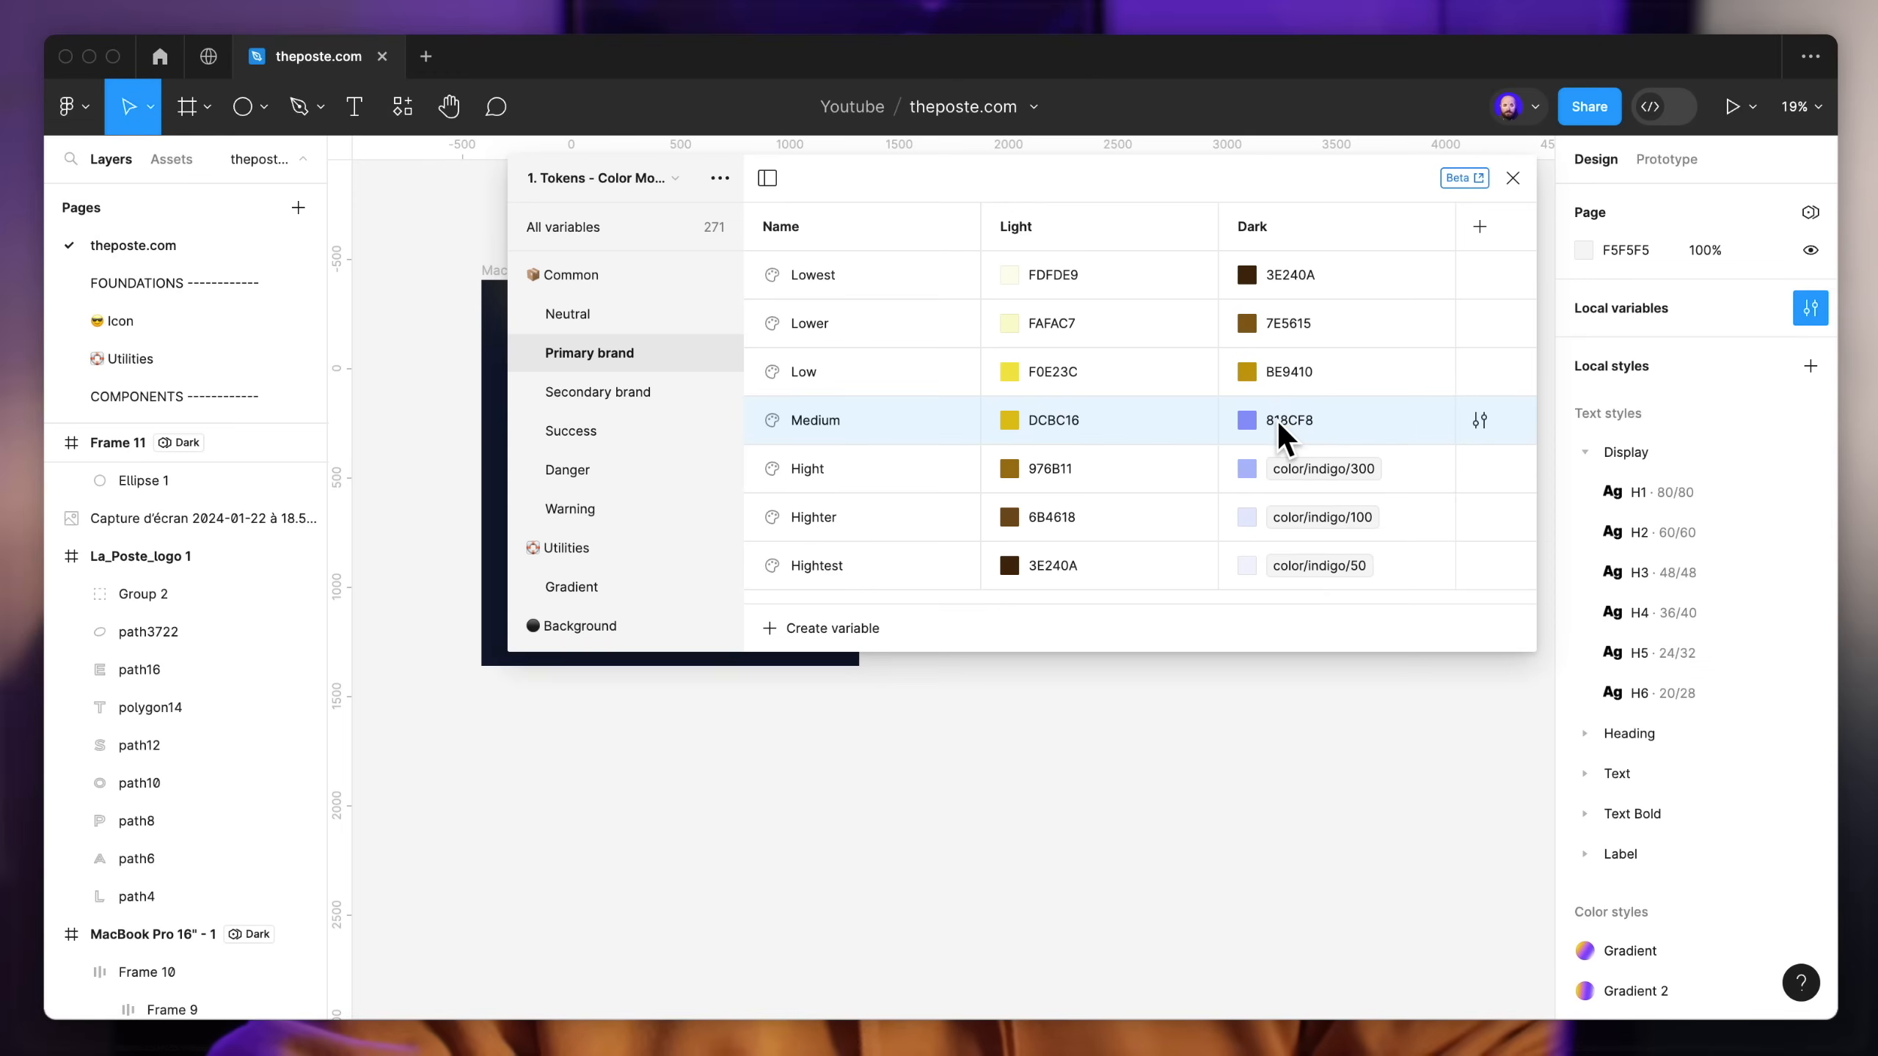
Step: Open the dark-mode values of the Primary brand Medium and Secondary brand Lowest colour variables for editing
{"action": "left_click", "coordinate": [1279, 423]}
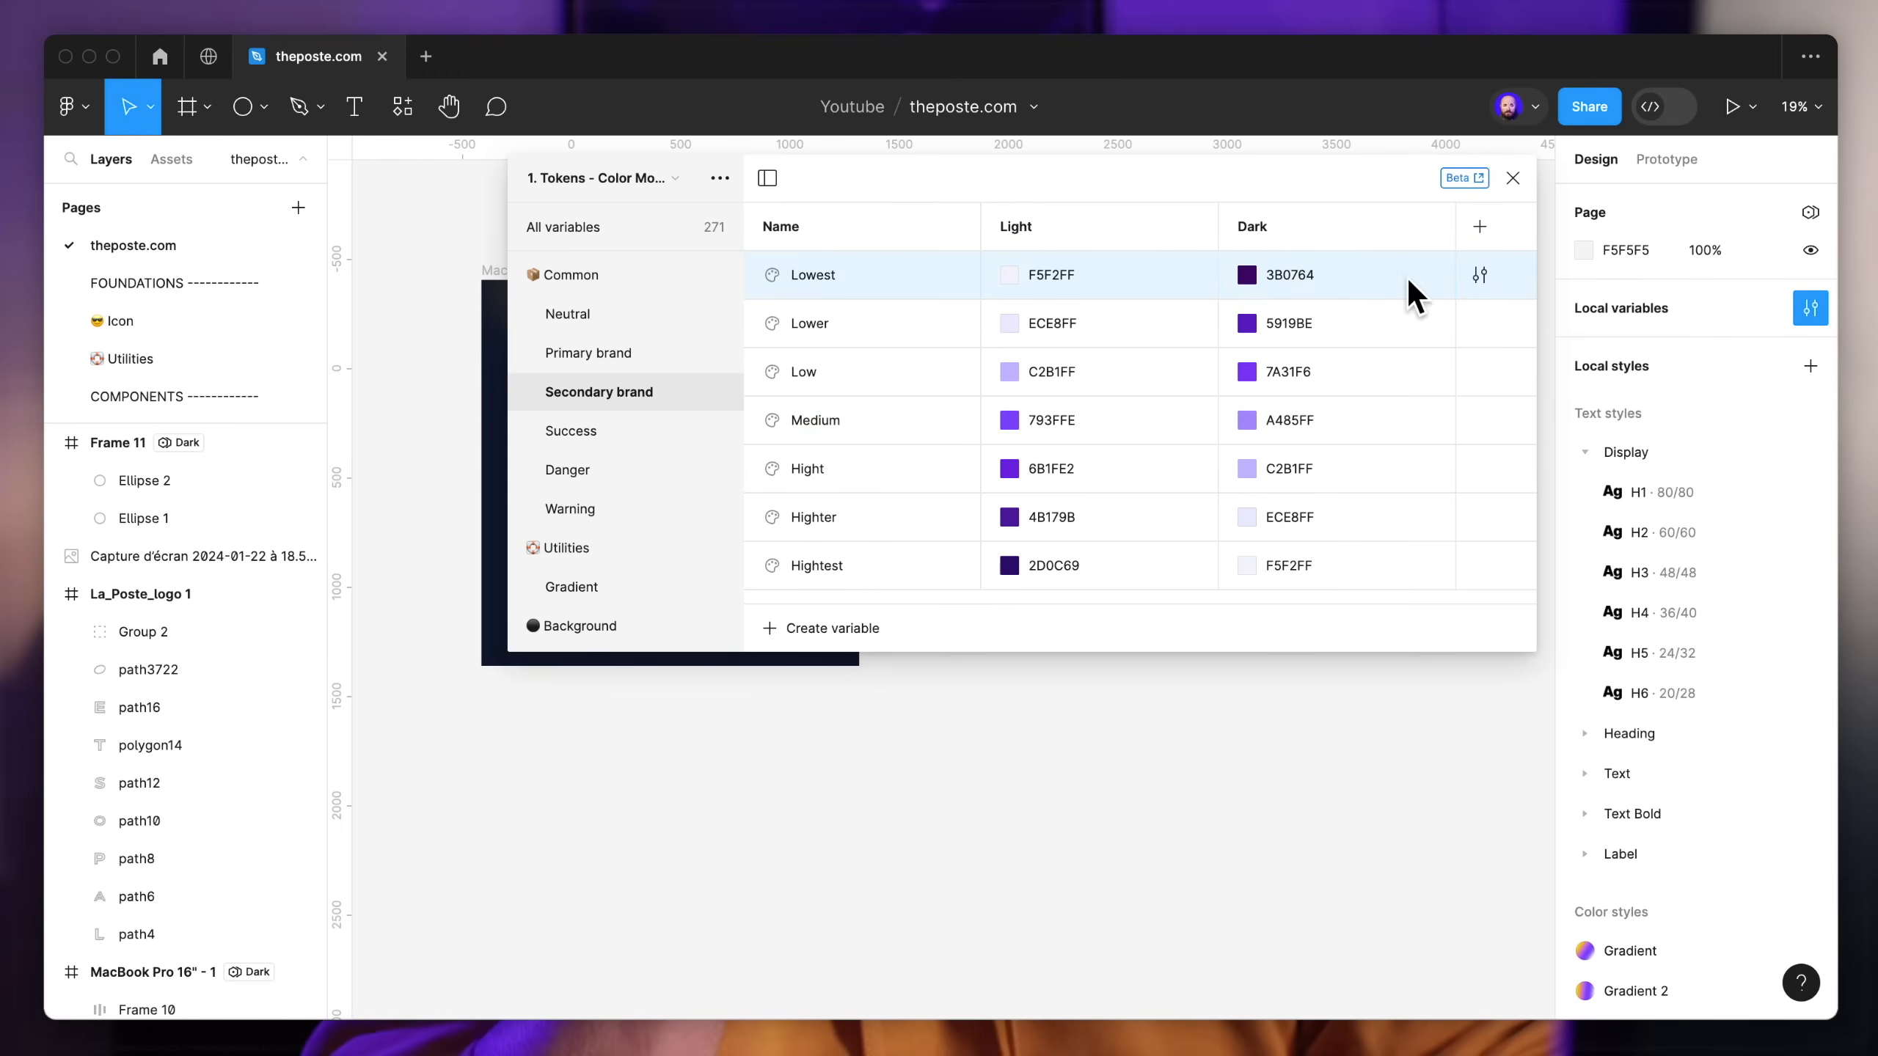
{"action": "left_click", "coordinate": [1280, 272]}
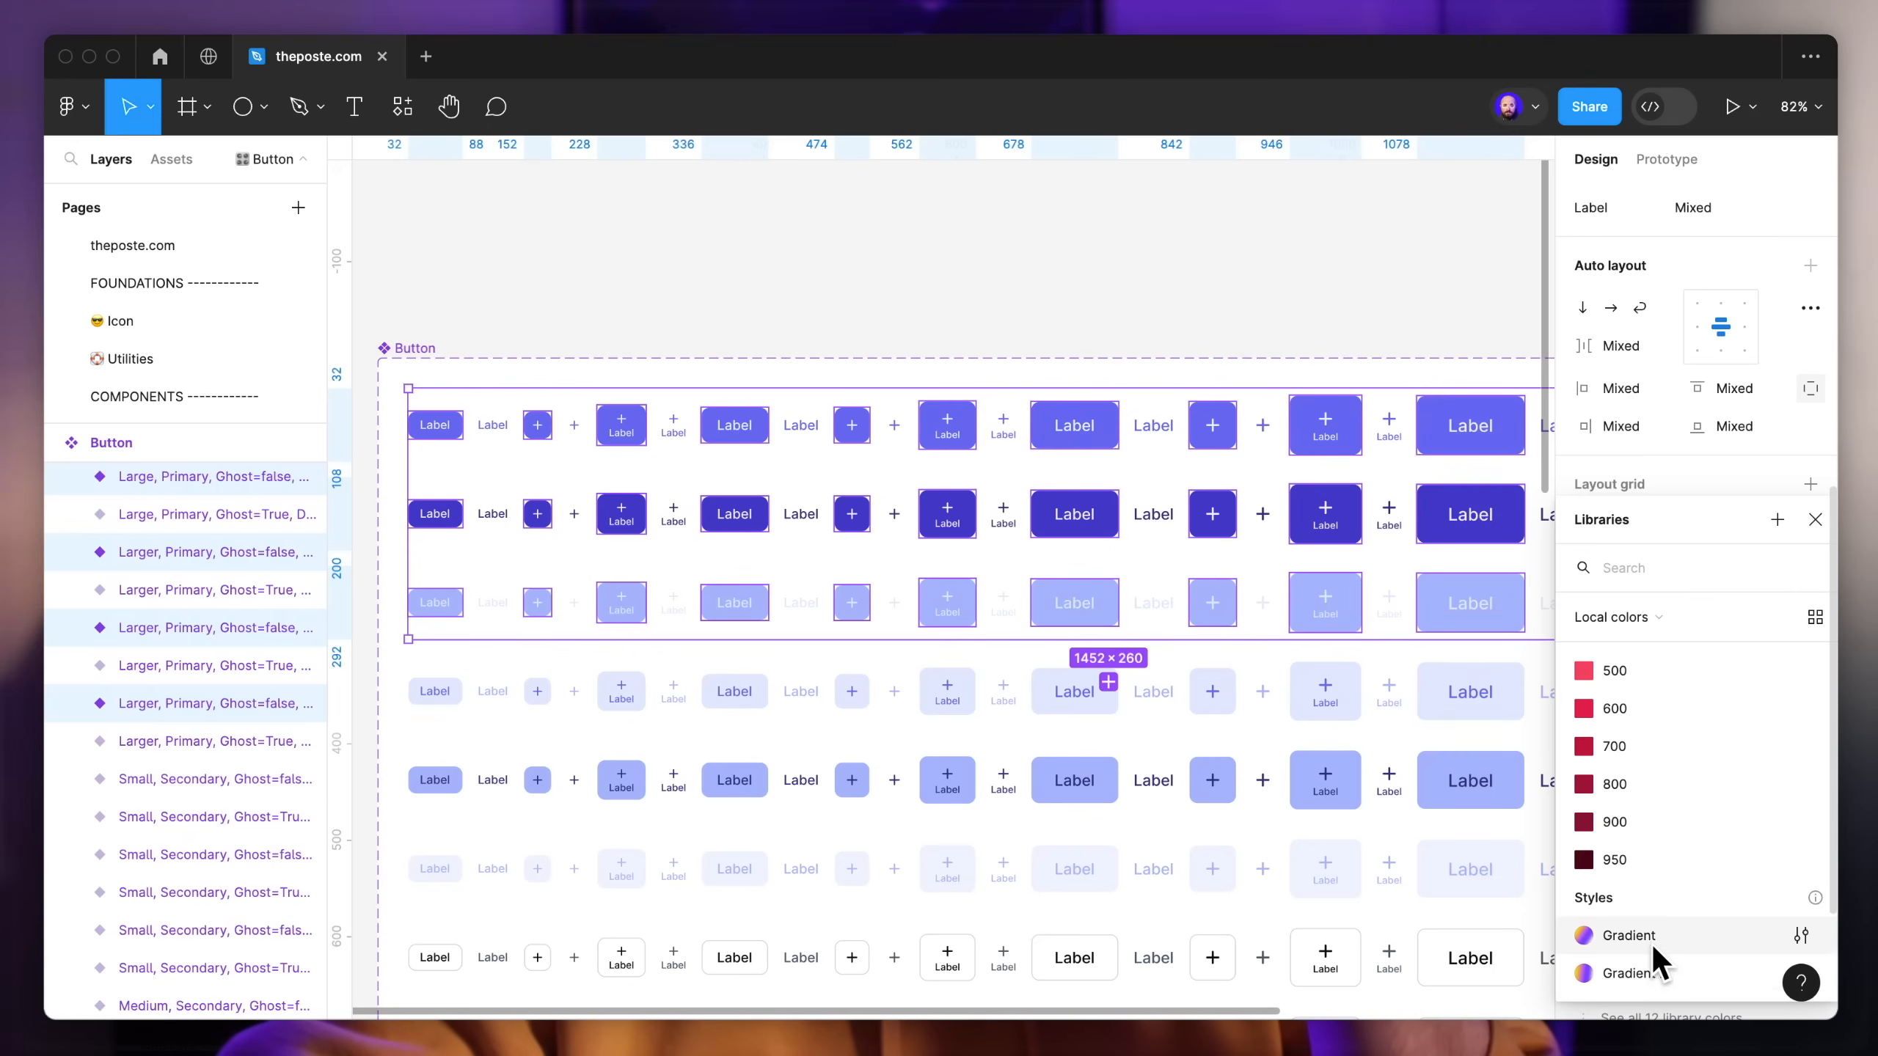
Step: Apply the Gradient style to the primary button variants' borders and set the Button/Primary/Default Background variable to color/dark 60%
{"action": "left_click", "coordinate": [1651, 946]}
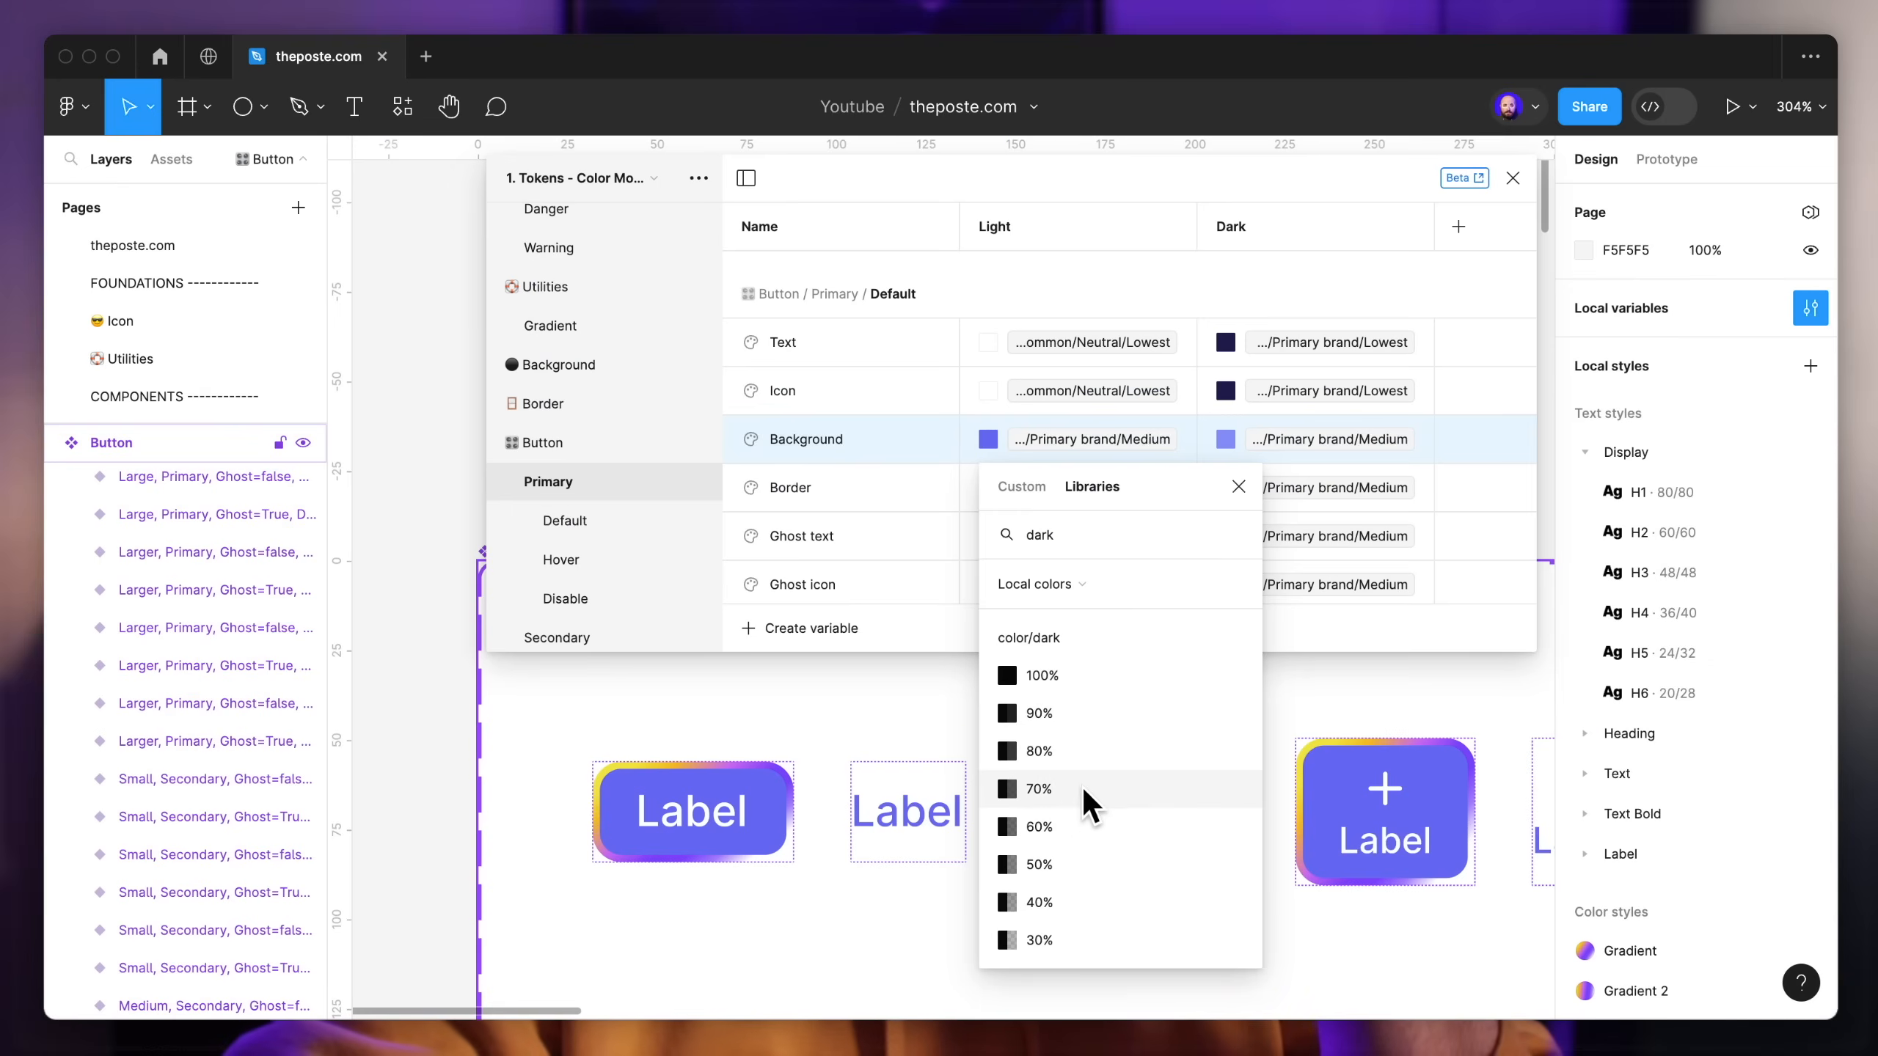
{"action": "left_click", "coordinate": [1038, 826]}
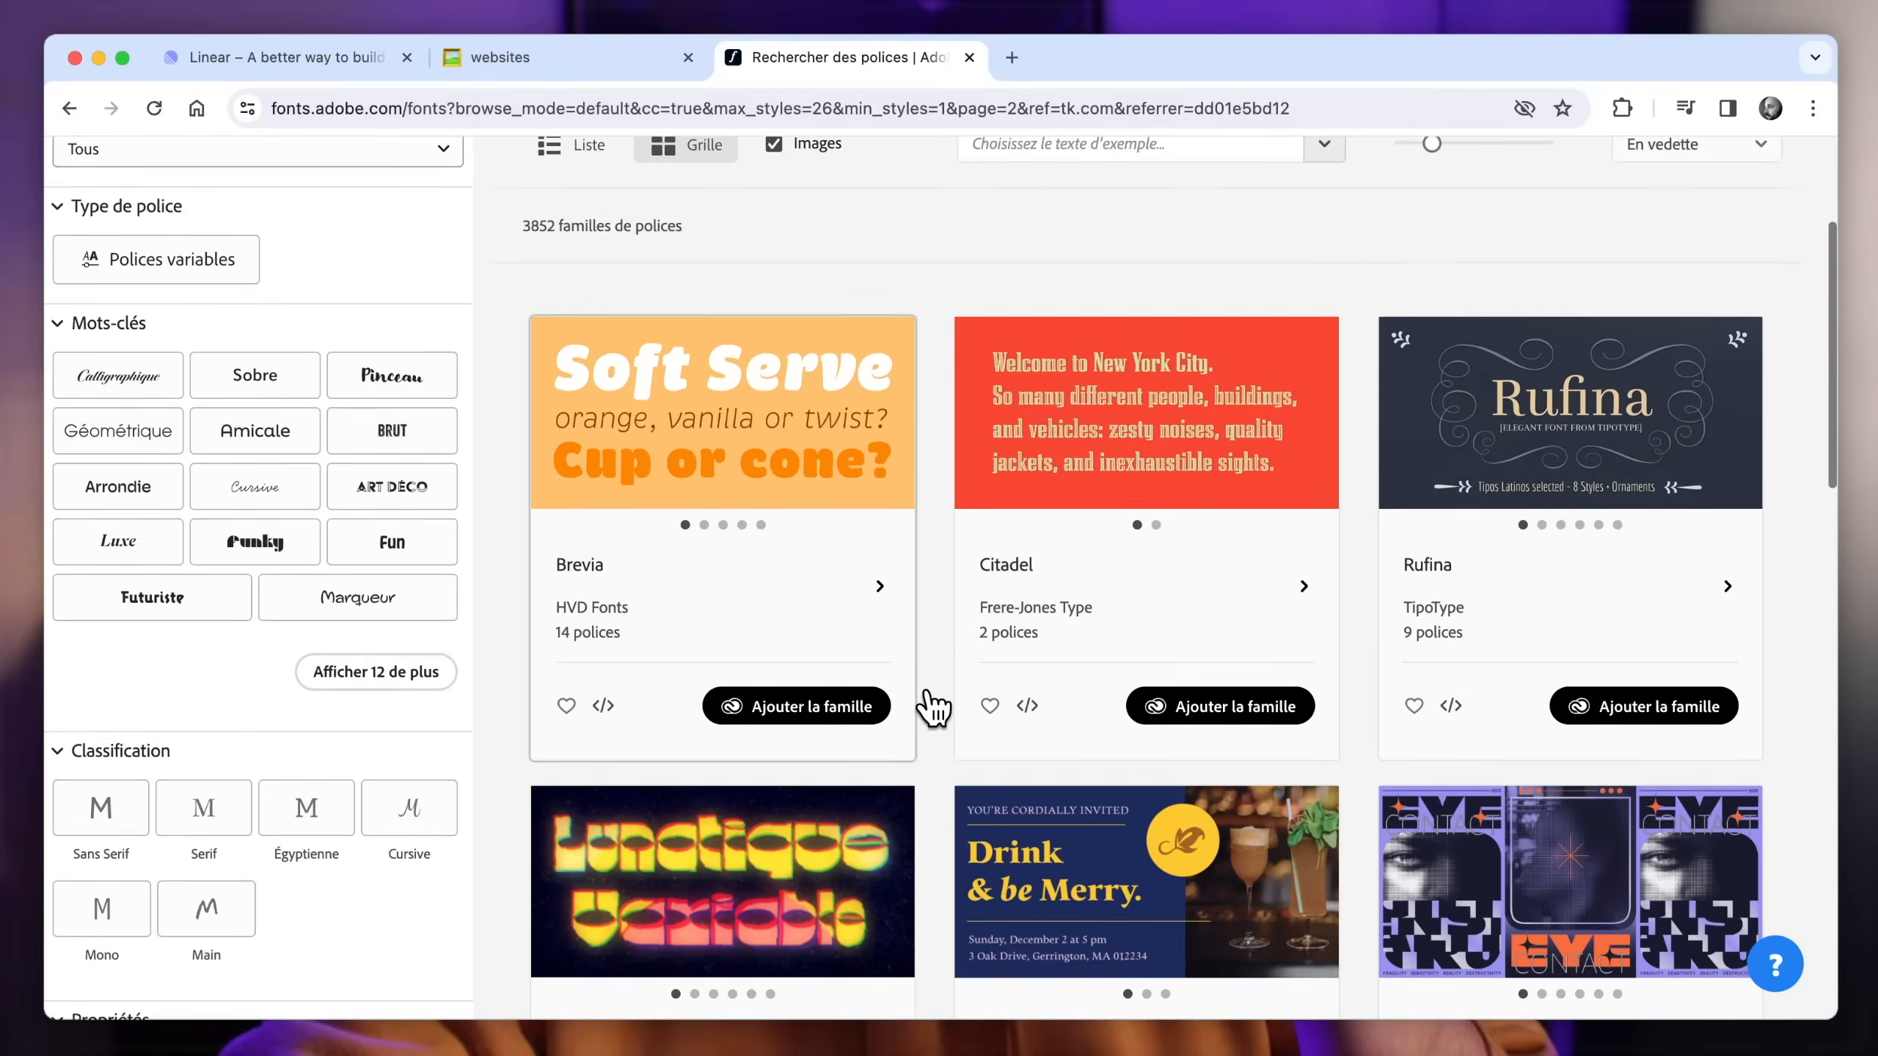
Step: Browse the Adobe Fonts catalogue and the installed font collection for a typeface suited to the landing page headline
{"action": "scroll", "coordinate": [927, 704], "scroll_direction": "down", "scroll_amount": 5}
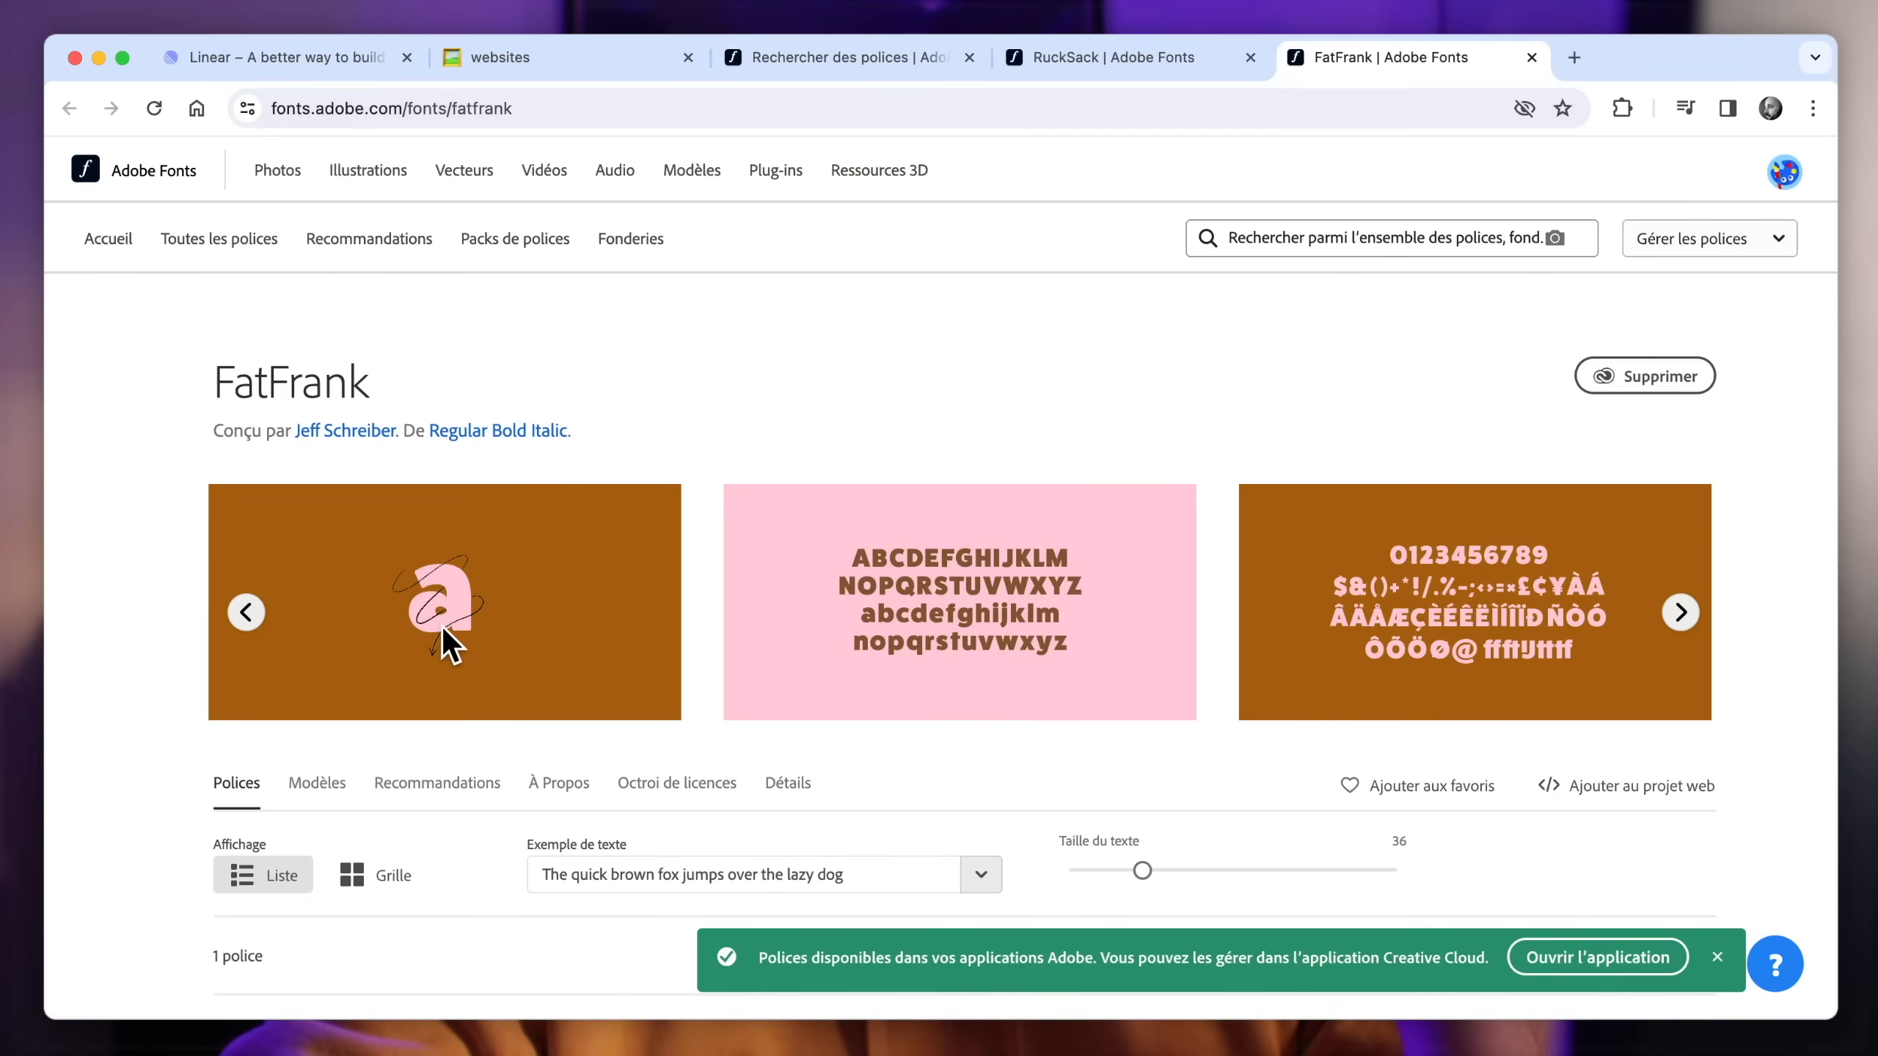
{"action": "scroll", "coordinate": [443, 625], "scroll_direction": "down", "scroll_amount": 2}
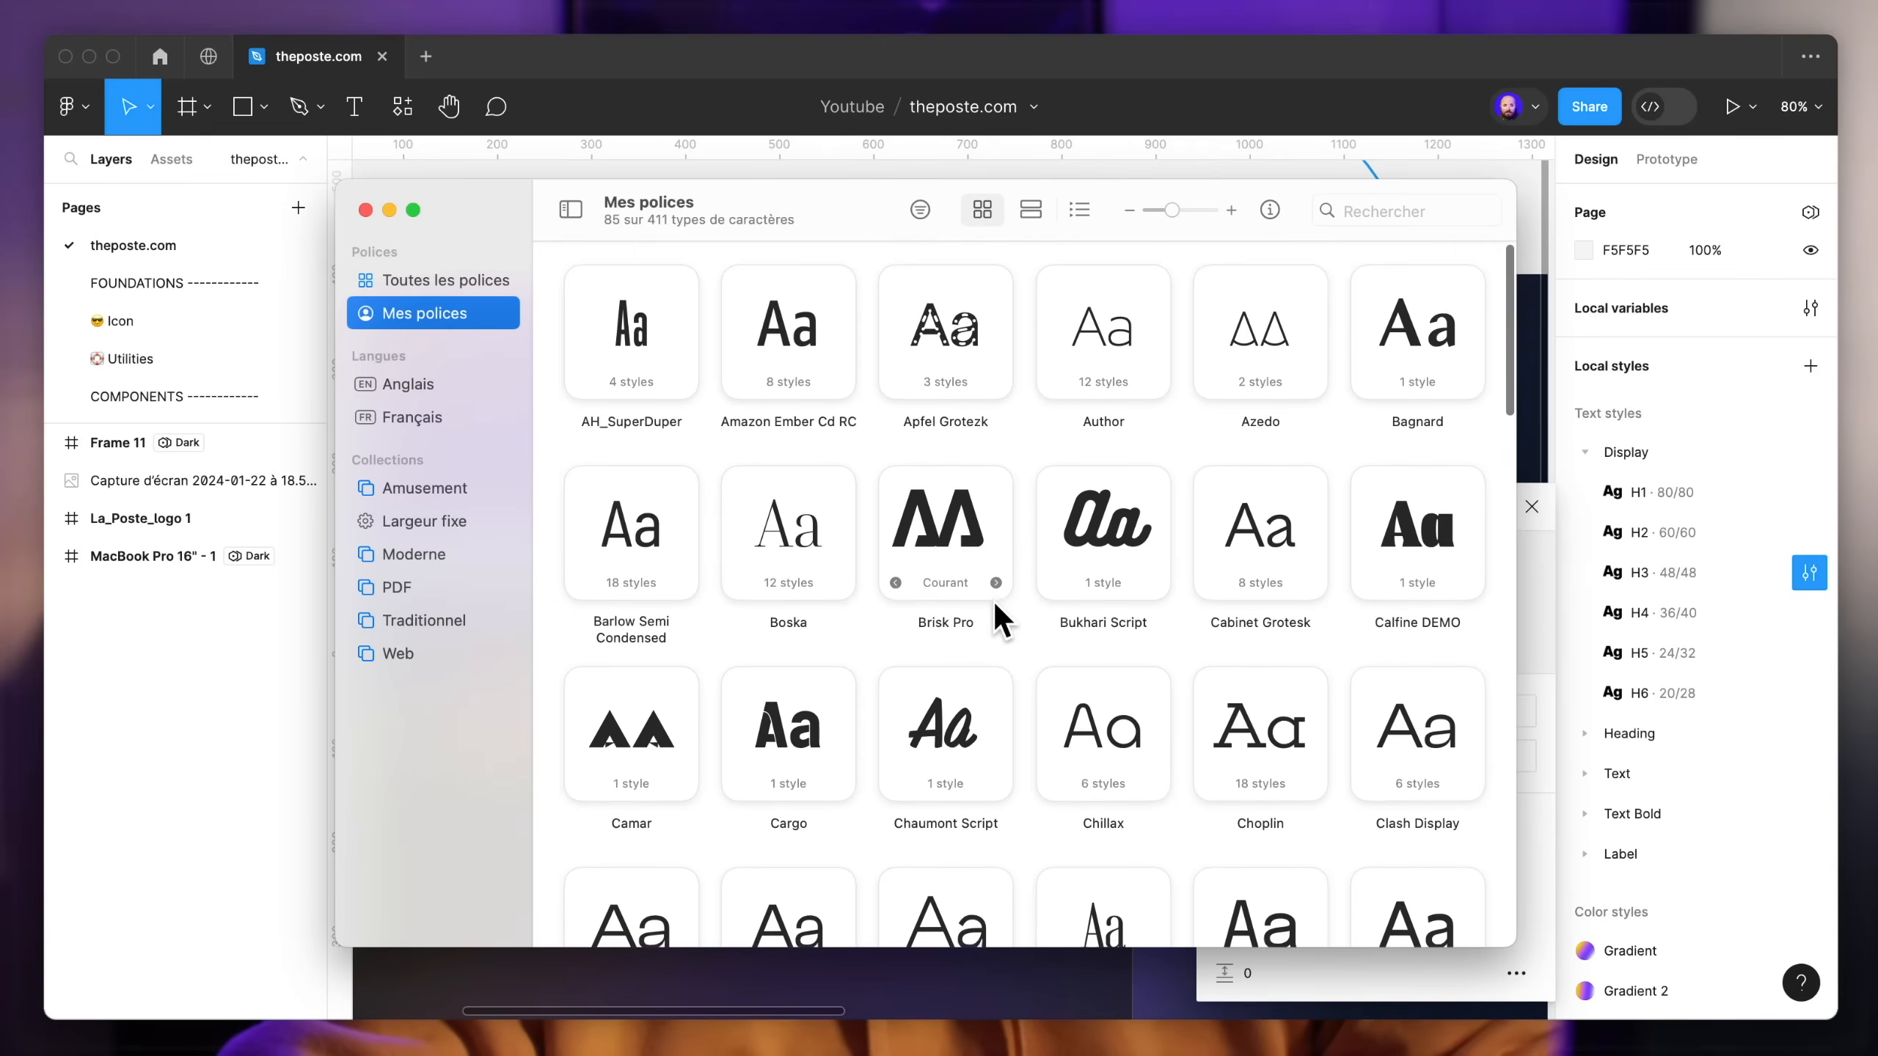
{"action": "scroll", "coordinate": [993, 602], "scroll_direction": "down", "scroll_amount": 6}
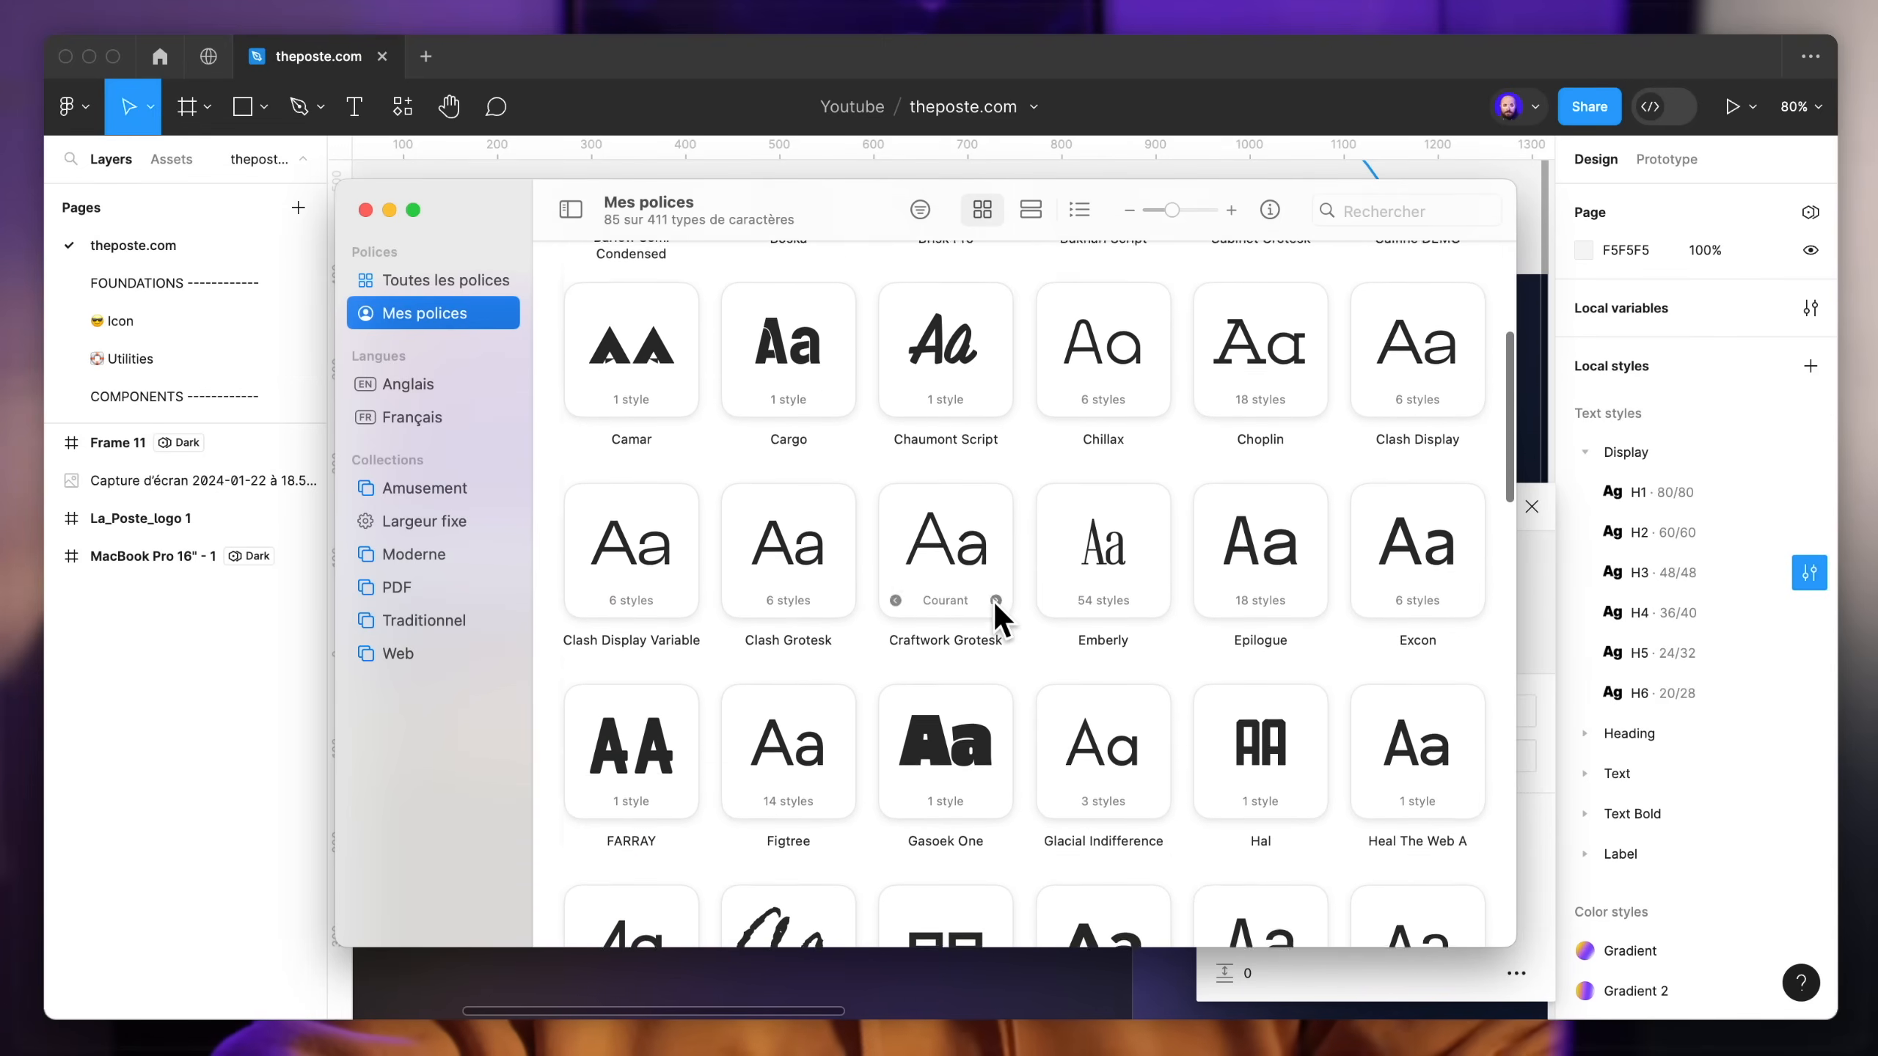
{"action": "scroll", "coordinate": [993, 602], "scroll_direction": "down", "scroll_amount": 7}
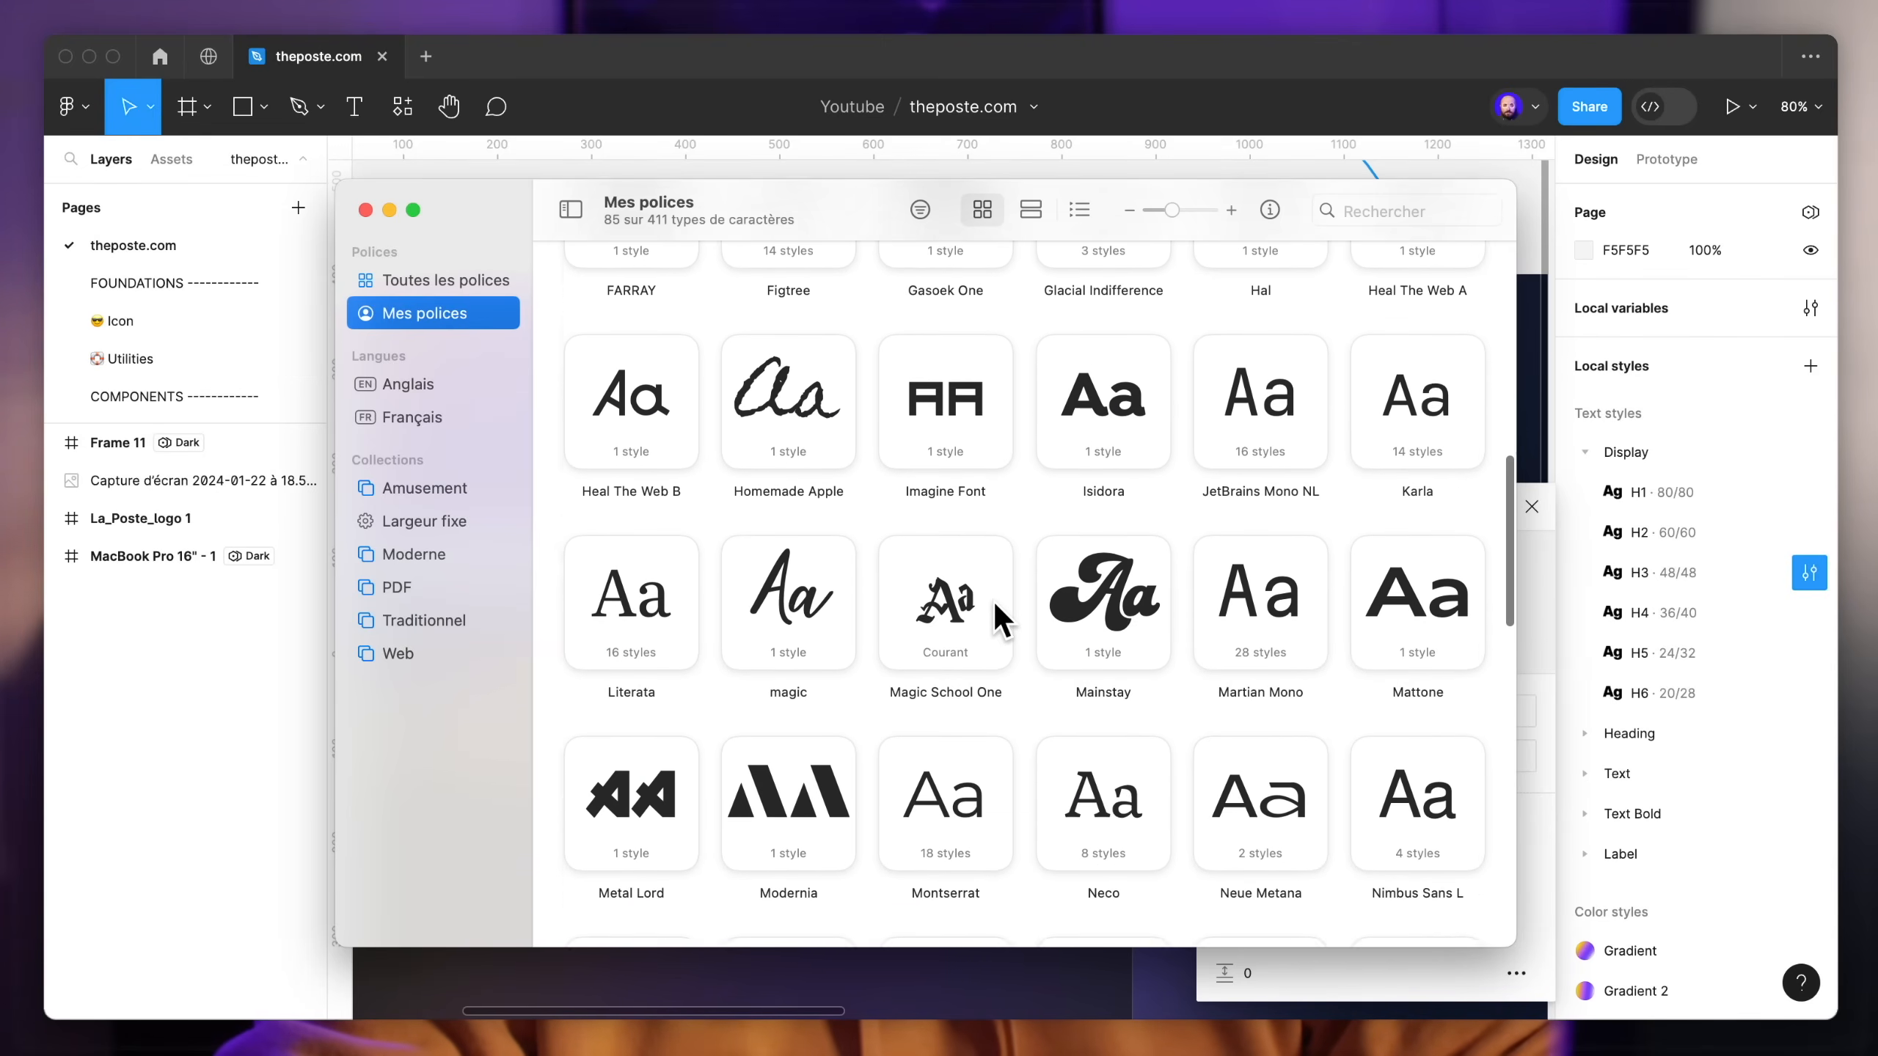
{"action": "scroll", "coordinate": [995, 602], "scroll_direction": "down", "scroll_amount": 8}
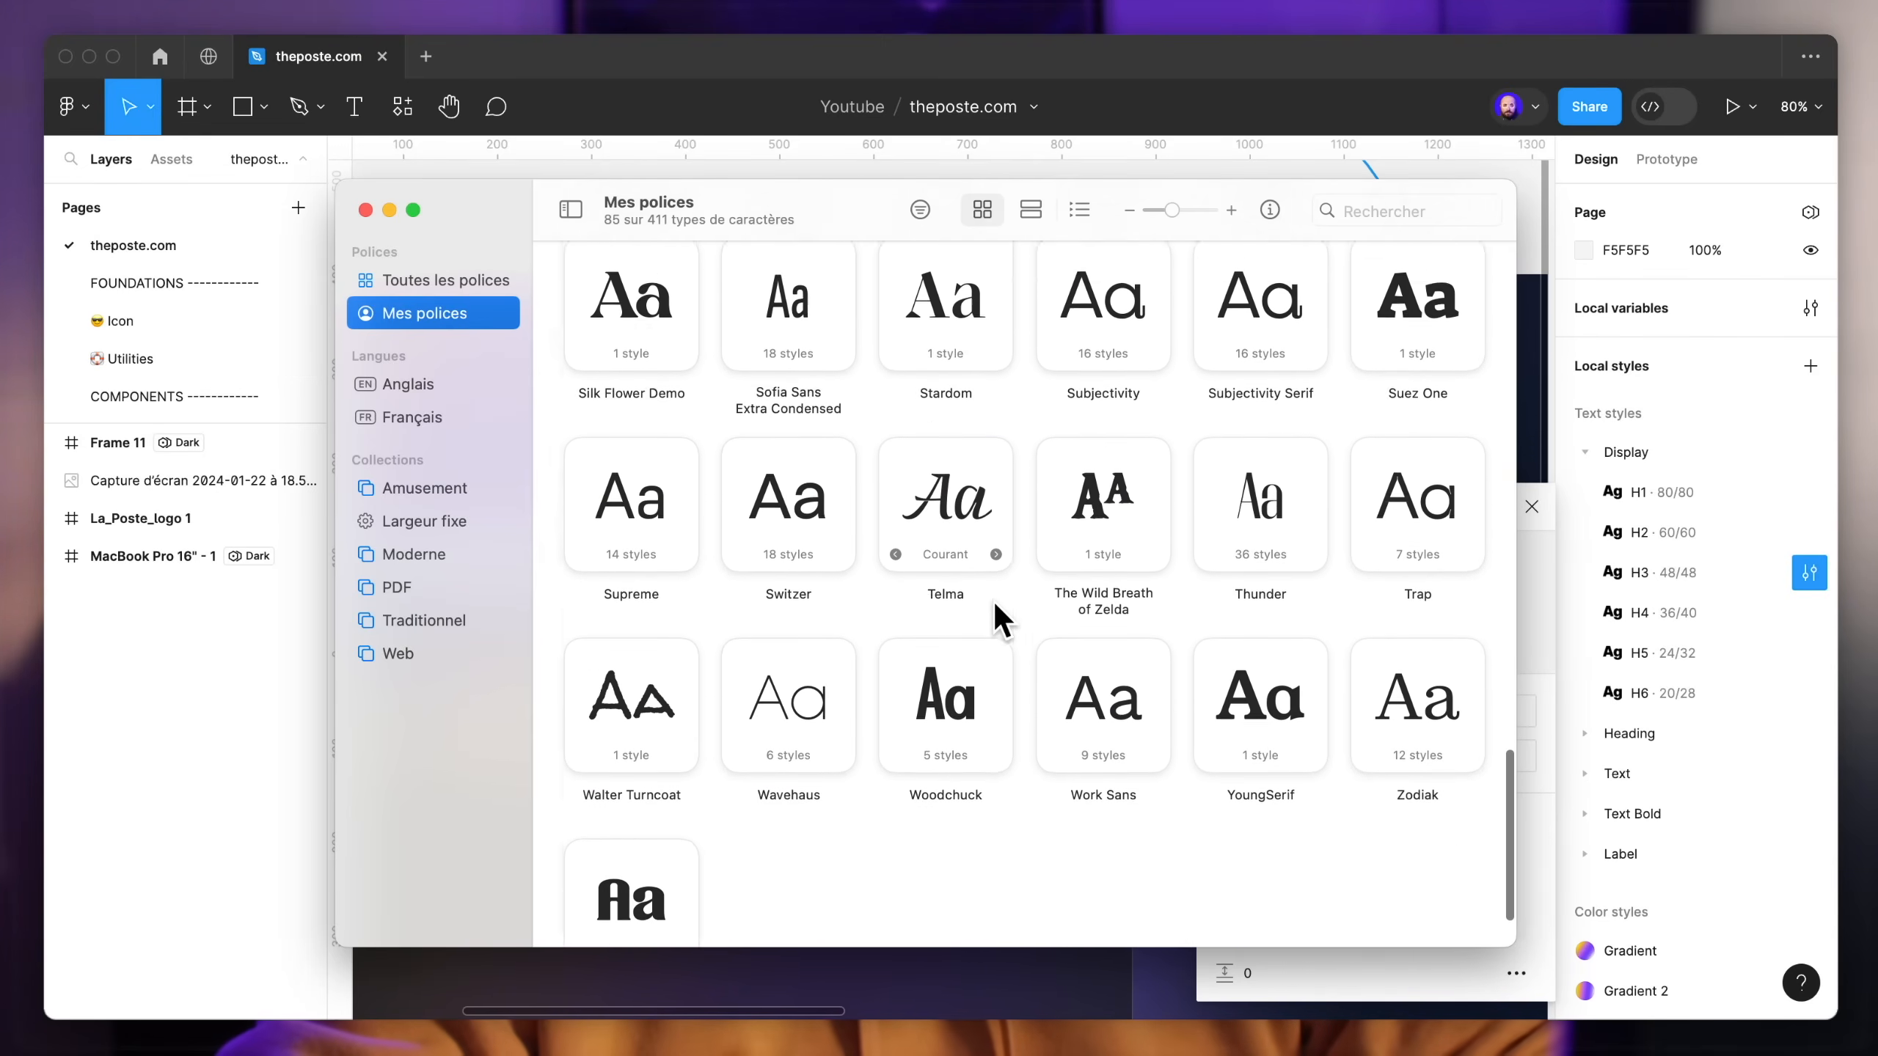
{"action": "scroll", "coordinate": [995, 602], "scroll_direction": "down", "scroll_amount": 2}
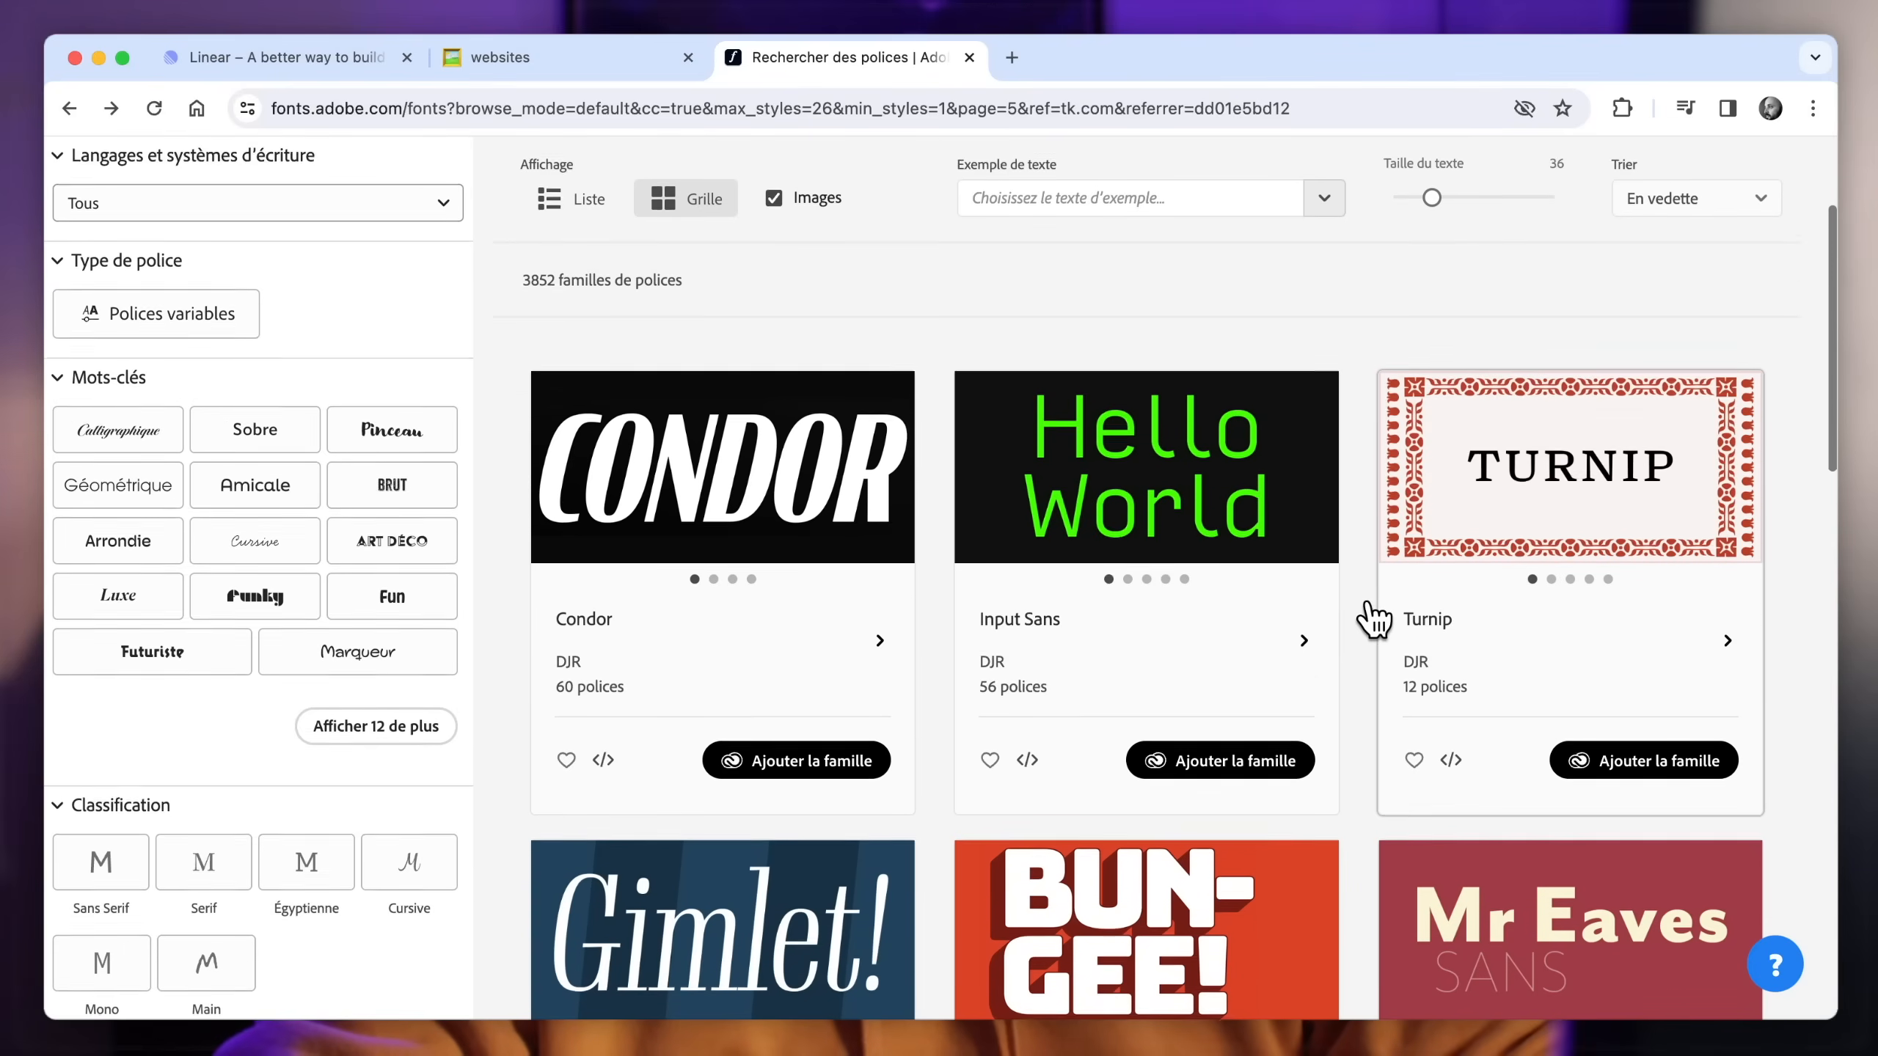
{"action": "scroll", "coordinate": [1374, 616], "scroll_direction": "down", "scroll_amount": 2}
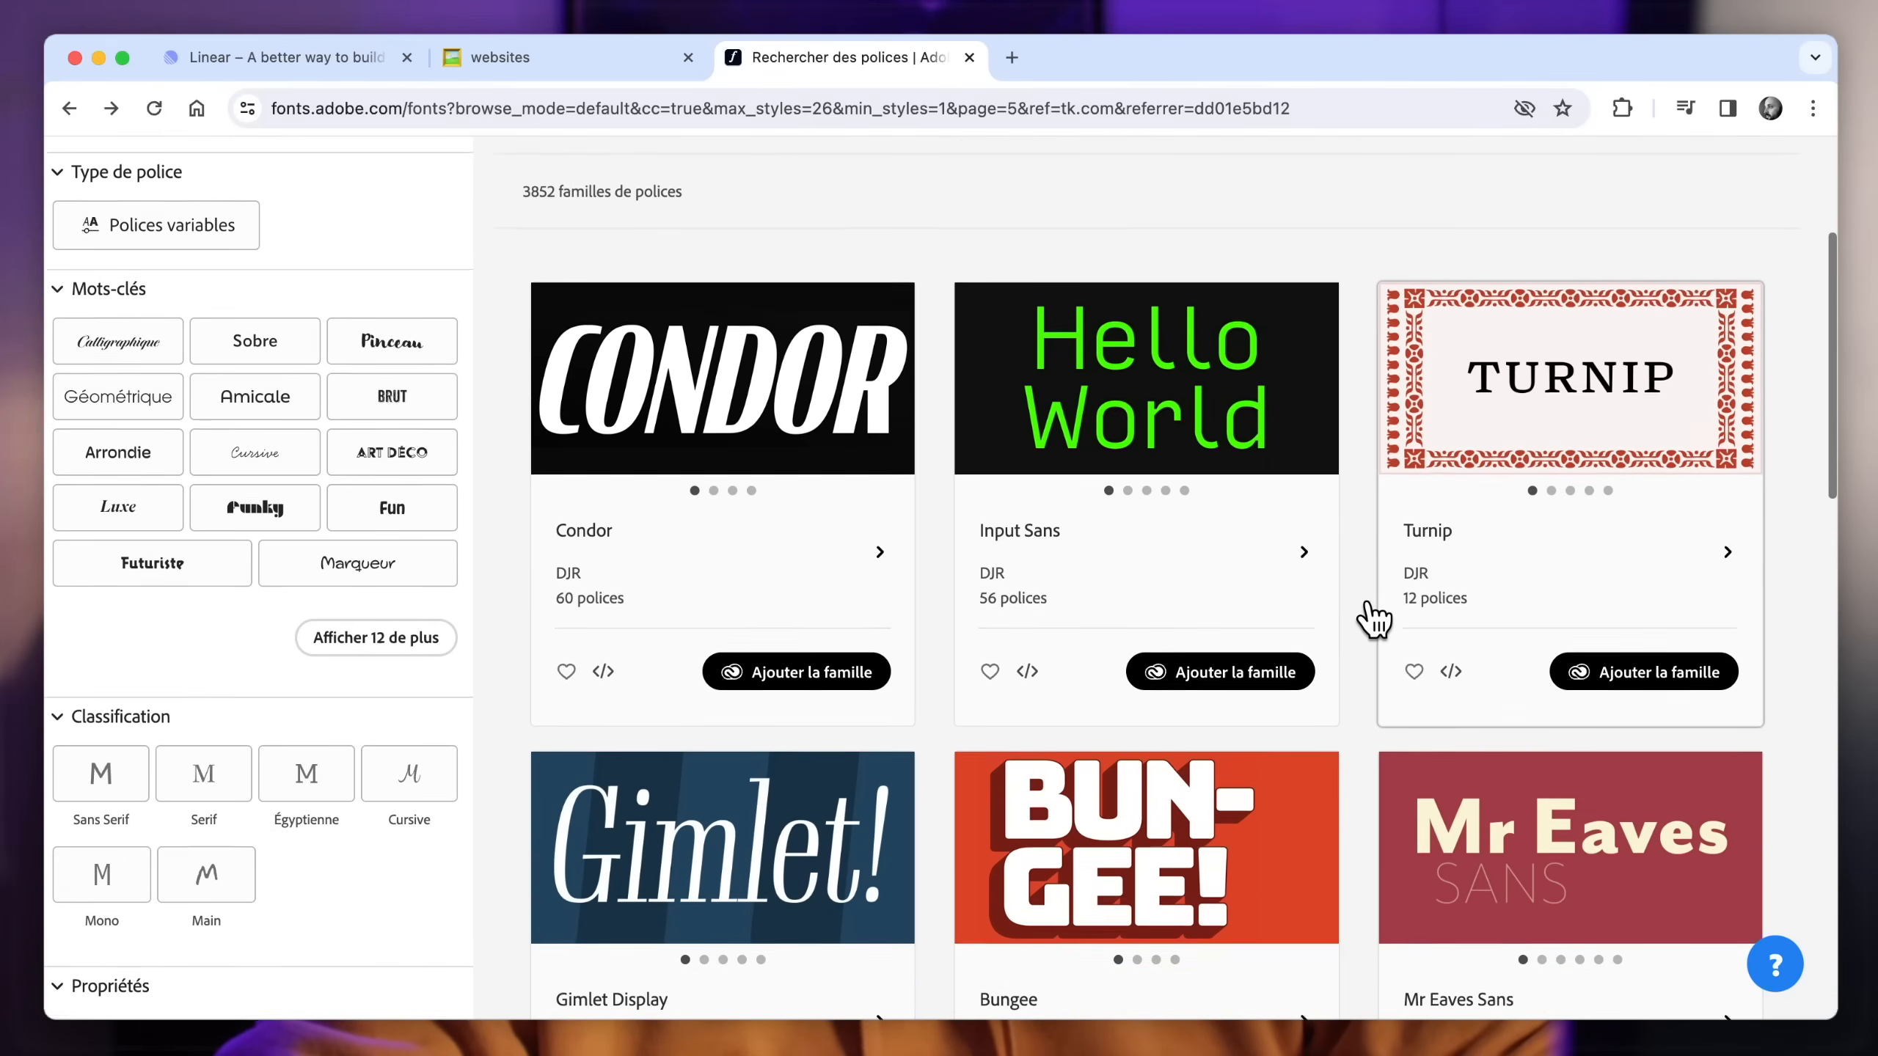
{"action": "scroll", "coordinate": [1374, 616], "scroll_direction": "down", "scroll_amount": 5}
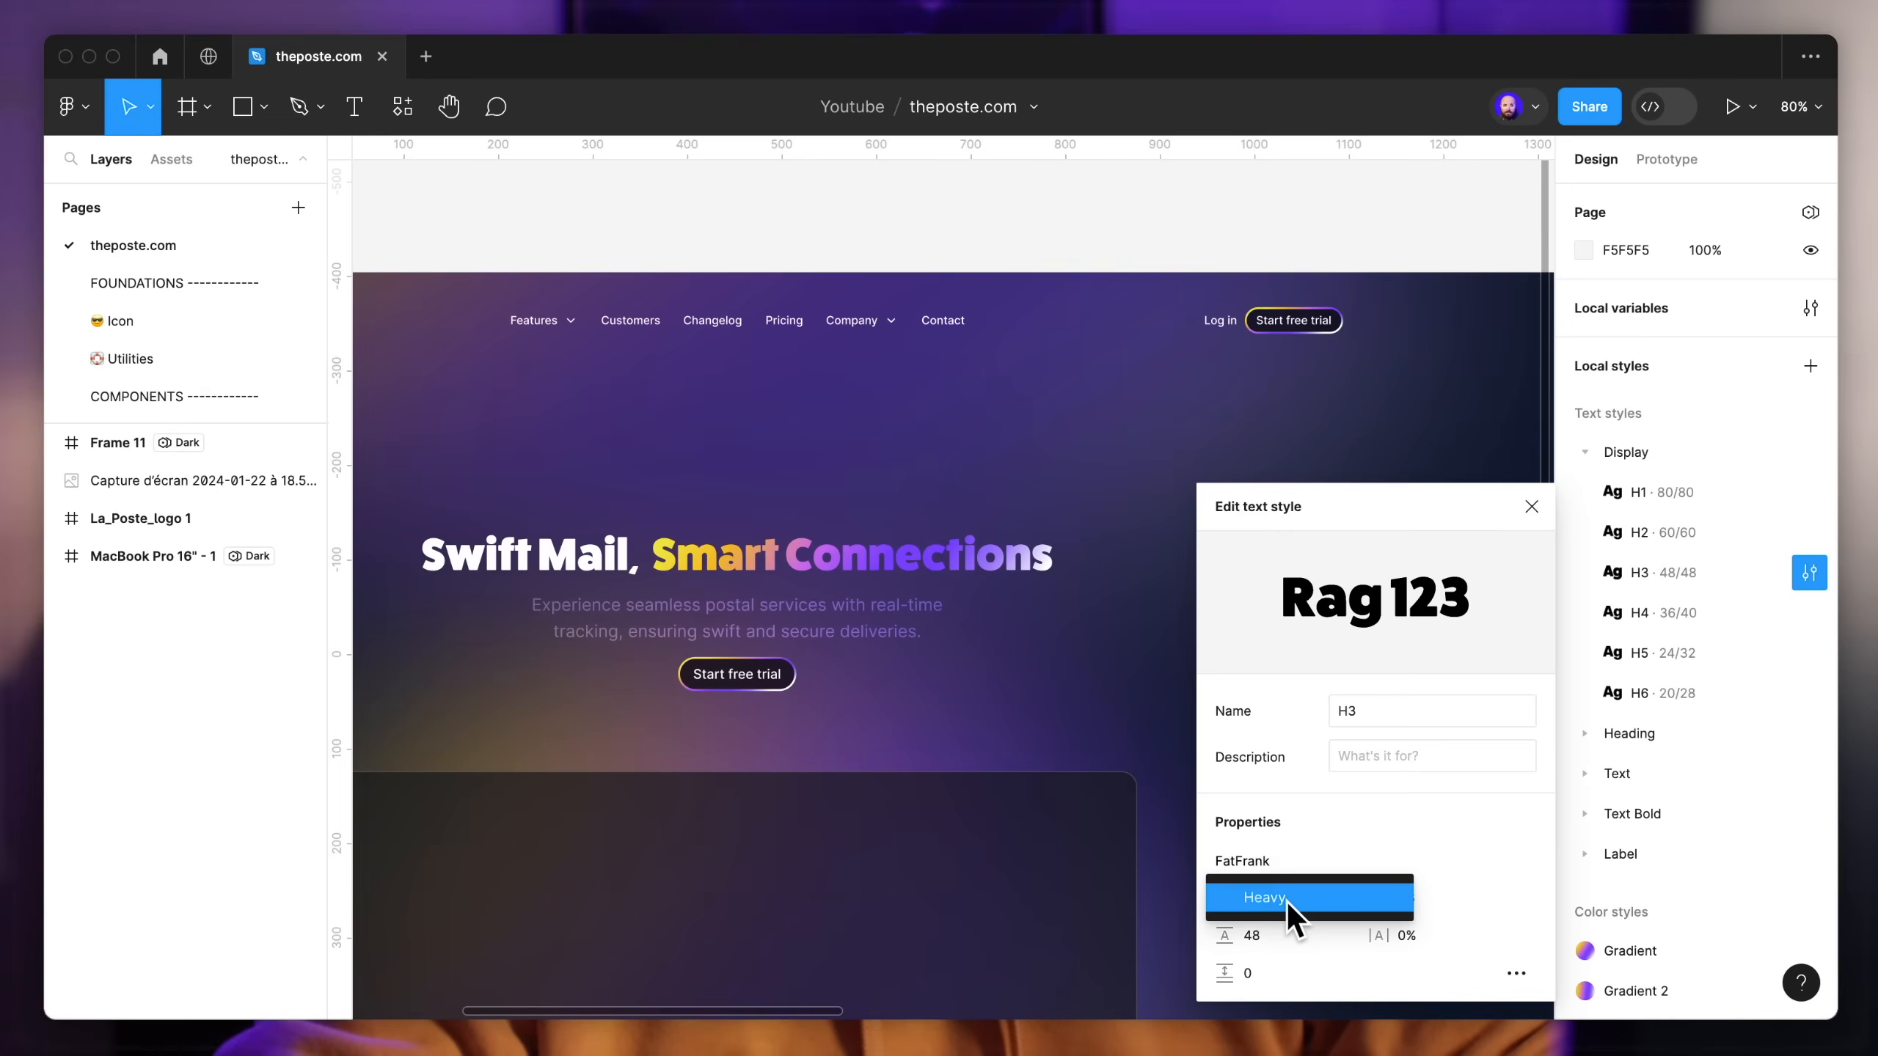
Step: Set the H3 text style to FatFrank Heavy
{"action": "left_click", "coordinate": [1288, 902]}
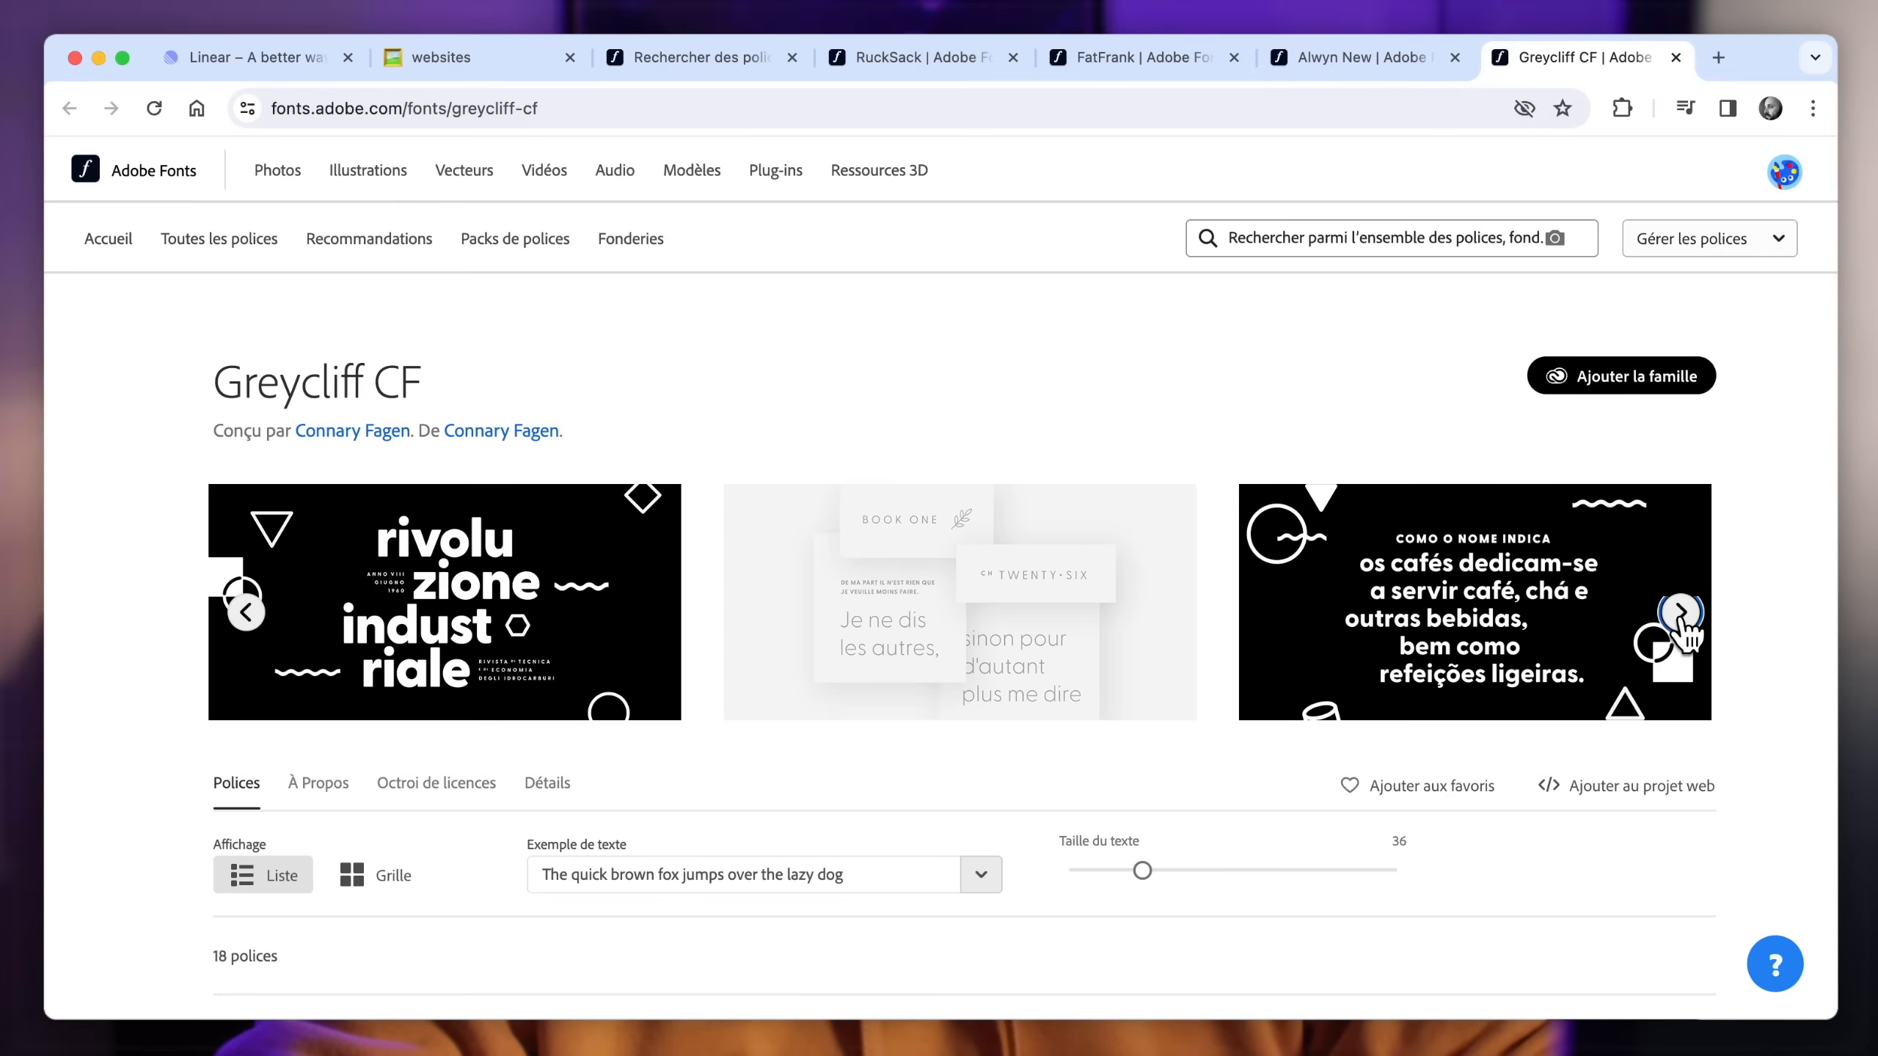
Step: Look through the Greycliff CF sample images on Adobe Fonts
{"action": "left_click", "coordinate": [1680, 614]}
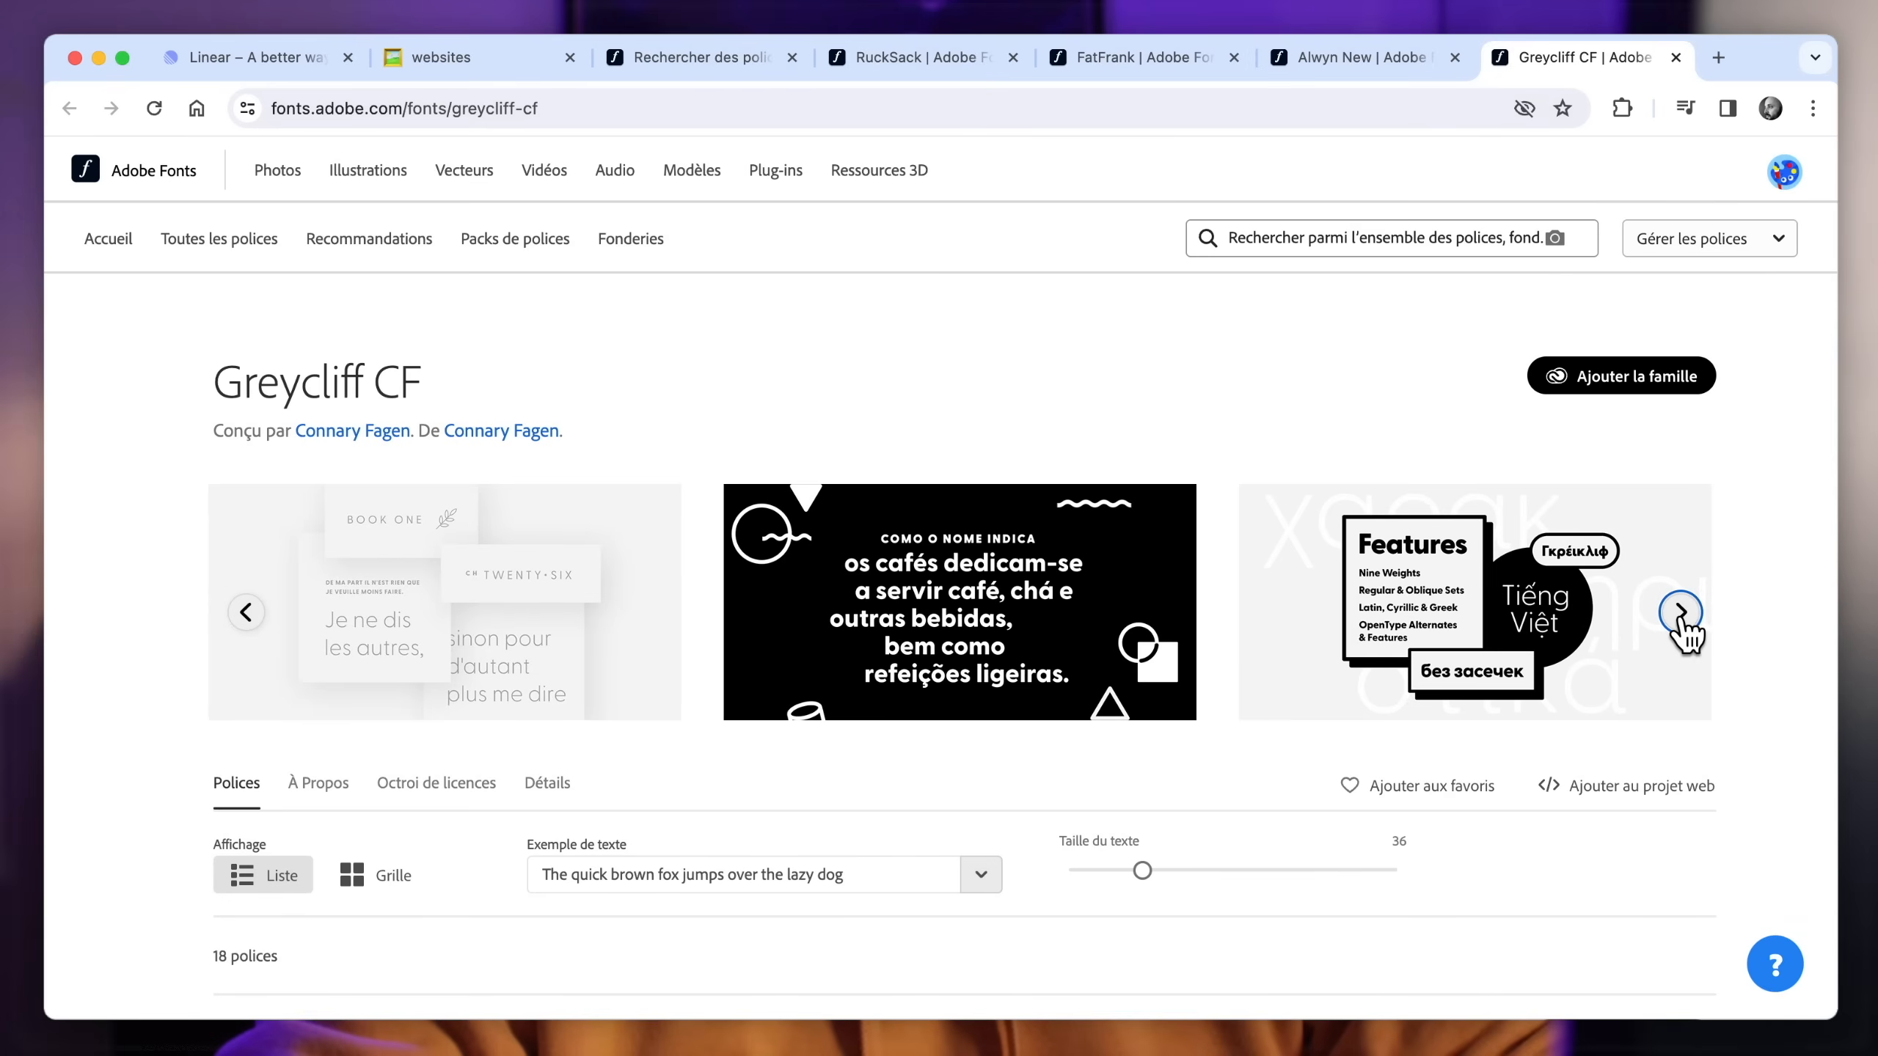
{"action": "left_click", "coordinate": [1681, 612]}
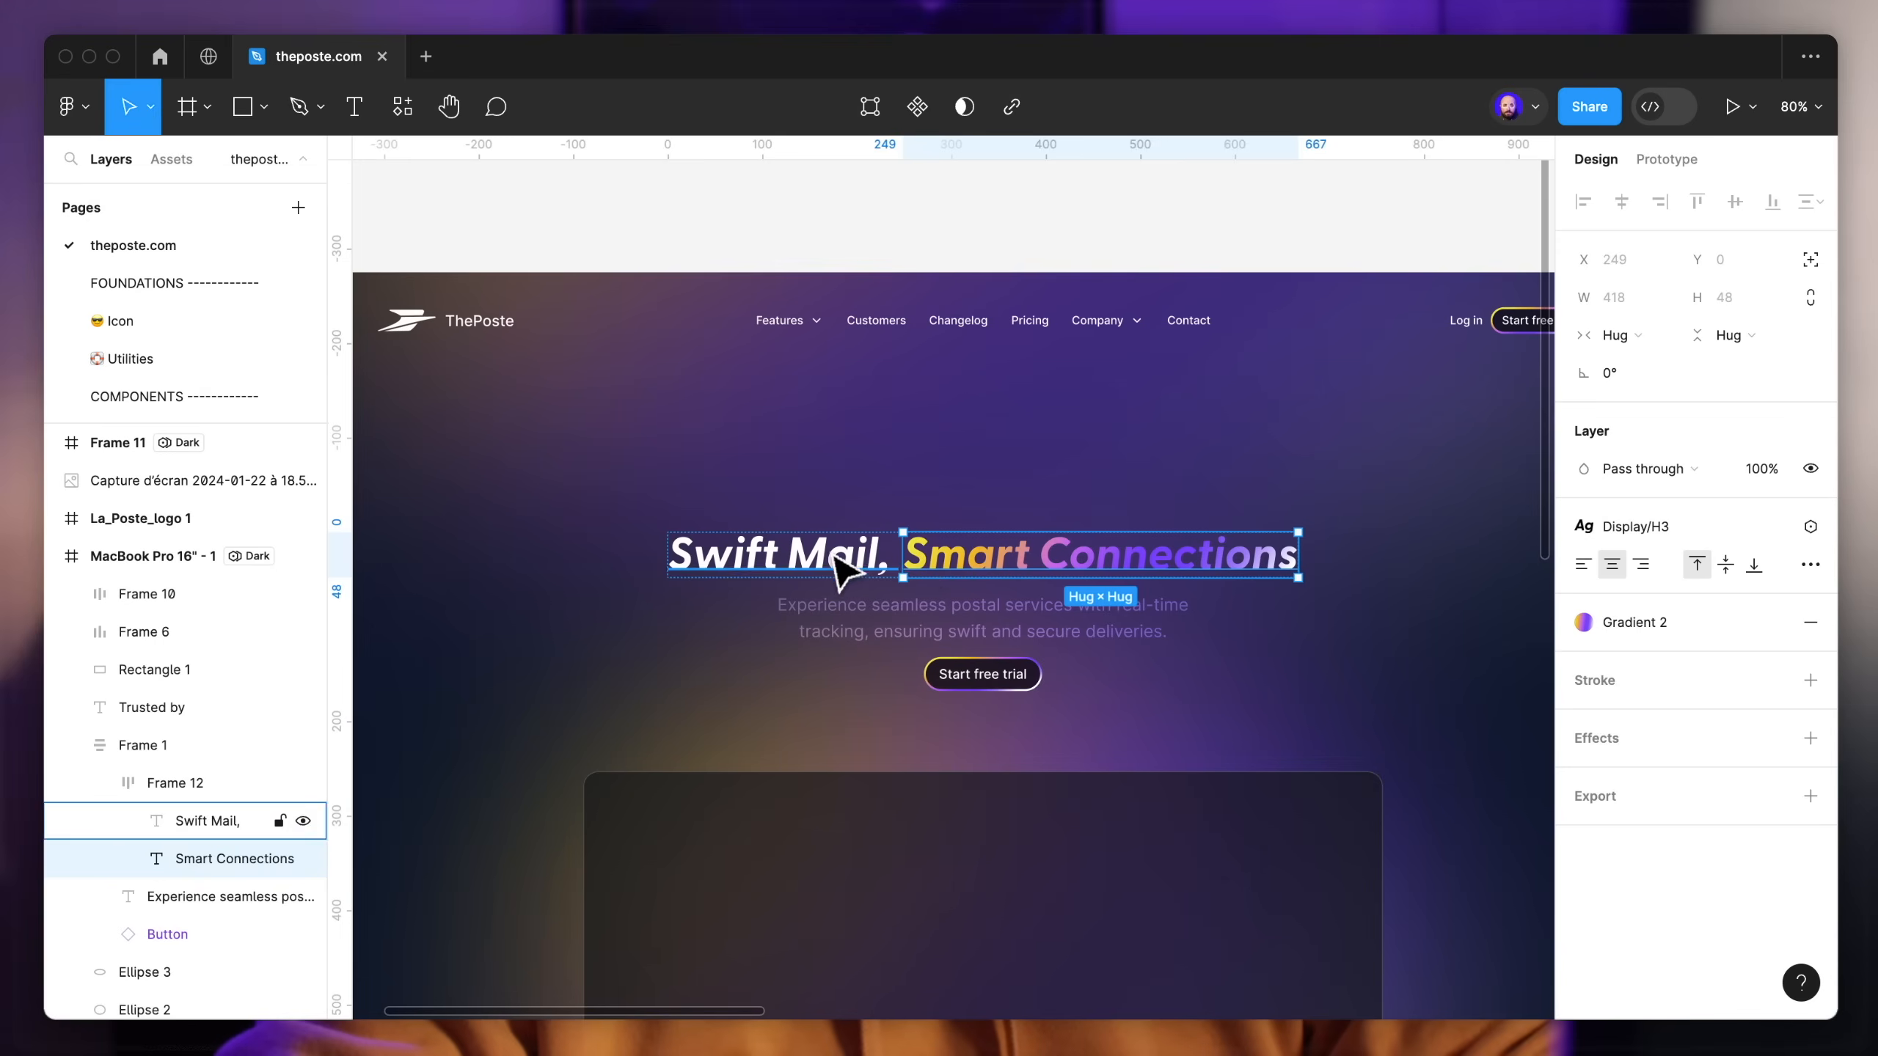
Step: Apply the Display/H2 text style to both headline parts and give the ThePoste logo text a bolder italic Greycliff CF weight
{"action": "left_click", "coordinate": [861, 561], "text": "shift"}
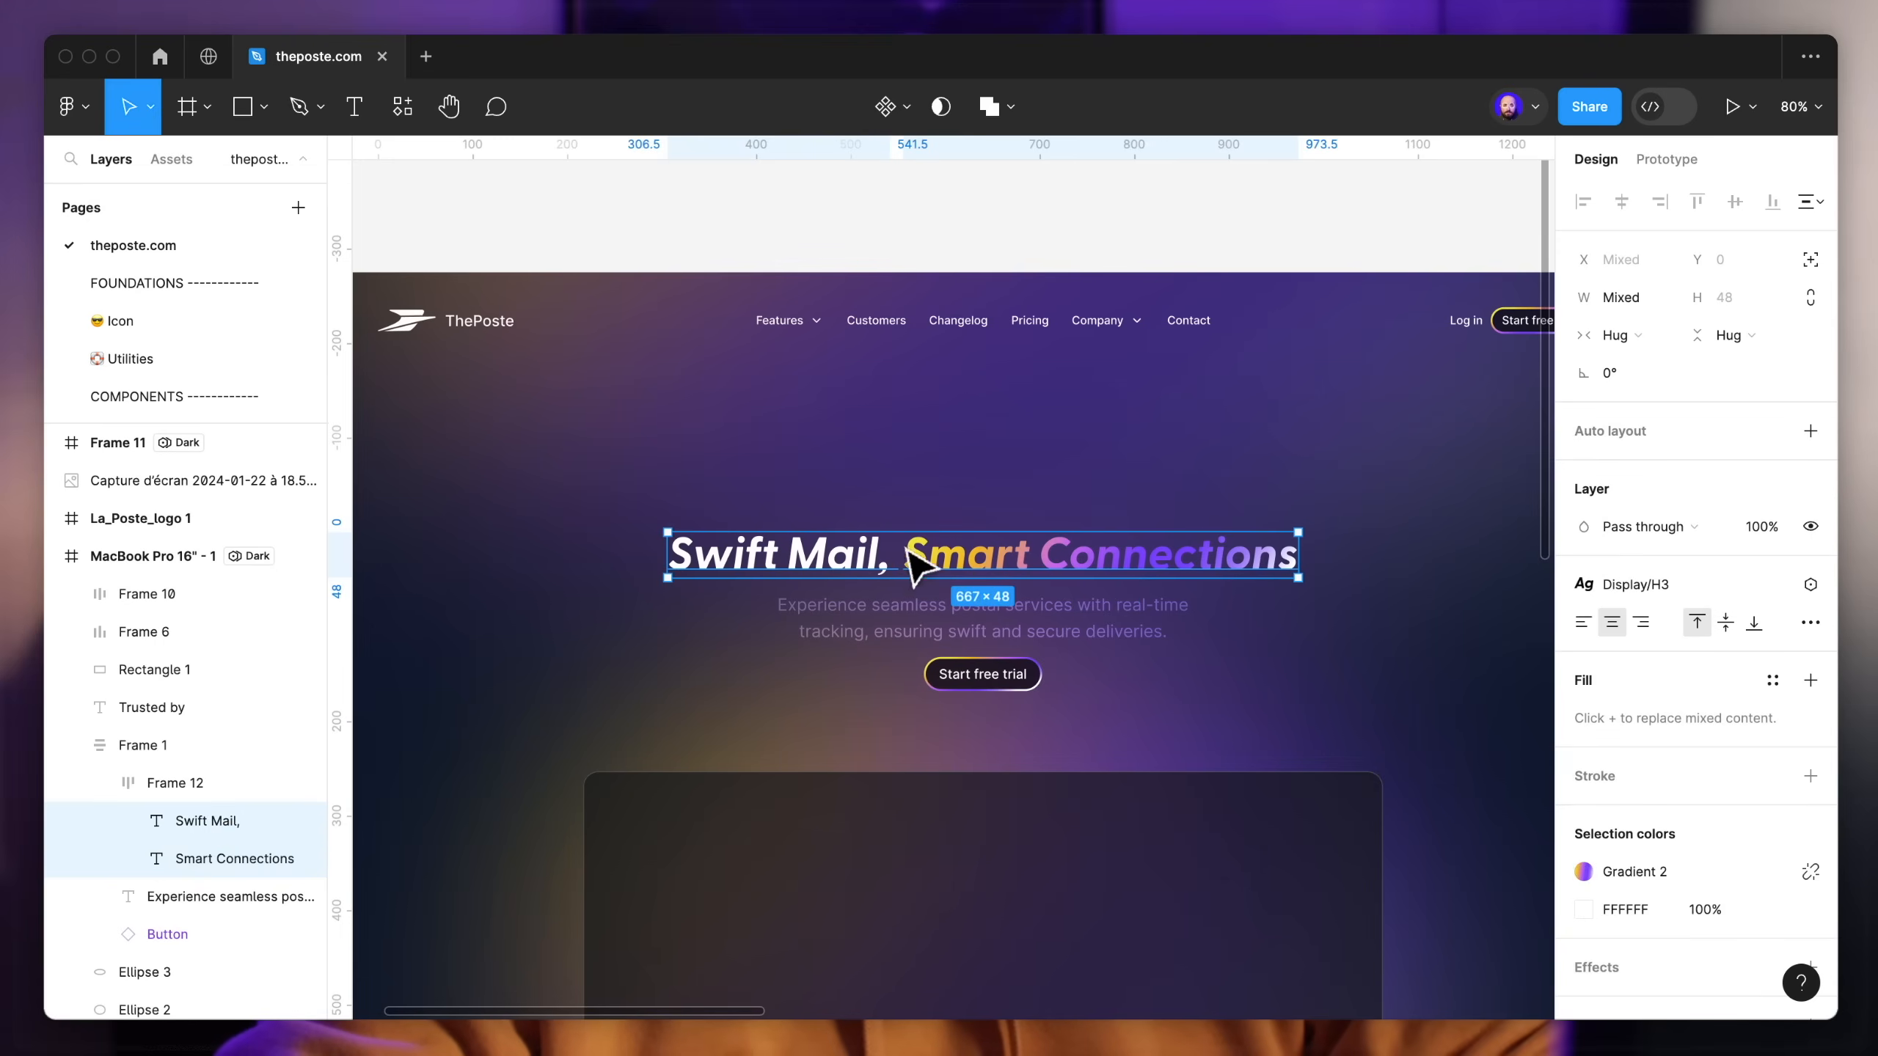
{"action": "left_click", "coordinate": [1652, 582]}
{"action": "left_click", "coordinate": [1648, 773]}
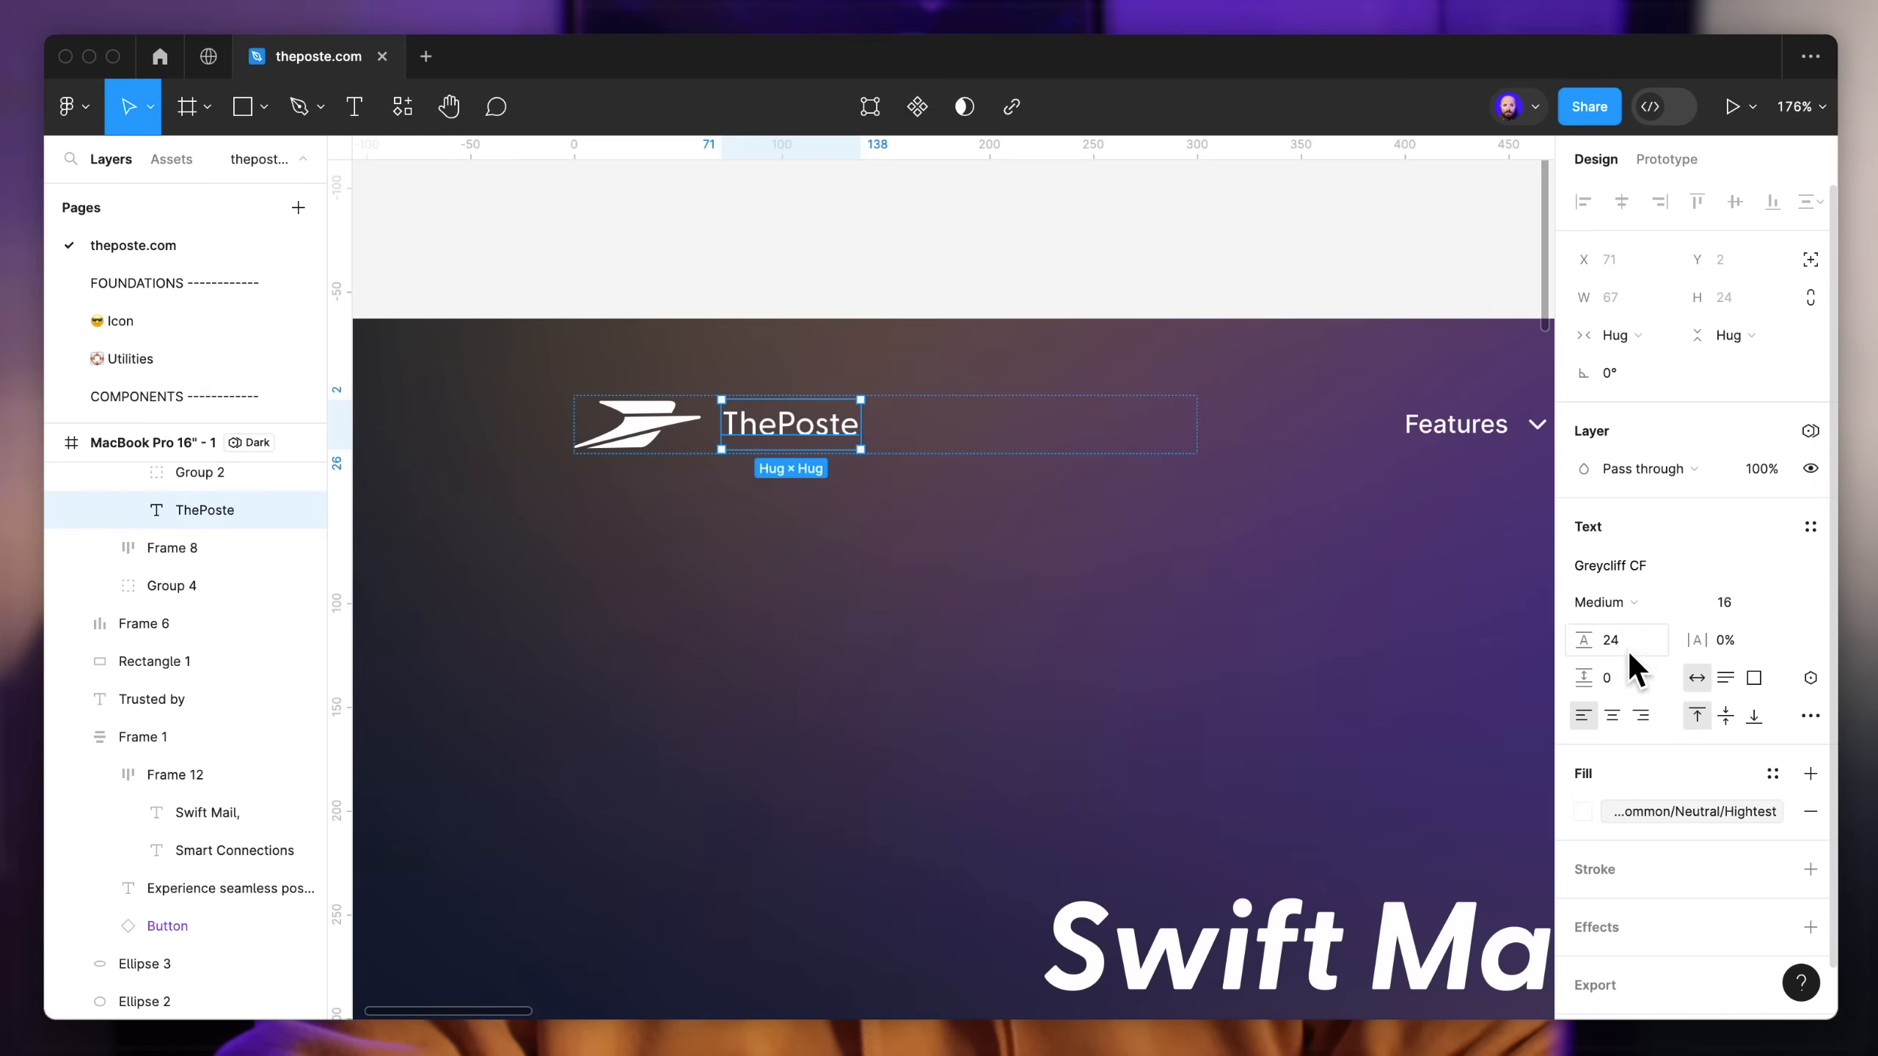
{"action": "left_click", "coordinate": [1640, 599]}
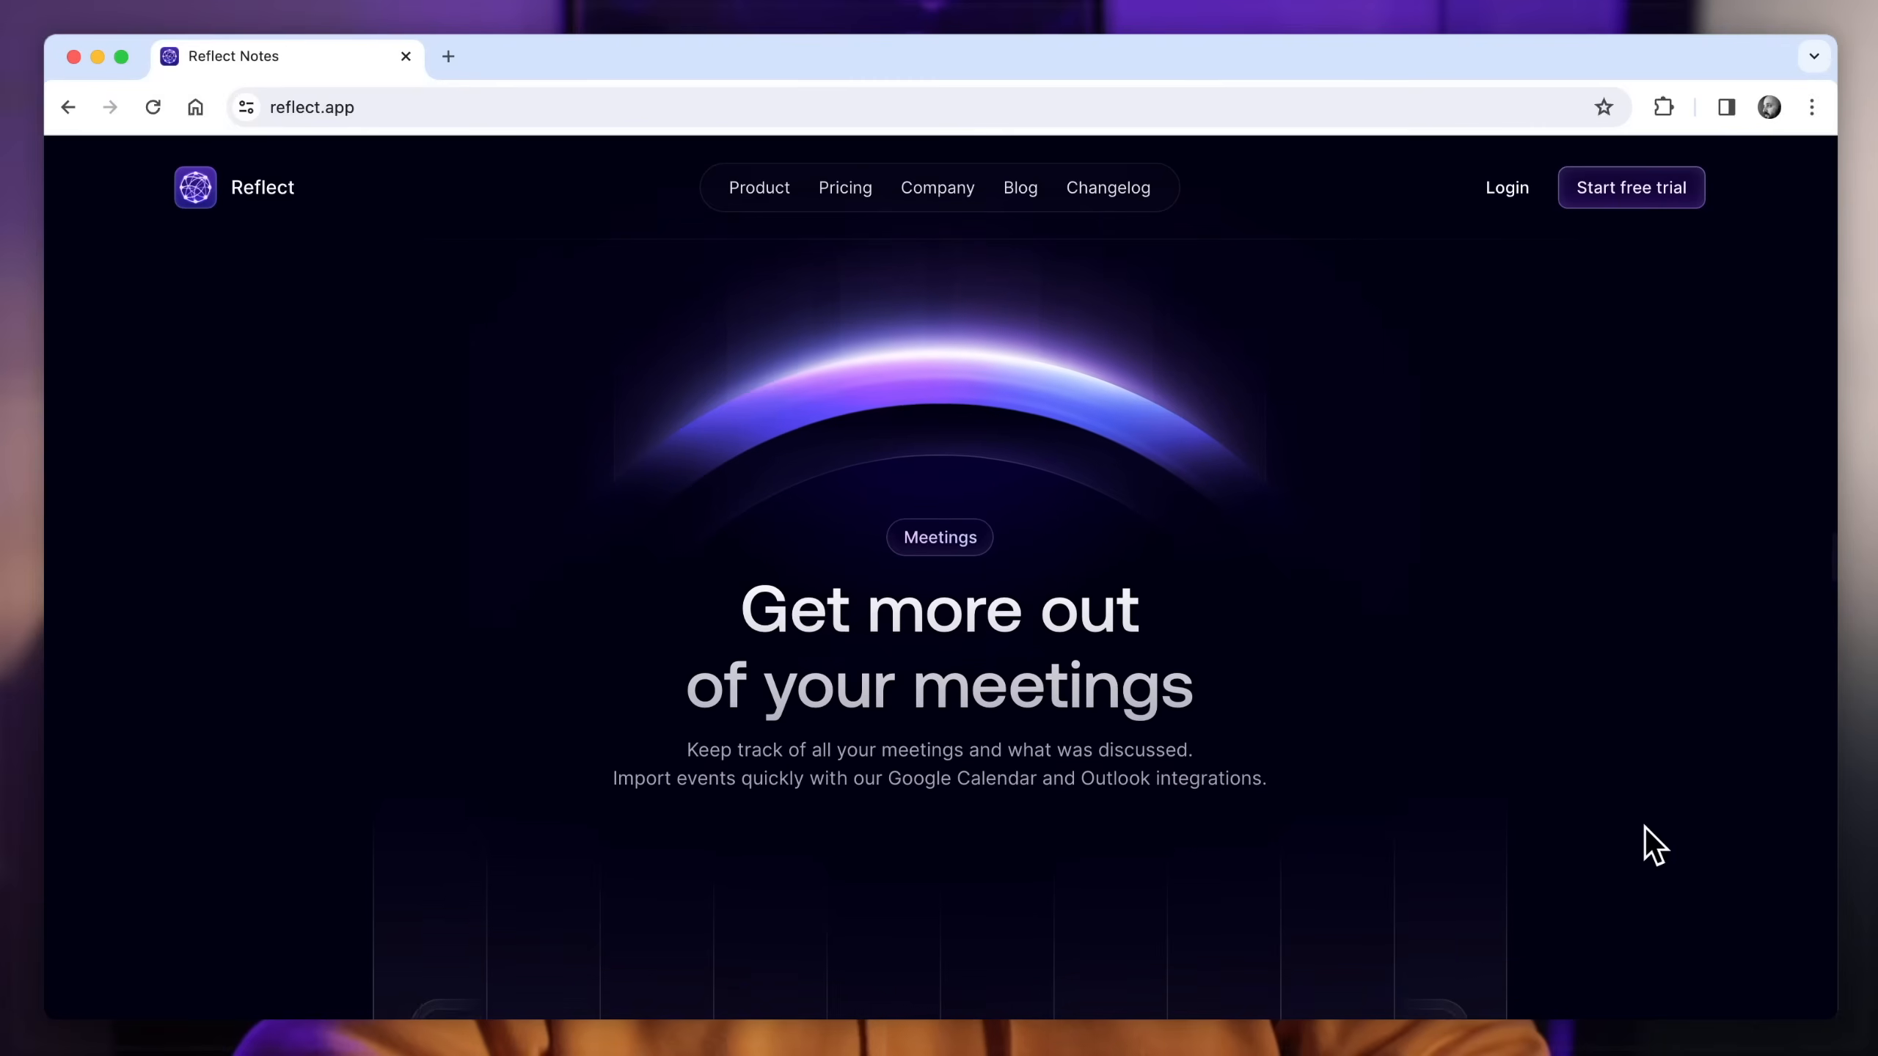
Step: Examine the Meetings section of the Reflect website for layout and visual inspiration
{"action": "scroll", "coordinate": [1646, 828], "scroll_direction": "down", "scroll_amount": 10}
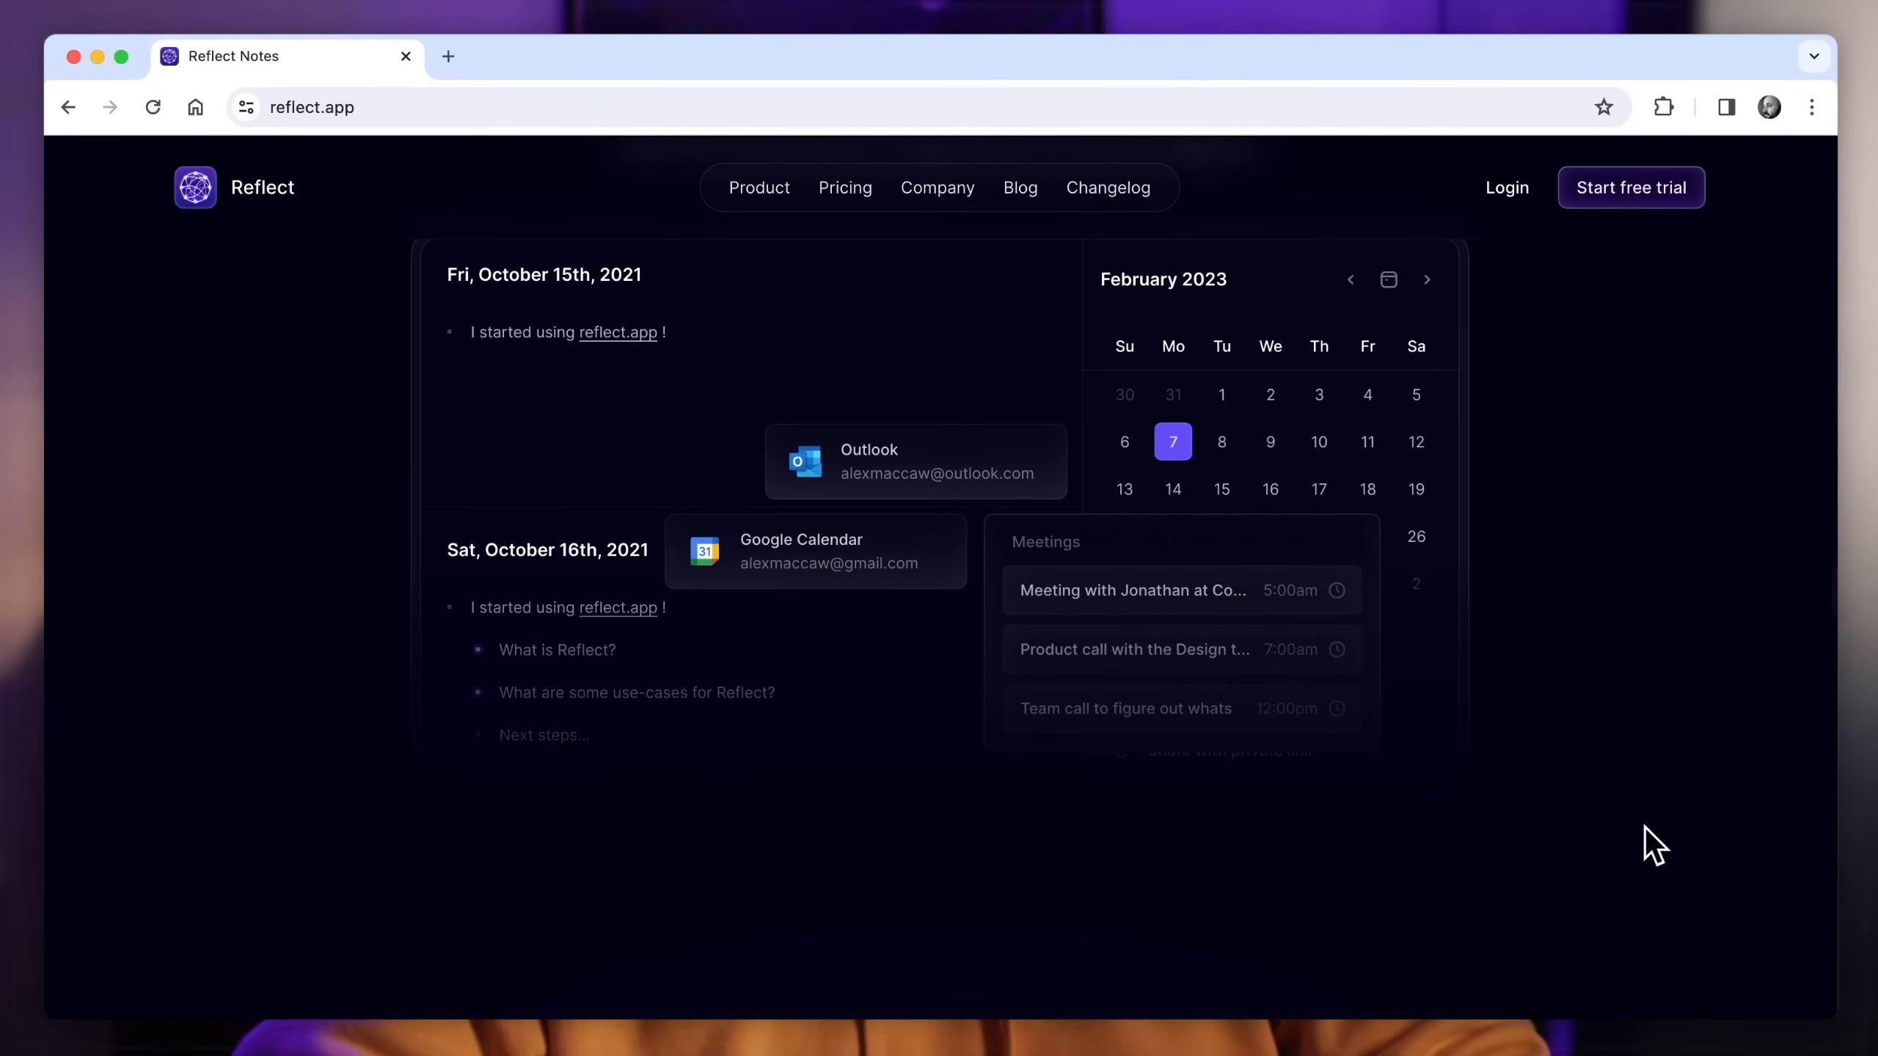
{"action": "scroll", "coordinate": [1645, 827], "scroll_direction": "down", "scroll_amount": 15}
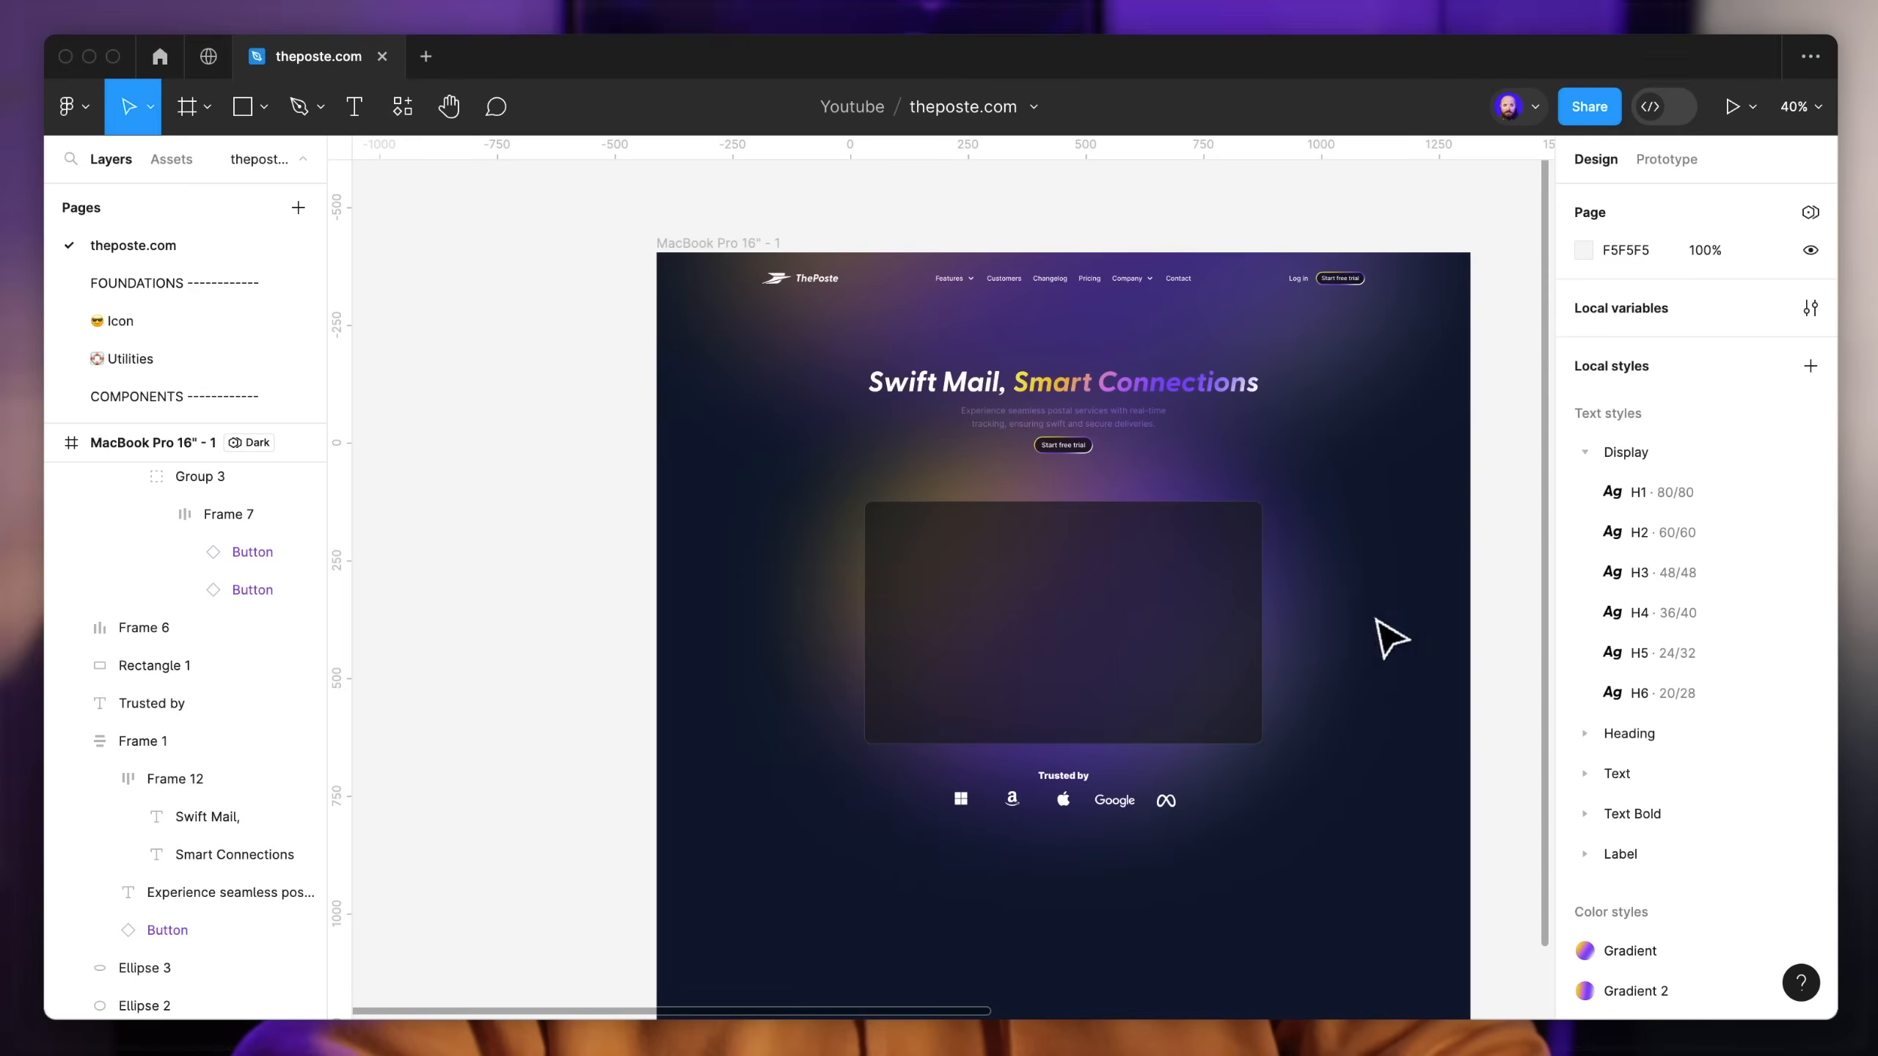
Step: Inspect the landing page's hero text and look through La Poste's online registered-letter page for service ideas
{"action": "scroll", "coordinate": [1090, 453], "scroll_direction": "up", "scroll_amount": 10}
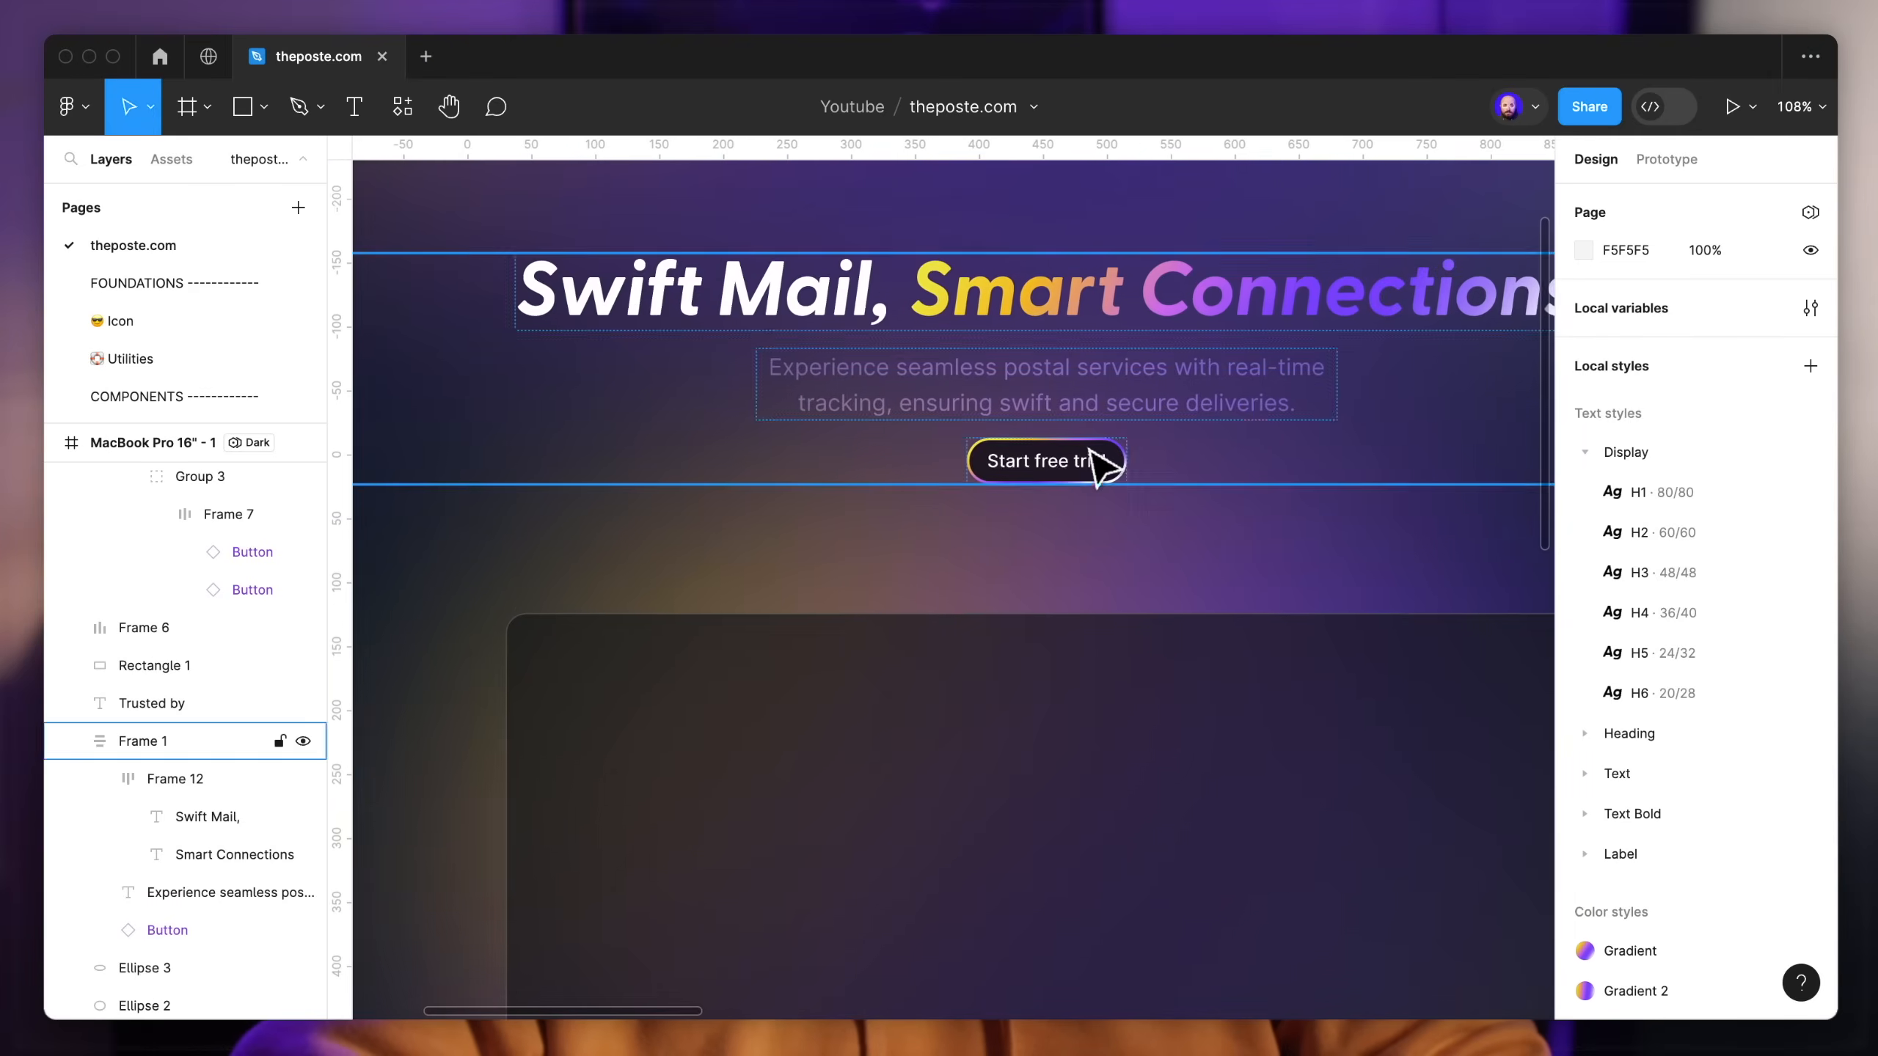
{"action": "left_click", "coordinate": [615, 409]}
{"action": "scroll", "coordinate": [614, 407], "scroll_direction": "up", "scroll_amount": 8}
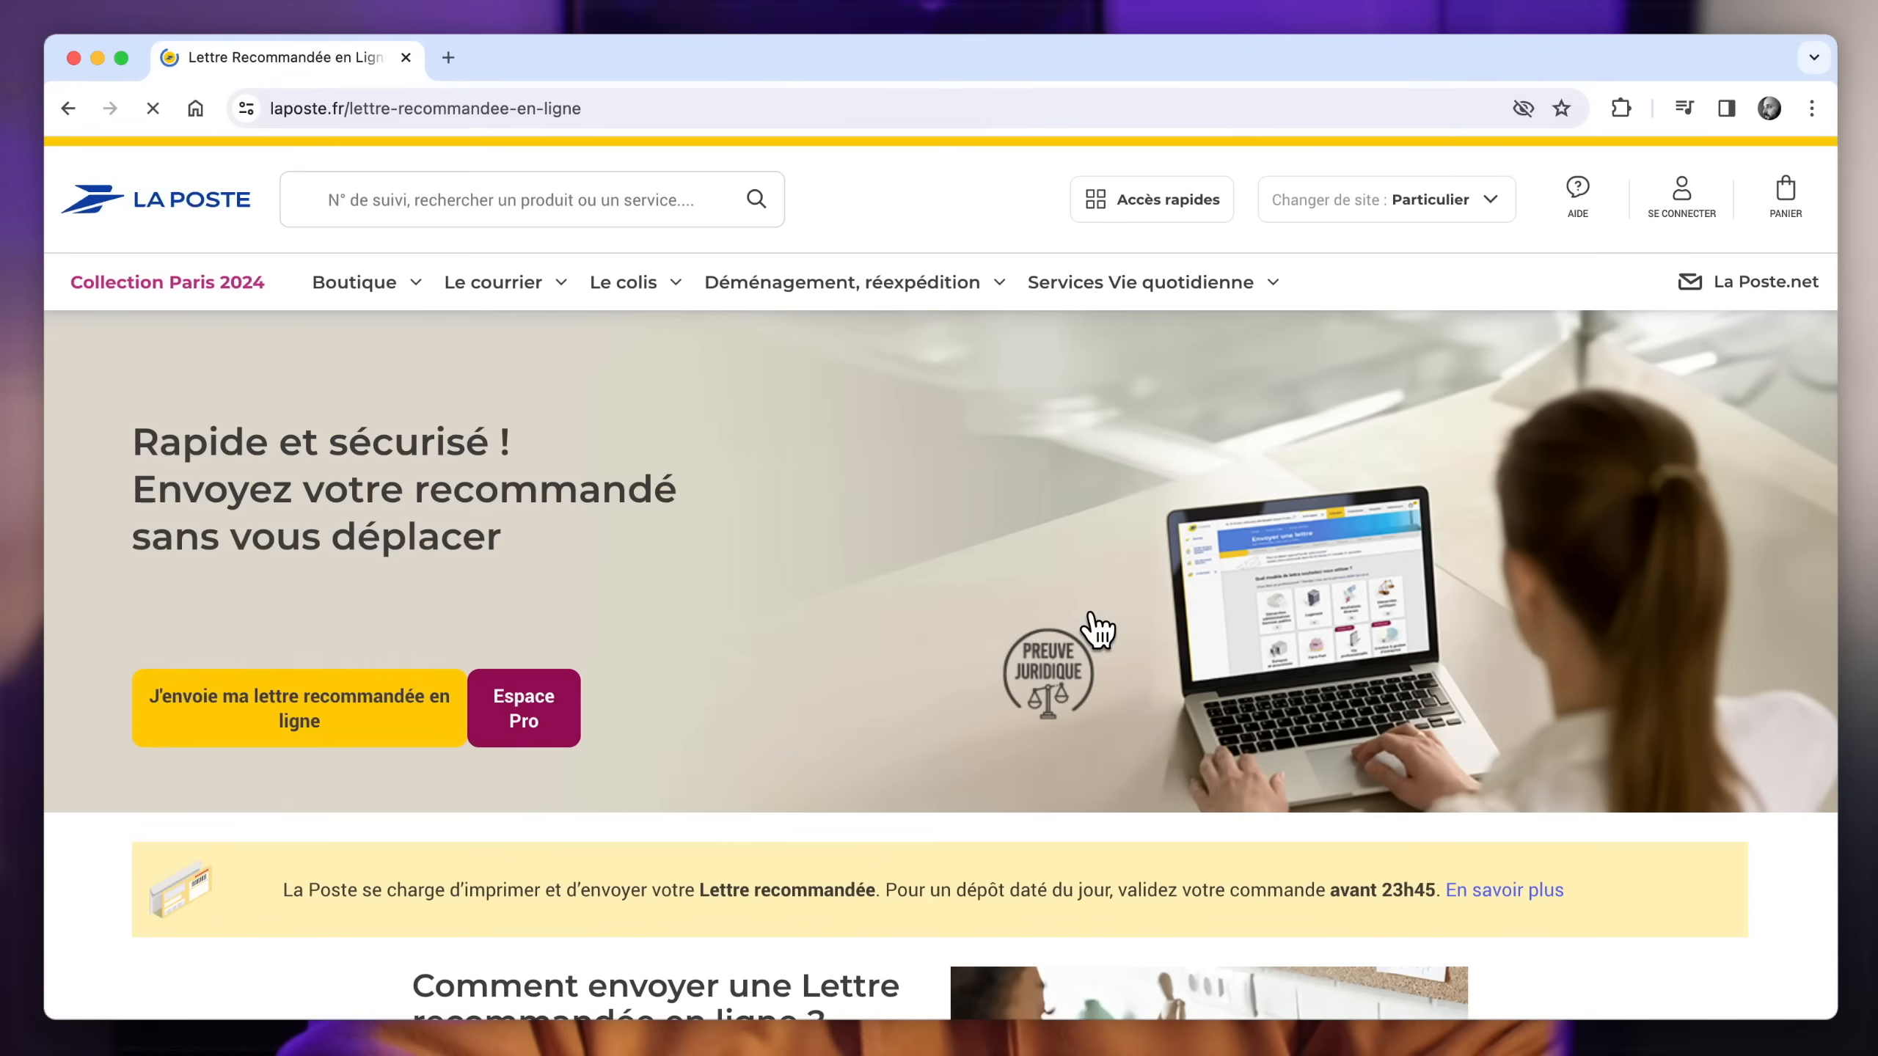
{"action": "scroll", "coordinate": [1064, 640], "scroll_direction": "down", "scroll_amount": 2}
{"action": "scroll", "coordinate": [1065, 641], "scroll_direction": "down", "scroll_amount": 7}
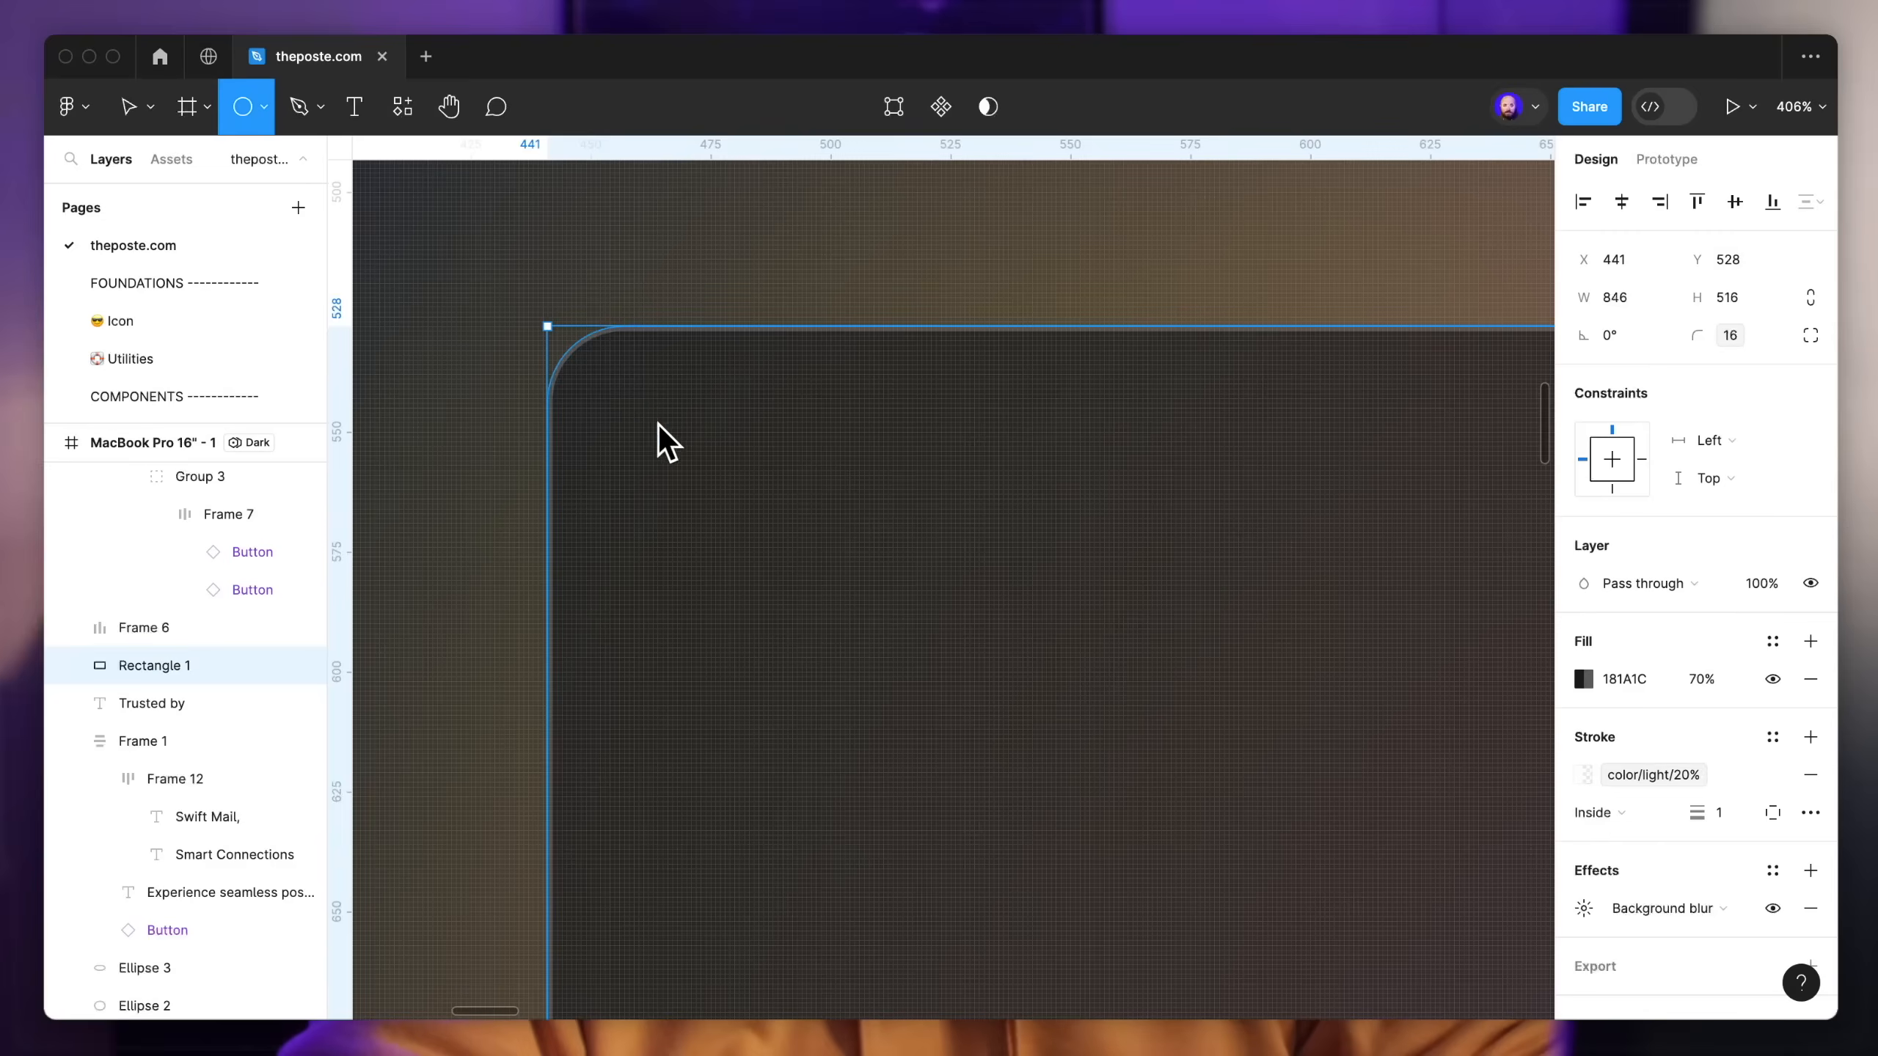
Step: Add three 14 × 14 window-control circles in the mockup's upper-left corner, filled red, amber 400 and green 400
{"action": "left_click_drag", "start_coordinate": [629, 393], "coordinate": [677, 442]}
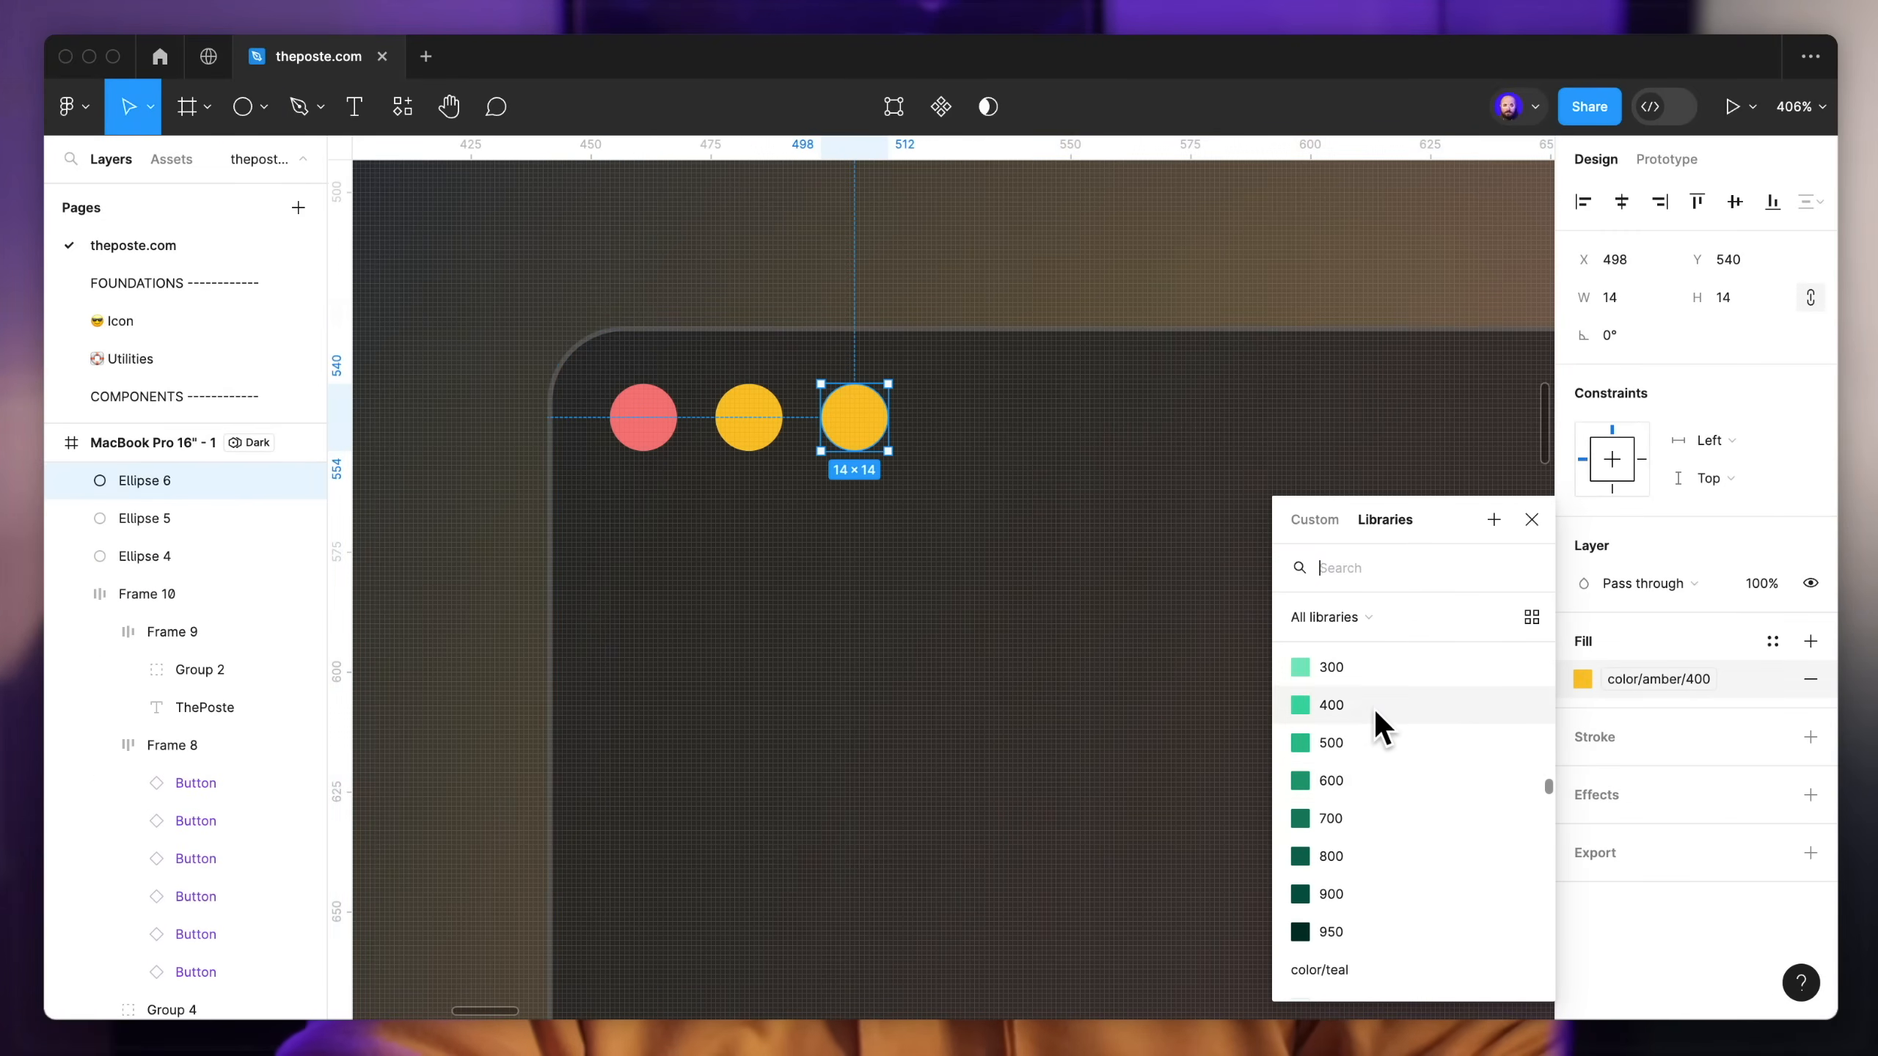
{"action": "left_click", "coordinate": [1377, 712]}
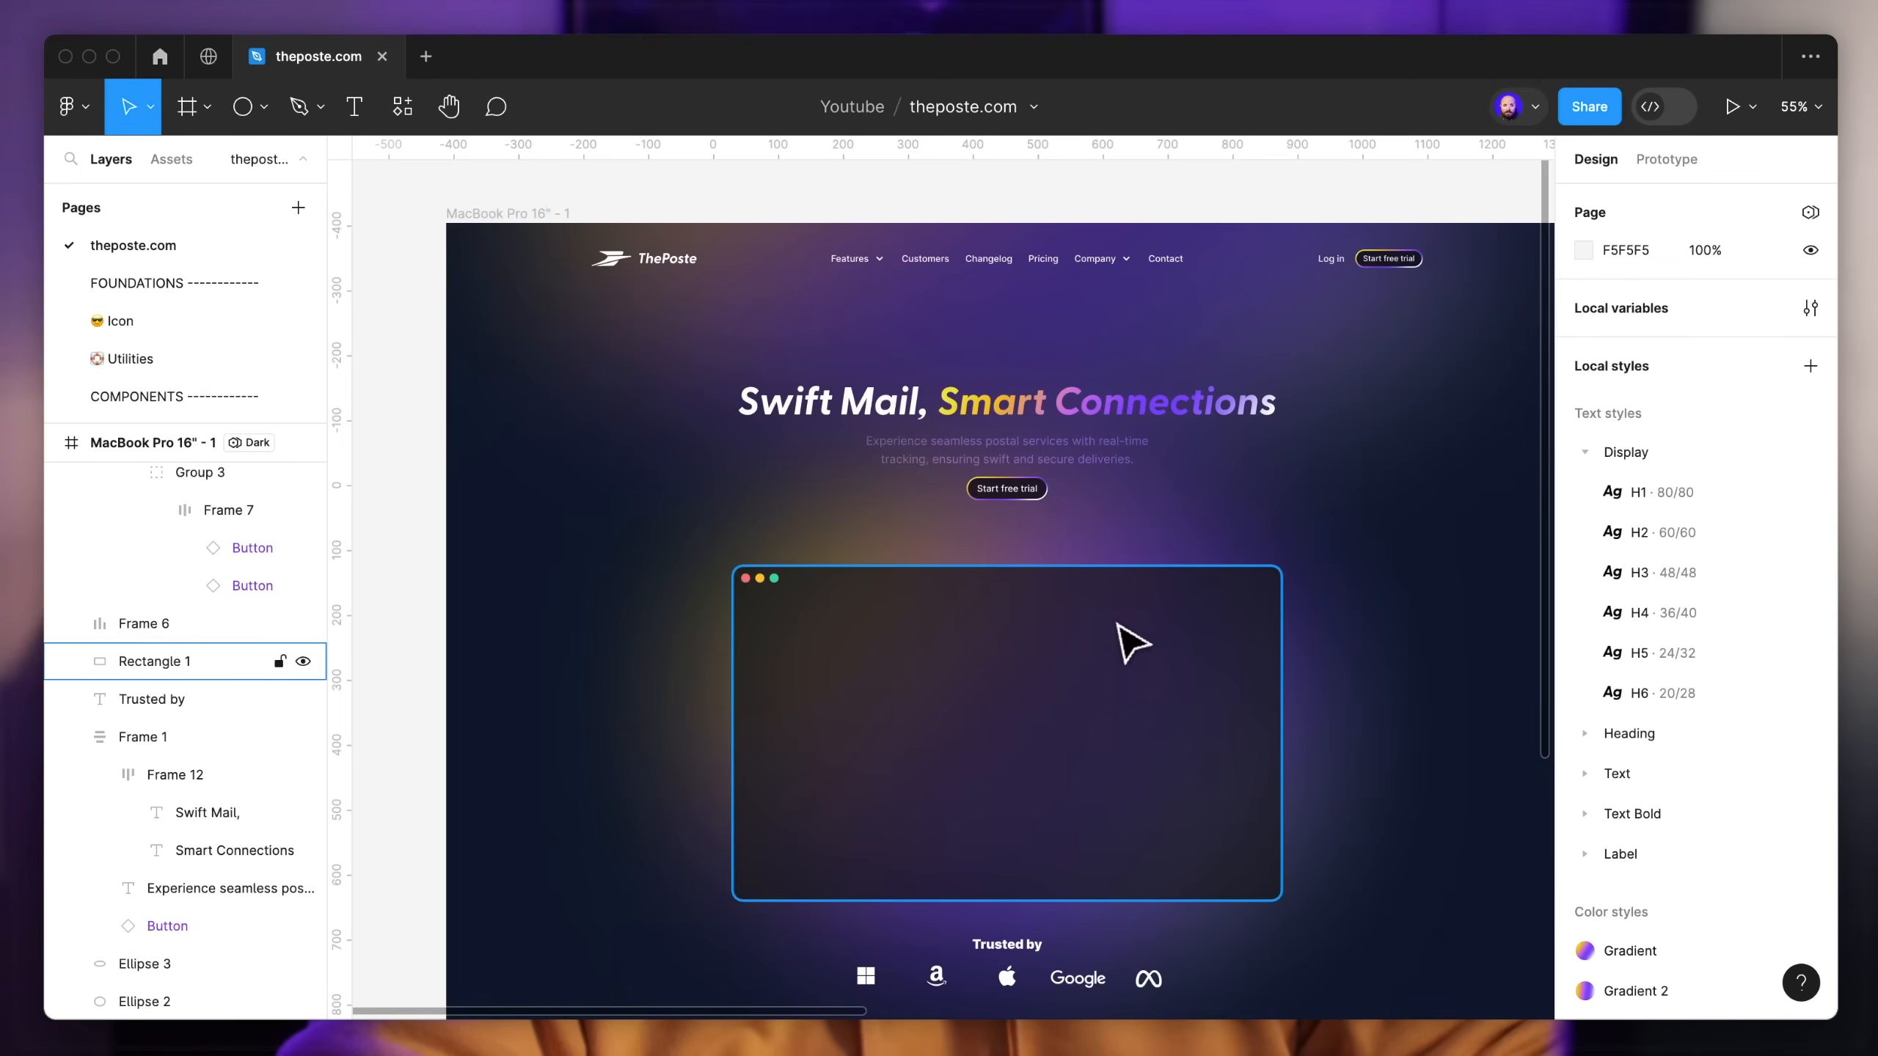
Step: Create a 200 × 200 rounded card titled "Non Fongible Timbre" and a copy titled "Written with our AI assistant" overlapping the mockup's edges
{"action": "left_click", "coordinate": [1048, 688]}
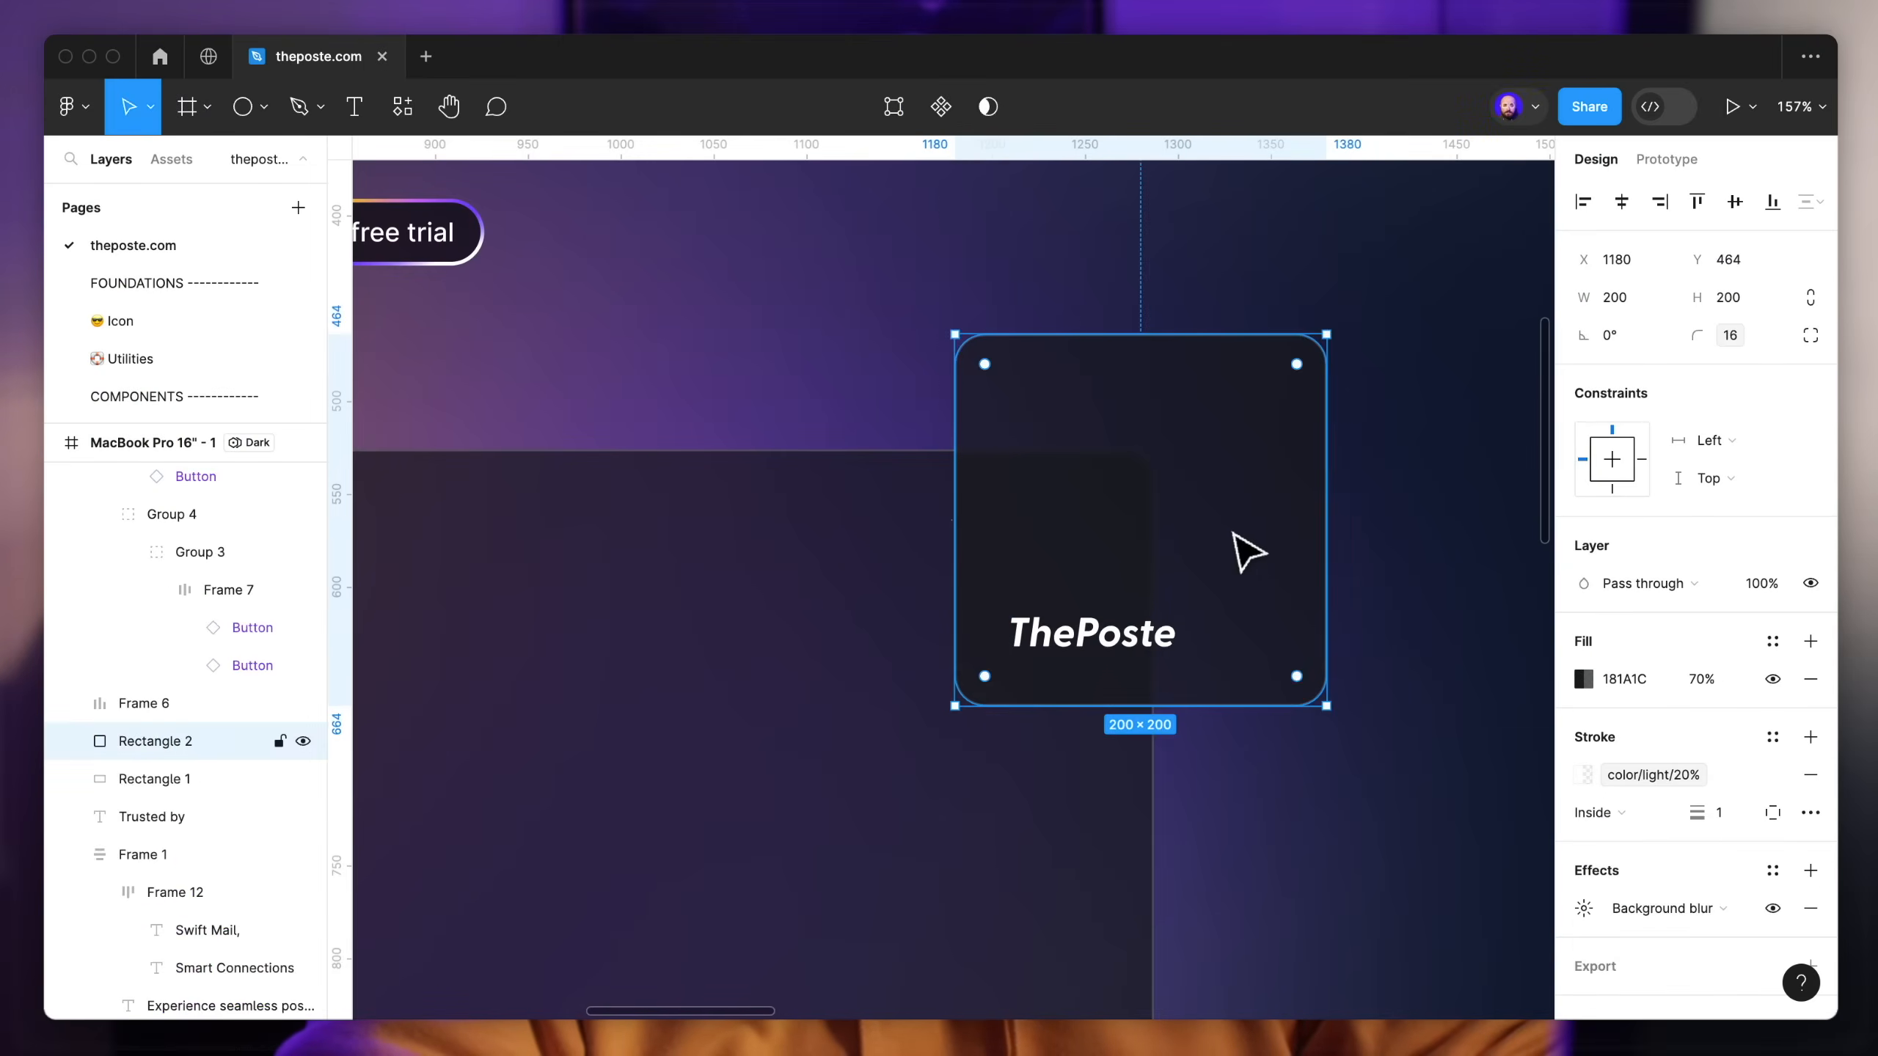
{"action": "double_click", "coordinate": [1197, 629]}
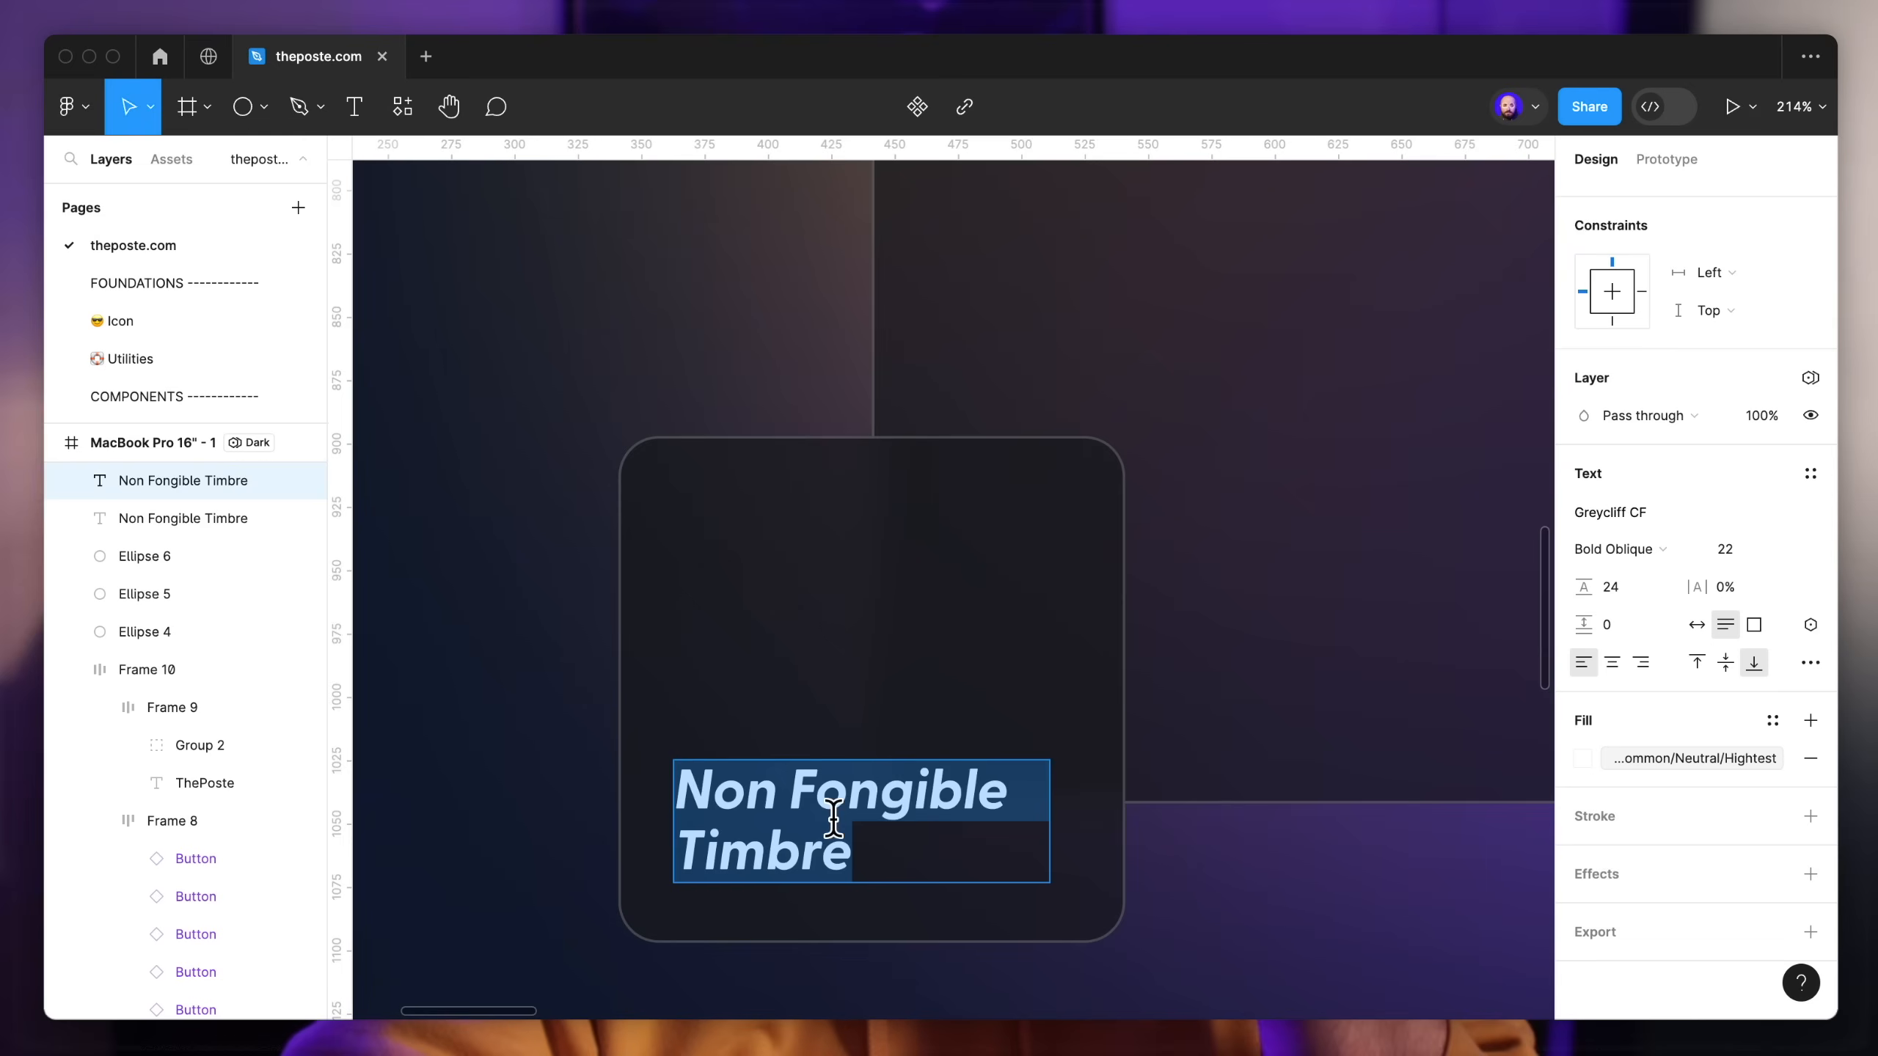
{"action": "type", "text": "Written with our AI assistant"}
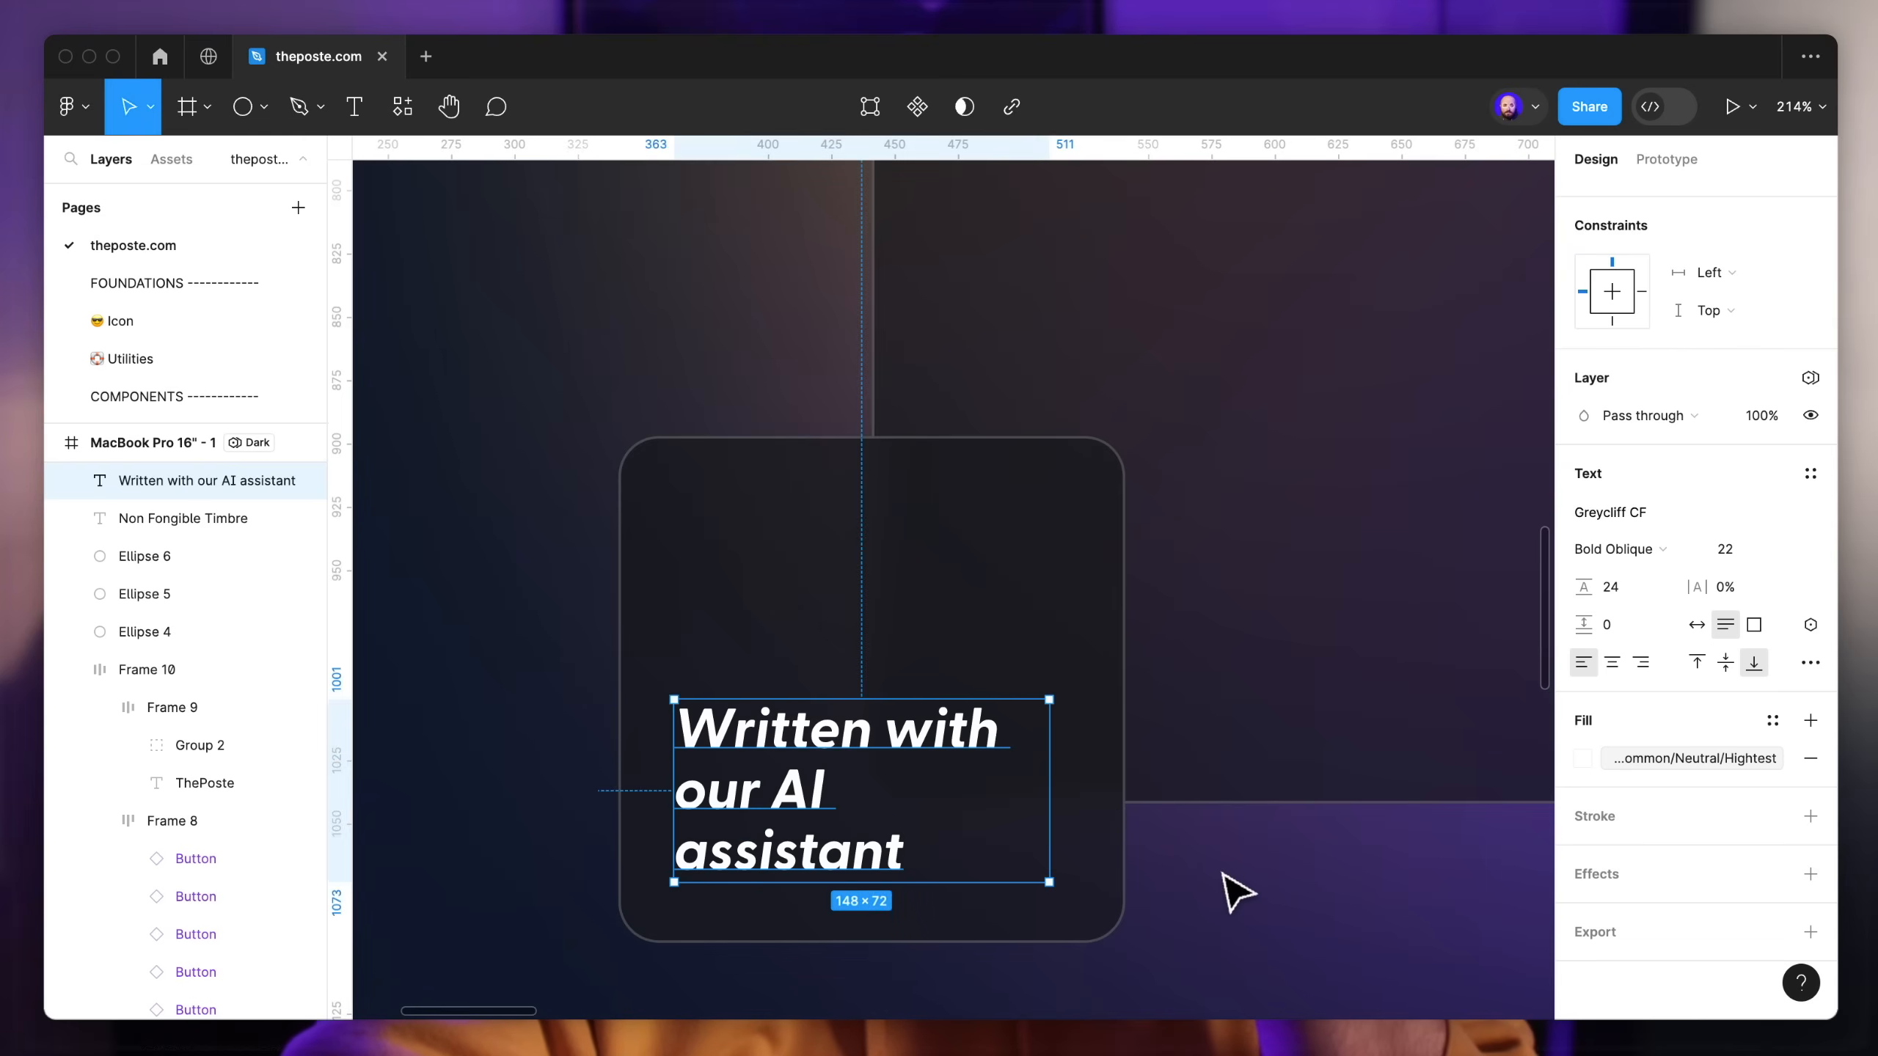
{"action": "left_click", "coordinate": [1236, 891]}
Step: Place another card over the mockup's left edge with the 18-size title "Delivered by professional postmen"
{"action": "scroll", "coordinate": [1235, 891], "scroll_direction": "down", "scroll_amount": 6}
{"action": "left_click", "coordinate": [1248, 404]}
{"action": "left_click_drag", "start_coordinate": [1291, 420], "coordinate": [1233, 758]}
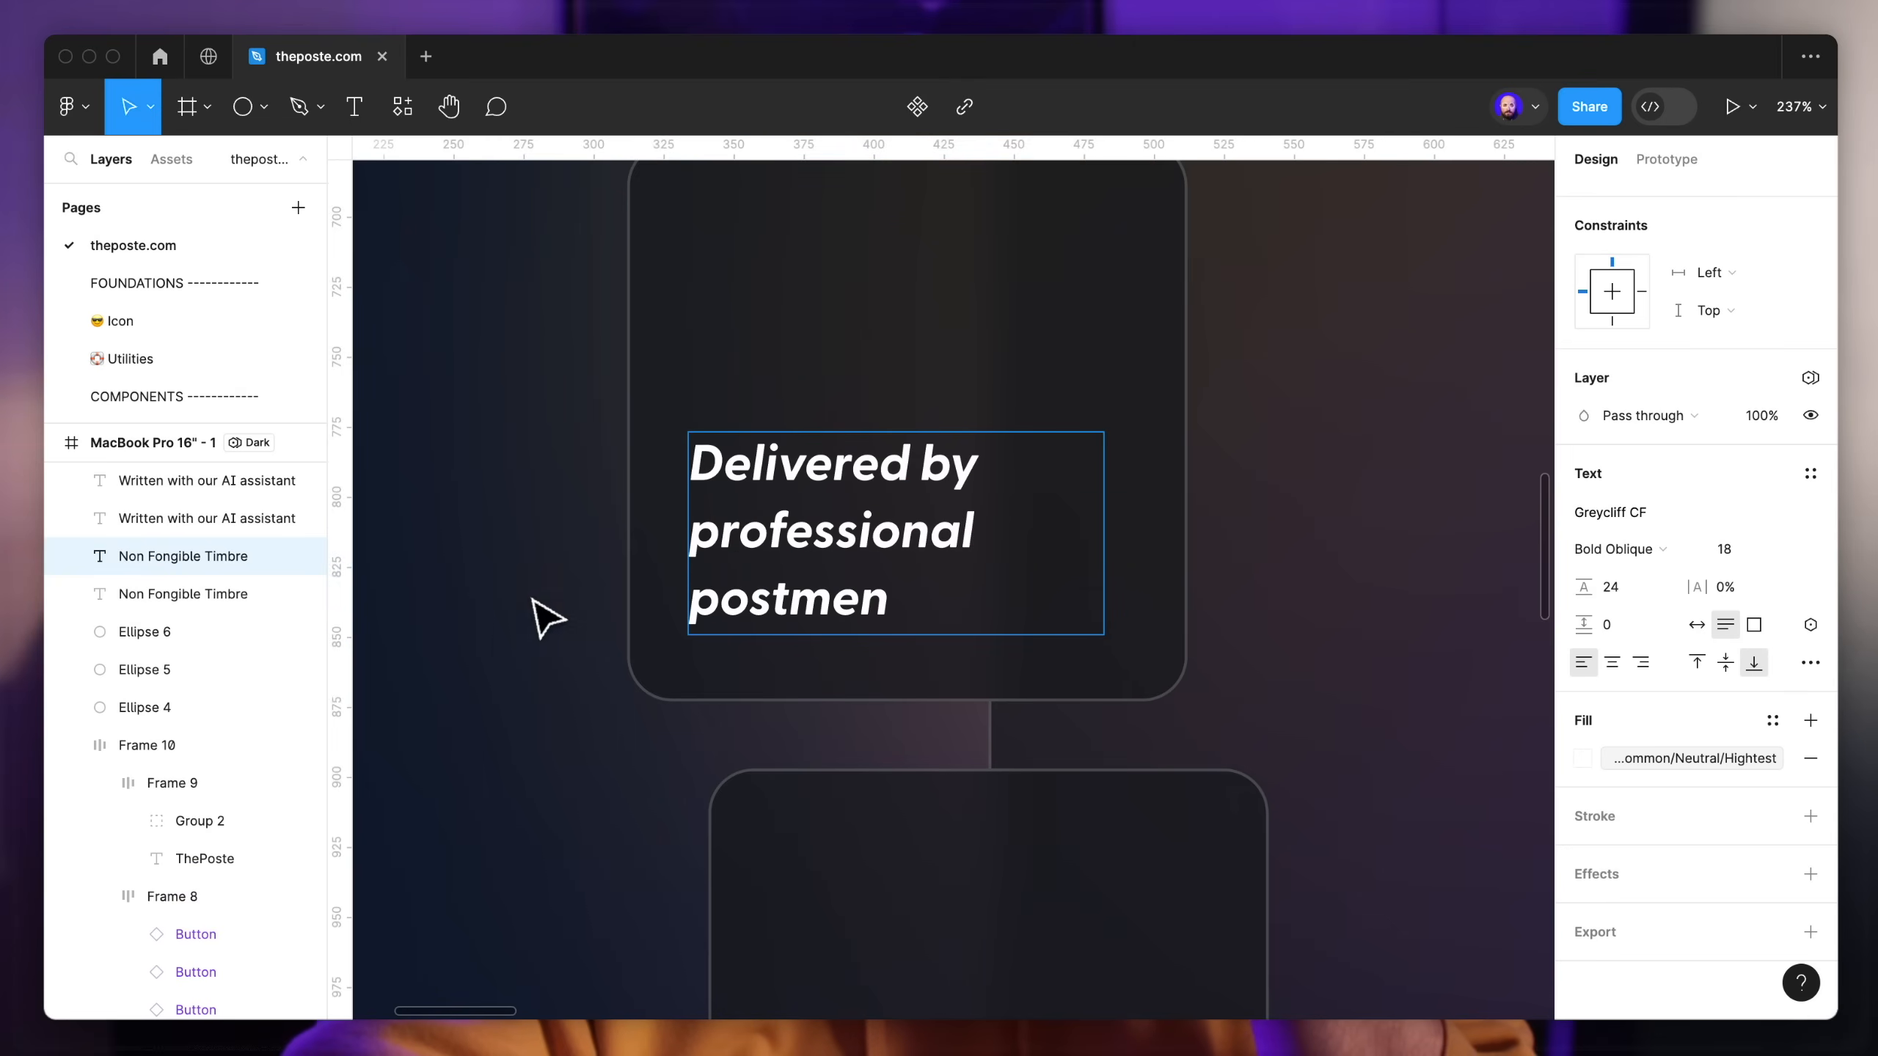
{"action": "left_click", "coordinate": [440, 591]}
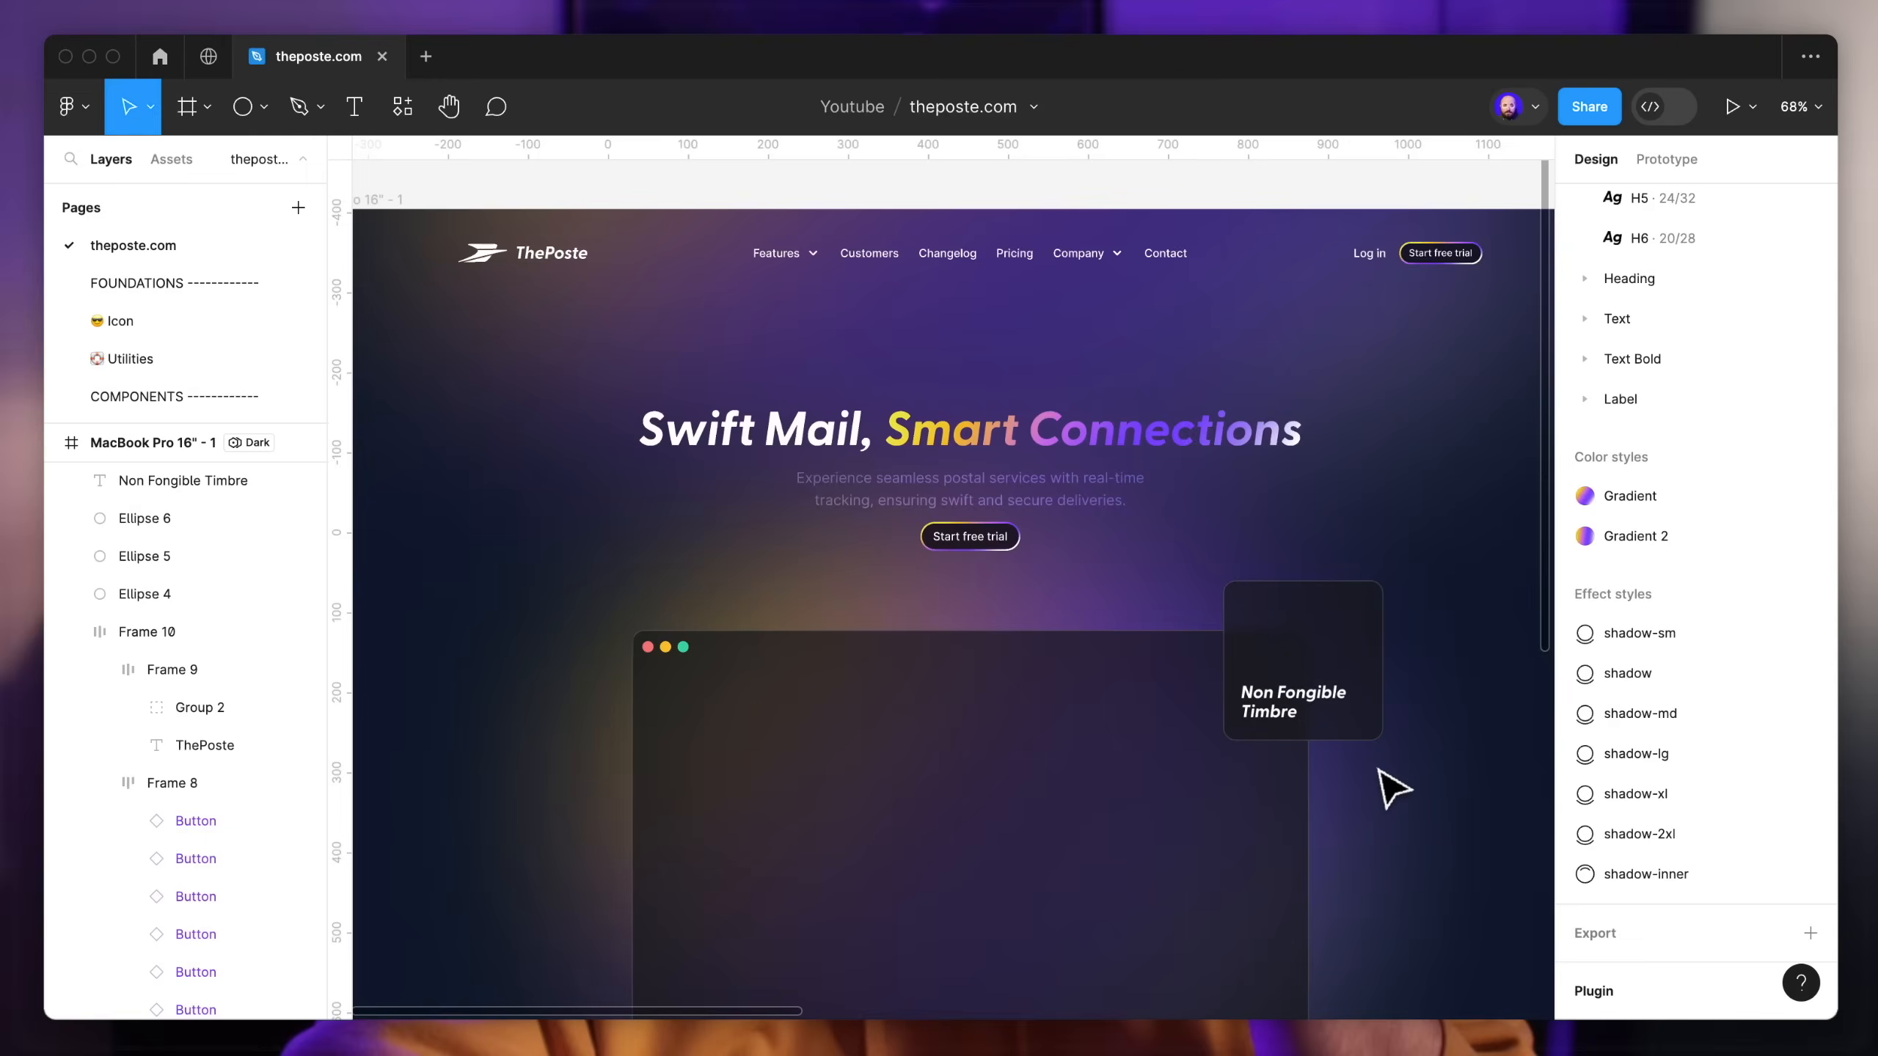
Step: Retitle the lower-left card "Deliver in less than 12 hours"
{"action": "scroll", "coordinate": [1383, 784], "scroll_direction": "up", "scroll_amount": 5}
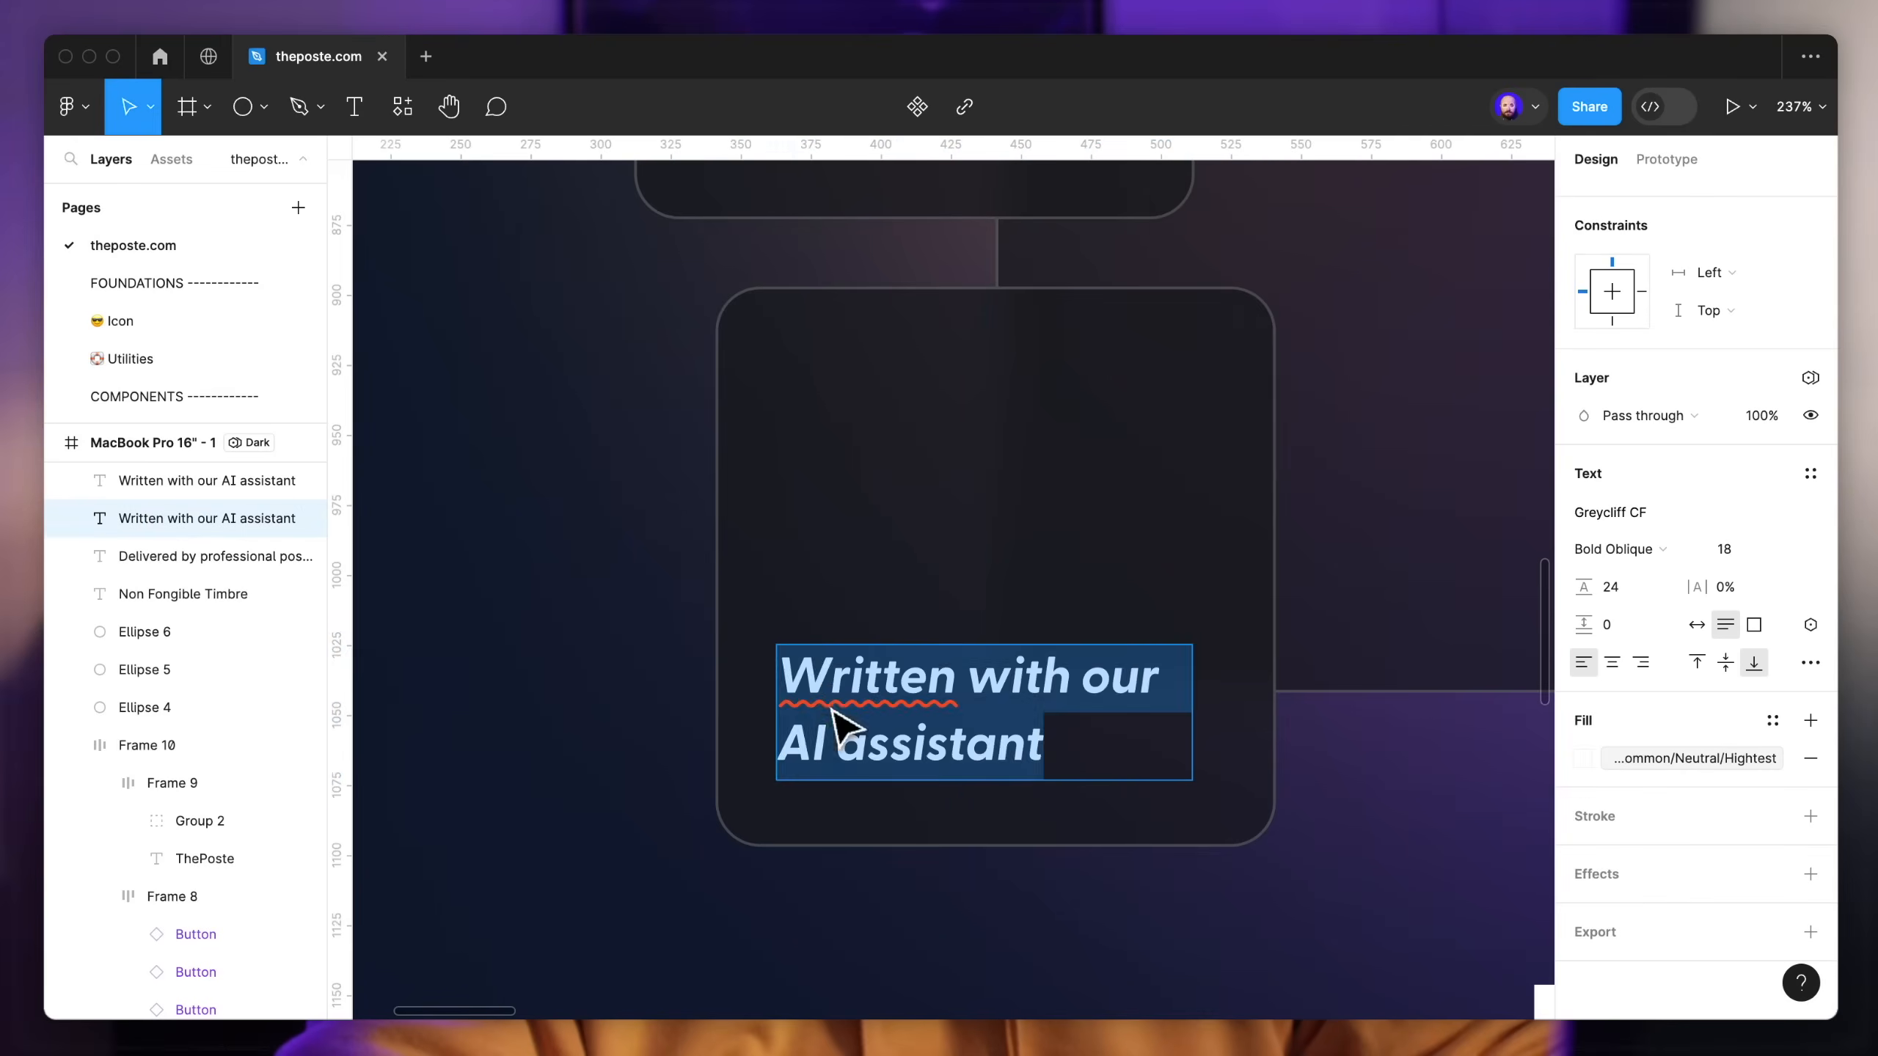
{"action": "type", "text": "Deliver in less than 12 hours"}
{"action": "left_click", "coordinate": [597, 715]}
{"action": "scroll", "coordinate": [597, 715], "scroll_direction": "down", "scroll_amount": 10}
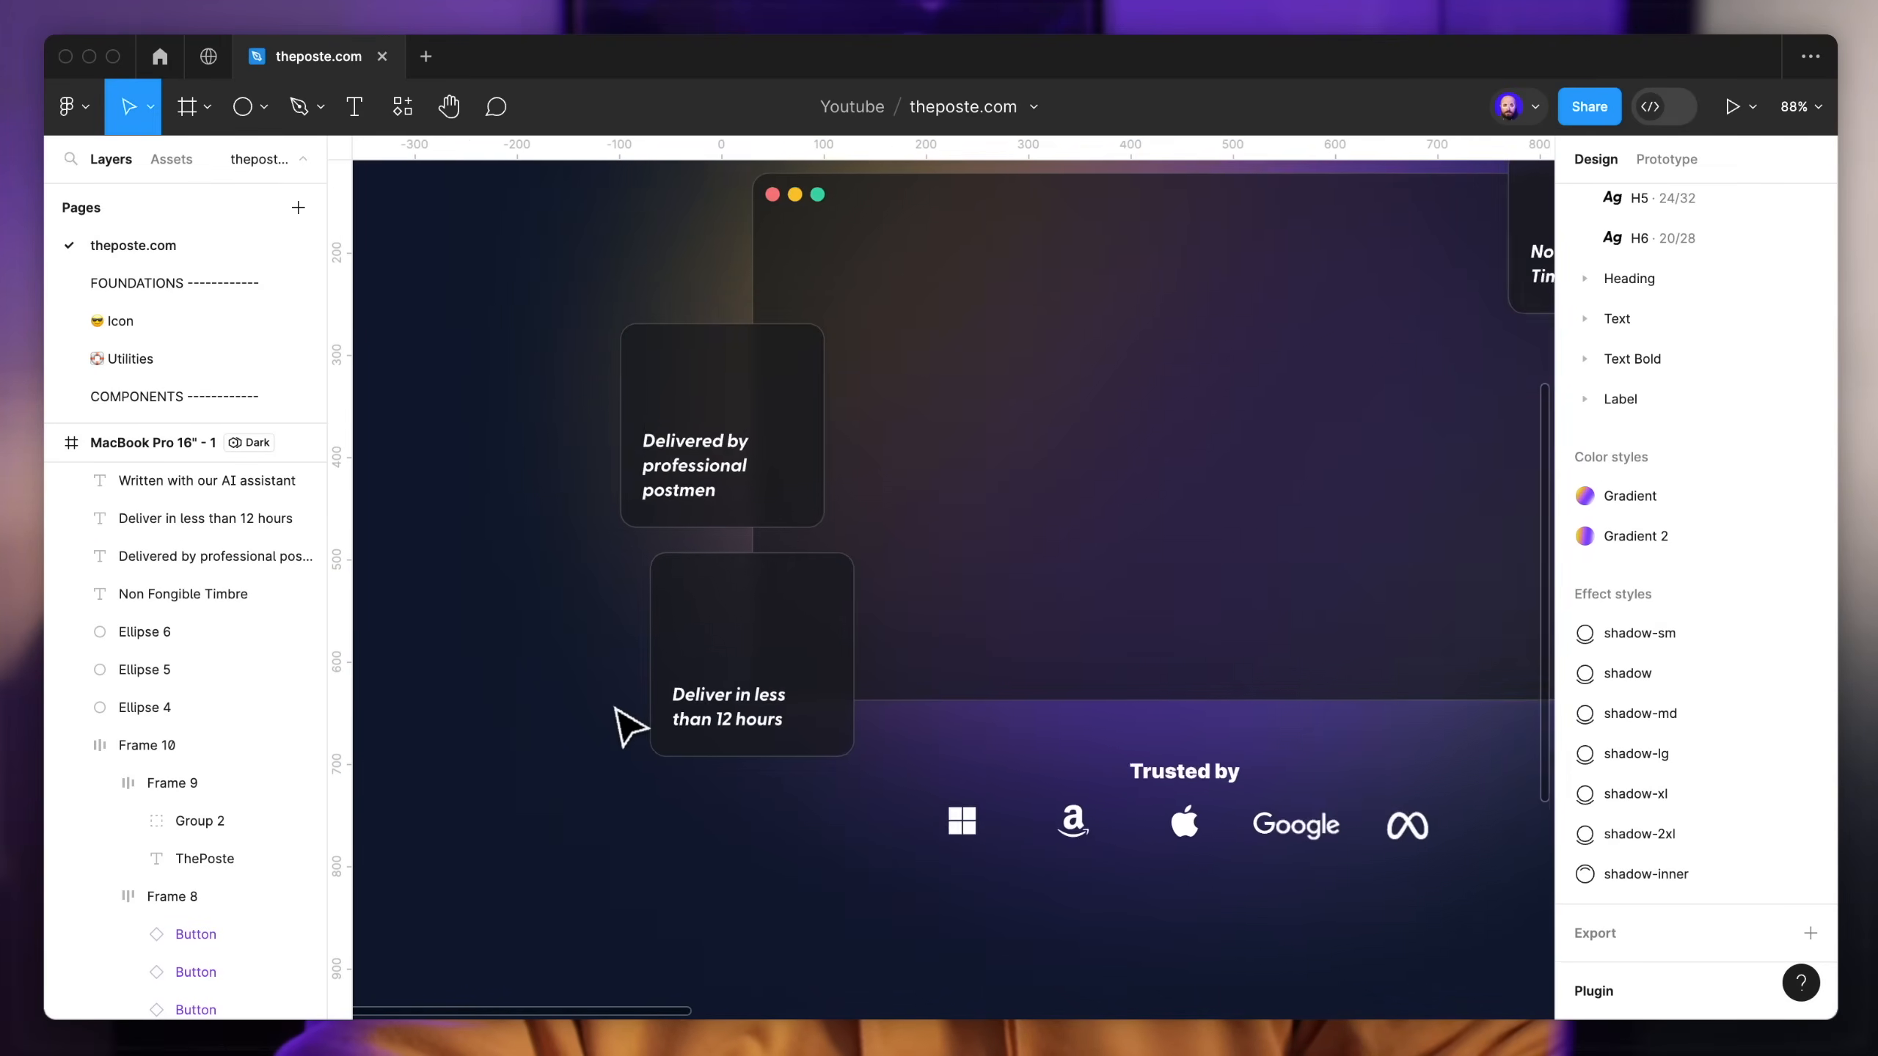
{"action": "left_click", "coordinate": [716, 707]}
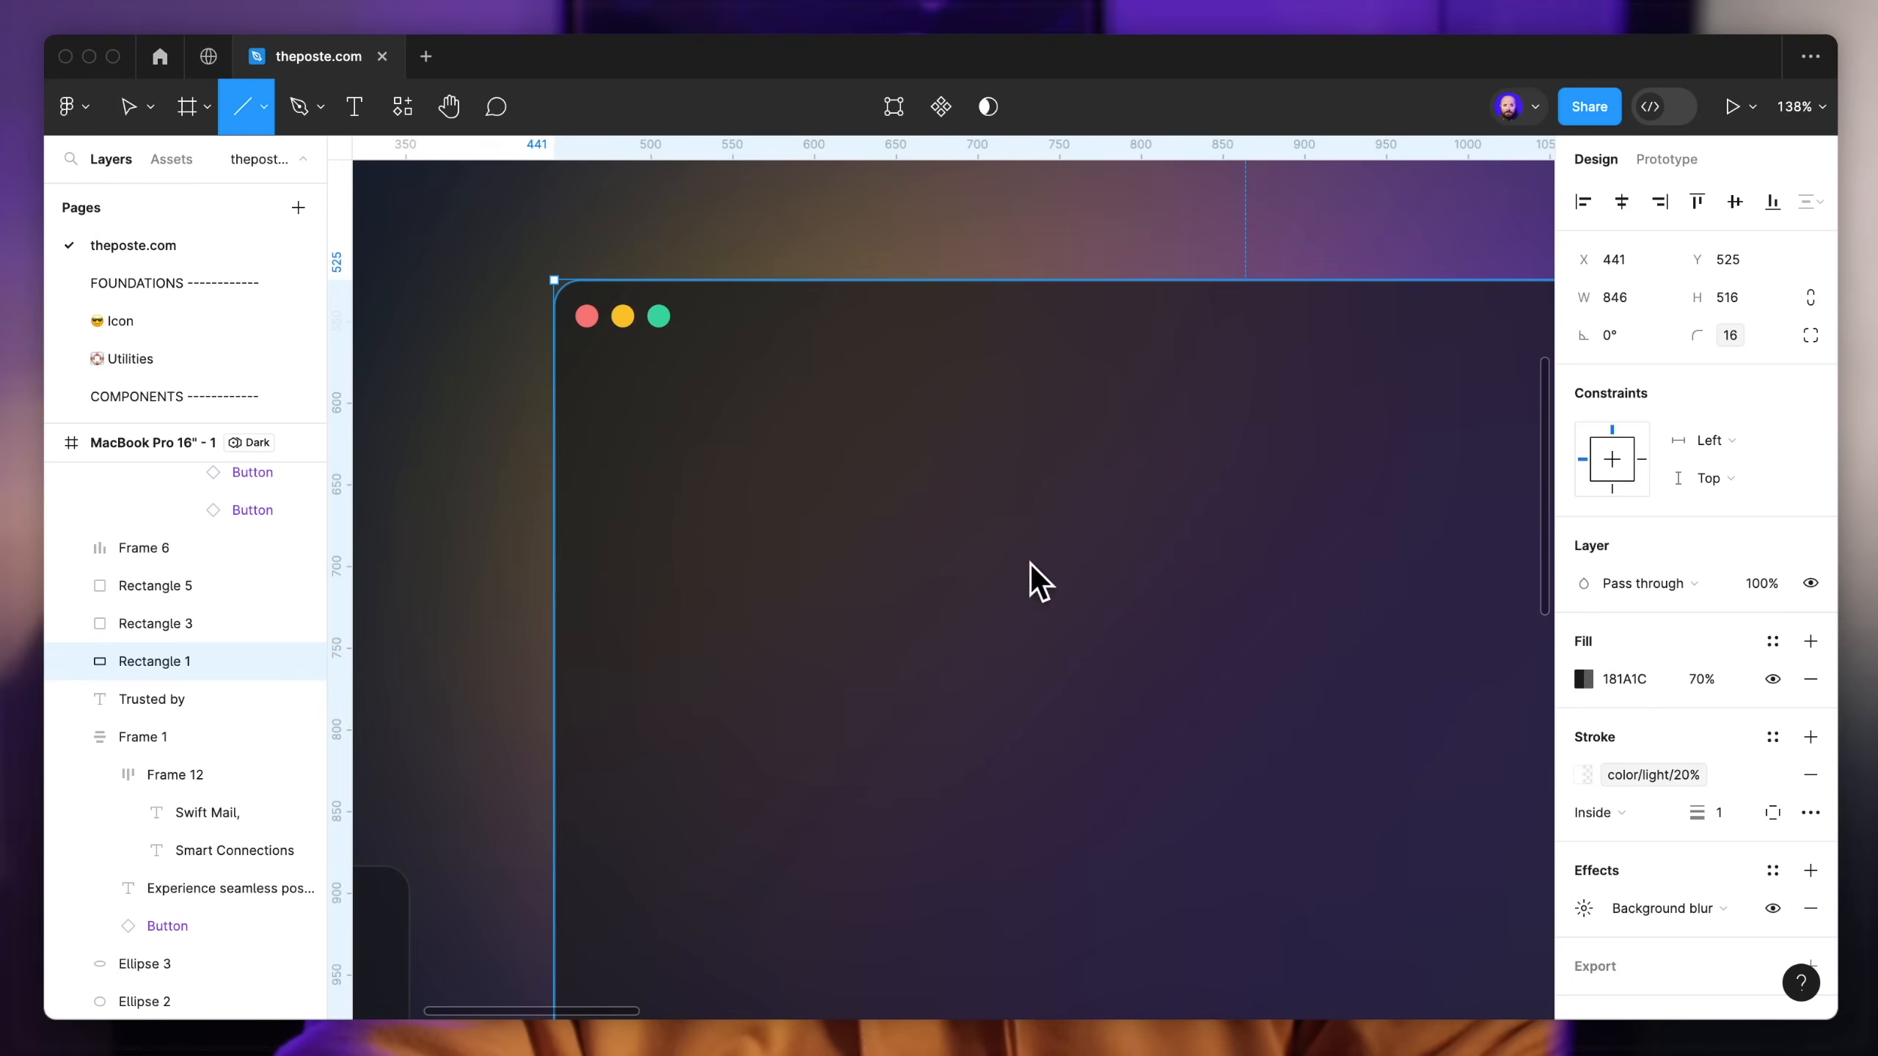
Step: Divide off a sidebar in the mockup with a vertical line and add a Compose button in the Light variant
{"action": "mouse_move", "coordinate": [1022, 317]}
{"action": "left_mouse_down"}
{"action": "mouse_move", "coordinate": [1028, 913]}
{"action": "mouse_move", "coordinate": [1353, 804]}
{"action": "left_mouse_up"}
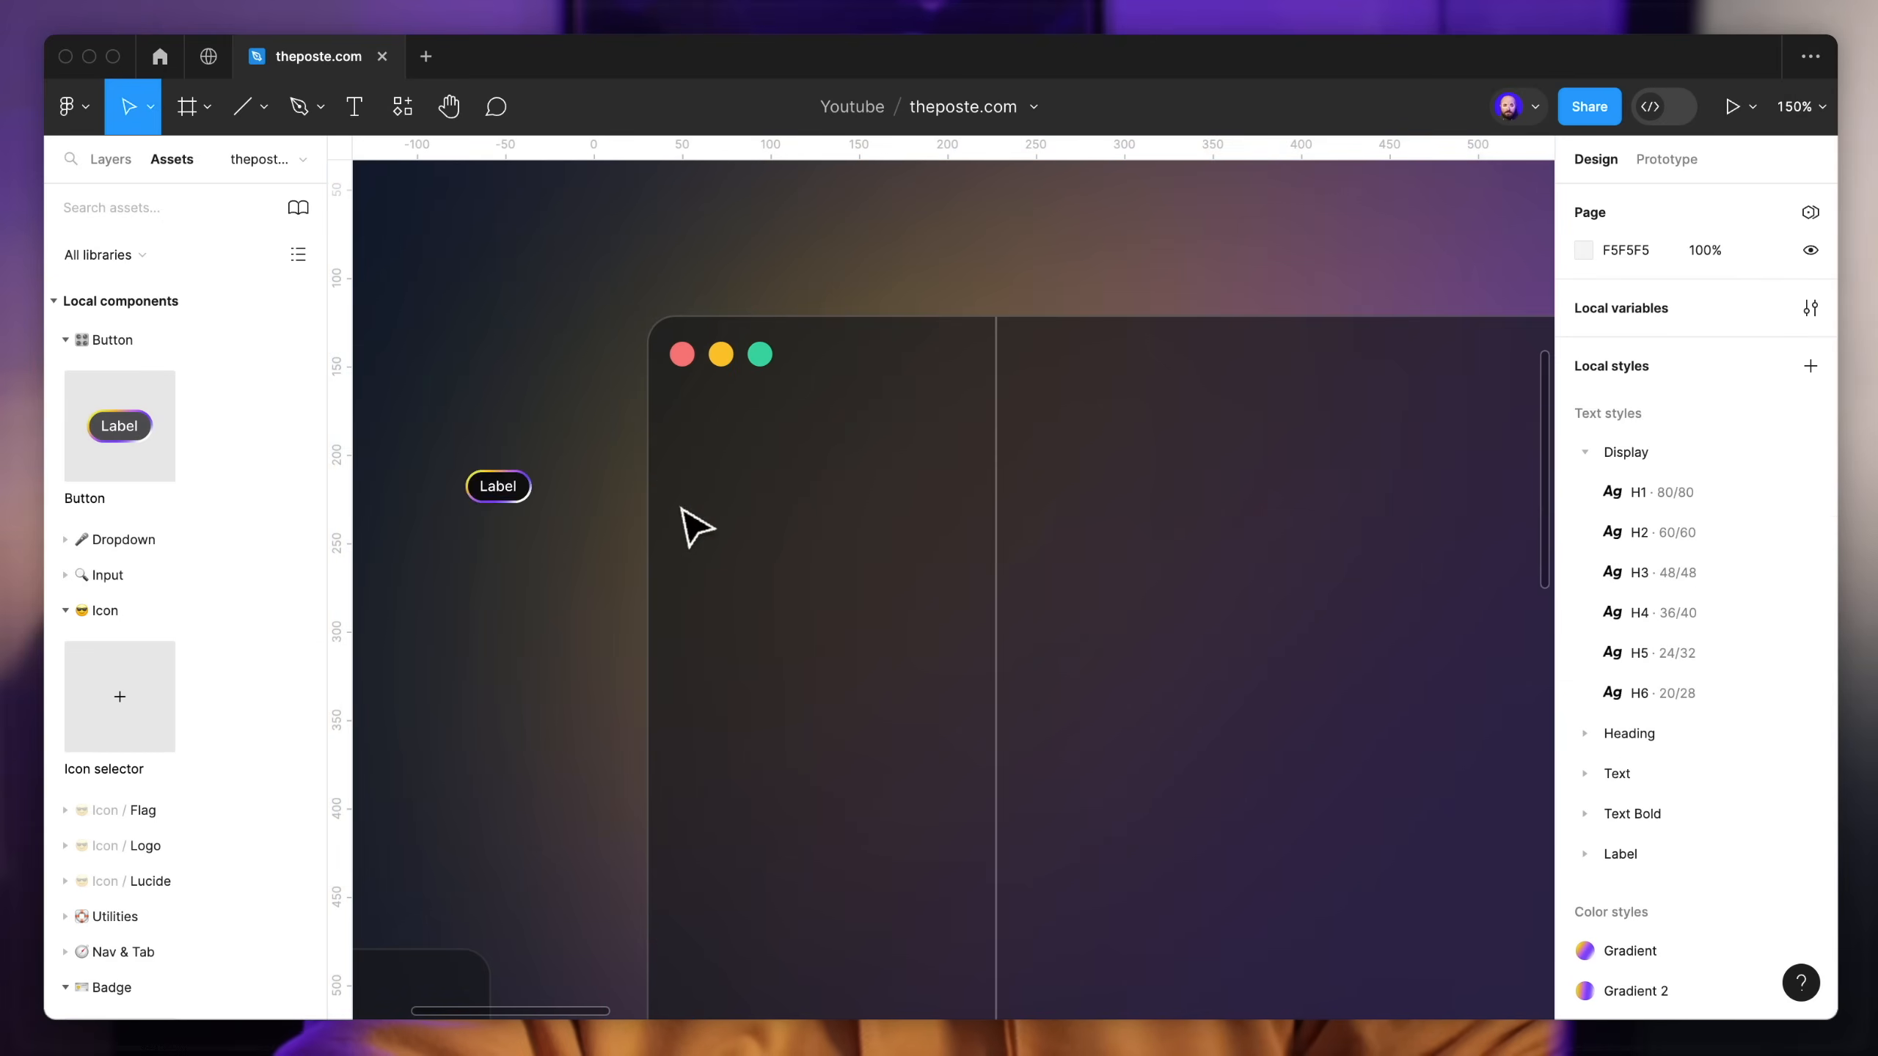
{"action": "left_click_drag", "start_coordinate": [772, 514], "coordinate": [957, 509]}
{"action": "type", "text": "Compose"}
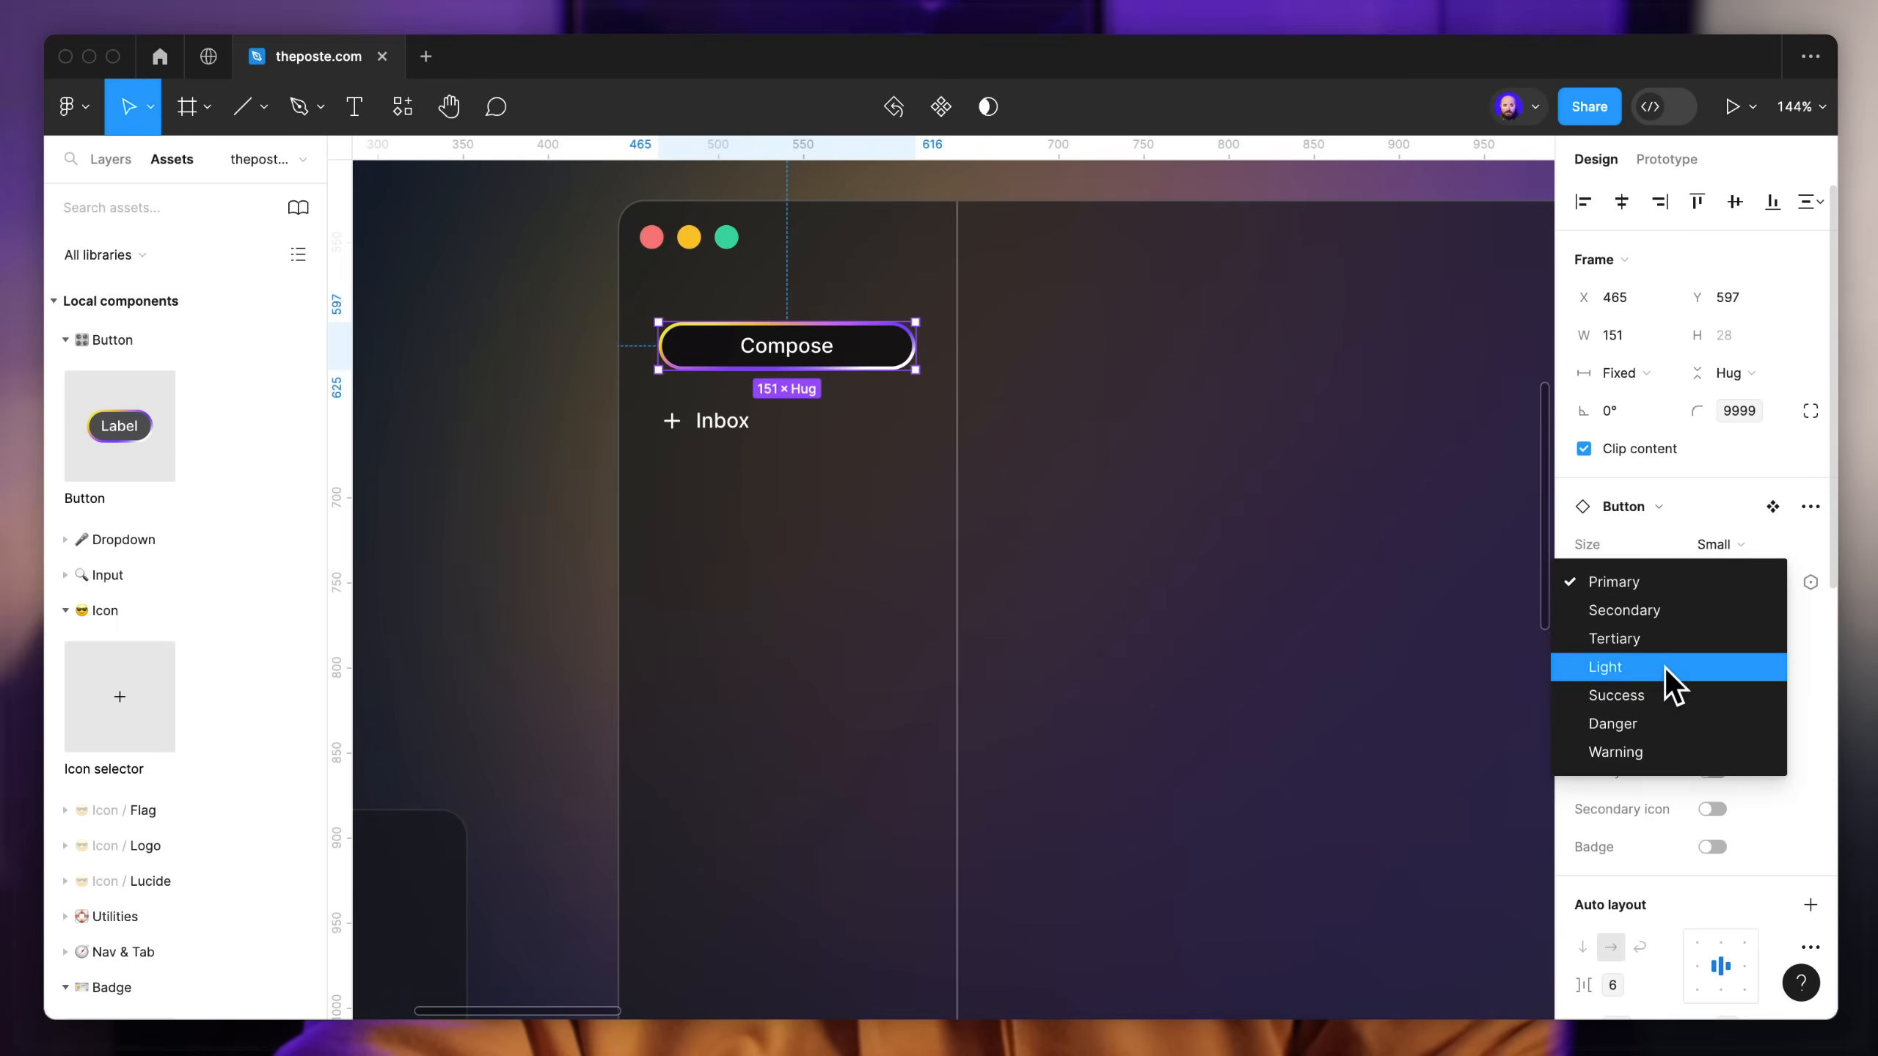
{"action": "left_click", "coordinate": [1663, 661]}
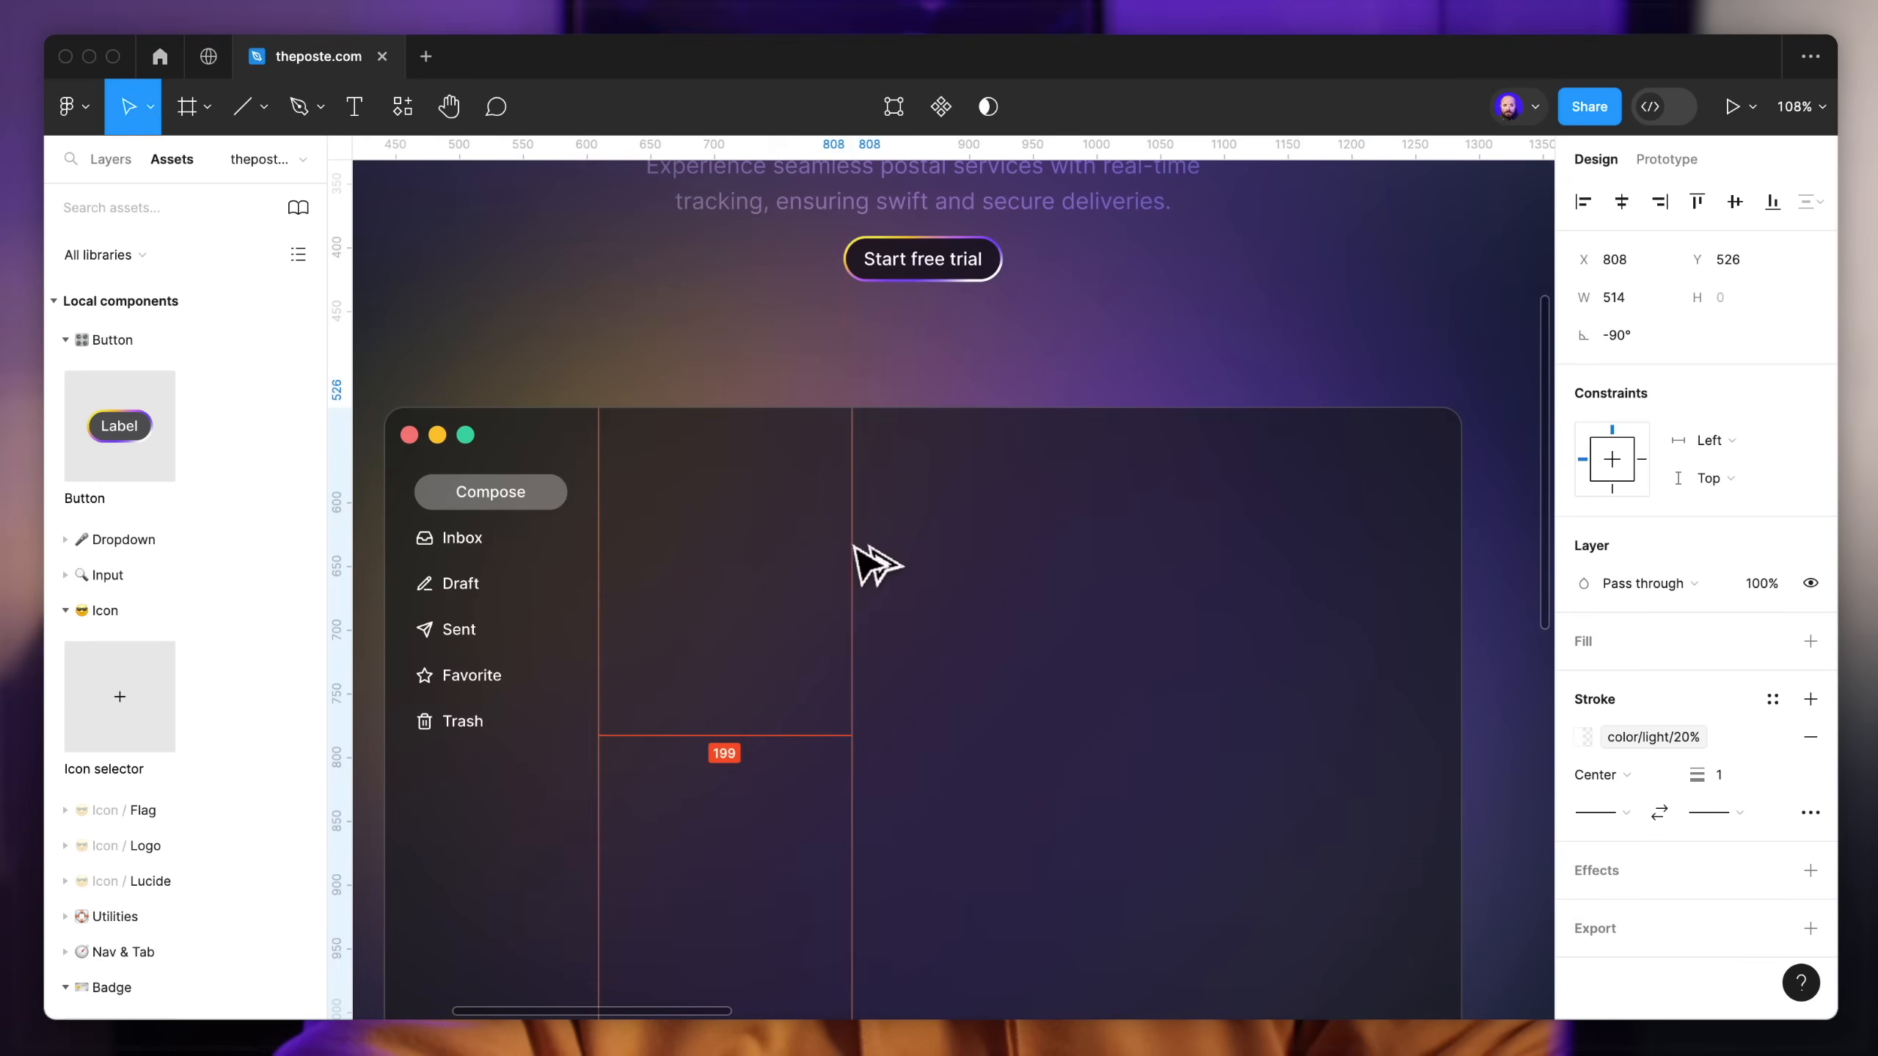
Step: Fill the mockup's email body with generated lorem ipsum text and draw a freehand signature beneath it
{"action": "type", "text": "r"}
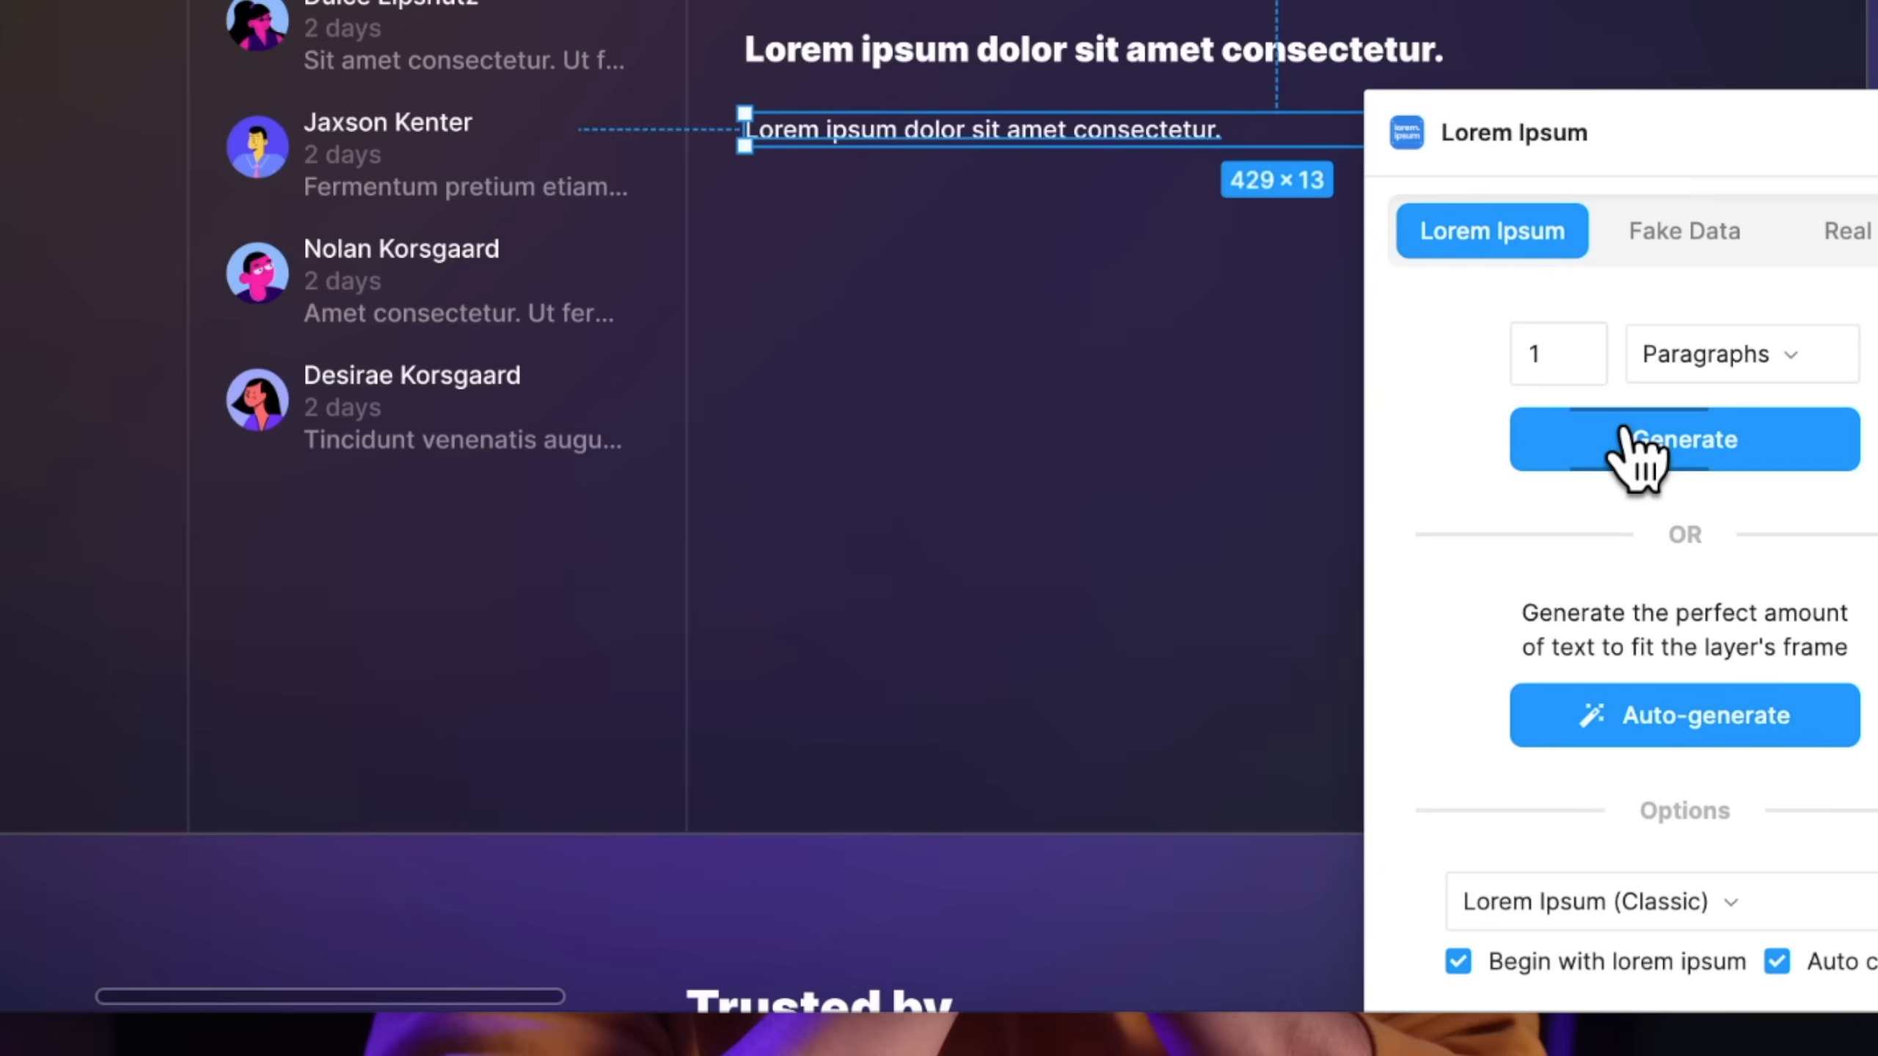
{"action": "left_click", "coordinate": [1604, 440]}
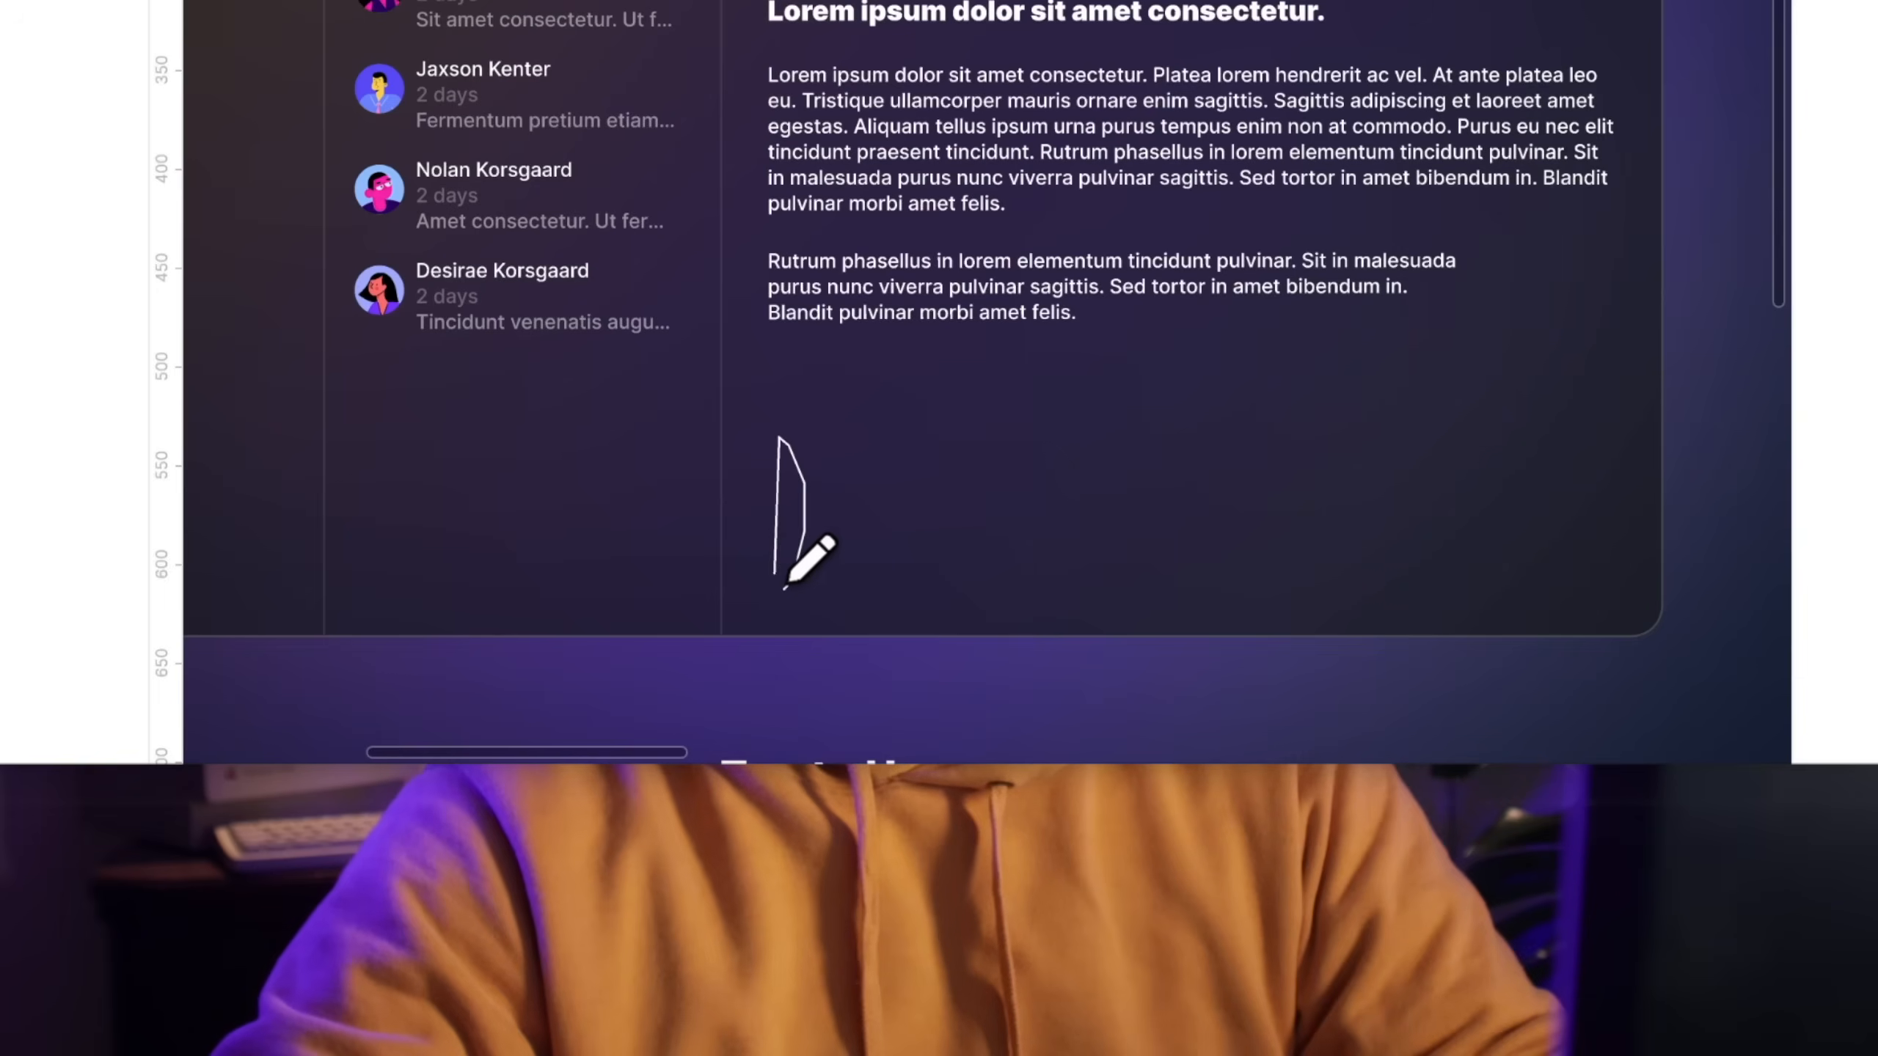
{"action": "left_click_drag", "start_coordinate": [783, 578], "coordinate": [971, 546]}
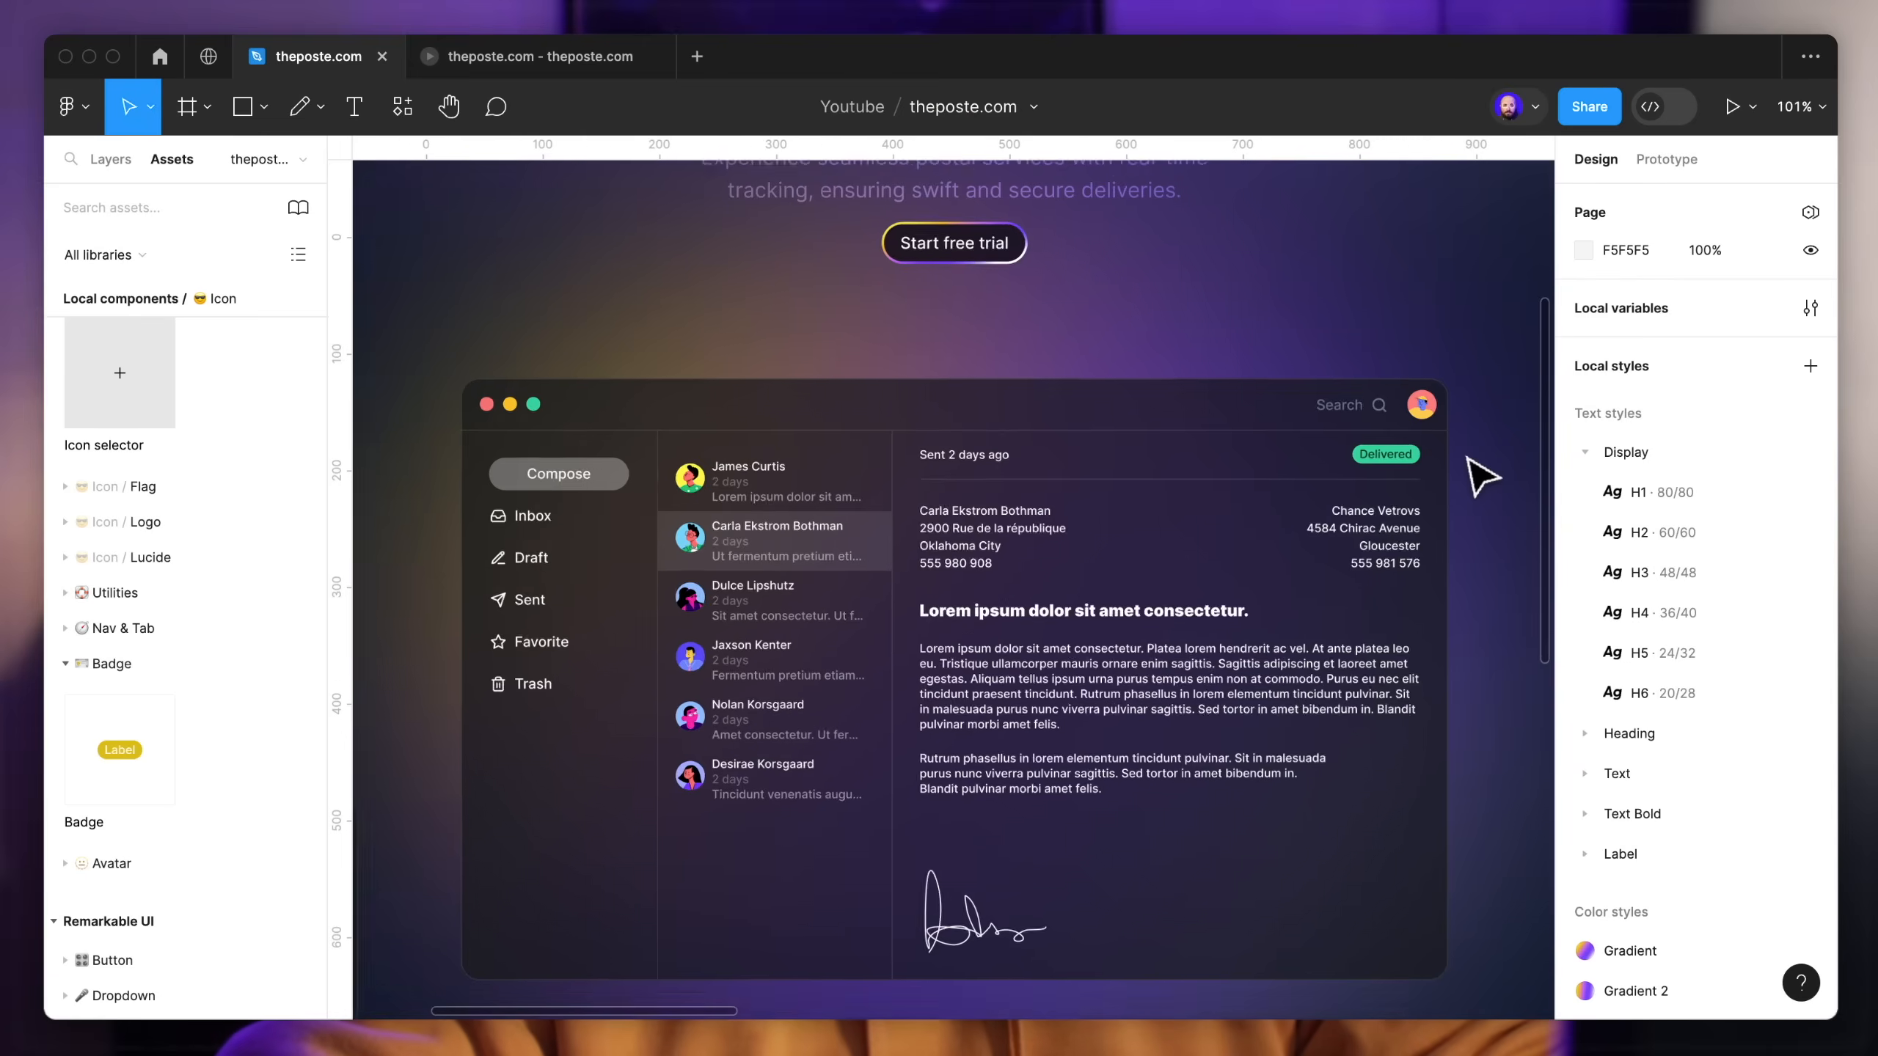
Step: Trace the woman's profile from the stamp image with white vector strokes of width 1, and hide the reference image
{"action": "scroll", "coordinate": [1471, 470], "scroll_direction": "down", "scroll_amount": 3}
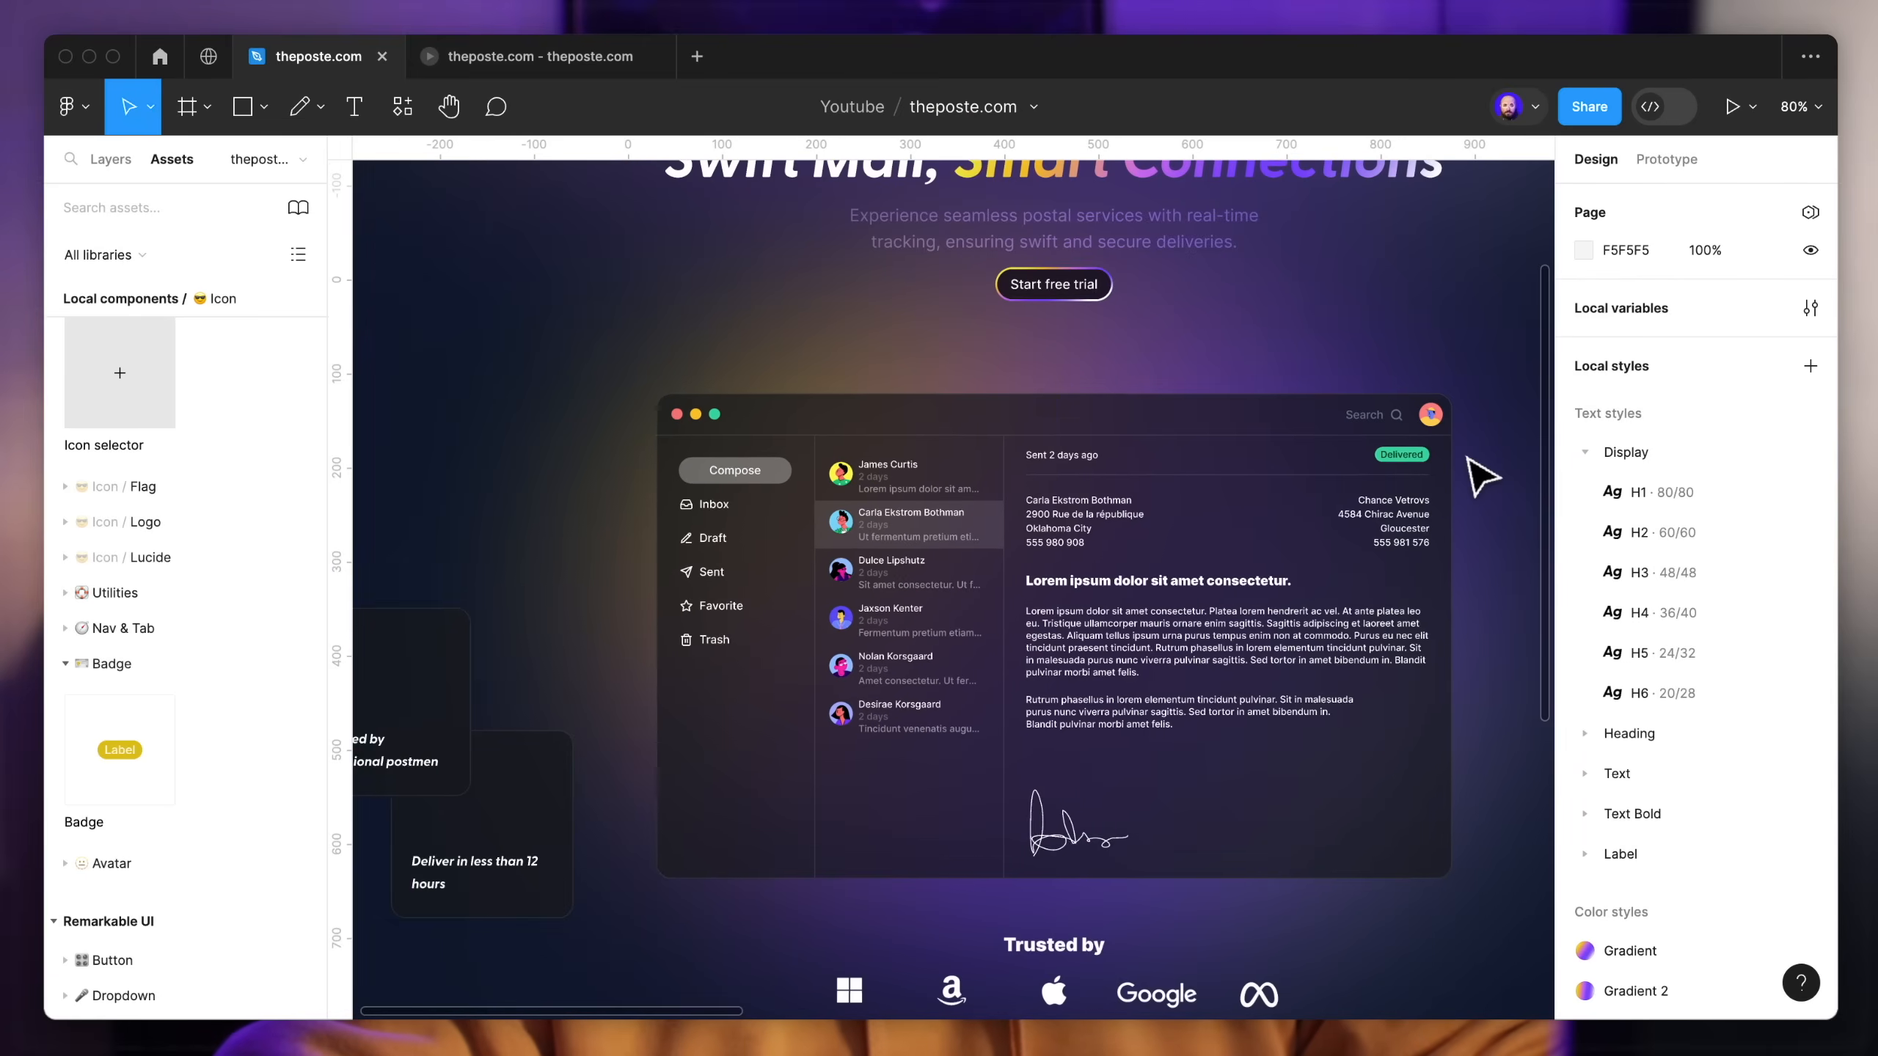
{"action": "scroll", "coordinate": [1471, 469], "scroll_direction": "right", "scroll_amount": 2}
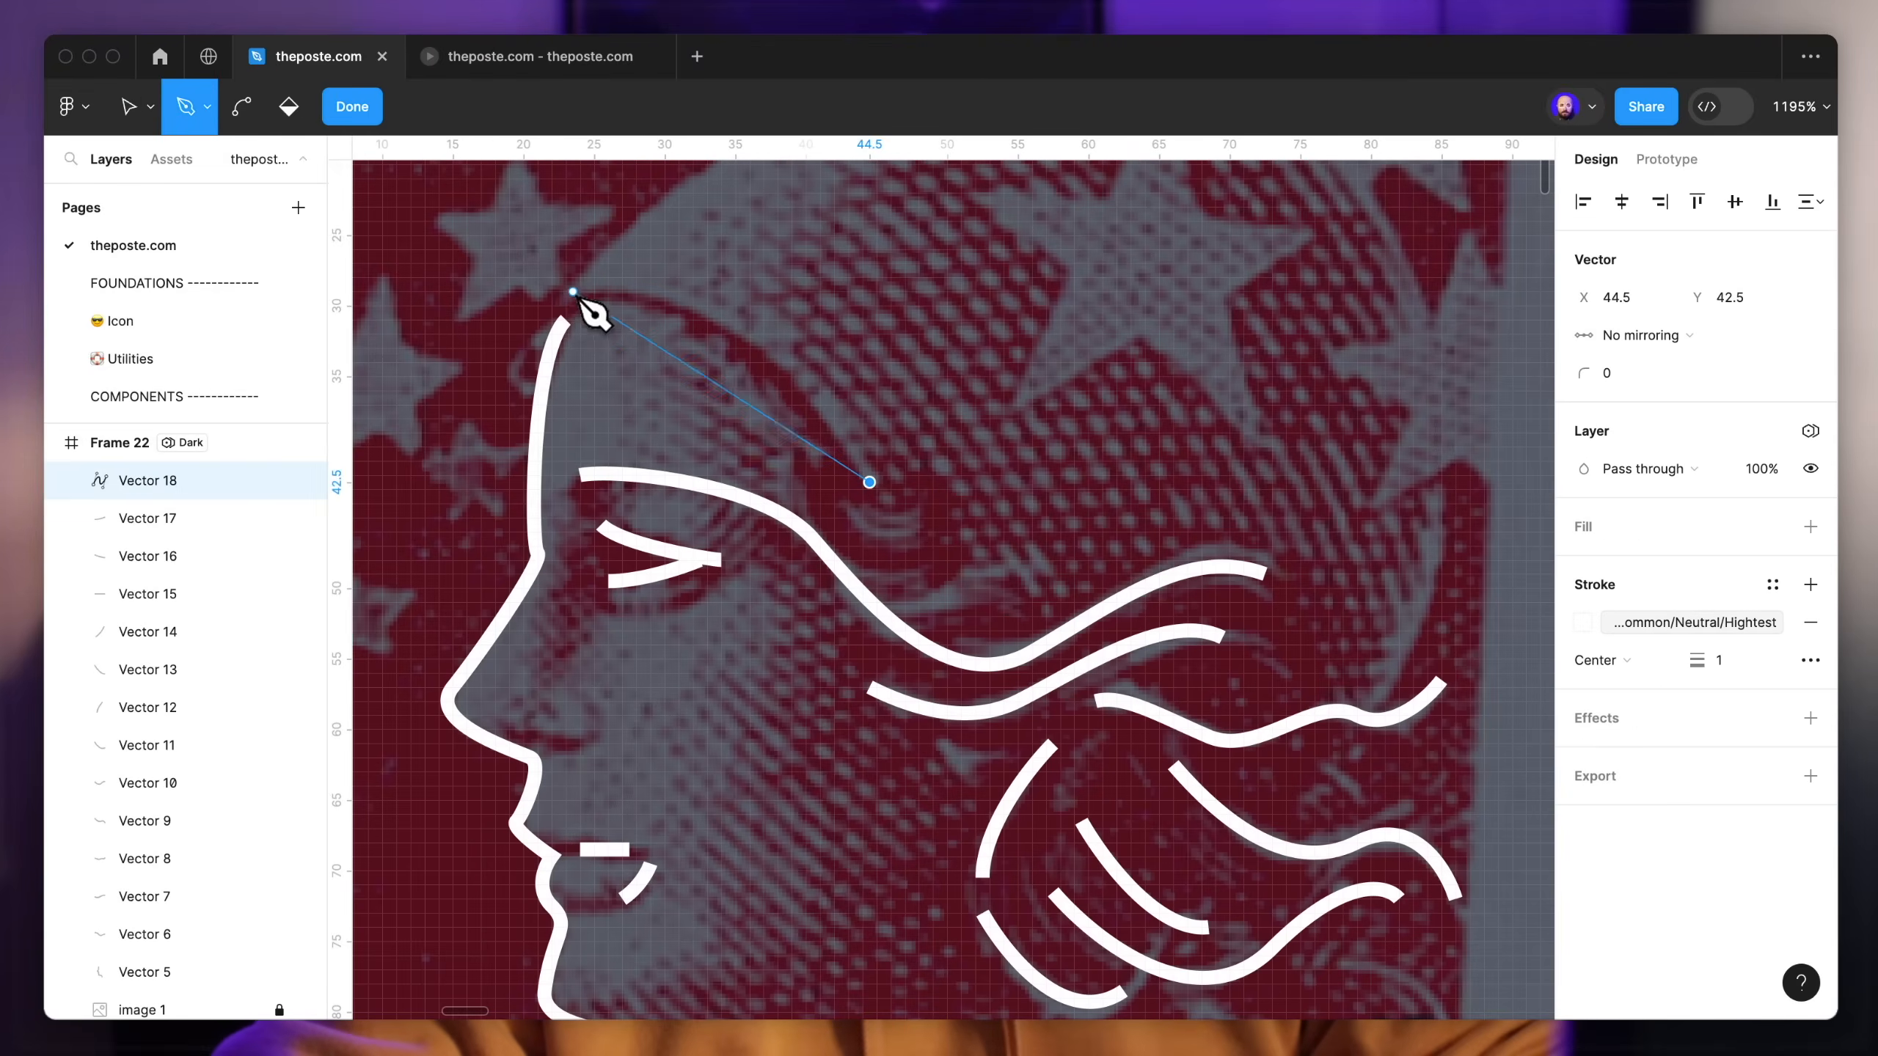
{"action": "scroll", "coordinate": [678, 351], "scroll_direction": "up", "scroll_amount": 5}
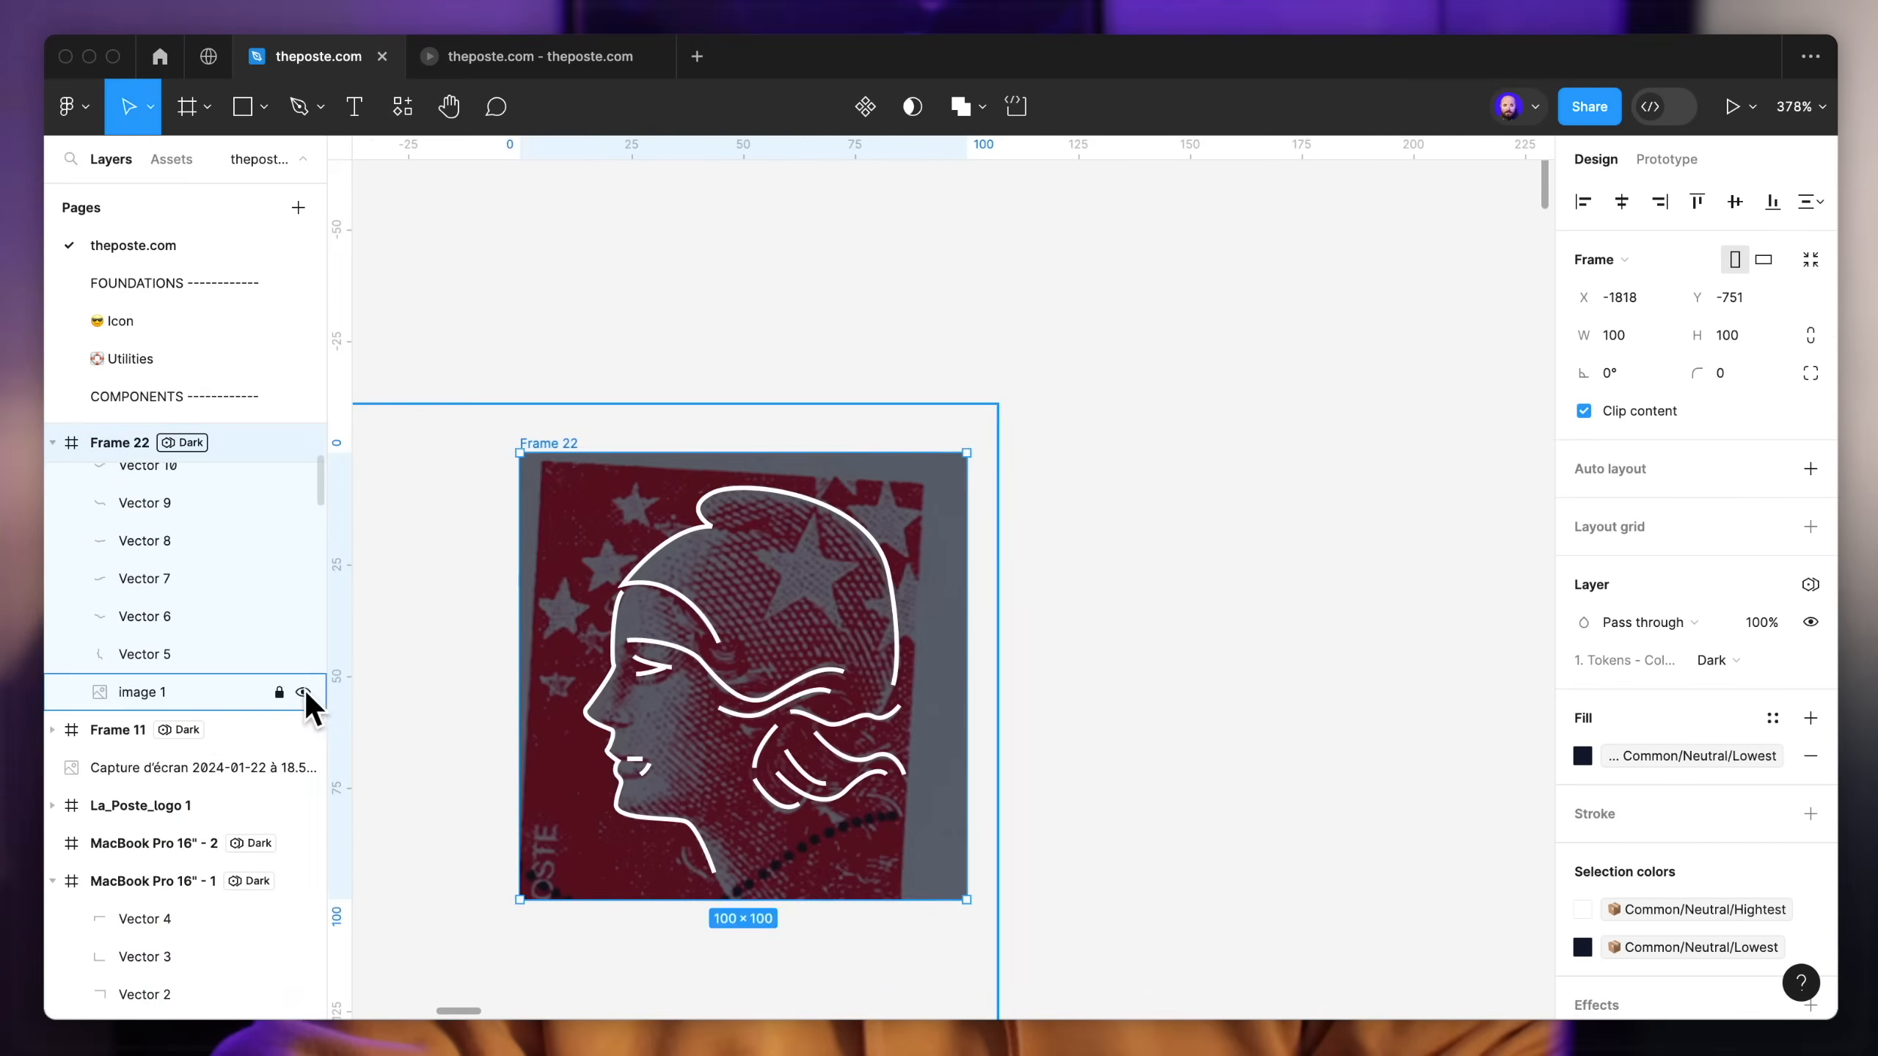
{"action": "left_click", "coordinate": [303, 692]}
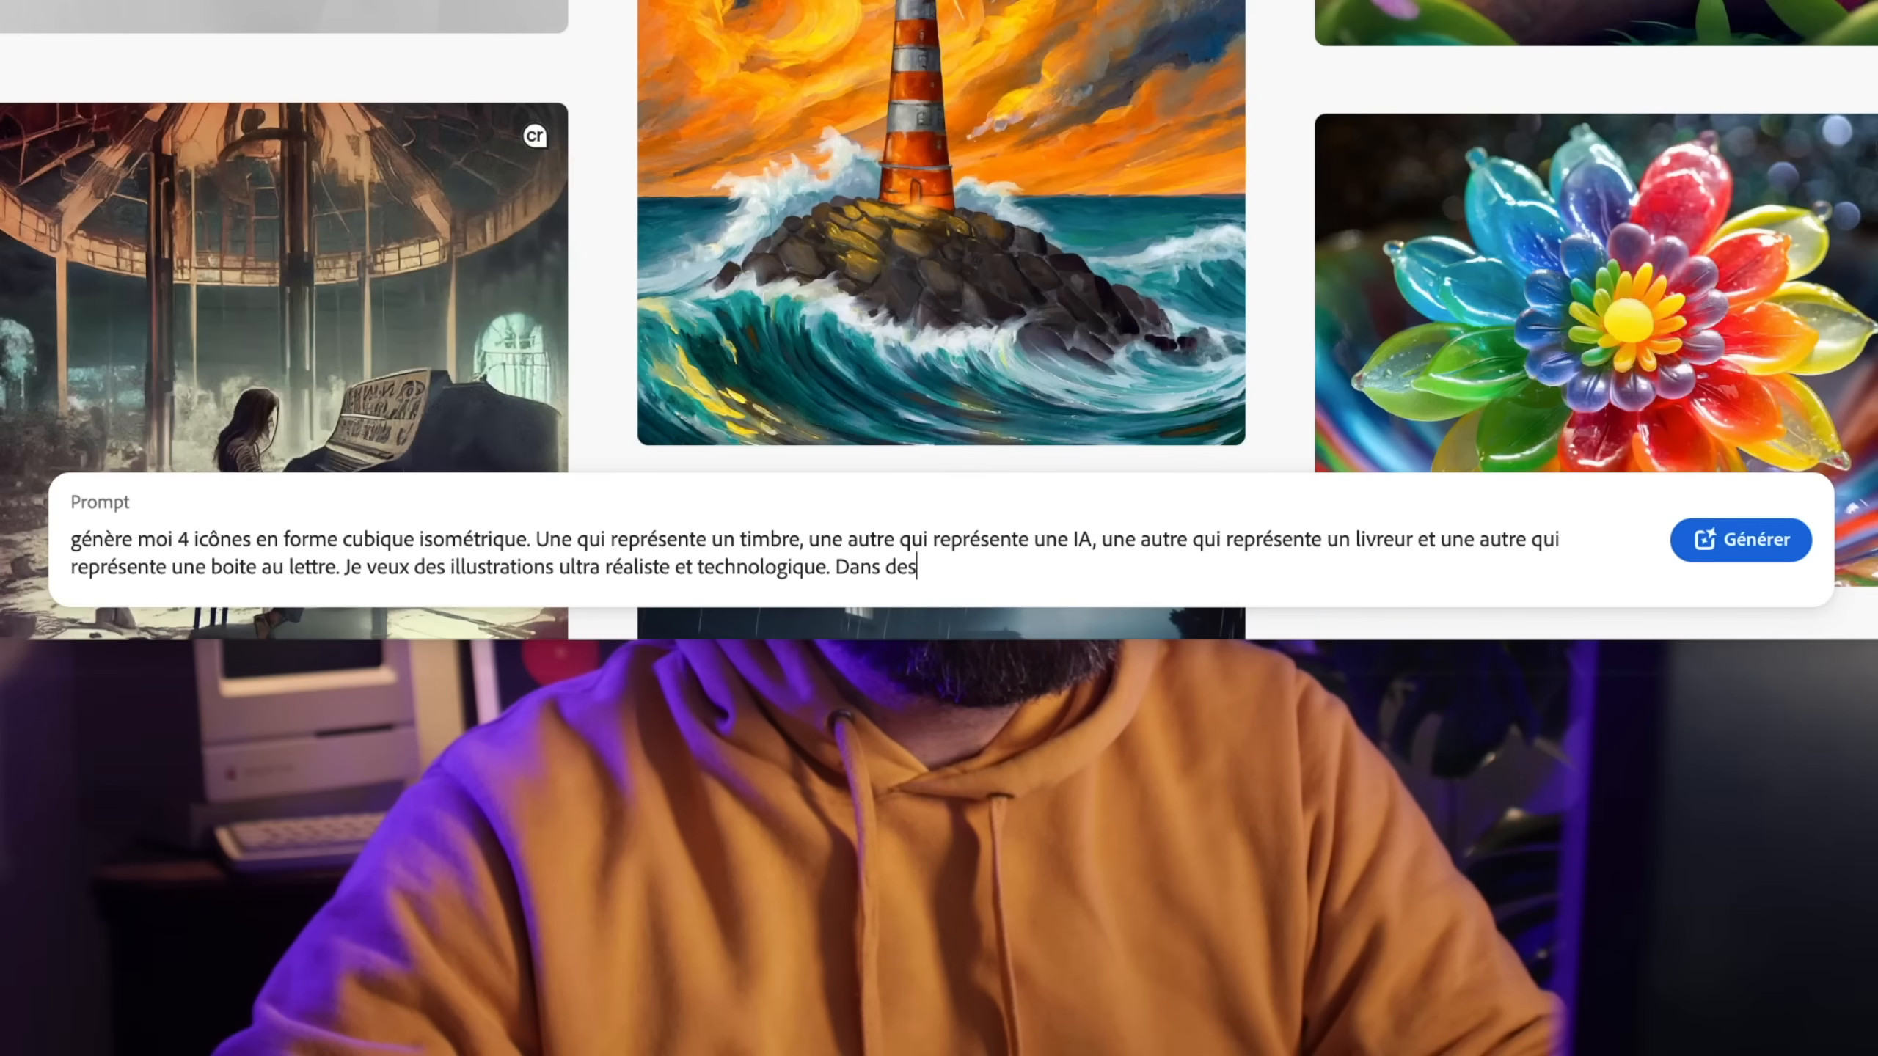
Step: In Adobe Firefly, generate four isometric cube icons of a stamp, an AI, a courier and a mailbox in "tons violet et jaunes"
{"action": "type", "text": "let"}
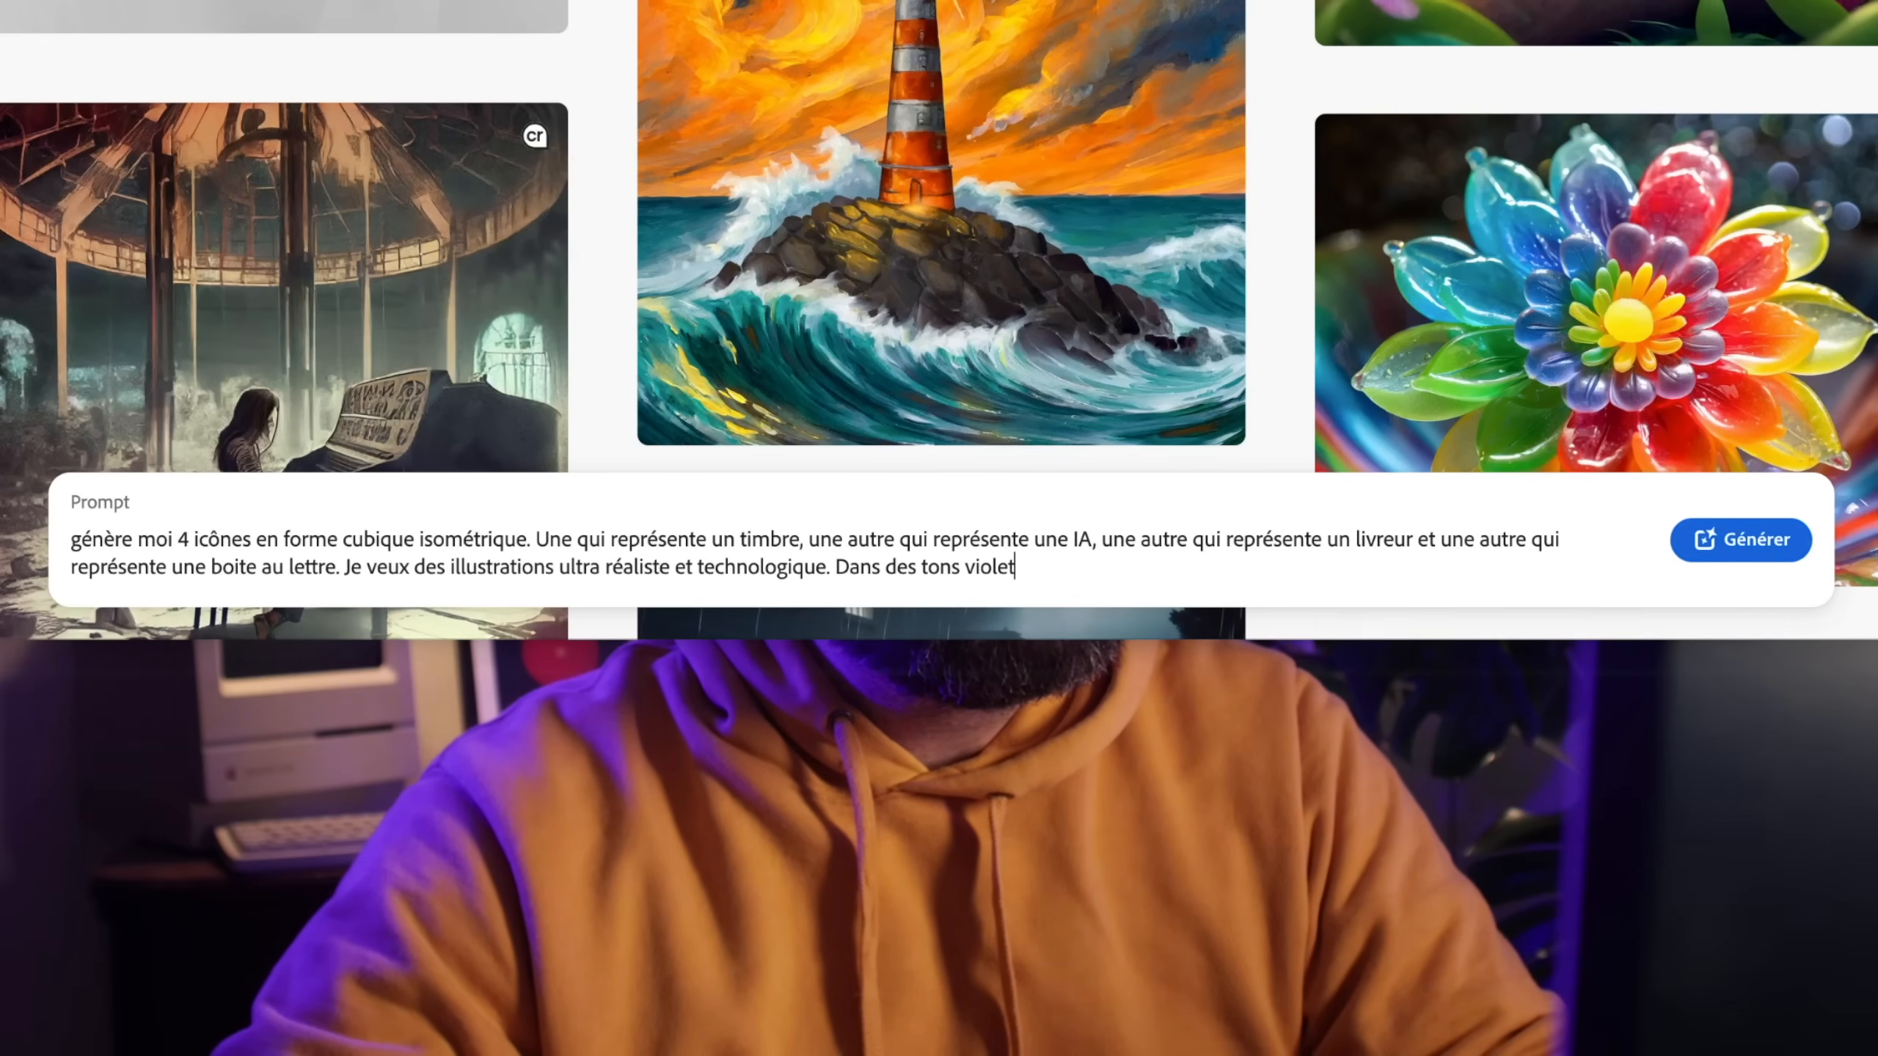
{"action": "type", "text": " et jaunes"}
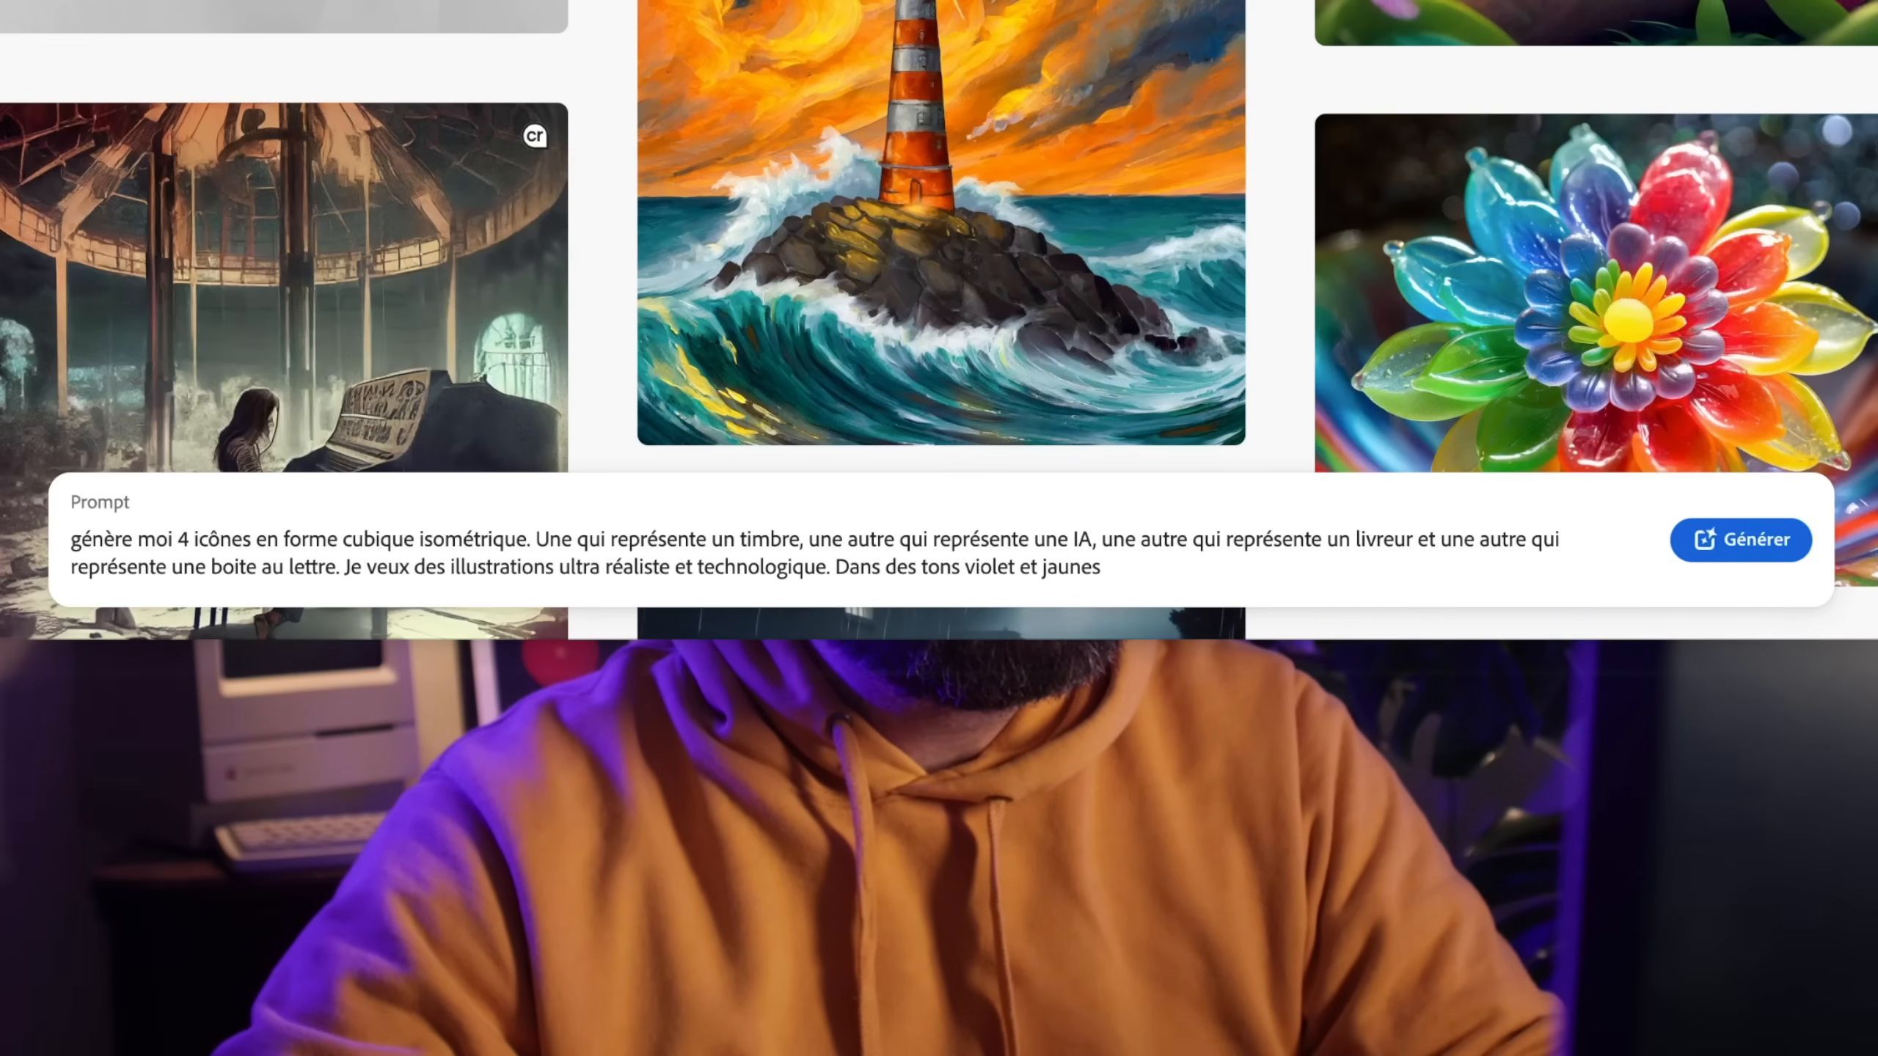
{"action": "key", "text": "Return"}
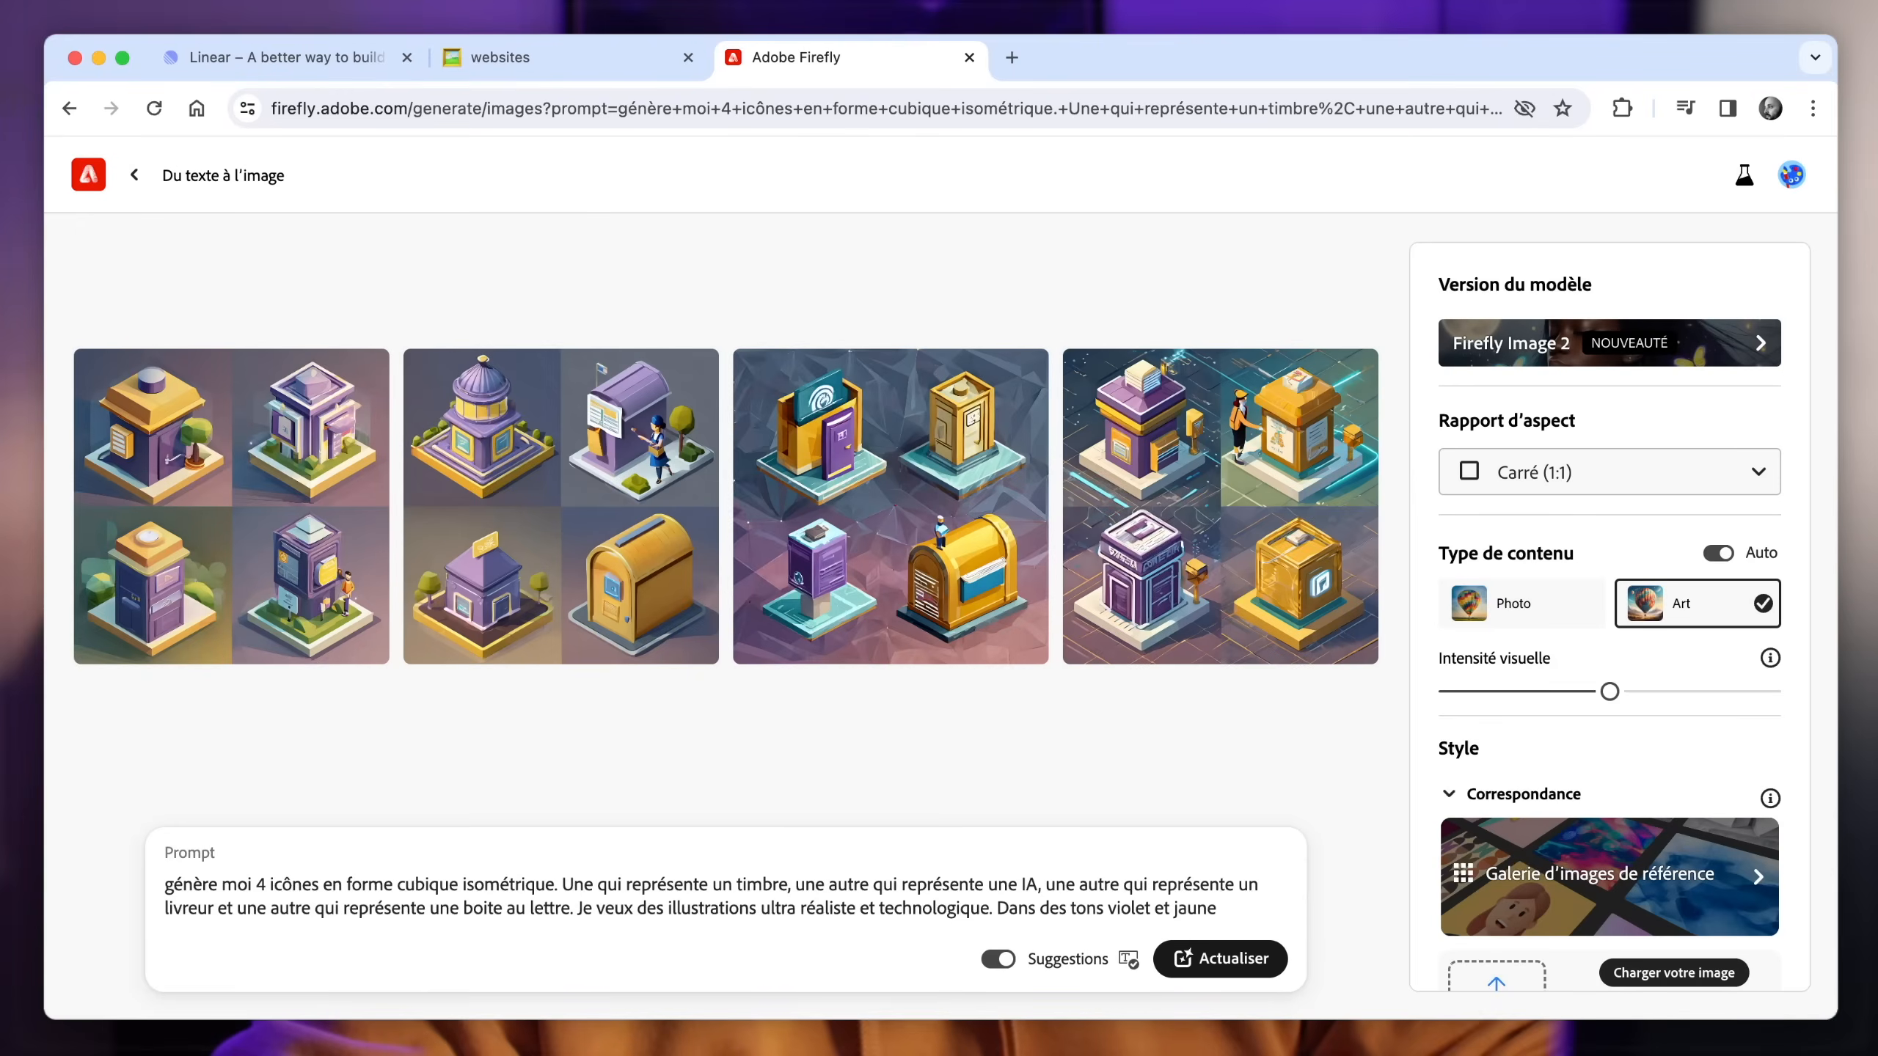
{"action": "left_click", "coordinate": [279, 579]}
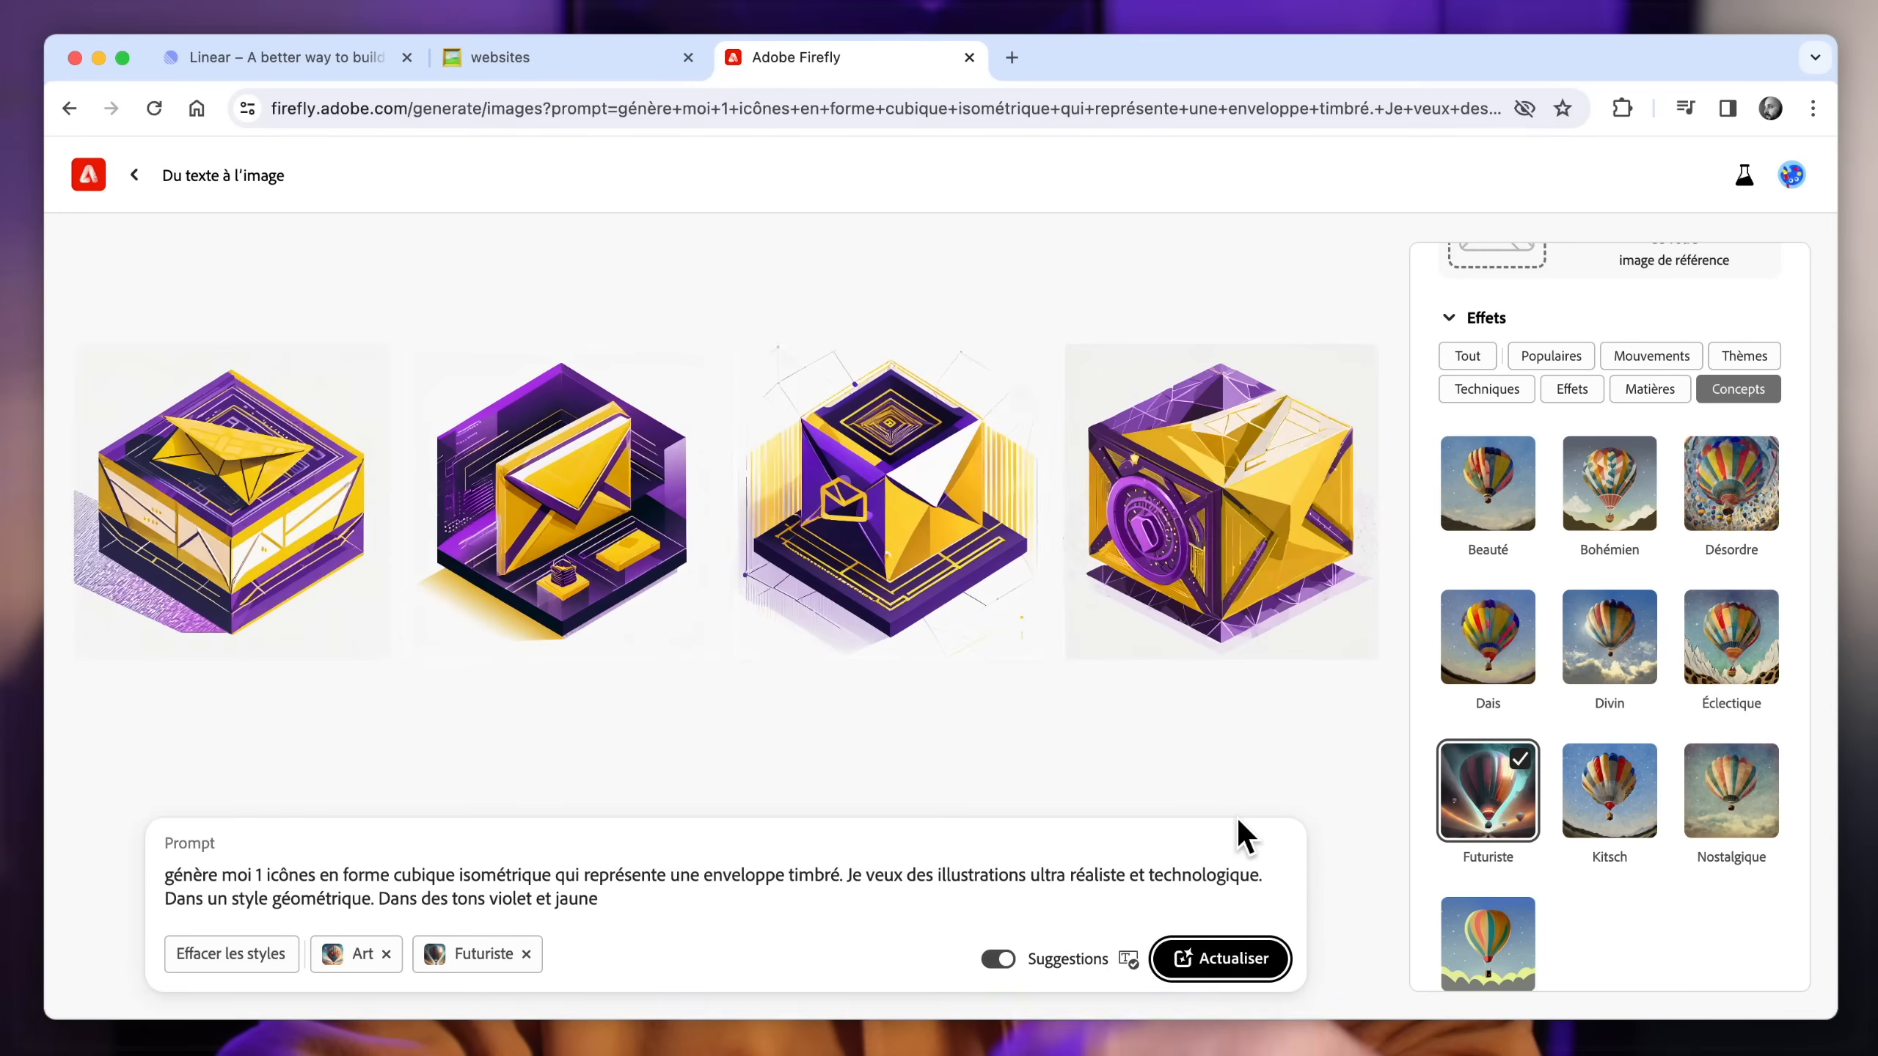
Step: Try the Futuriste and Vaporwave effects on the stamped-envelope icon prompt and view a generated result of each
{"action": "left_click", "coordinate": [560, 553]}
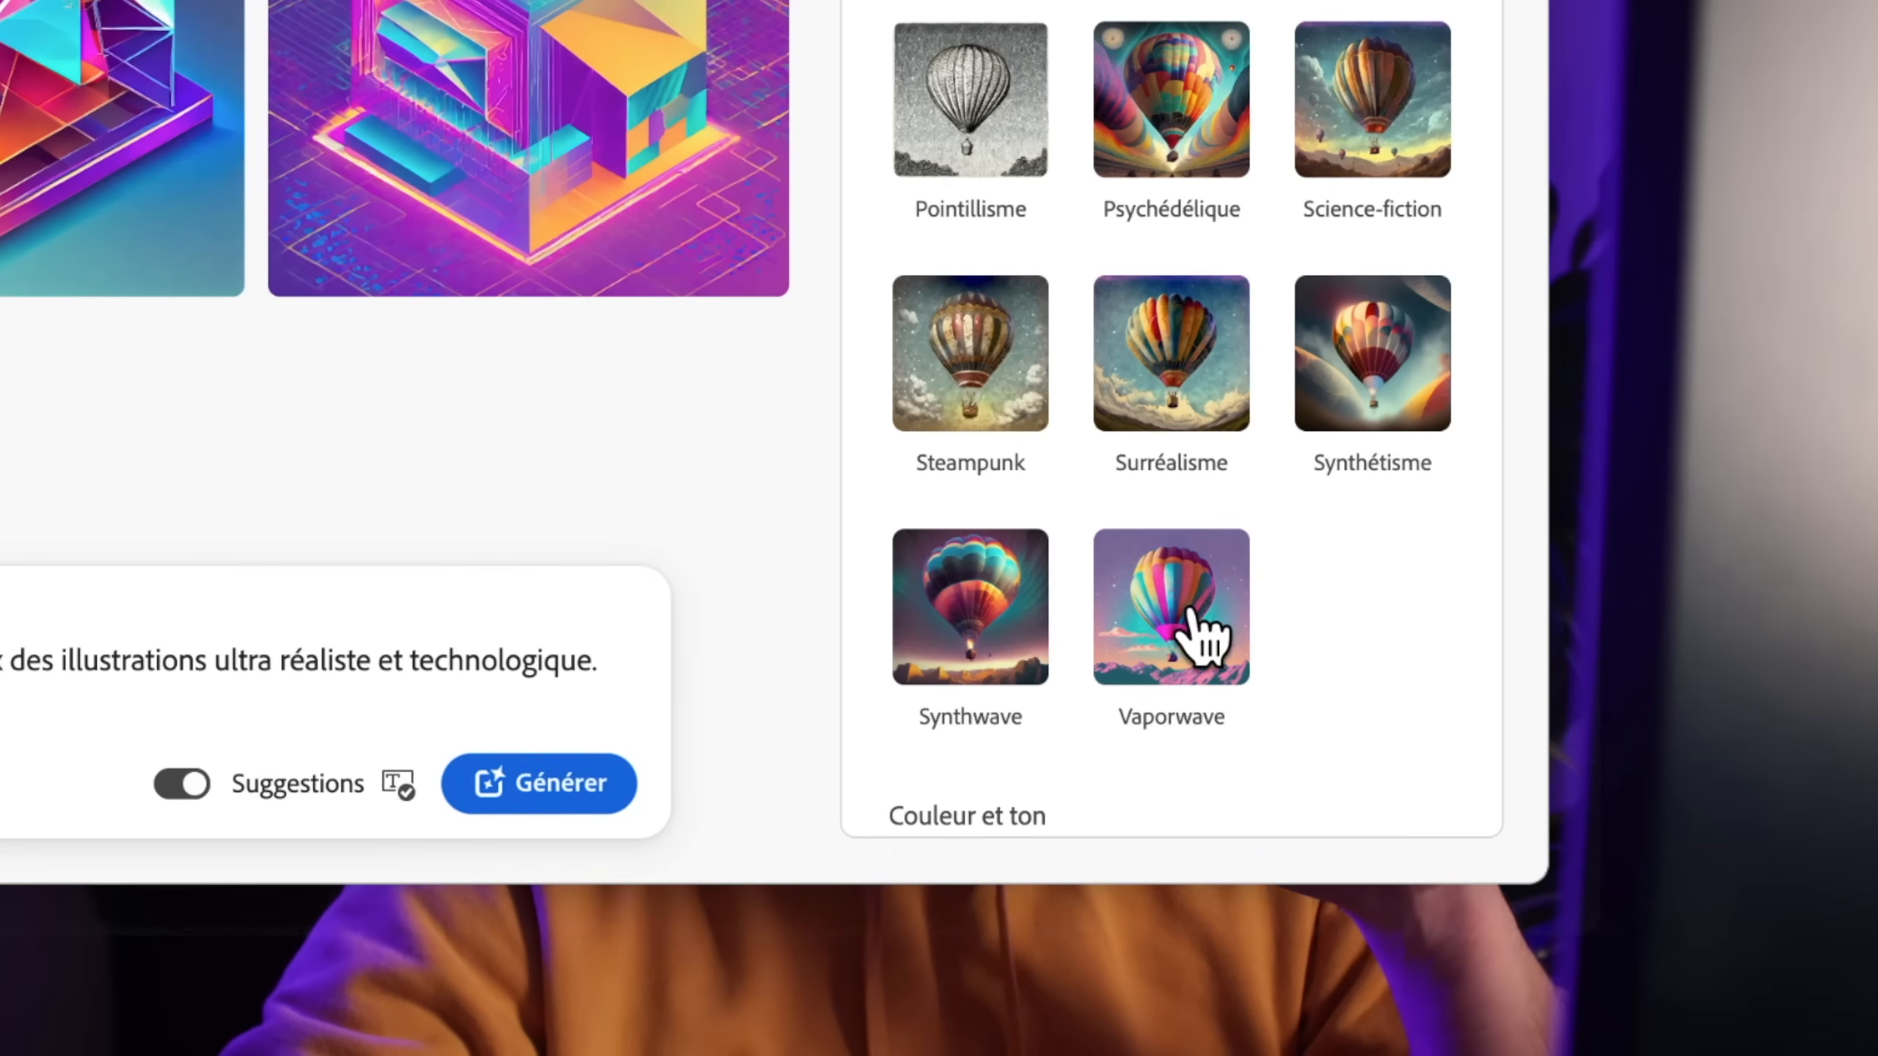
{"action": "left_click", "coordinate": [1590, 872]}
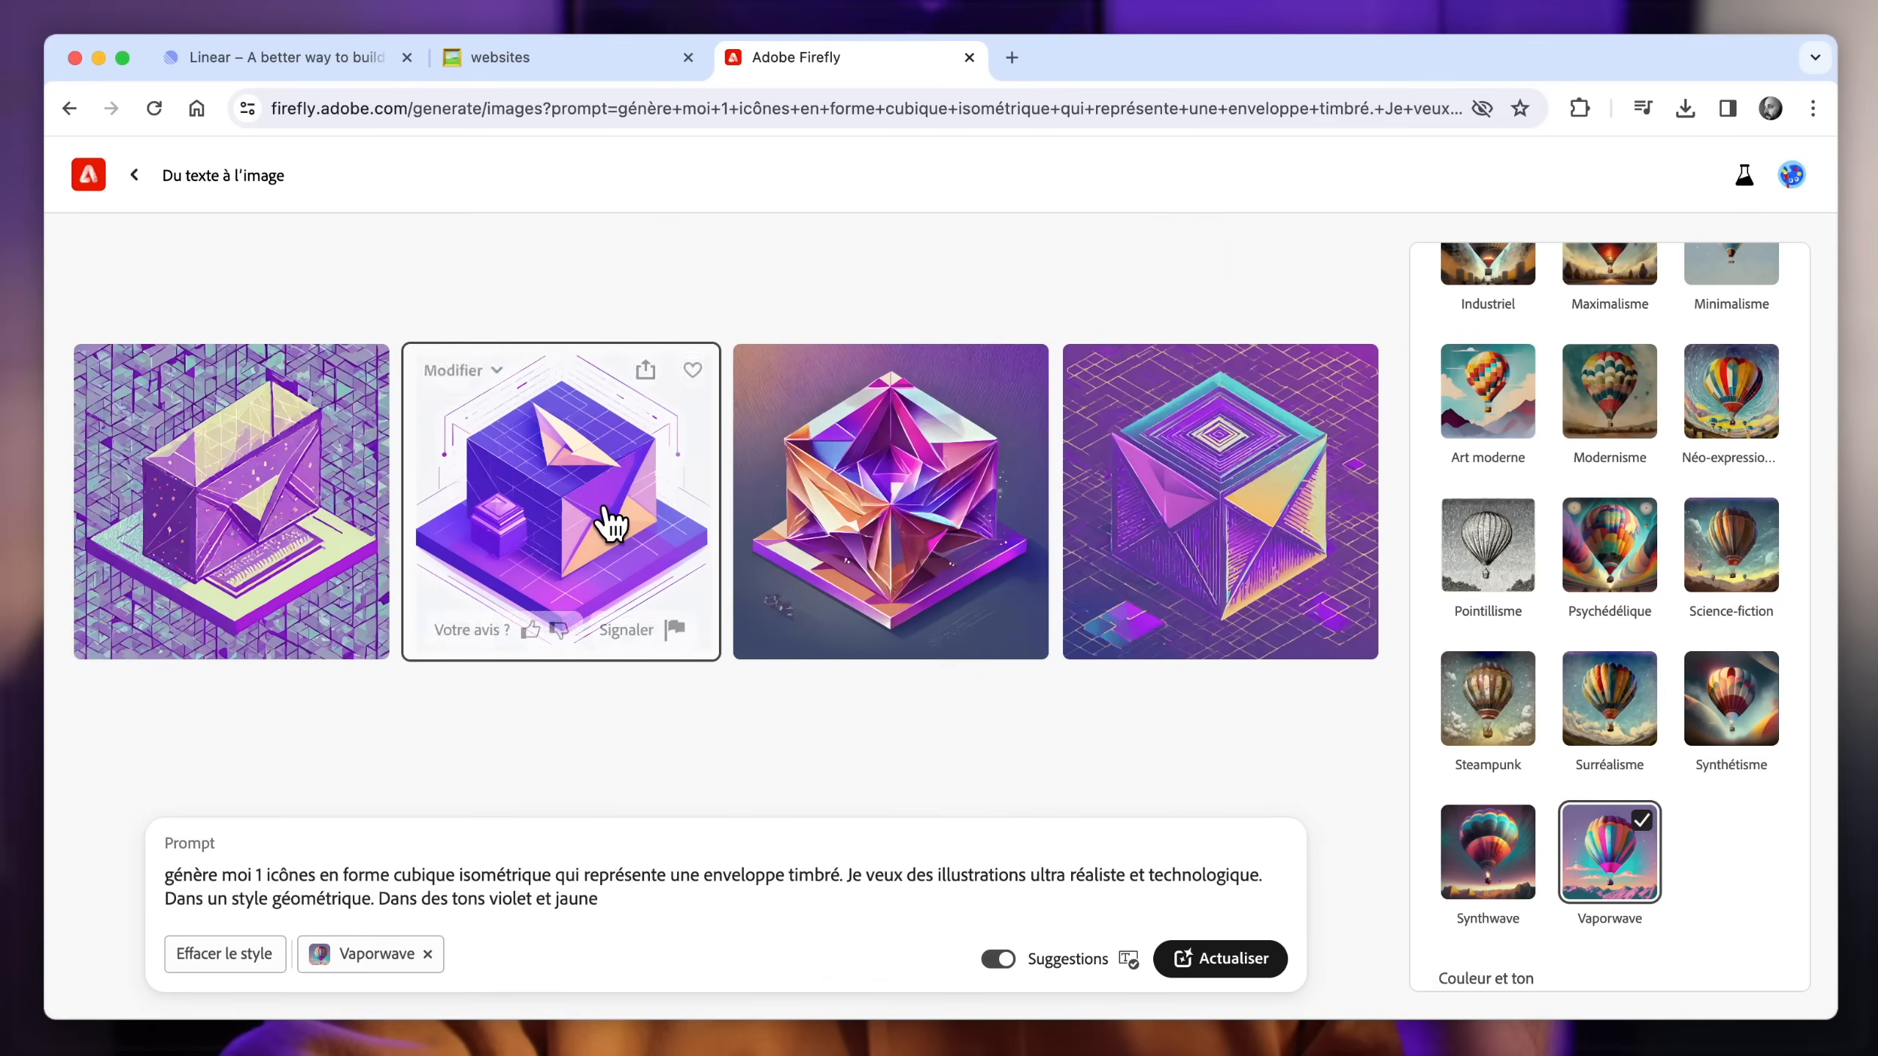
{"action": "left_click", "coordinate": [610, 524]}
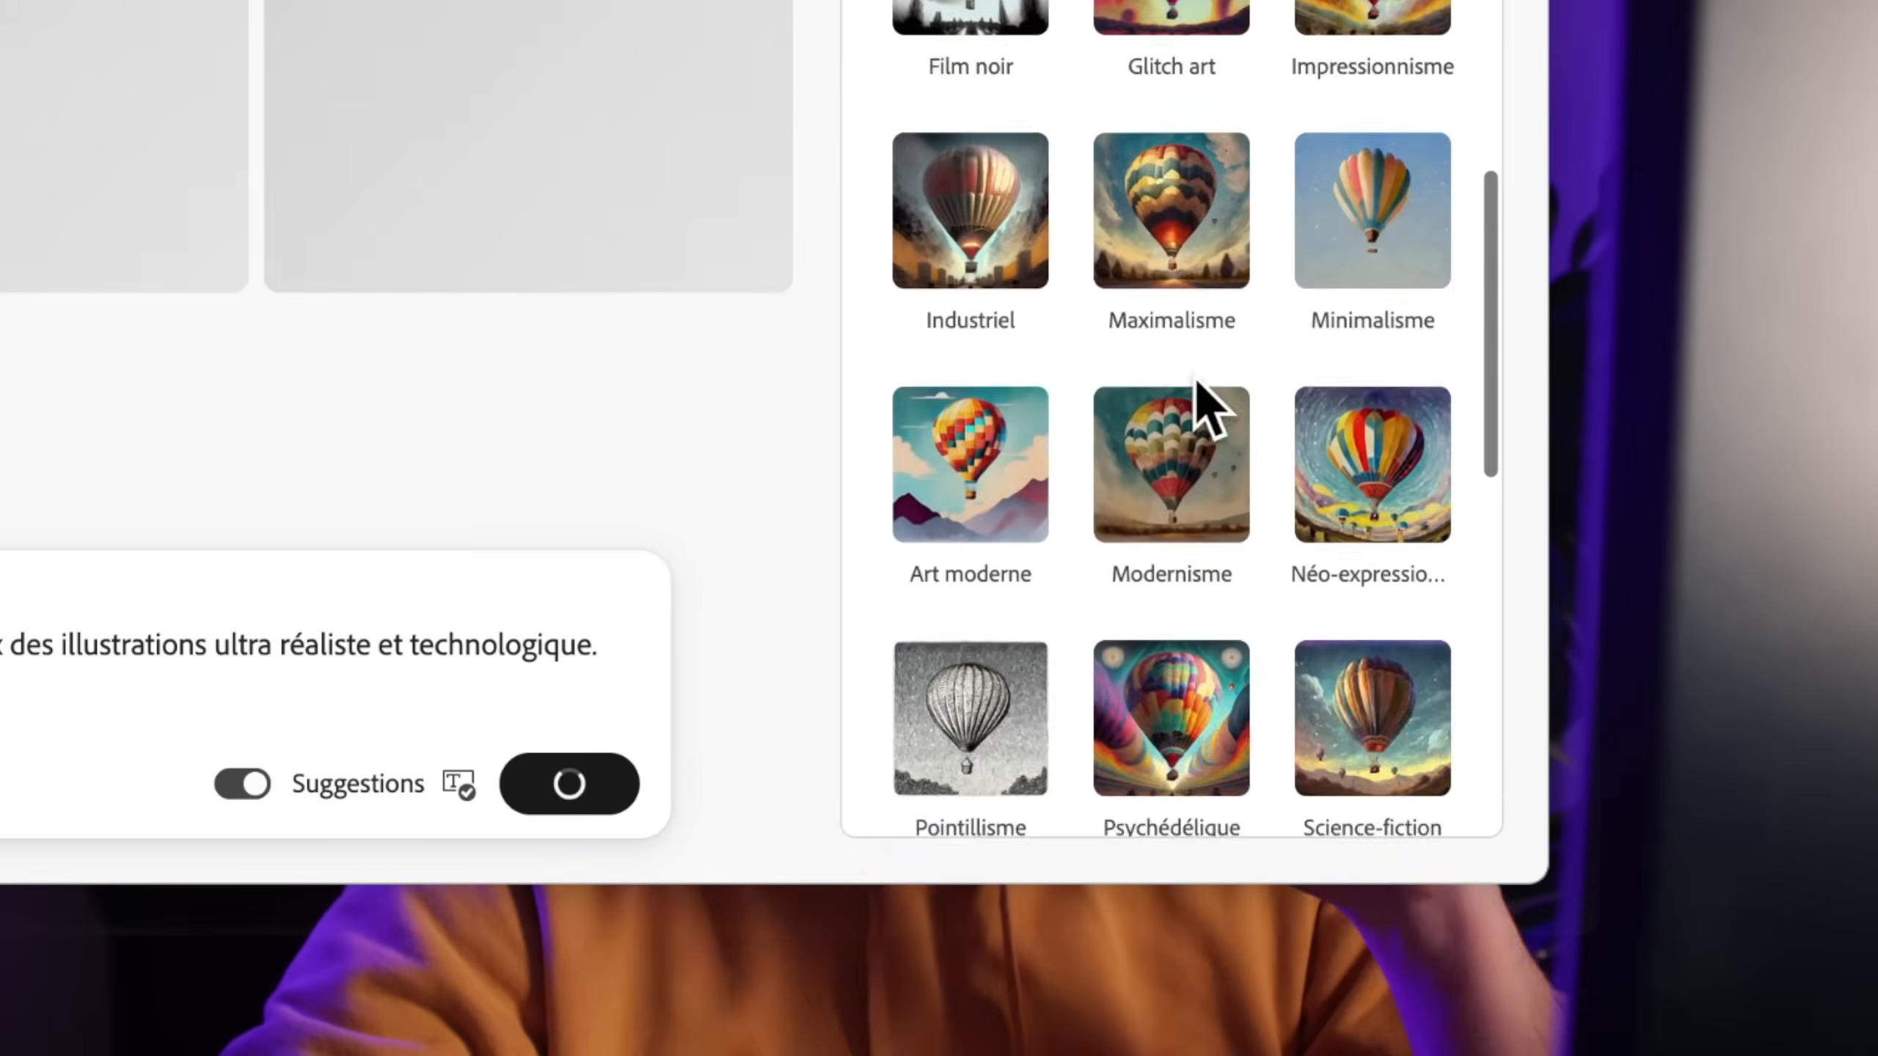
Step: Generate stamped-envelope, mailbox and letter-courier icons with the Origami effect, using the green 3D landscape as style reference for the last two
{"action": "scroll", "coordinate": [1626, 722], "scroll_direction": "up", "scroll_amount": 10}
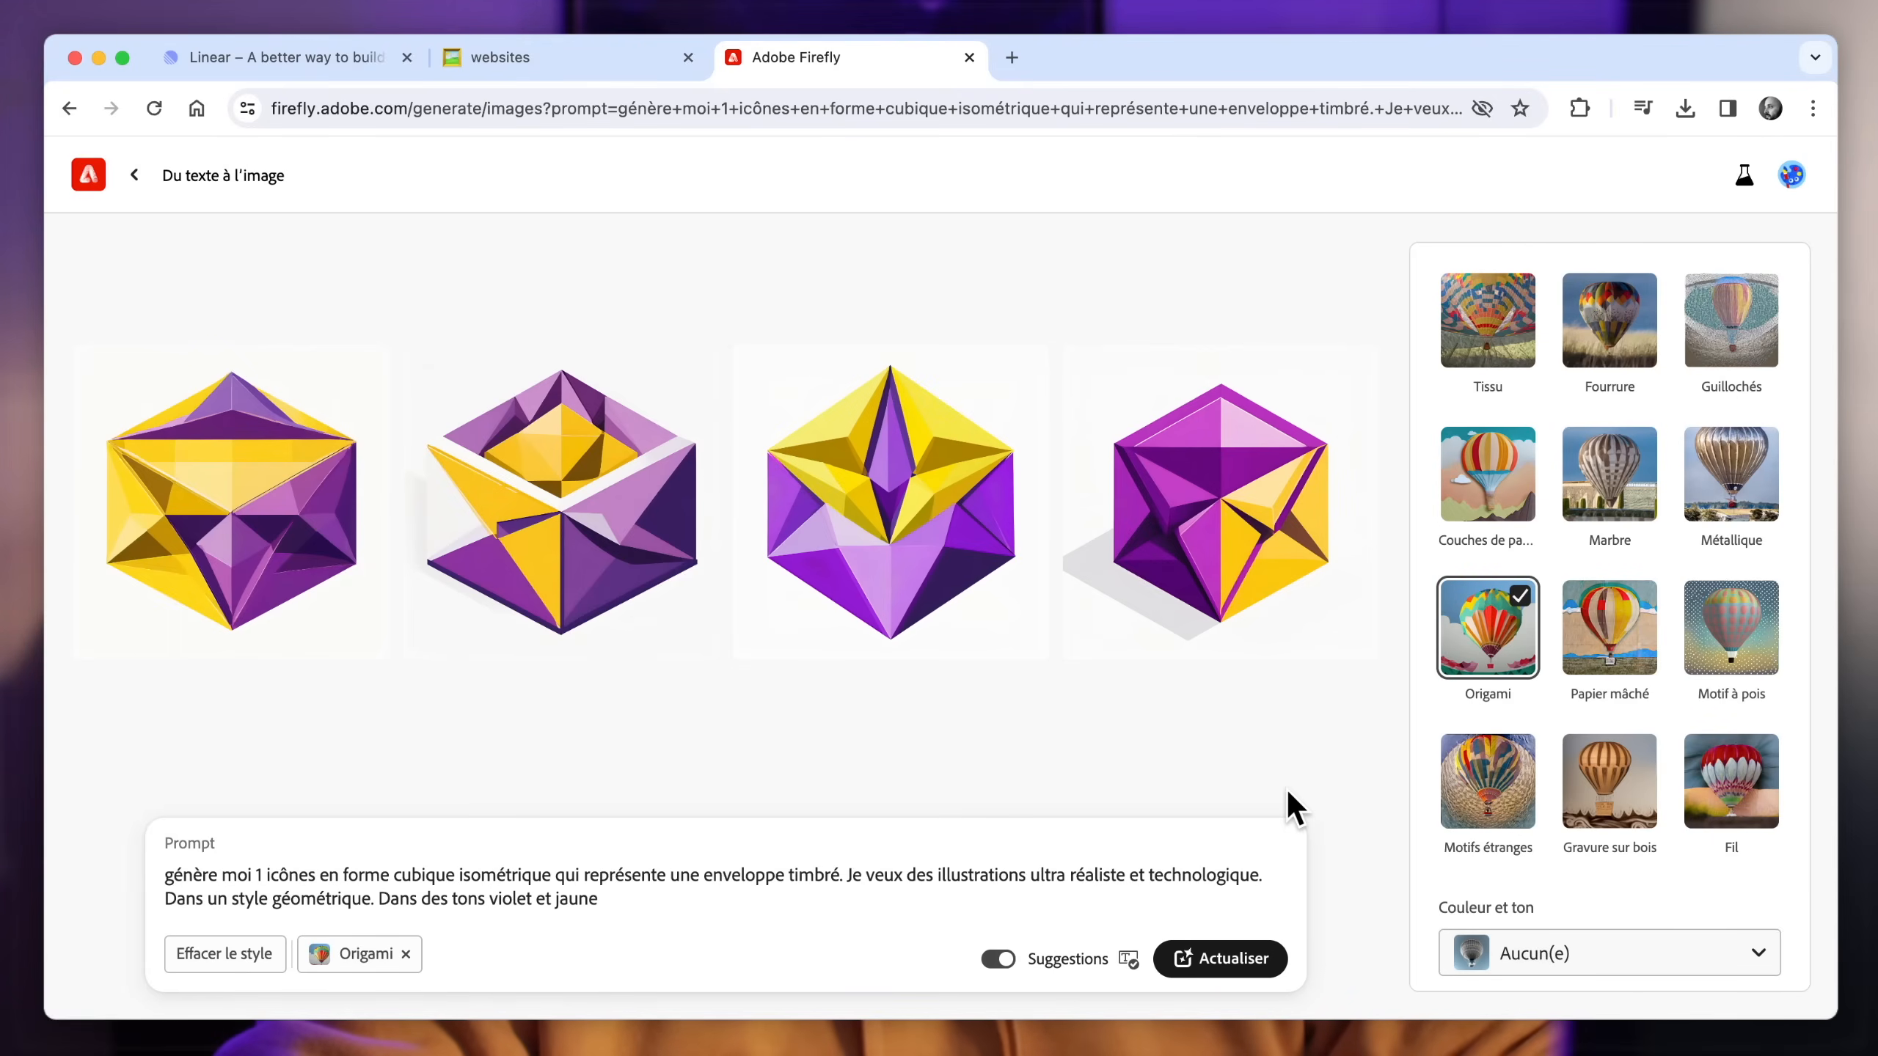
{"action": "left_click", "coordinate": [1205, 561]}
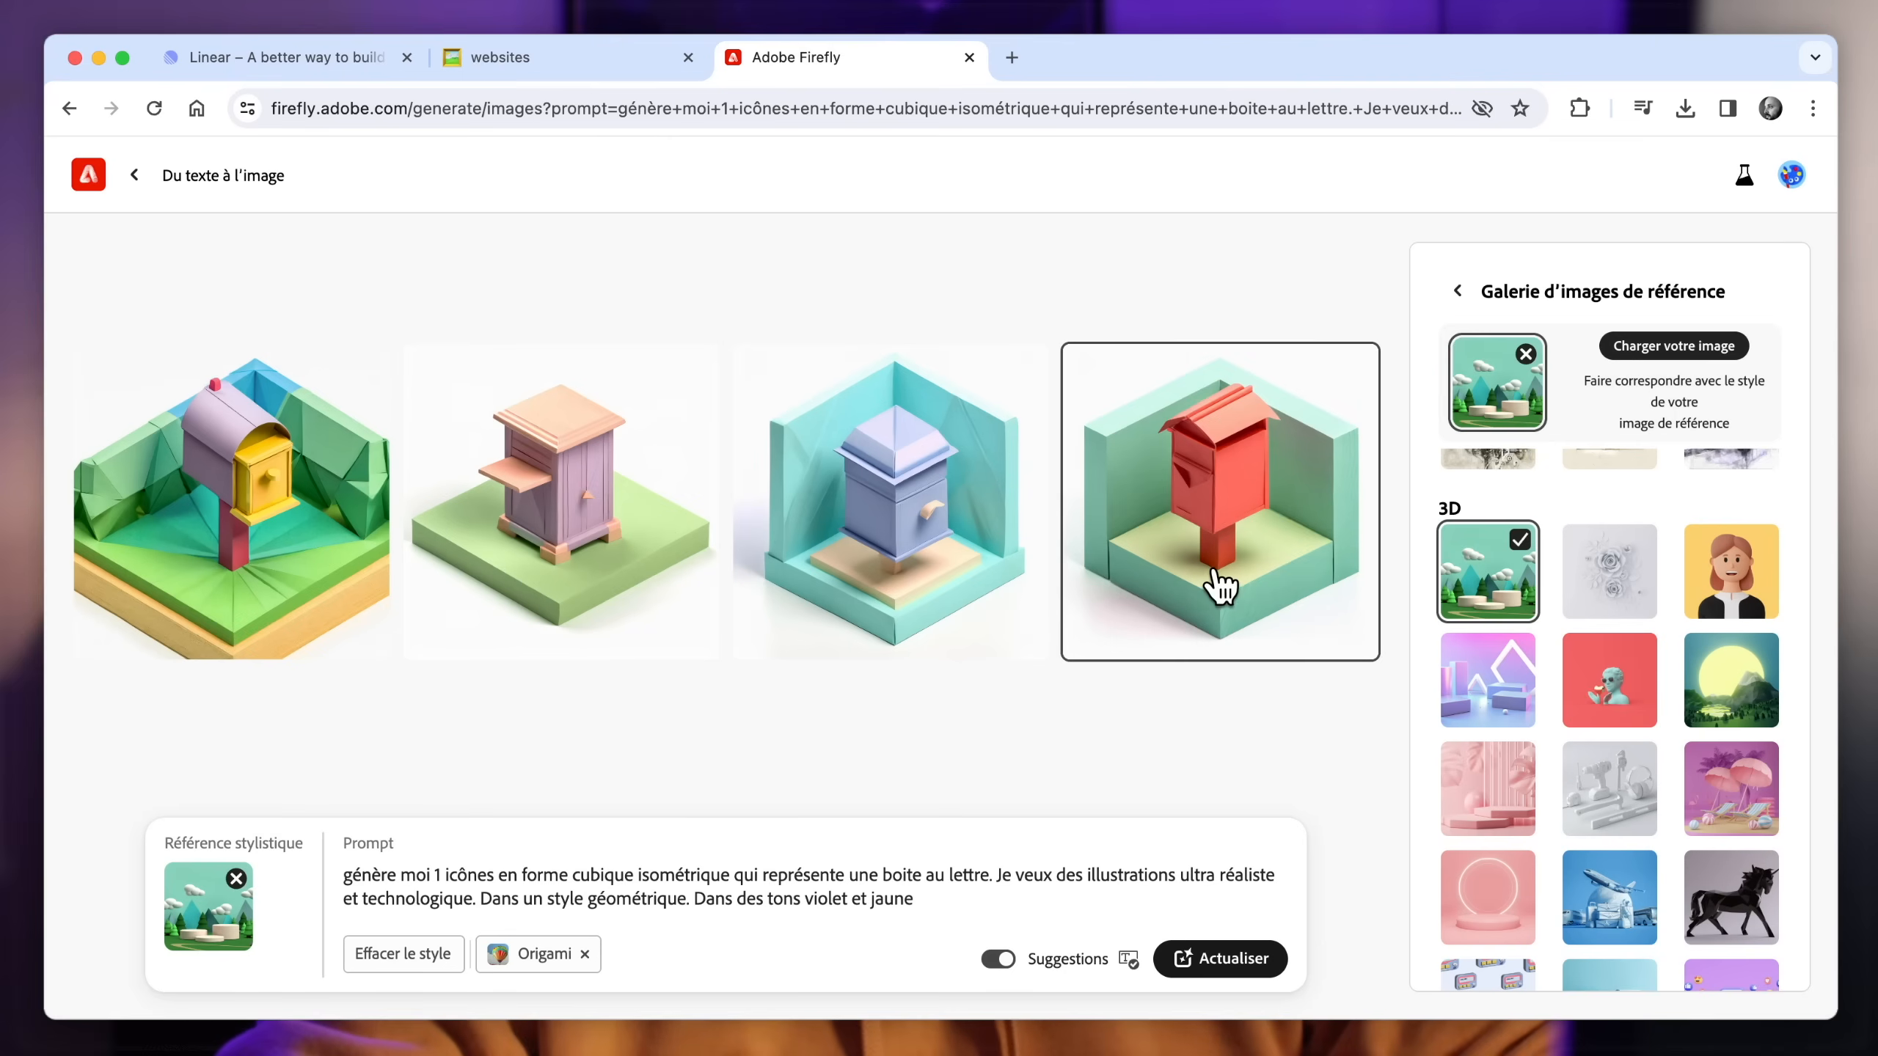
{"action": "left_click", "coordinate": [1221, 585]}
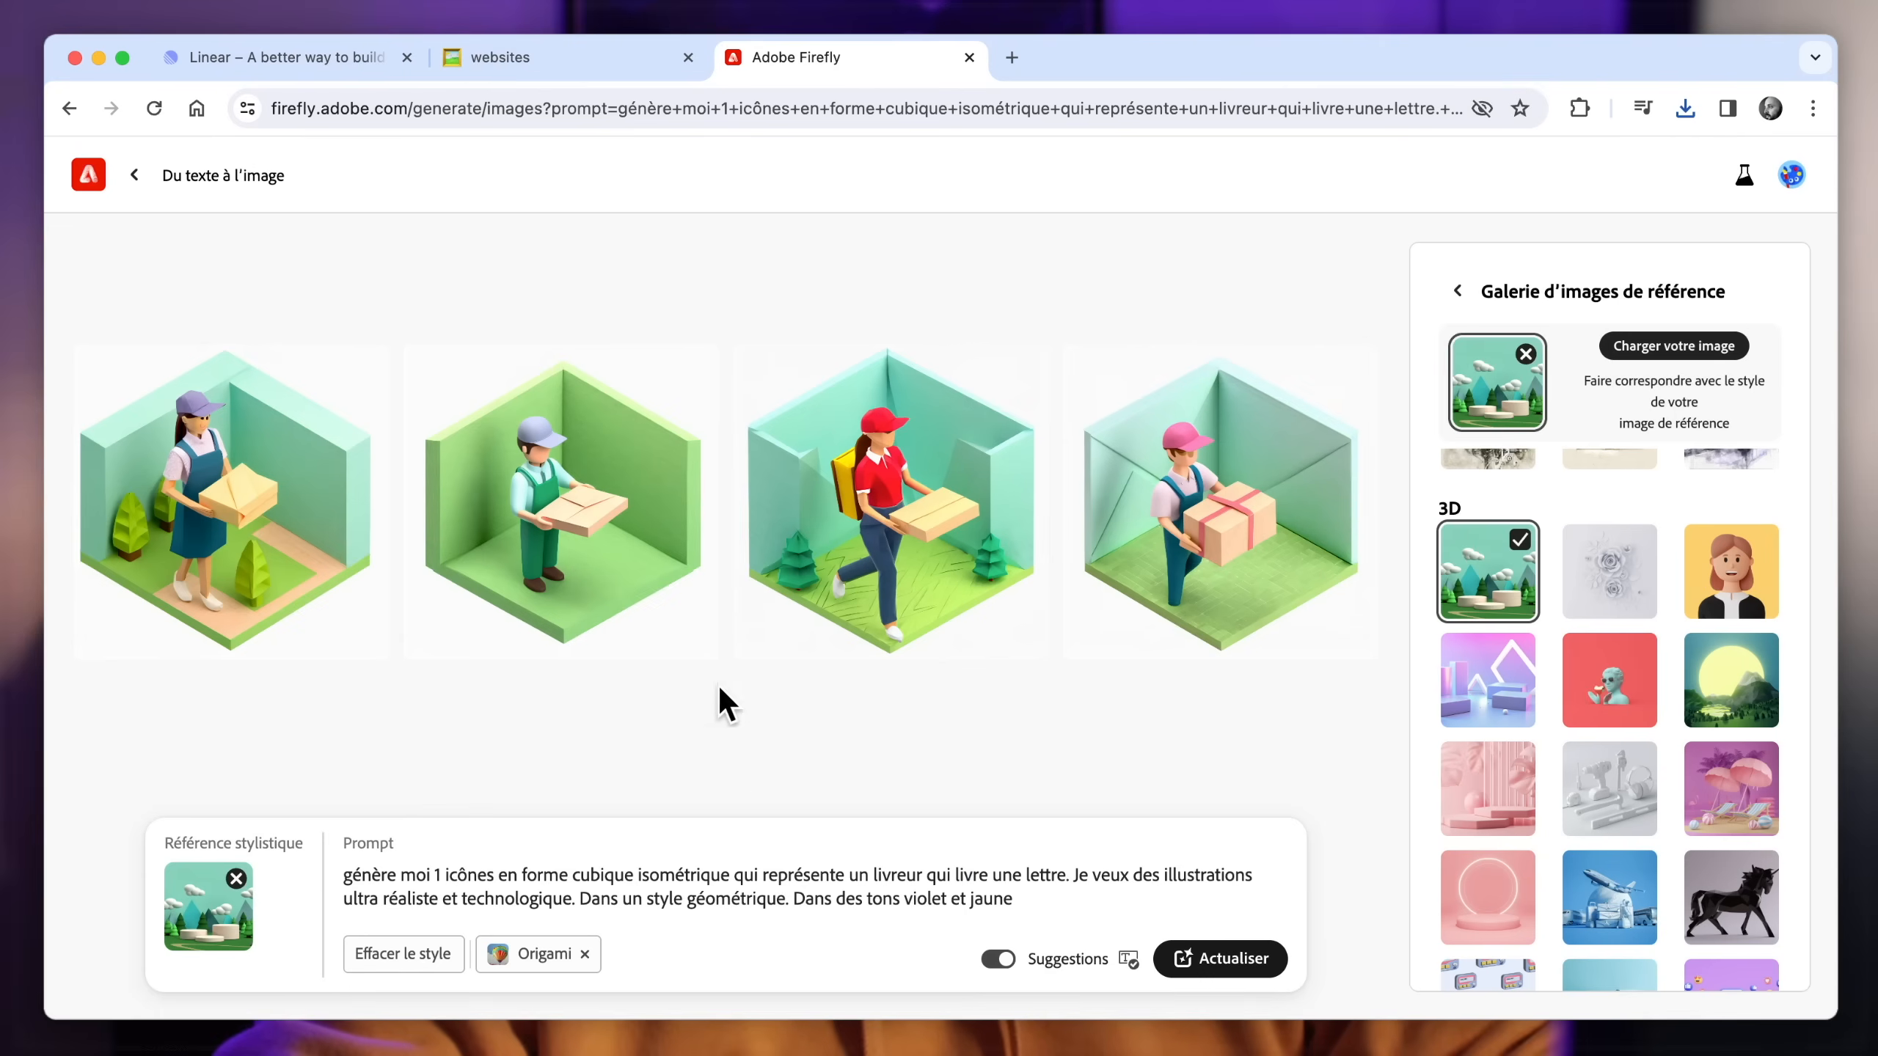
{"action": "left_click", "coordinate": [630, 533]}
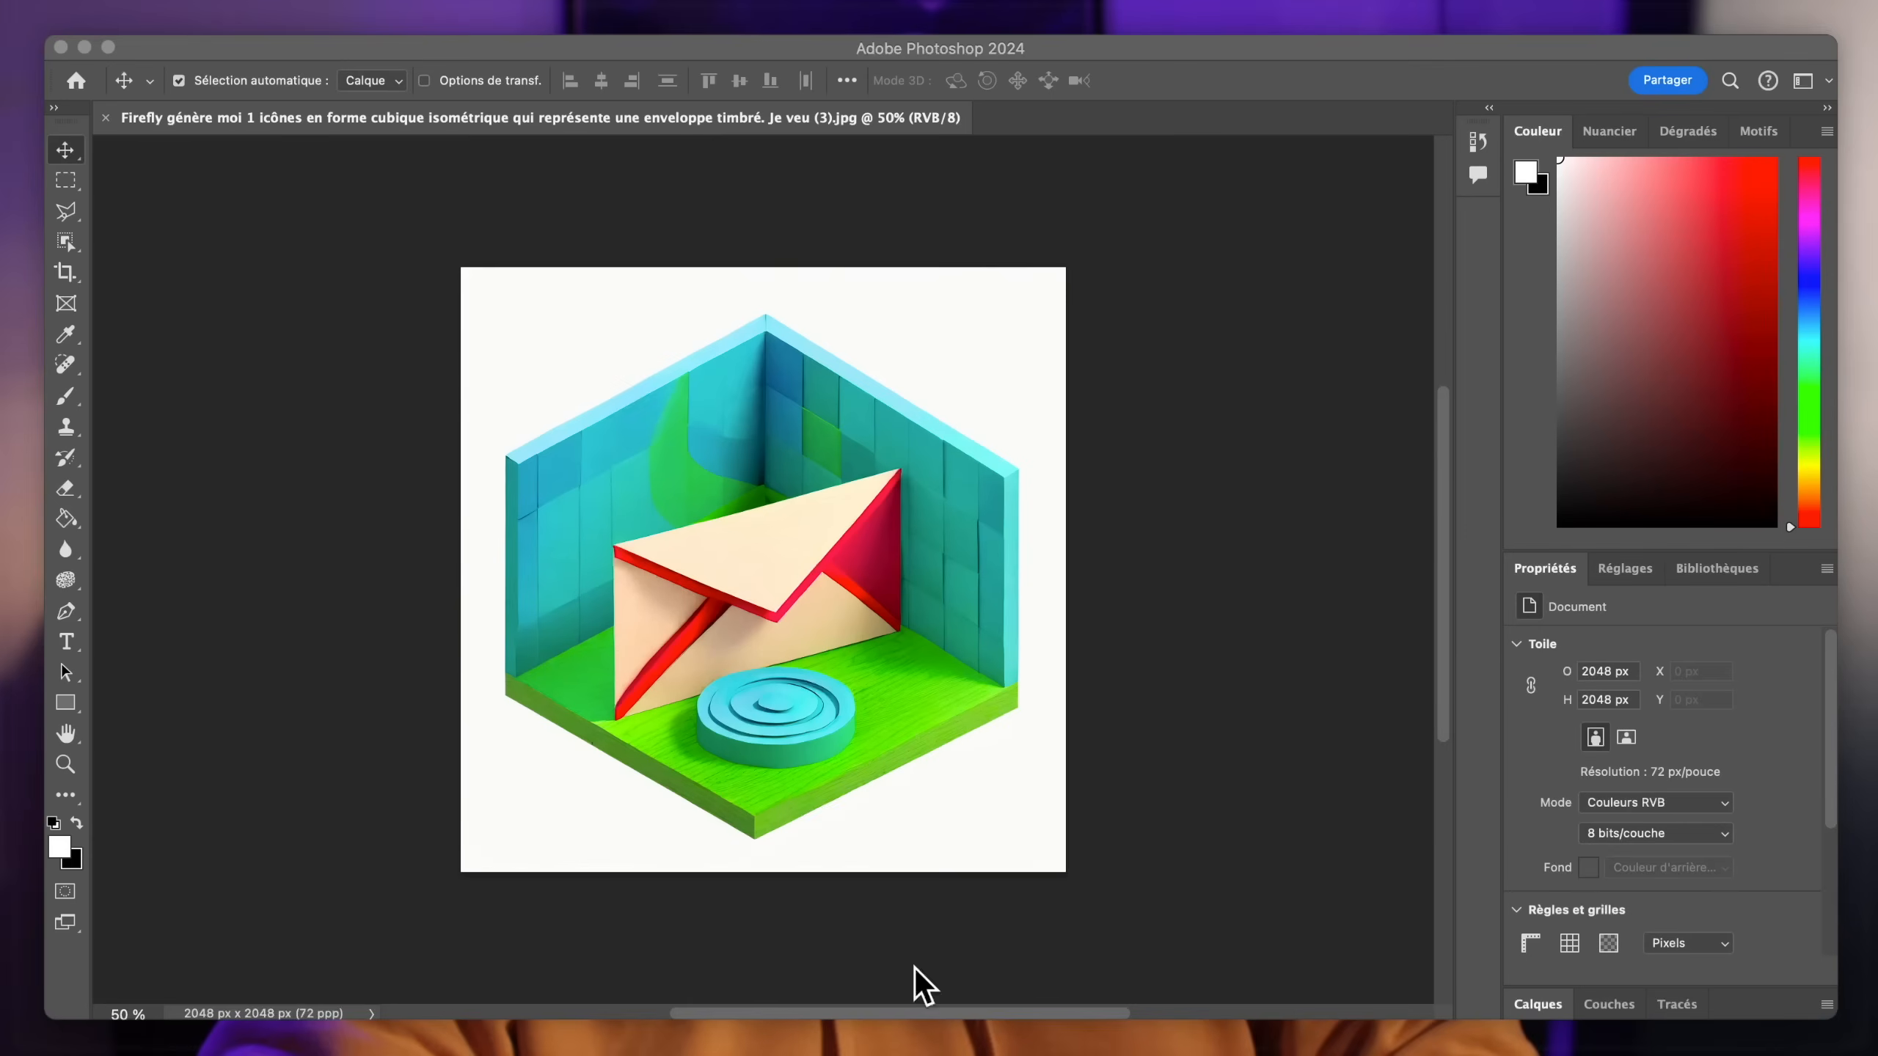
Step: Cut out the isometric envelope cube along its outline with the Polygonal Lasso and mask away the white background
{"action": "left_click", "coordinate": [850, 762]}
{"action": "left_click", "coordinate": [66, 211]}
{"action": "left_click", "coordinate": [934, 432]}
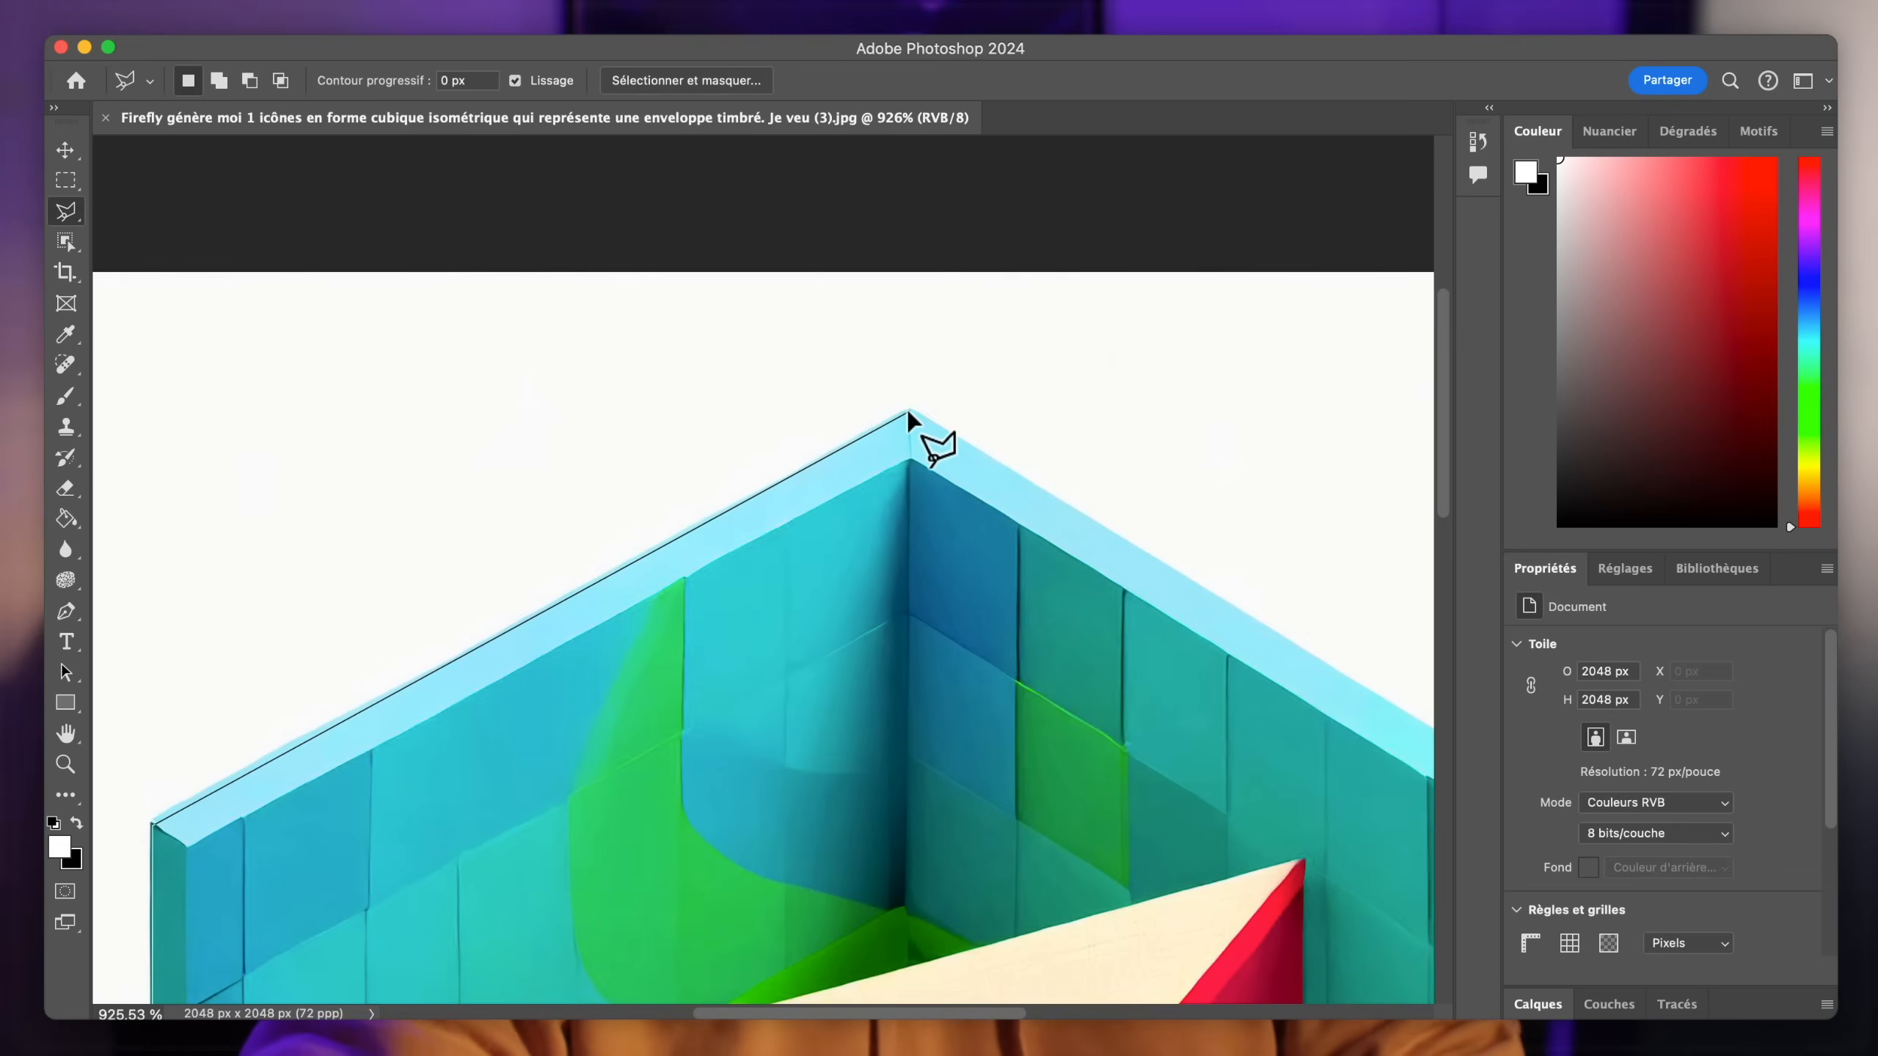
{"action": "left_click", "coordinate": [1035, 649]}
{"action": "left_click", "coordinate": [1043, 658]}
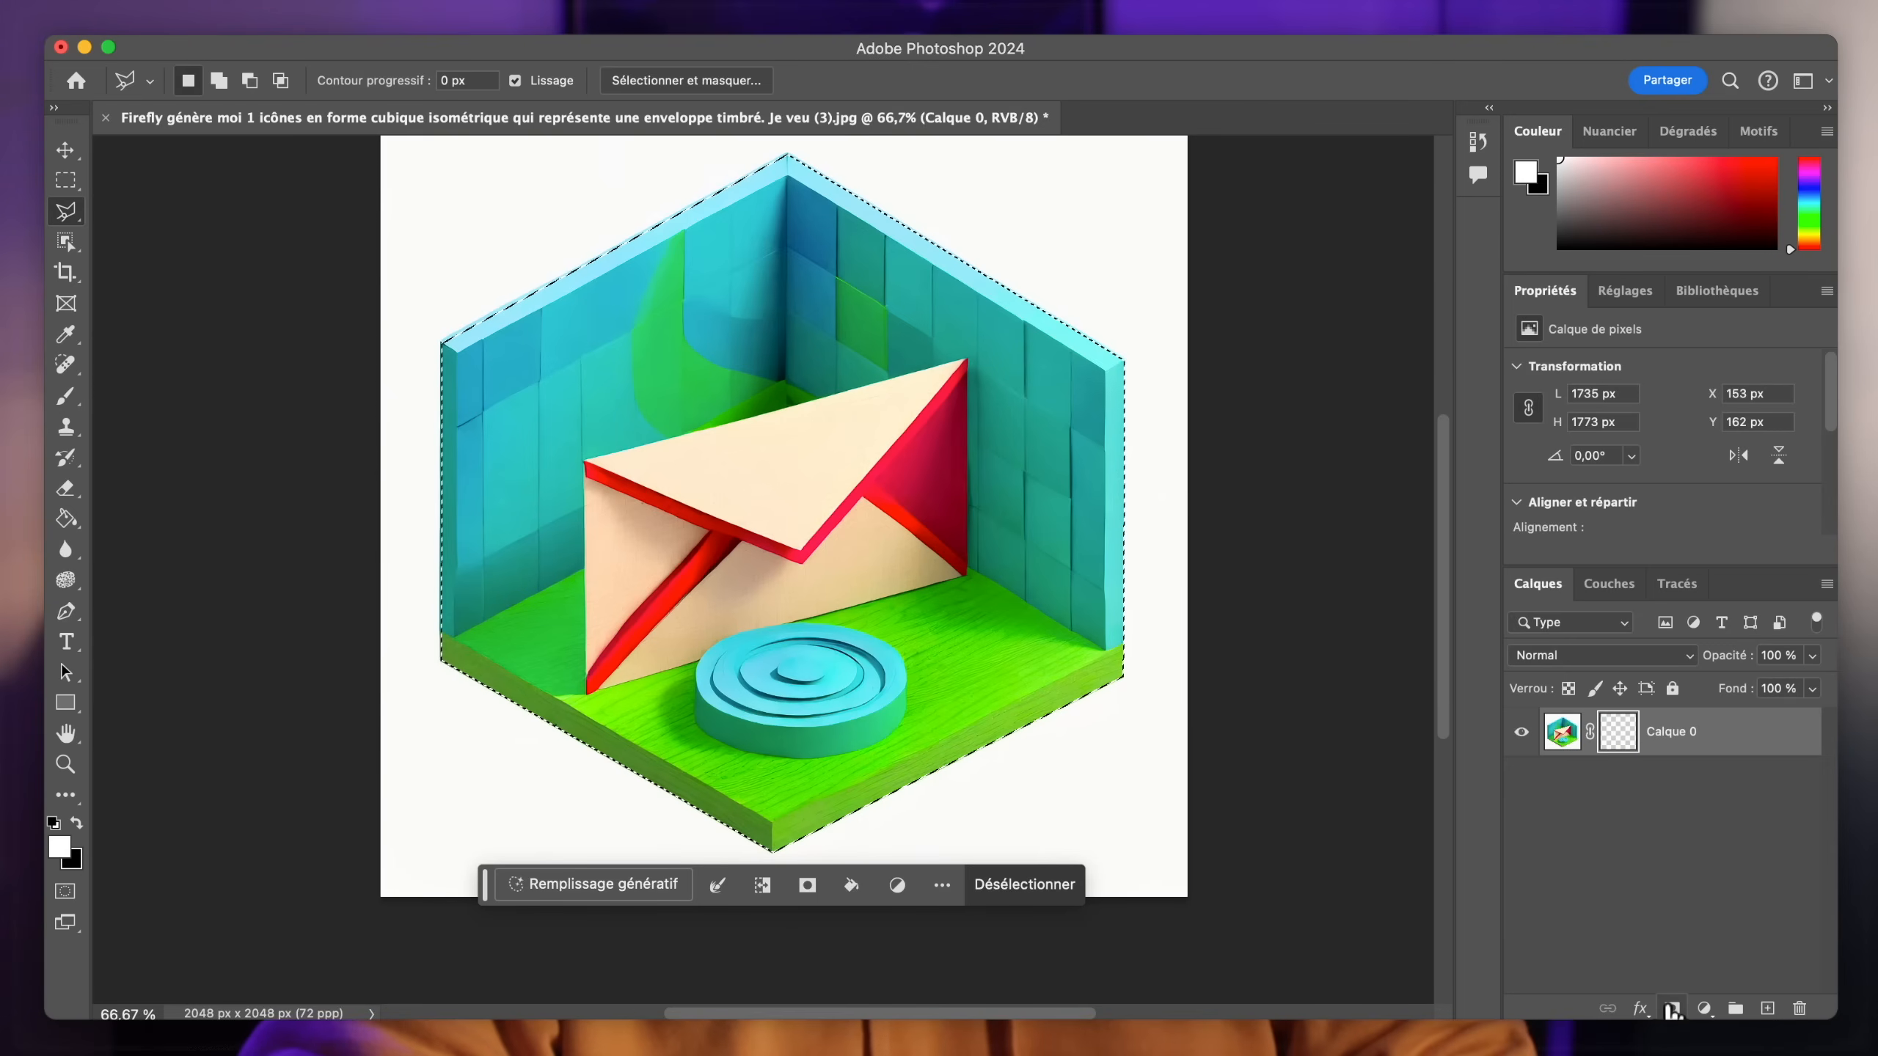
{"action": "left_click", "coordinate": [1672, 1007]}
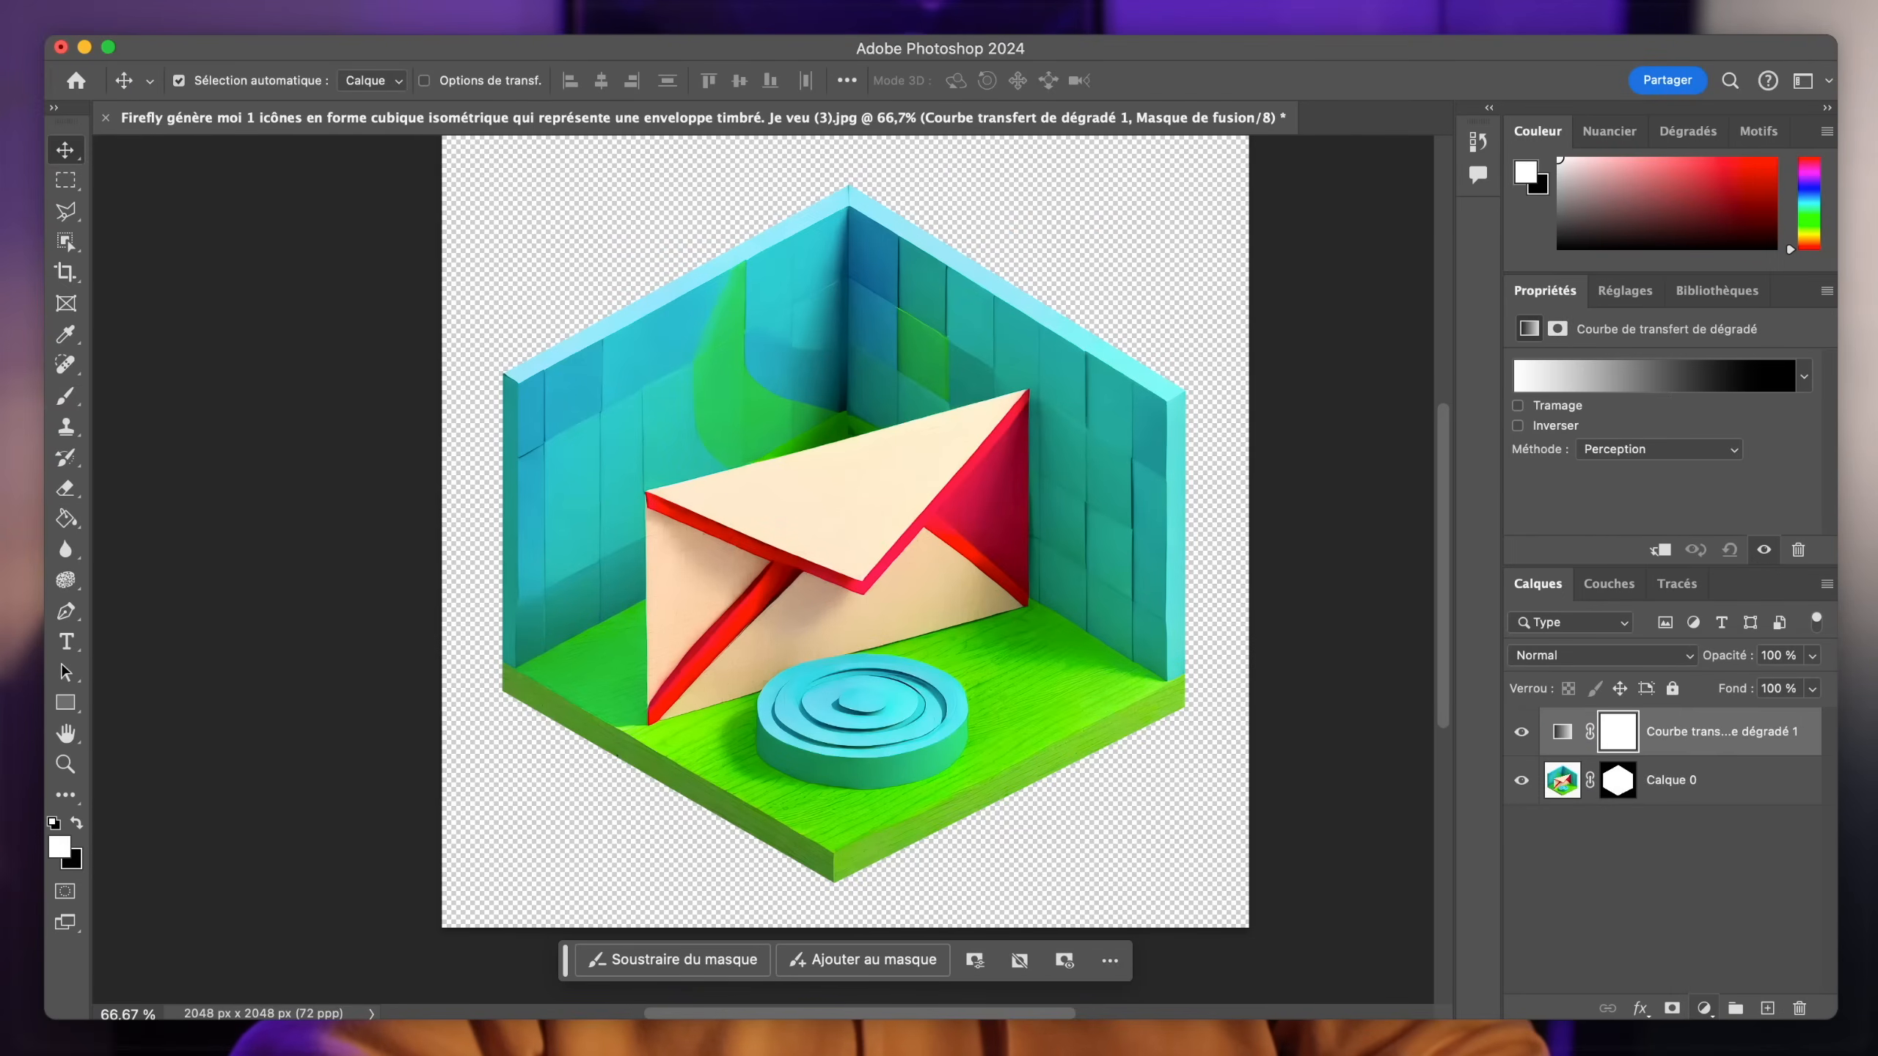
Step: Recolour the icons with a violet, orange and yellow gradient map, setting the dark gradient stop to 100034
{"action": "left_click", "coordinate": [1575, 377]}
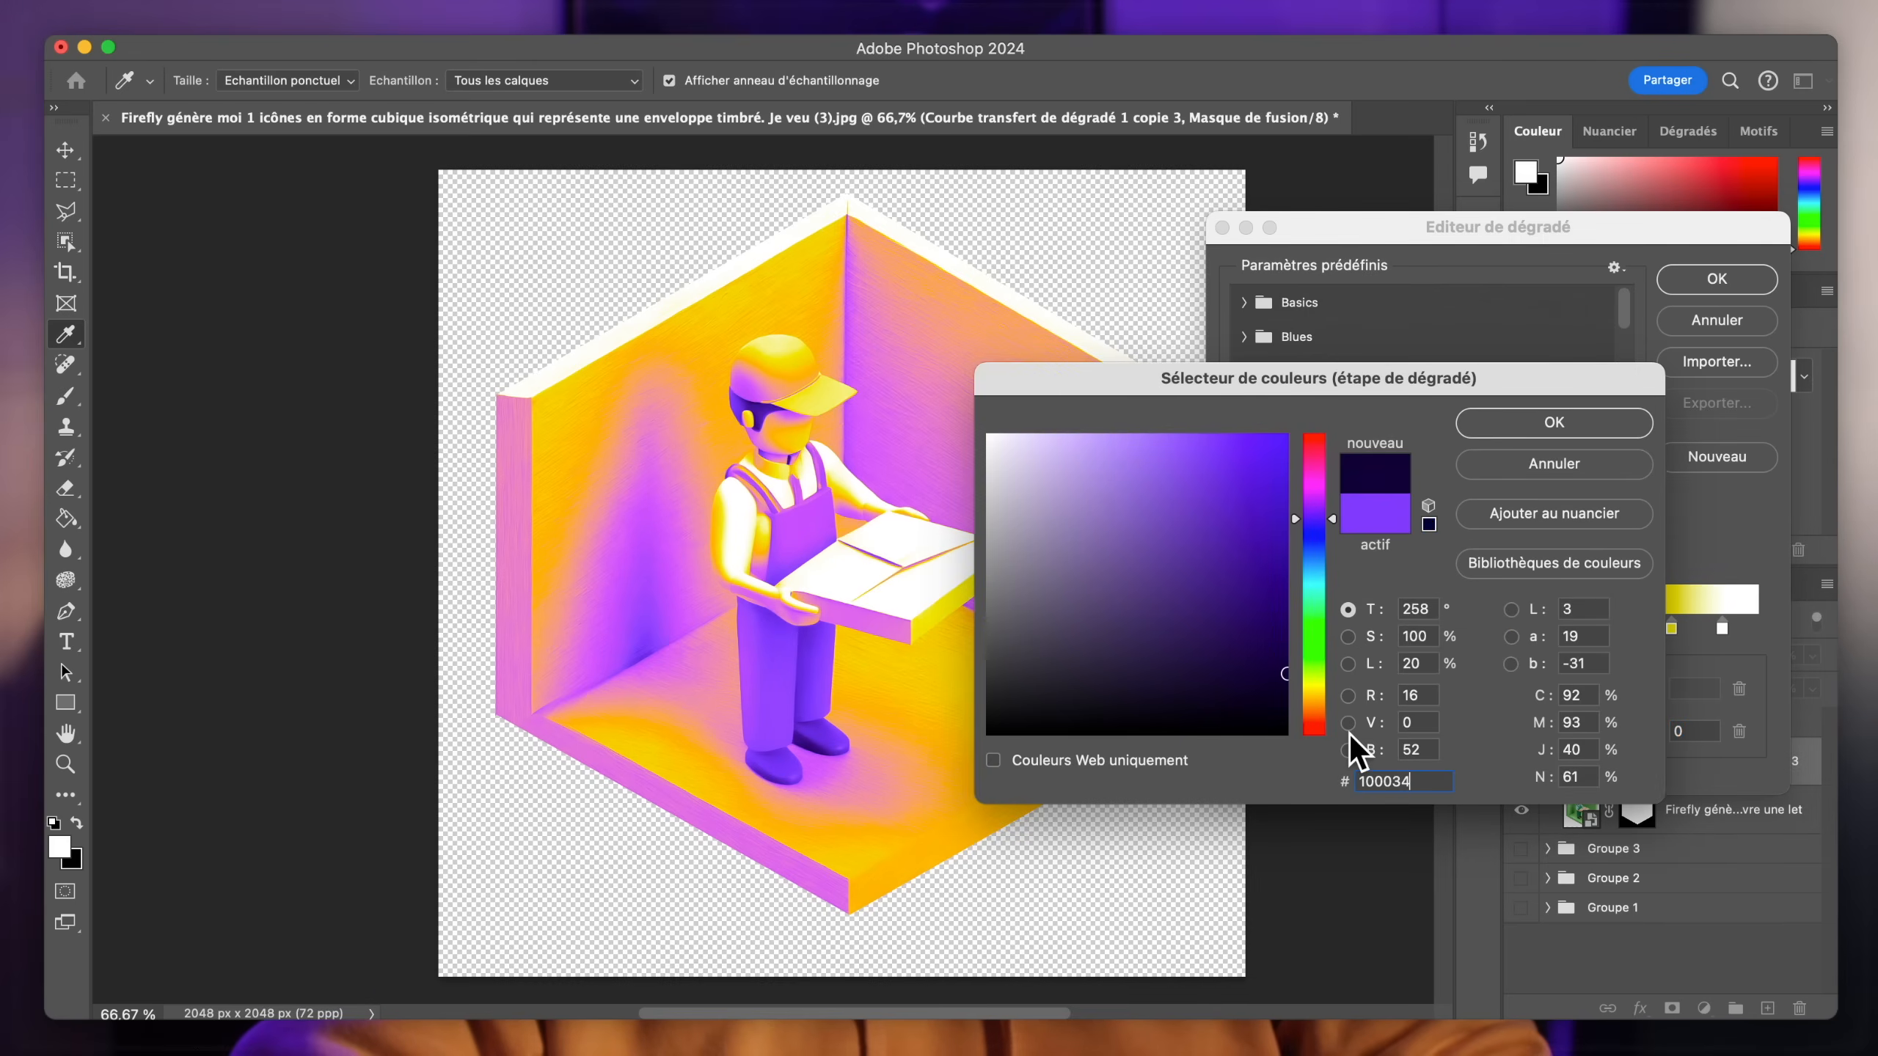
{"action": "key", "text": "Return"}
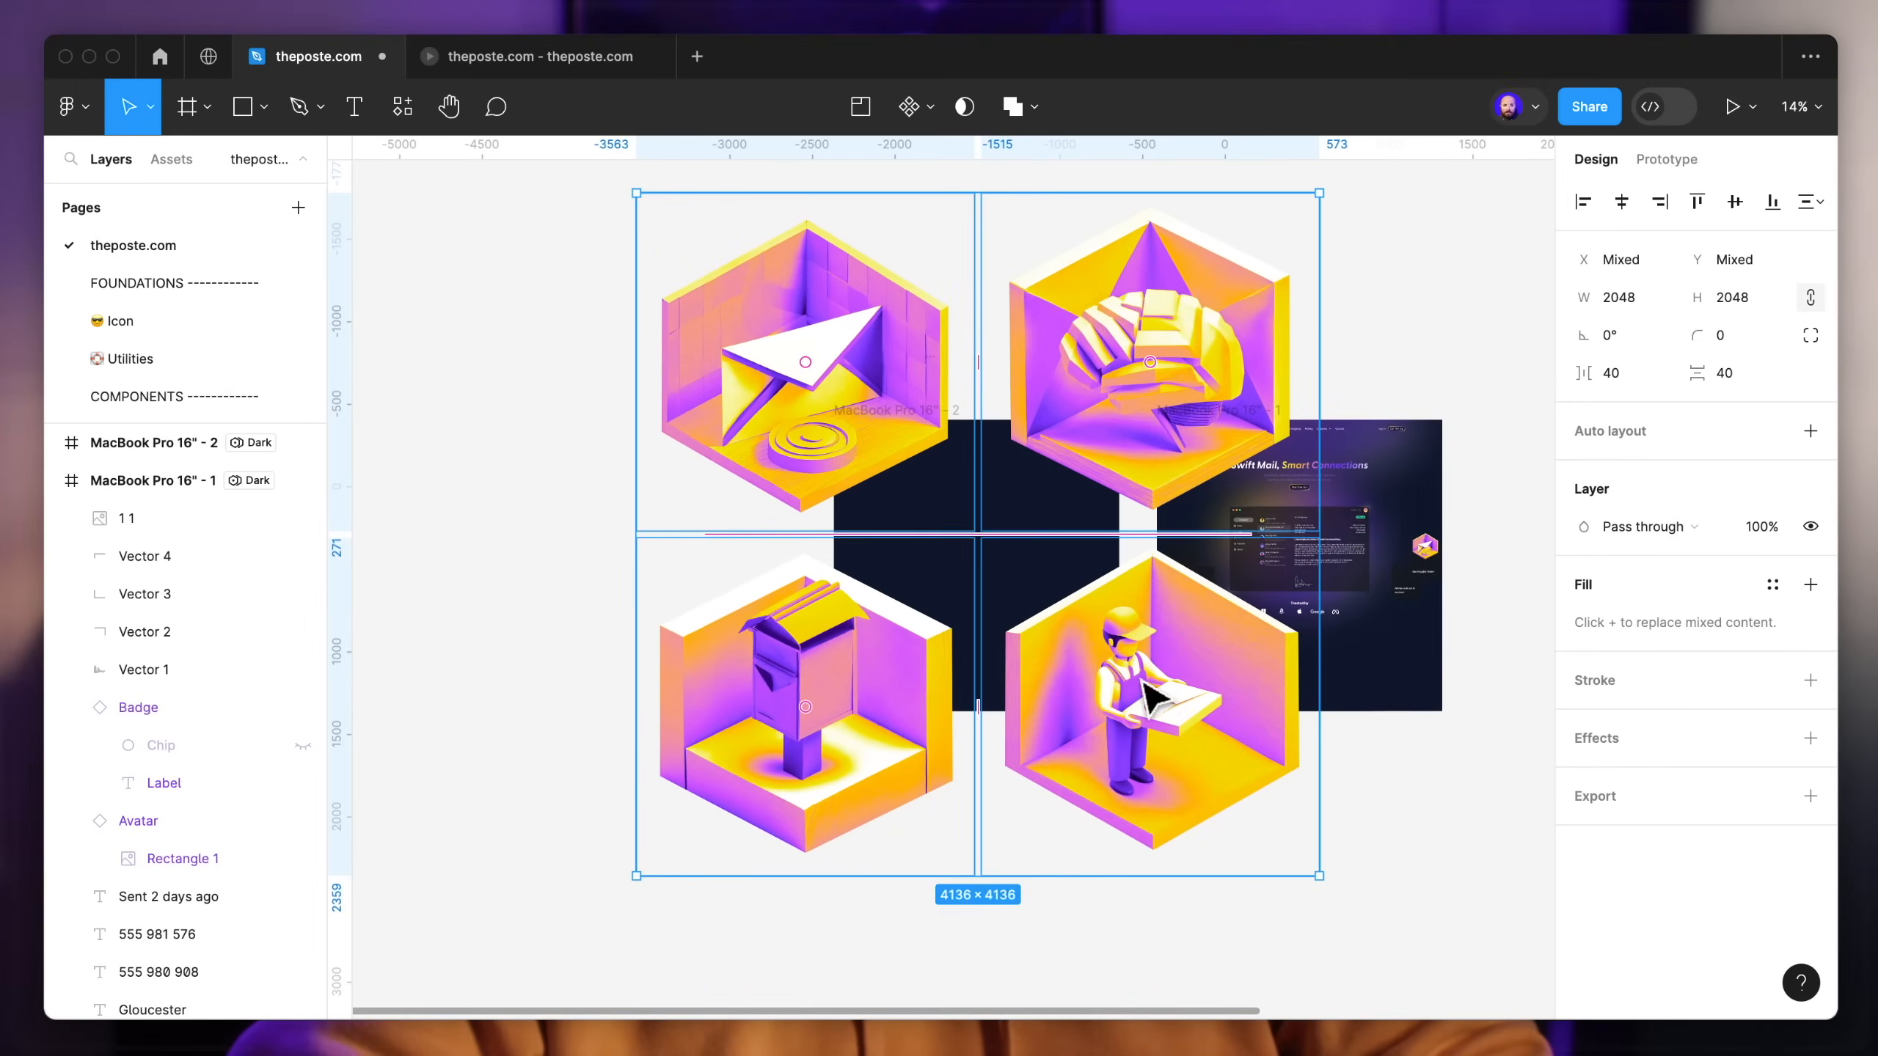
Step: In Figma, scale down the four recoloured icons and spread them out, with the envelope and brain side by side
{"action": "left_click_drag", "start_coordinate": [1445, 880], "coordinate": [1117, 672]}
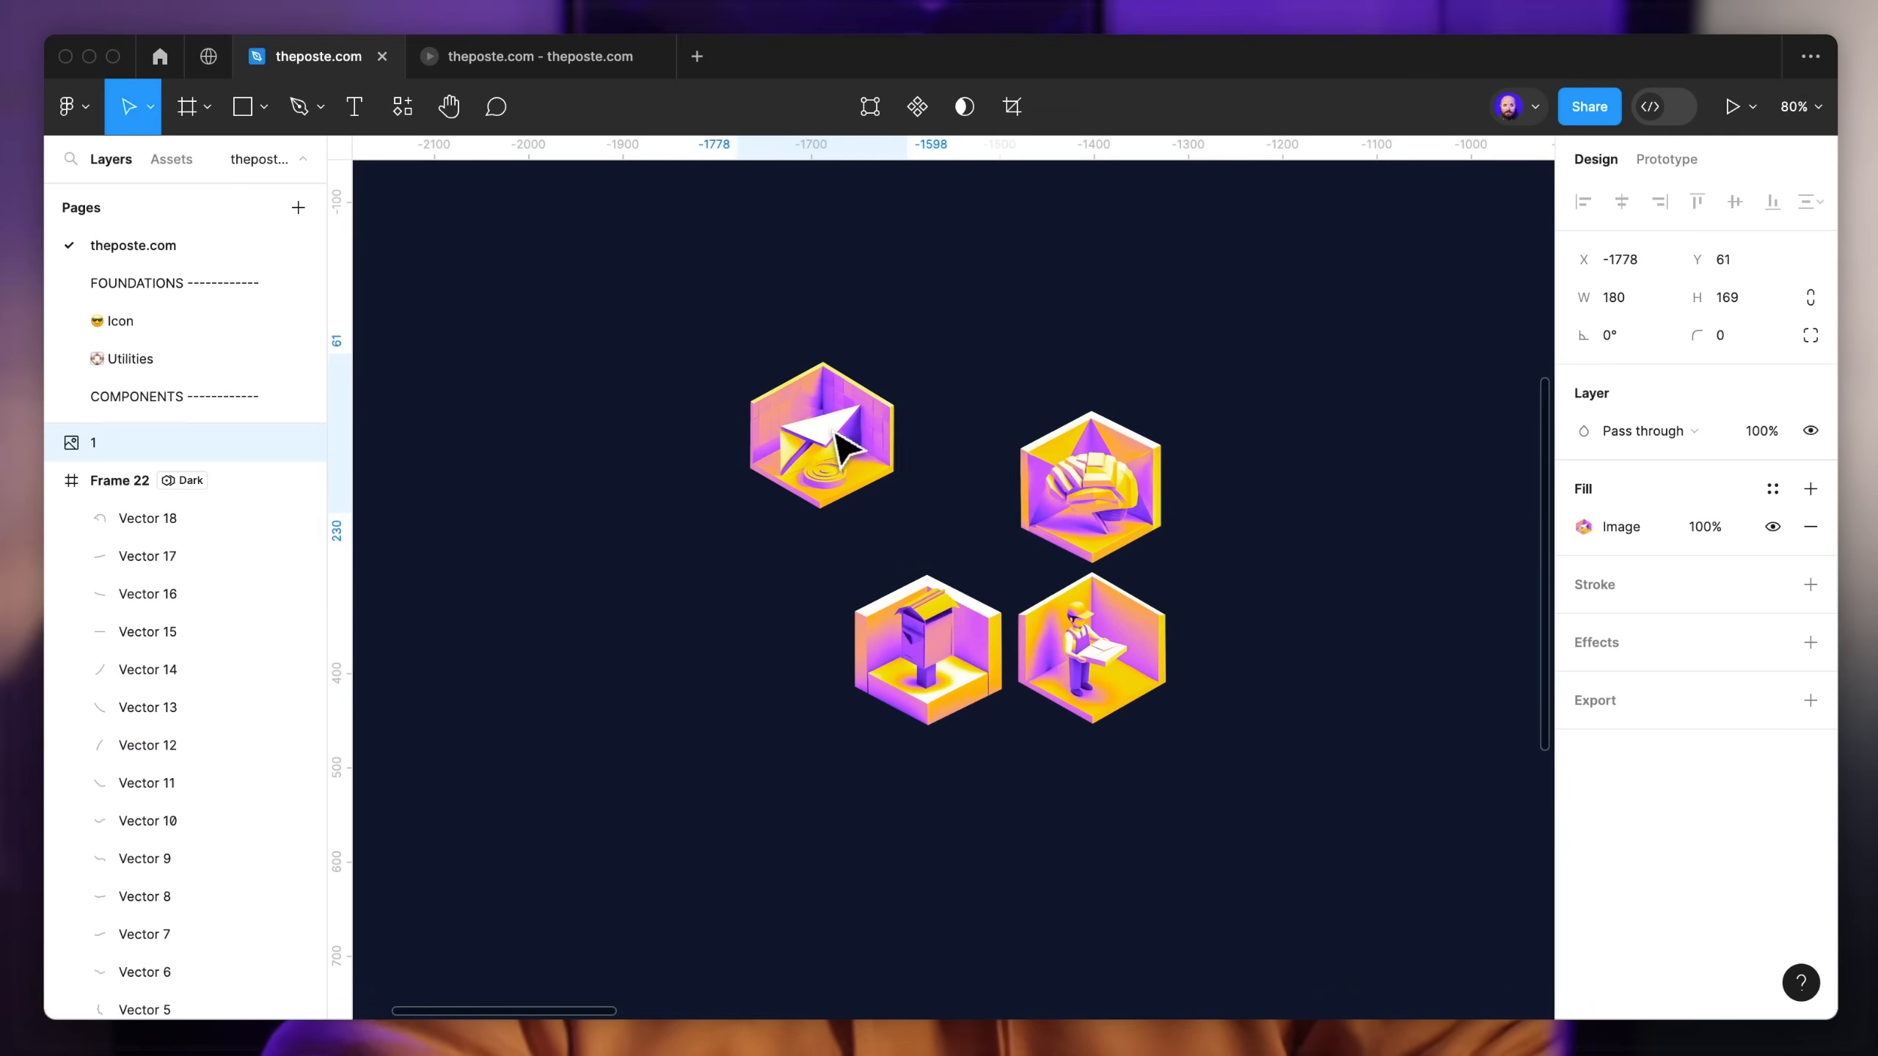
{"action": "left_click_drag", "start_coordinate": [839, 432], "coordinate": [779, 417]}
{"action": "left_click_drag", "start_coordinate": [1073, 470], "coordinate": [928, 420]}
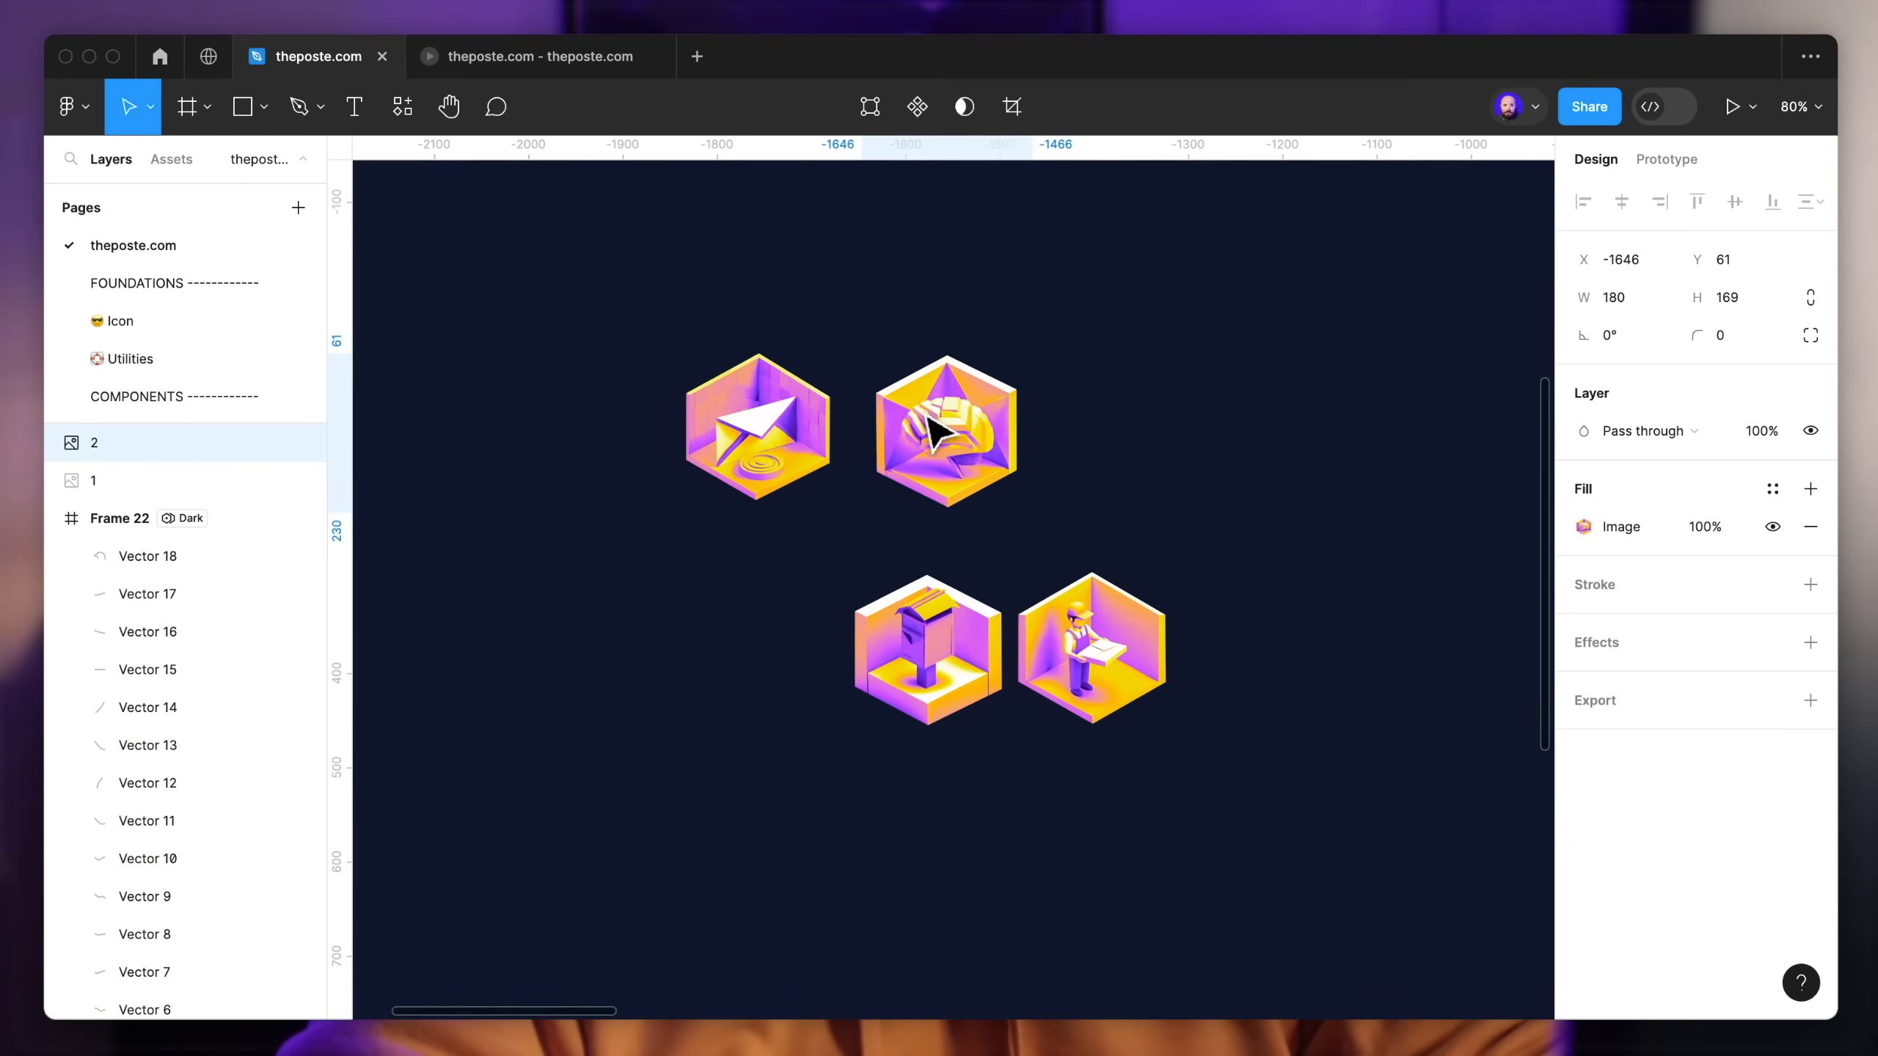
{"action": "left_click", "coordinate": [1007, 642], "text": "shift"}
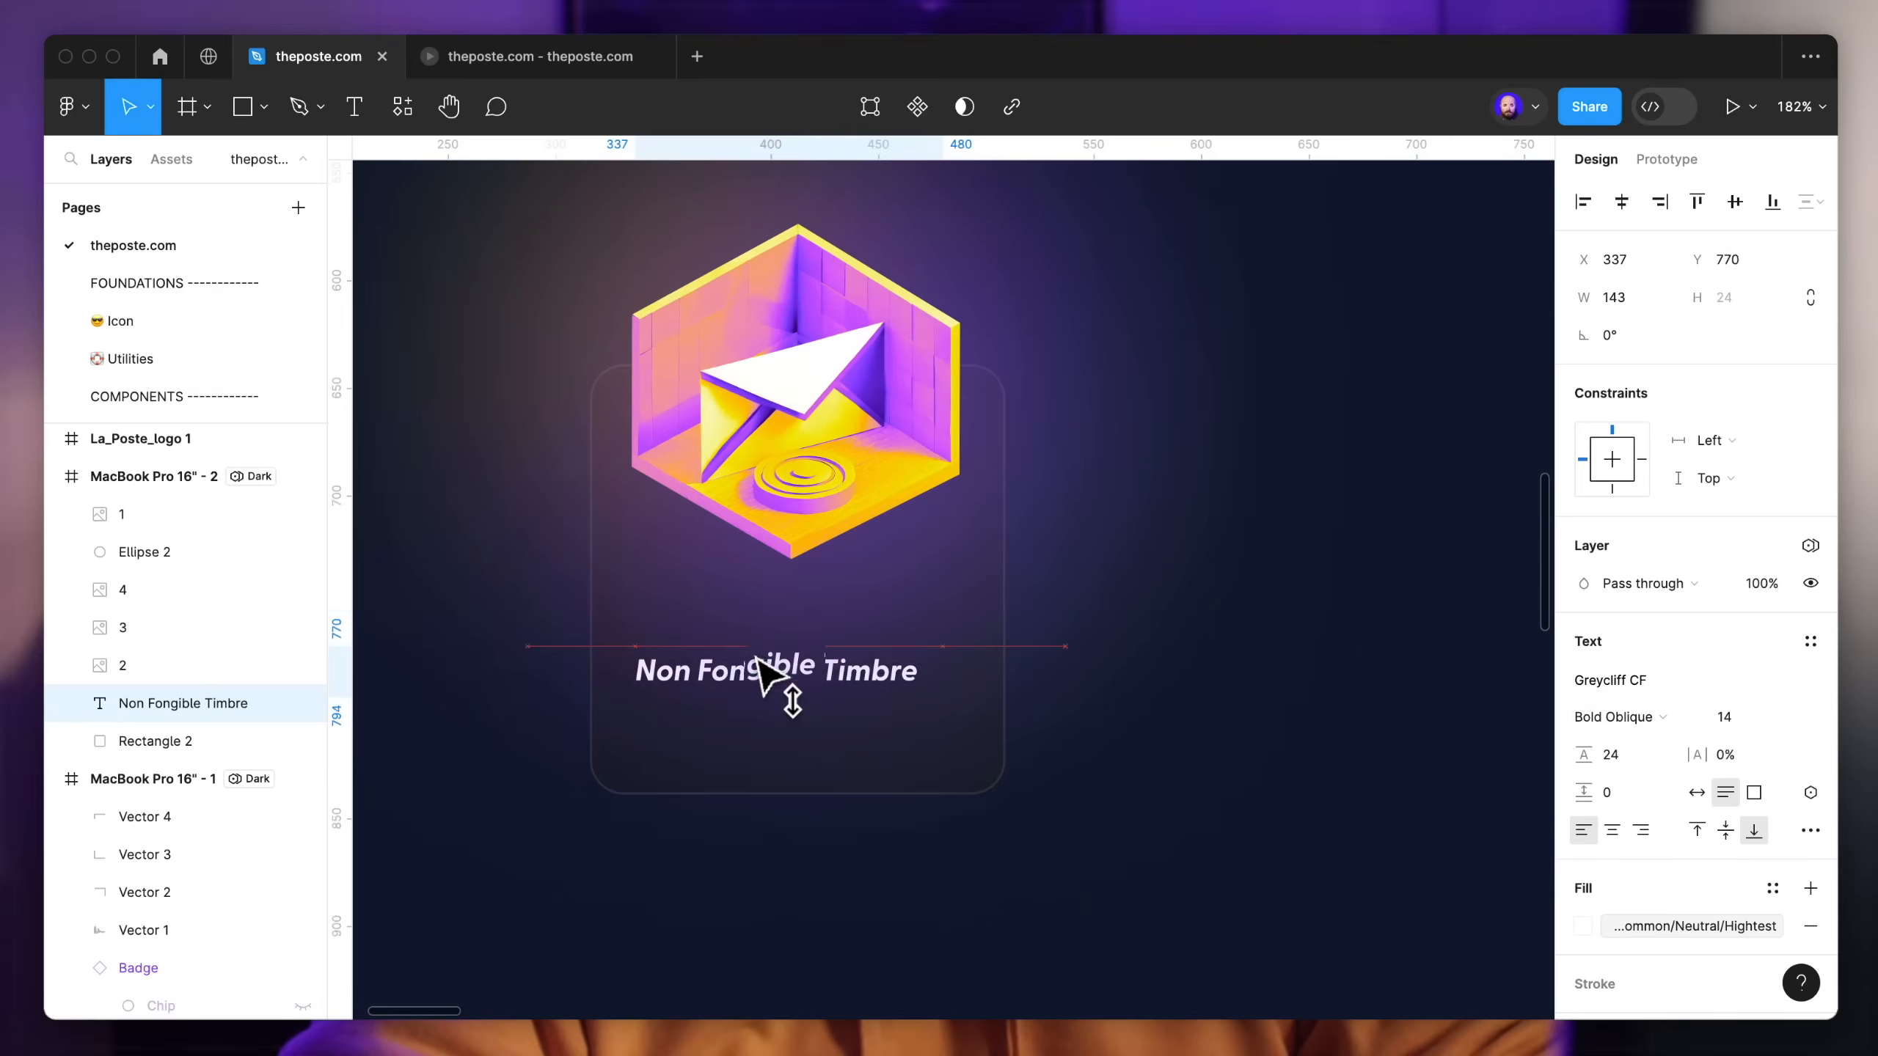
Step: Build 182 × 150 feature cards titled "Non Fongible Timbre", "Written with our AI assistant", "Deliver in less than 12 hours" and "Delivered by professional postmen"
{"action": "left_click", "coordinate": [726, 793]}
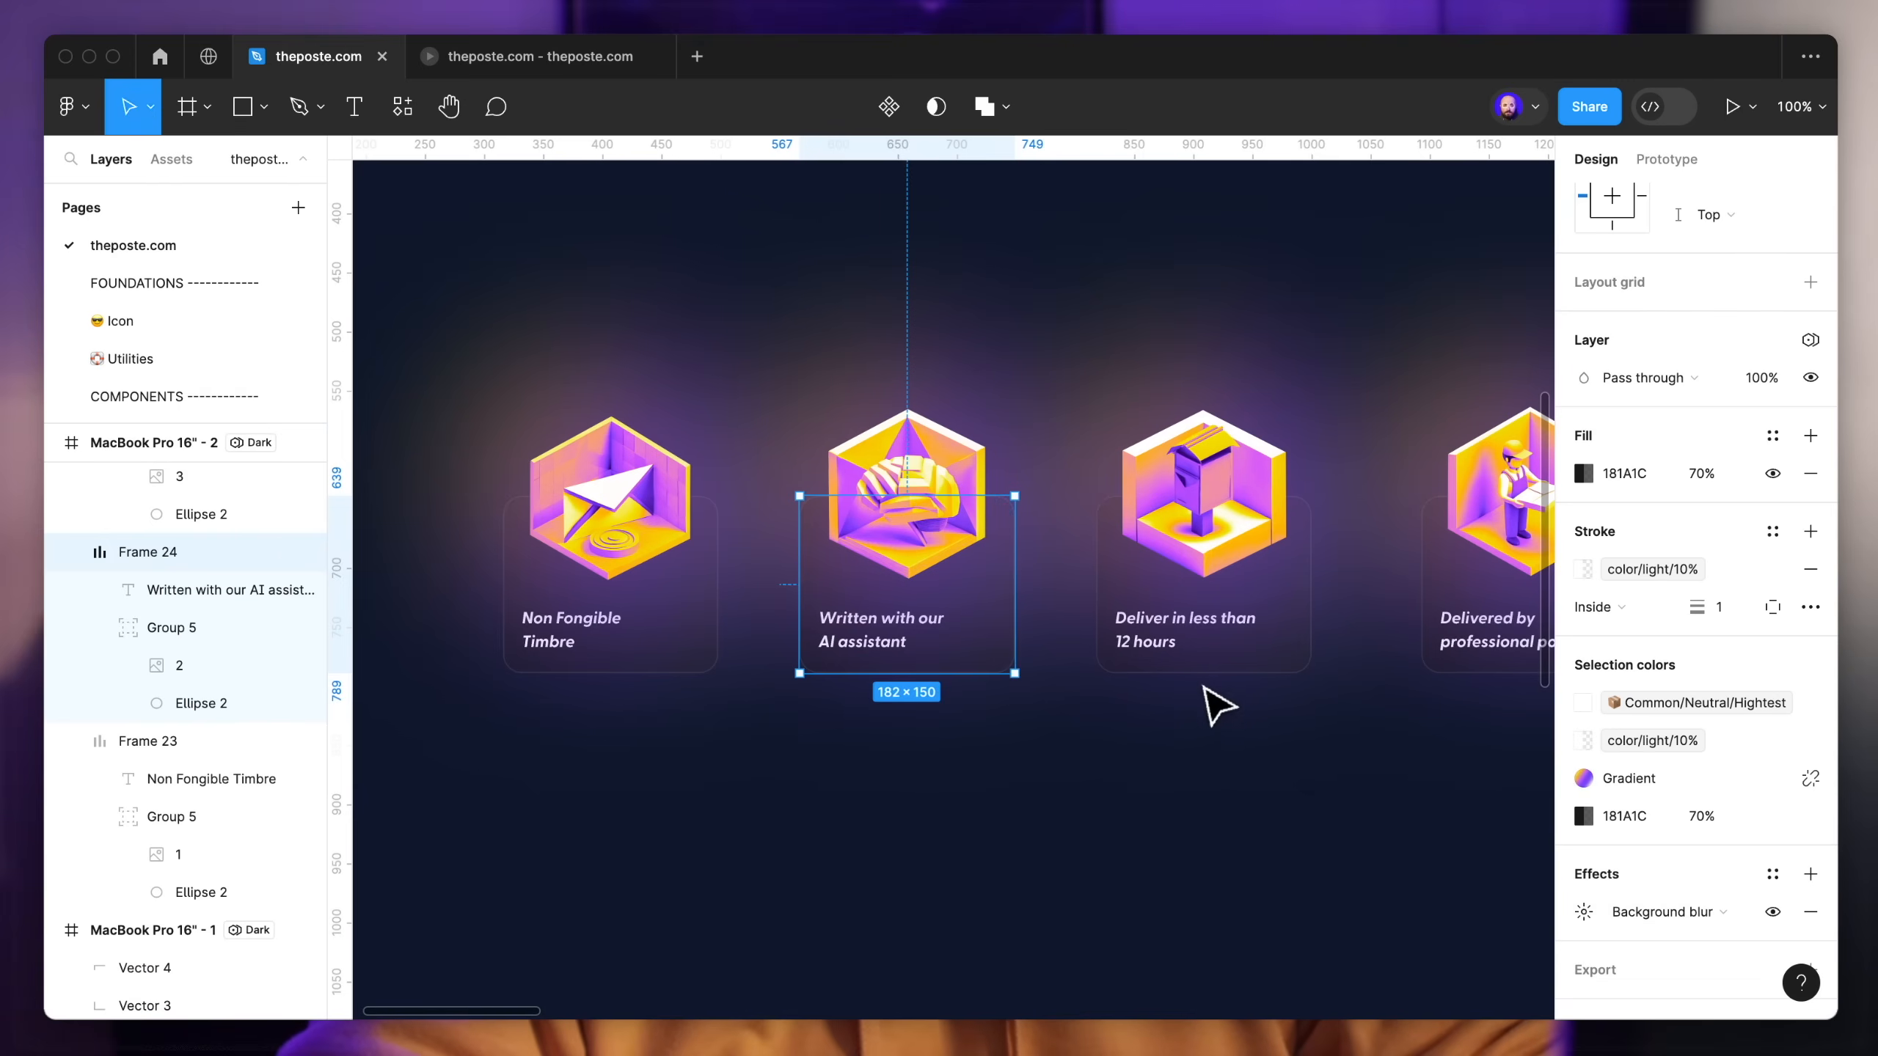
{"action": "scroll", "coordinate": [1183, 688], "scroll_direction": "right", "scroll_amount": 3}
{"action": "left_click", "coordinate": [1161, 669]}
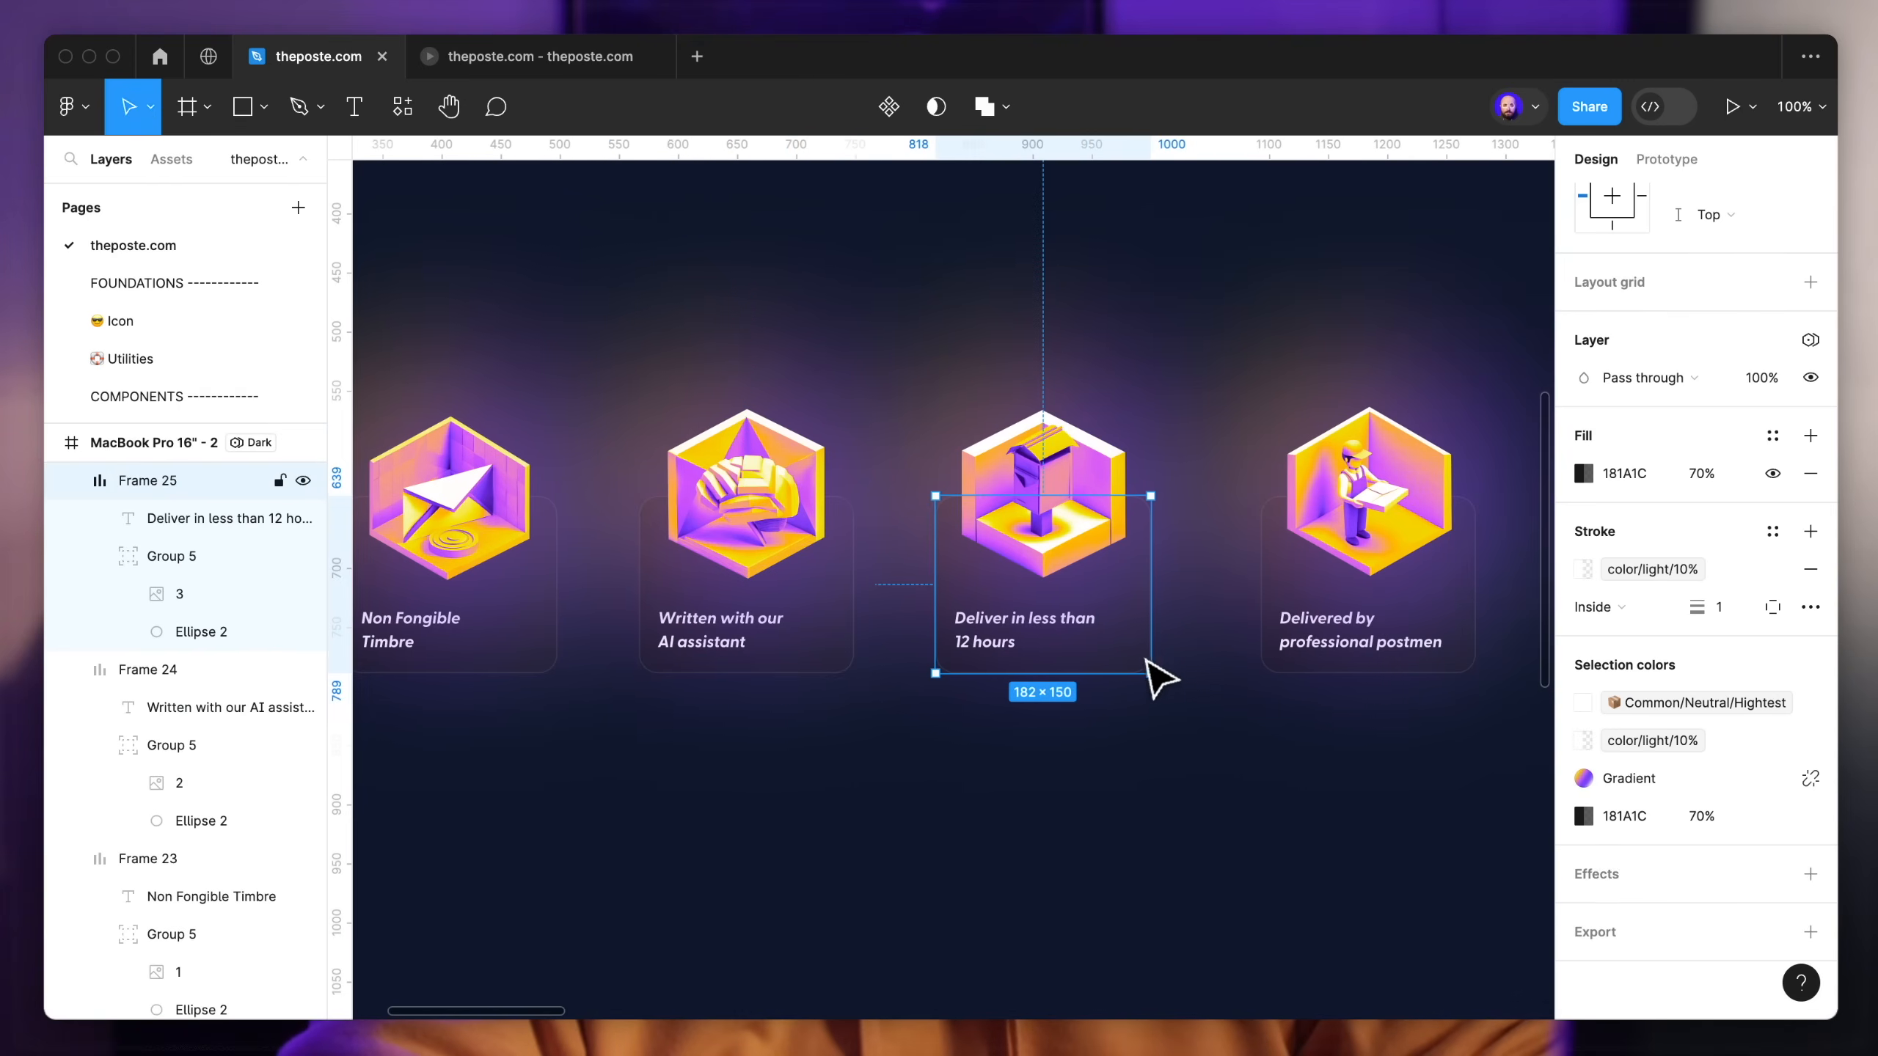
{"action": "scroll", "coordinate": [1160, 673], "scroll_direction": "right", "scroll_amount": 4}
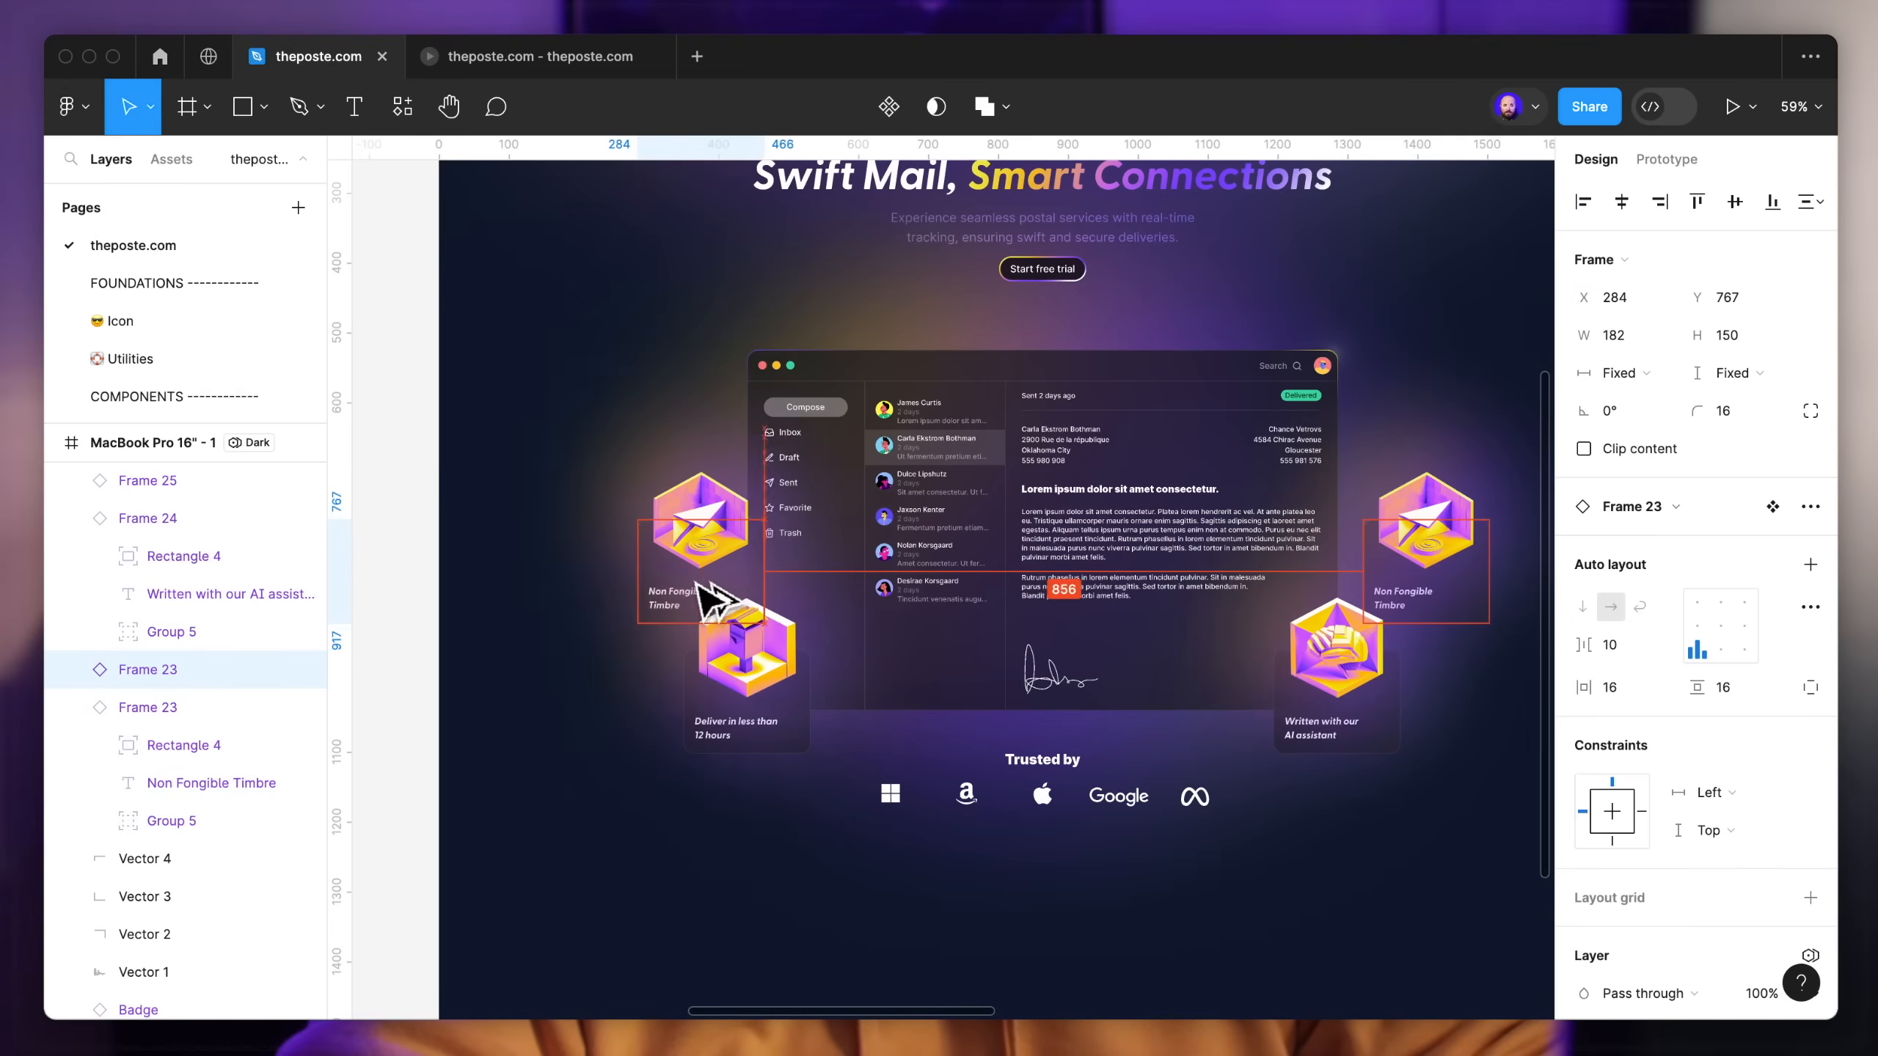
Step: Move the duplicated stamp card outward beside the mail mockup to X 224 and swap its instance for Frame 26, the postman card
{"action": "left_click_drag", "start_coordinate": [710, 601], "coordinate": [668, 600]}
{"action": "left_click", "coordinate": [1676, 507]}
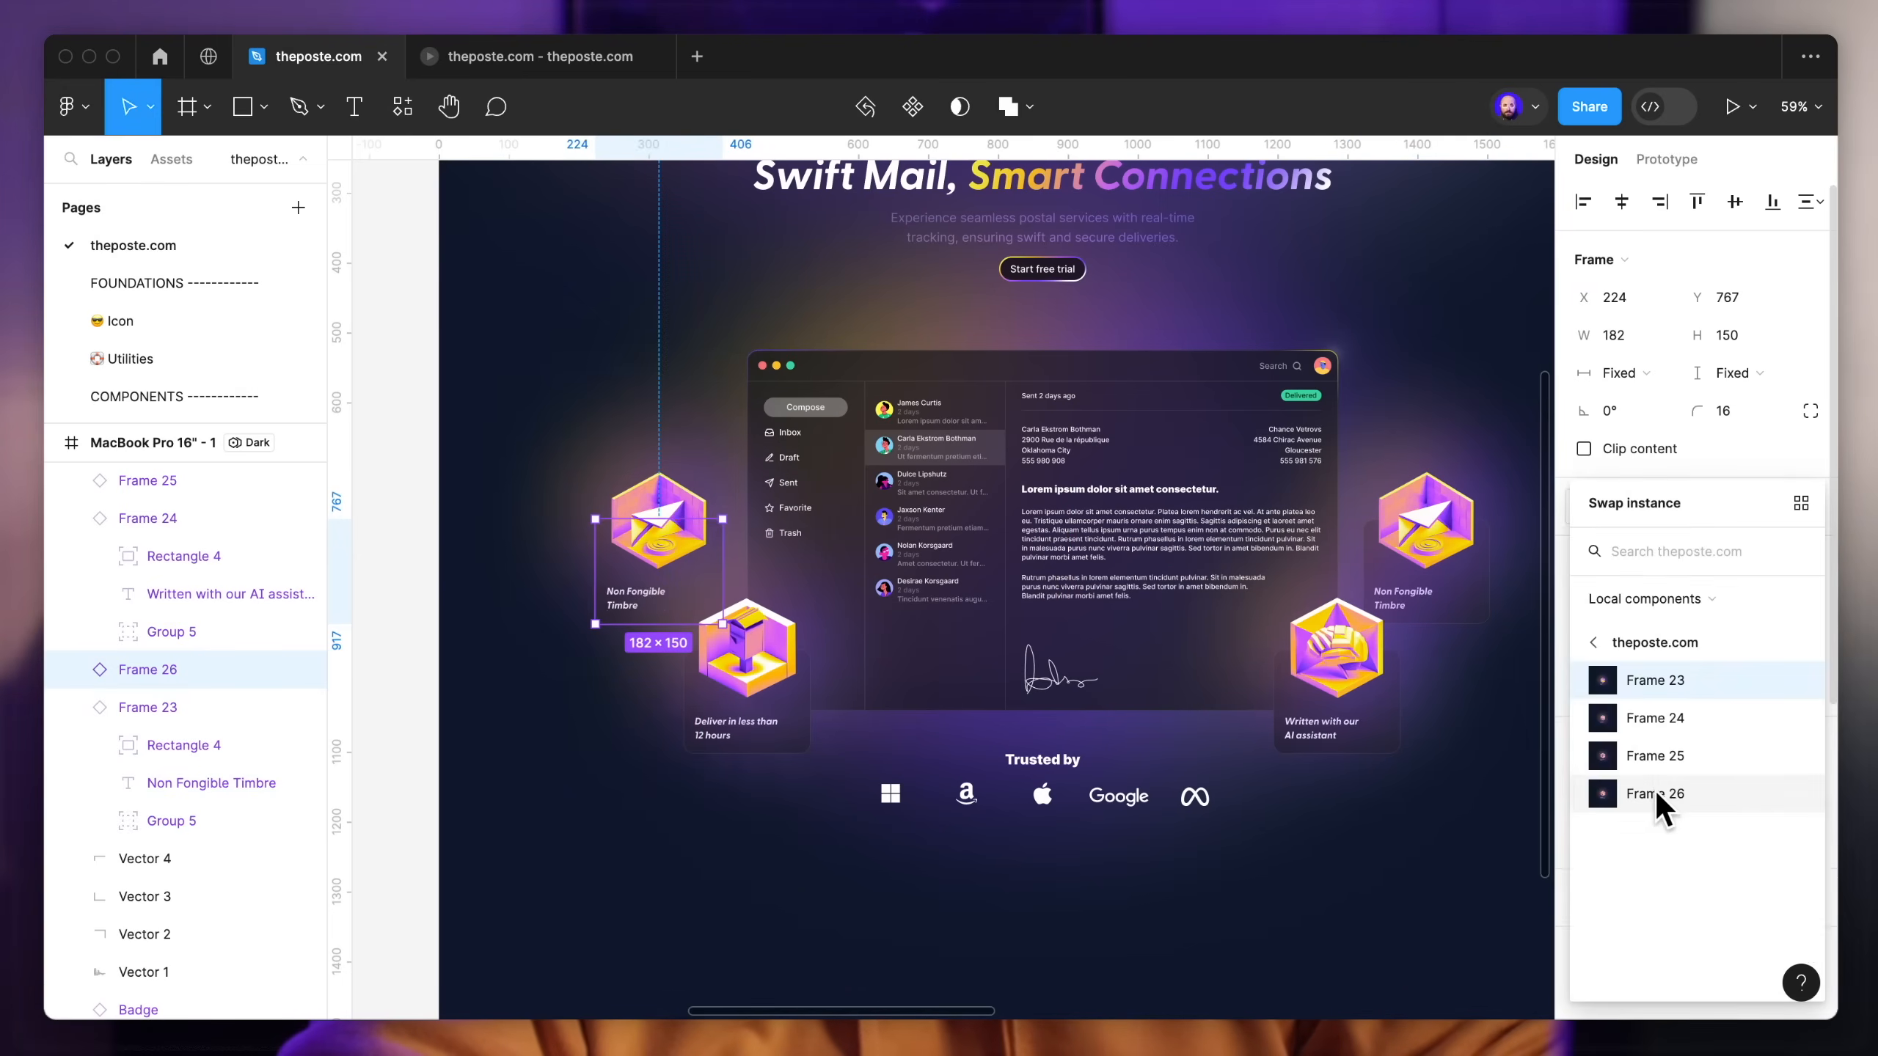
{"action": "left_click", "coordinate": [1659, 805]}
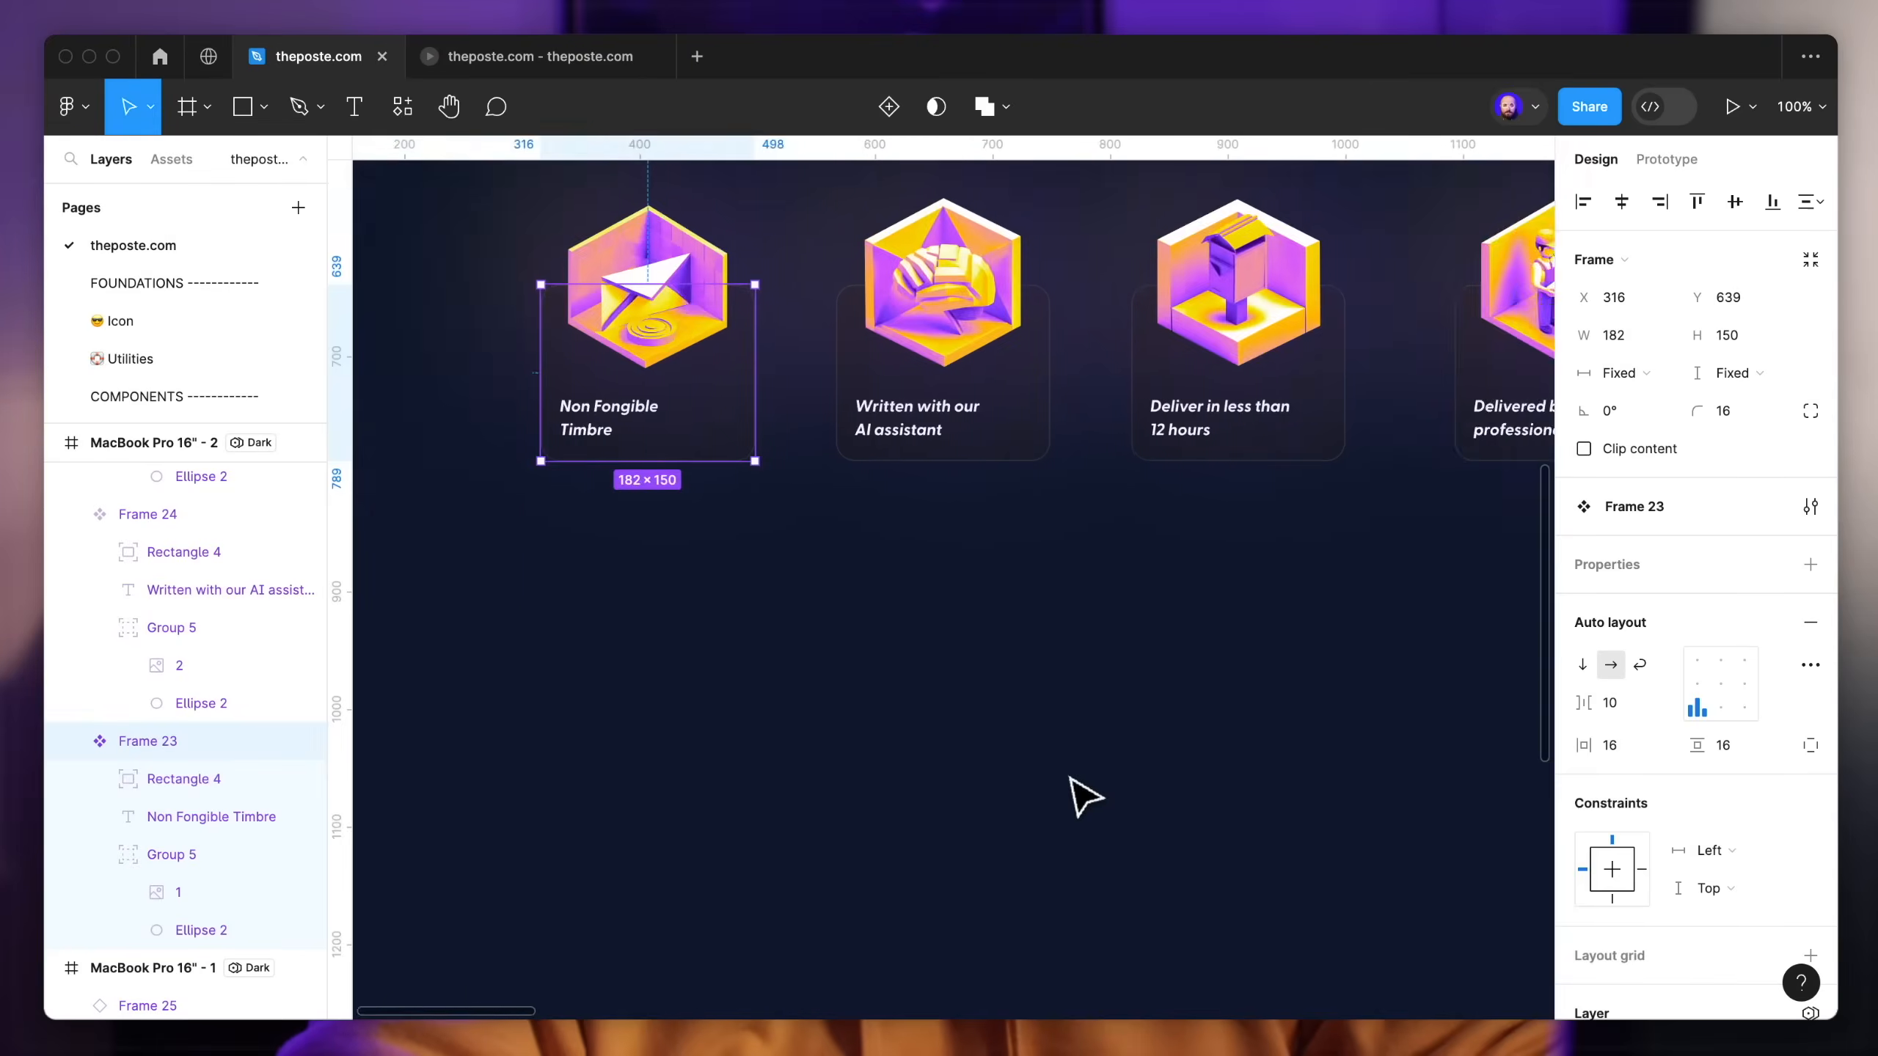
Step: Duplicate the postman card below the original and trace the postman's head and cap with the Pen tool
{"action": "scroll", "coordinate": [1084, 797], "scroll_direction": "right", "scroll_amount": 5}
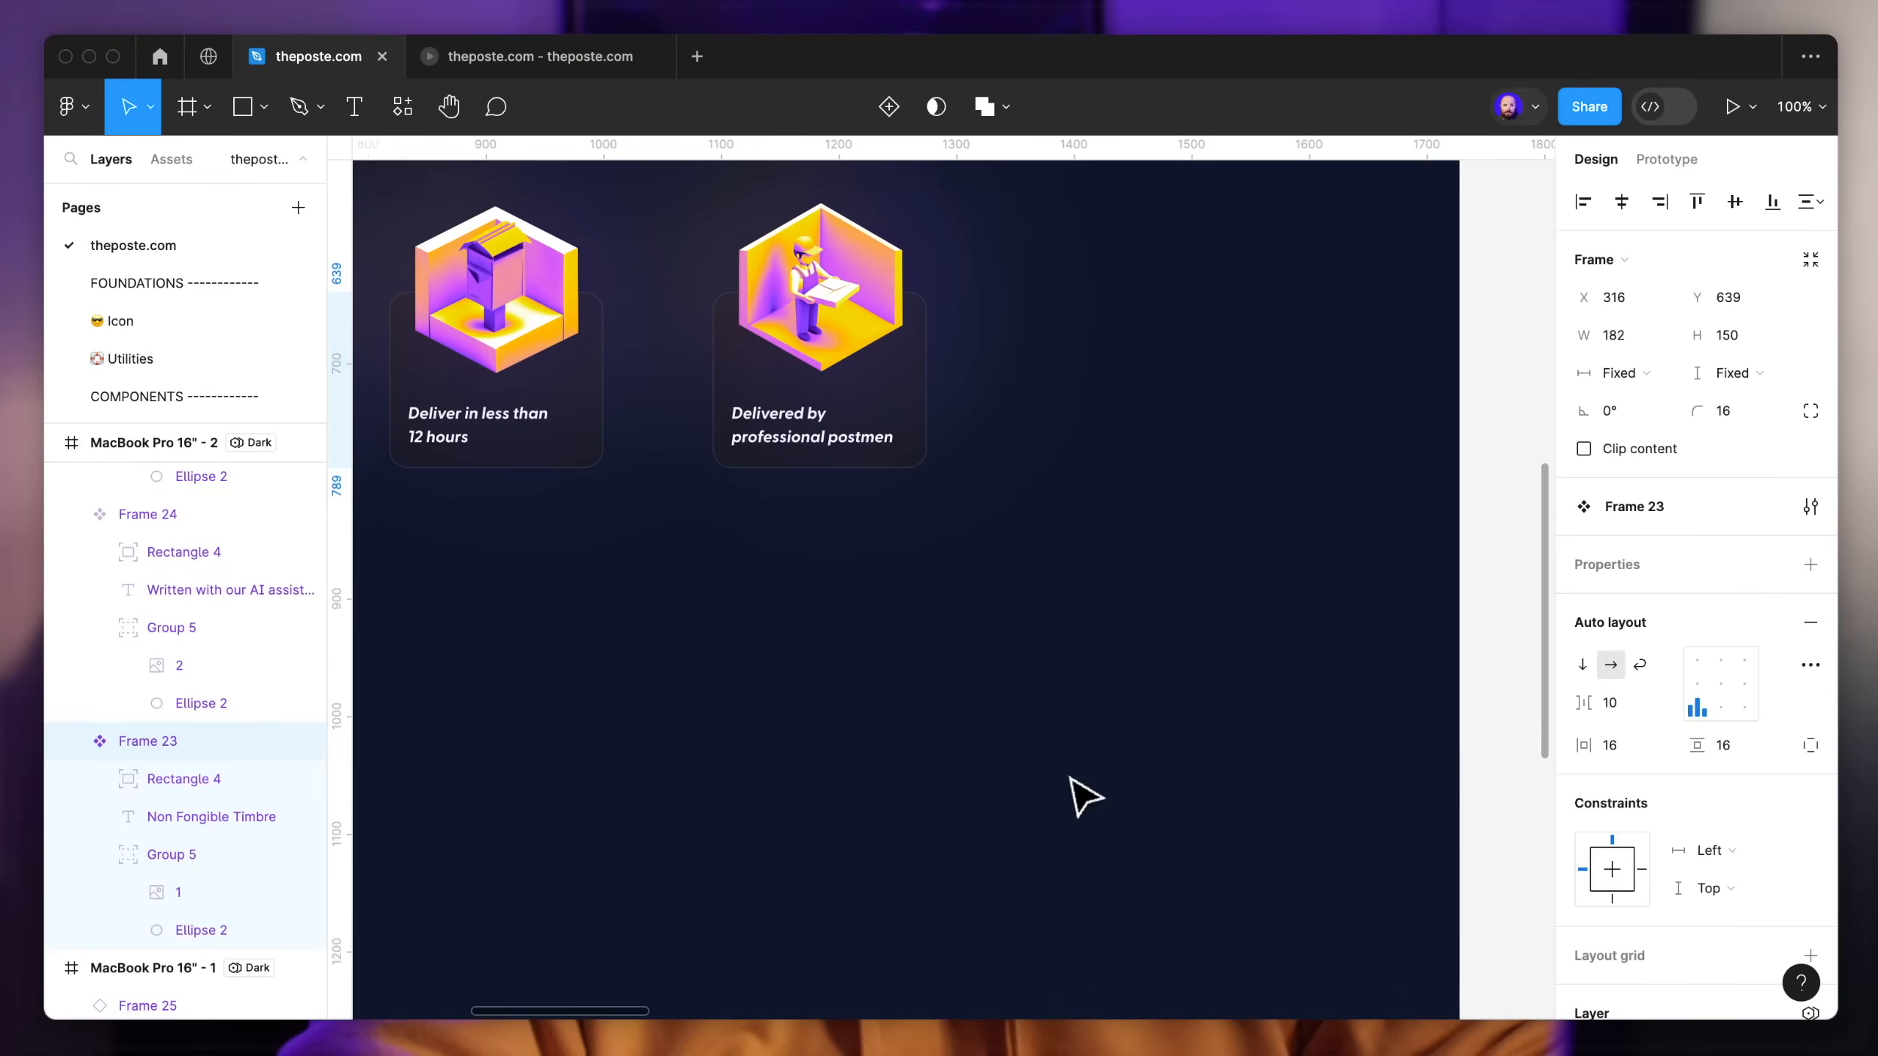
{"action": "scroll", "coordinate": [961, 666], "scroll_direction": "up", "scroll_amount": 3}
{"action": "left_click", "coordinate": [859, 524]}
{"action": "left_click_drag", "start_coordinate": [890, 479], "coordinate": [894, 820]}
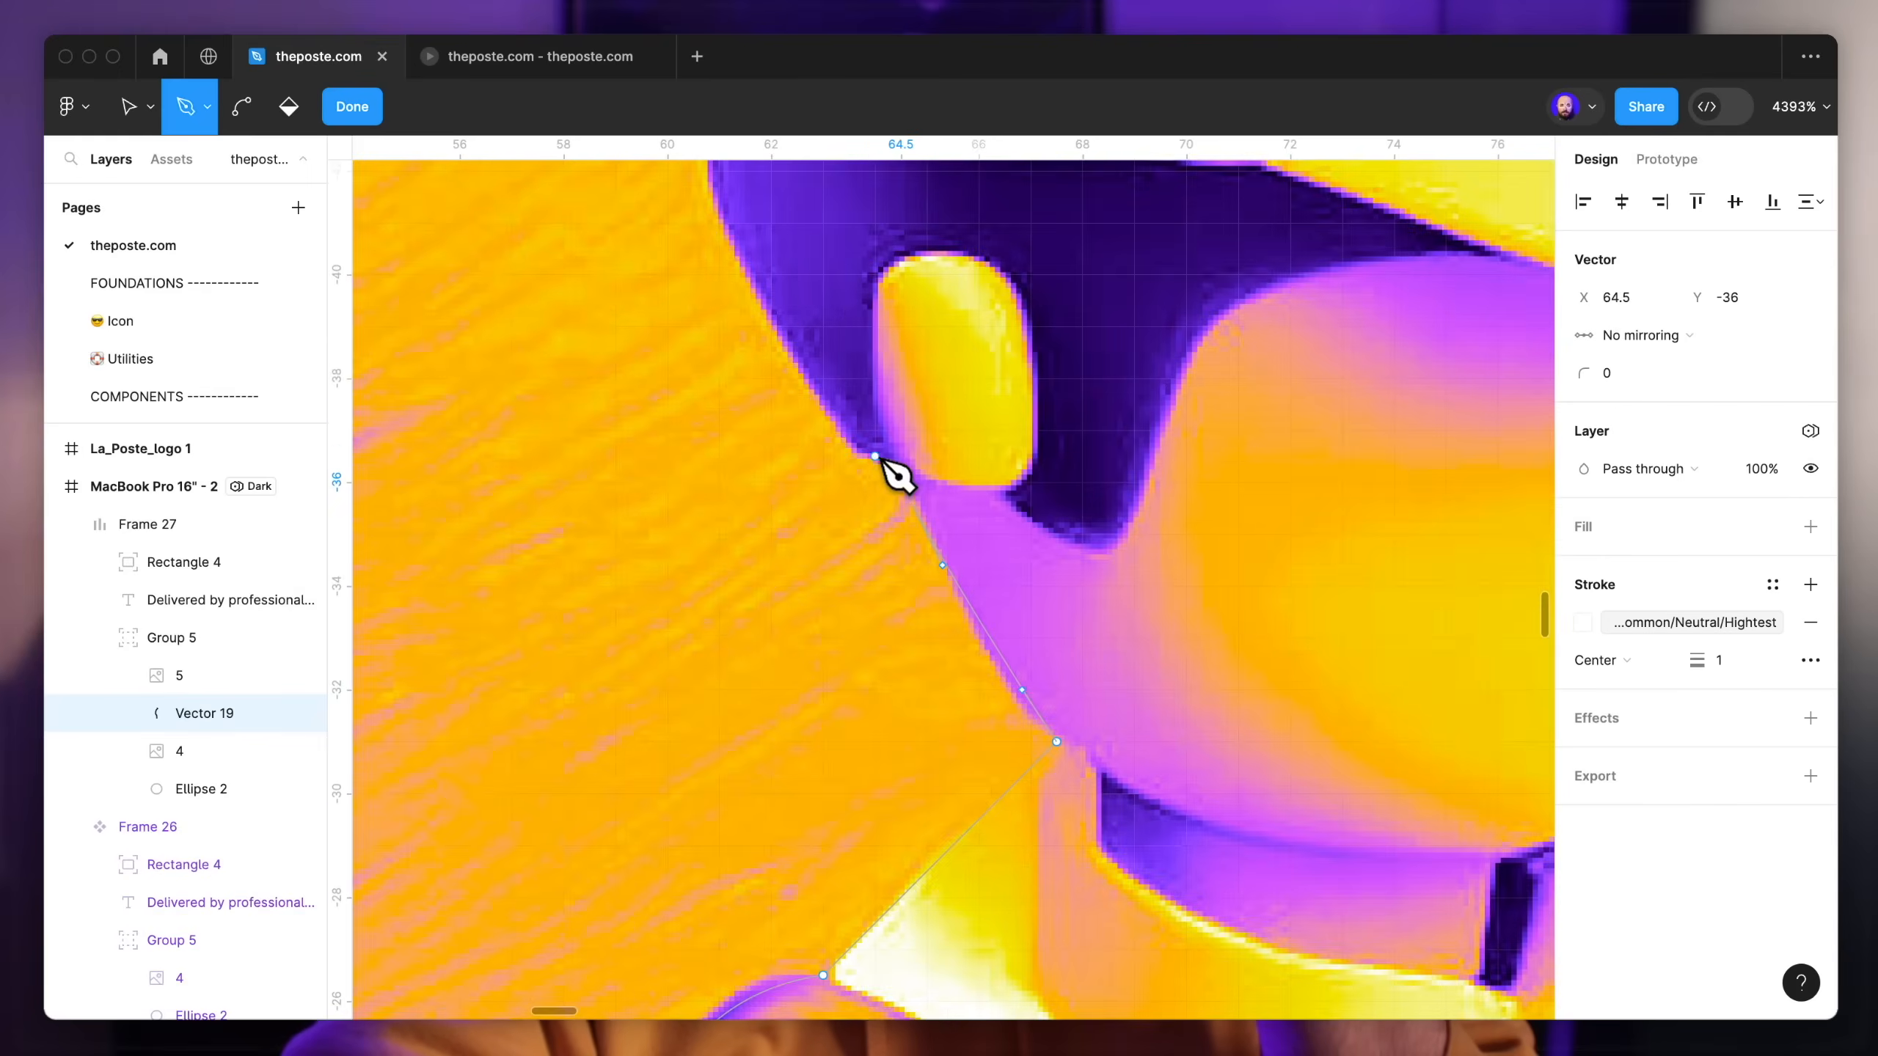
{"action": "scroll", "coordinate": [892, 473], "scroll_direction": "up", "scroll_amount": 5}
{"action": "left_click_drag", "start_coordinate": [987, 255], "coordinate": [1148, 241]}
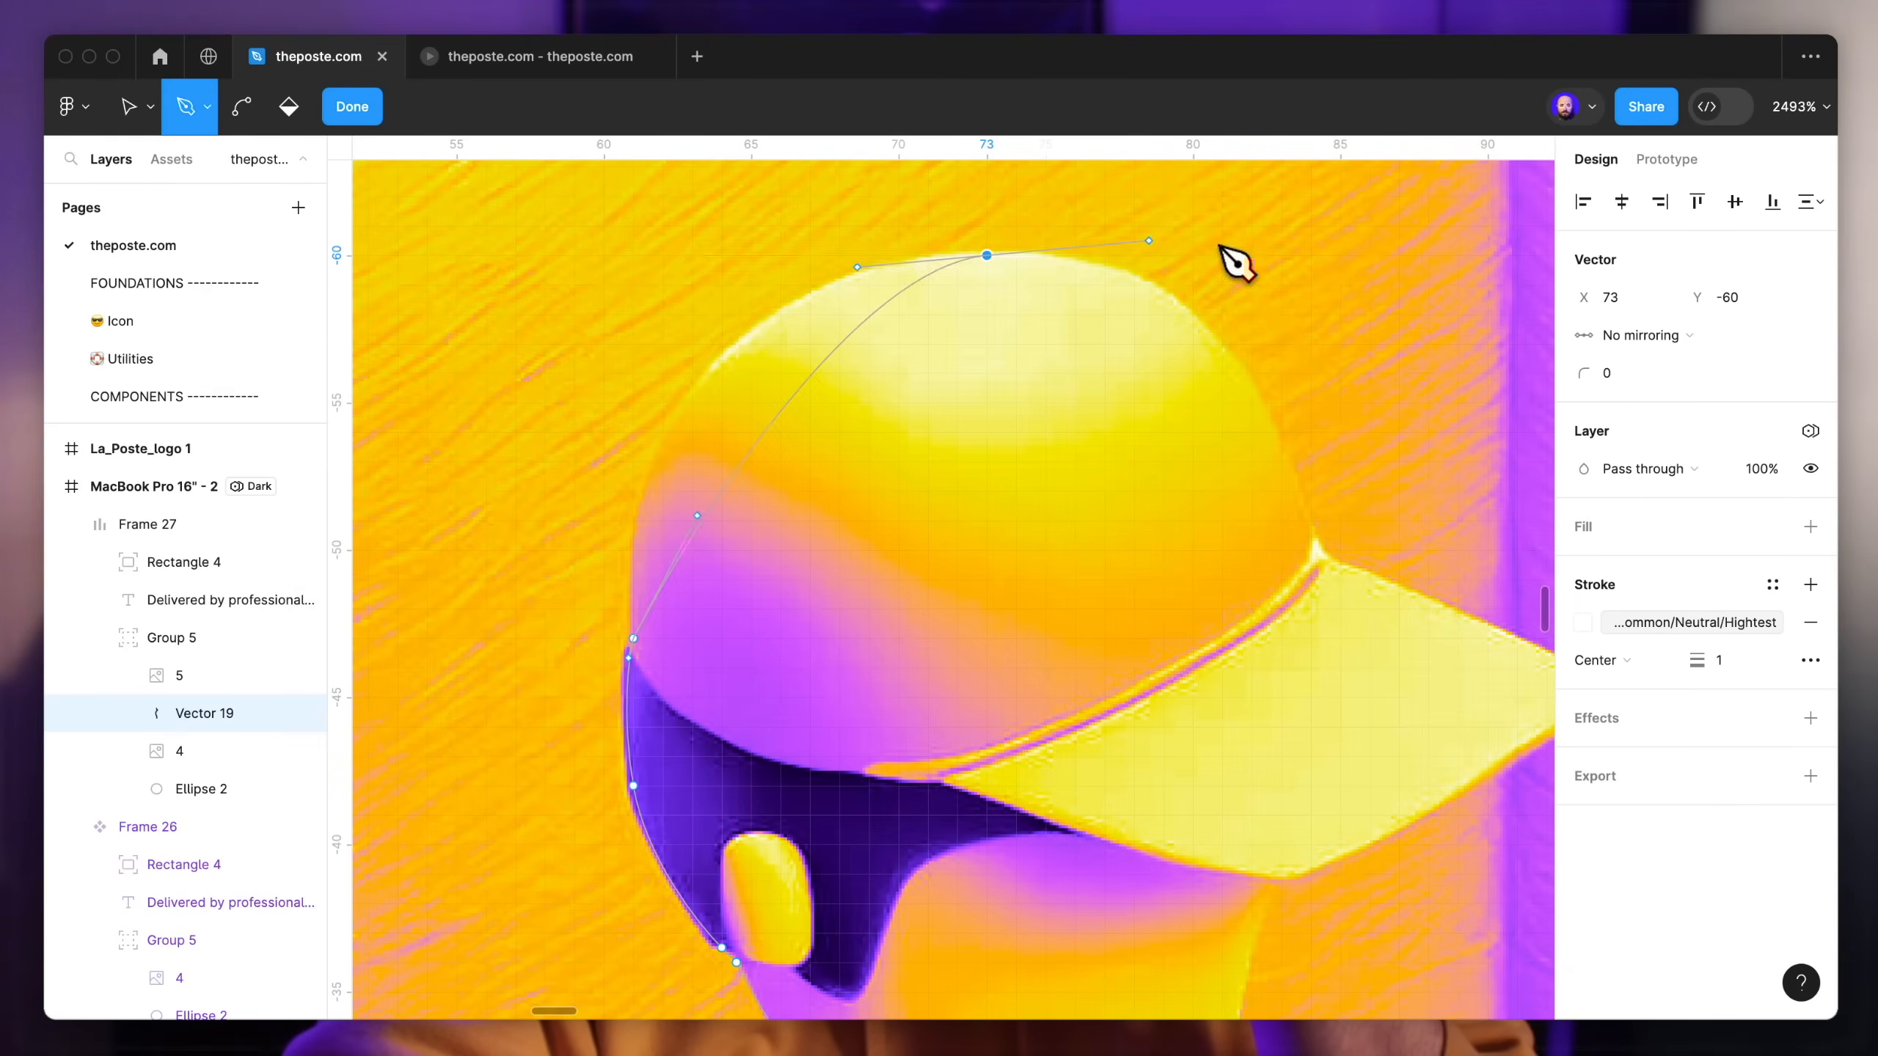
{"action": "scroll", "coordinate": [1323, 562], "scroll_direction": "right", "scroll_amount": 5}
{"action": "left_click_drag", "start_coordinate": [1245, 637], "coordinate": [1409, 698]}
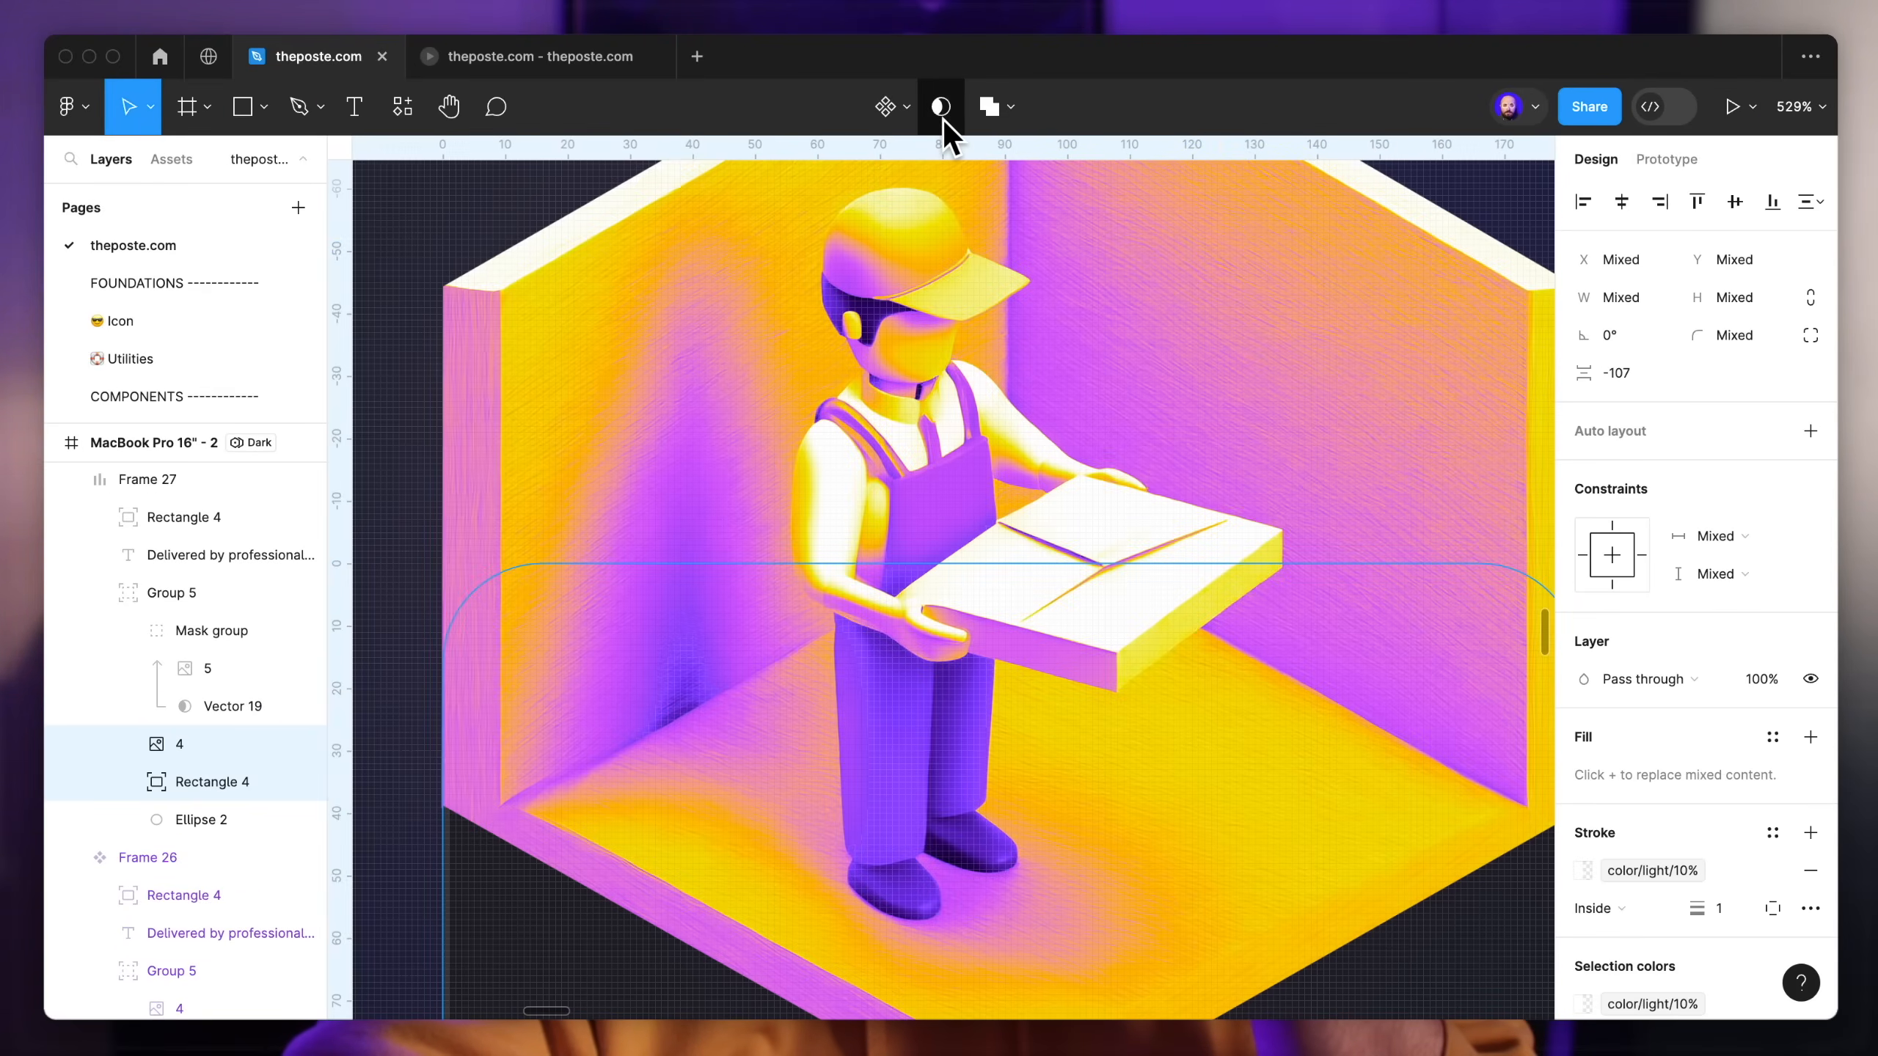
Step: Mask the postman and envelope cube images with their rounded card rectangles, leaving the traced cut-outs above
{"action": "left_click", "coordinate": [942, 108]}
{"action": "scroll", "coordinate": [1208, 381], "scroll_direction": "down", "scroll_amount": 5}
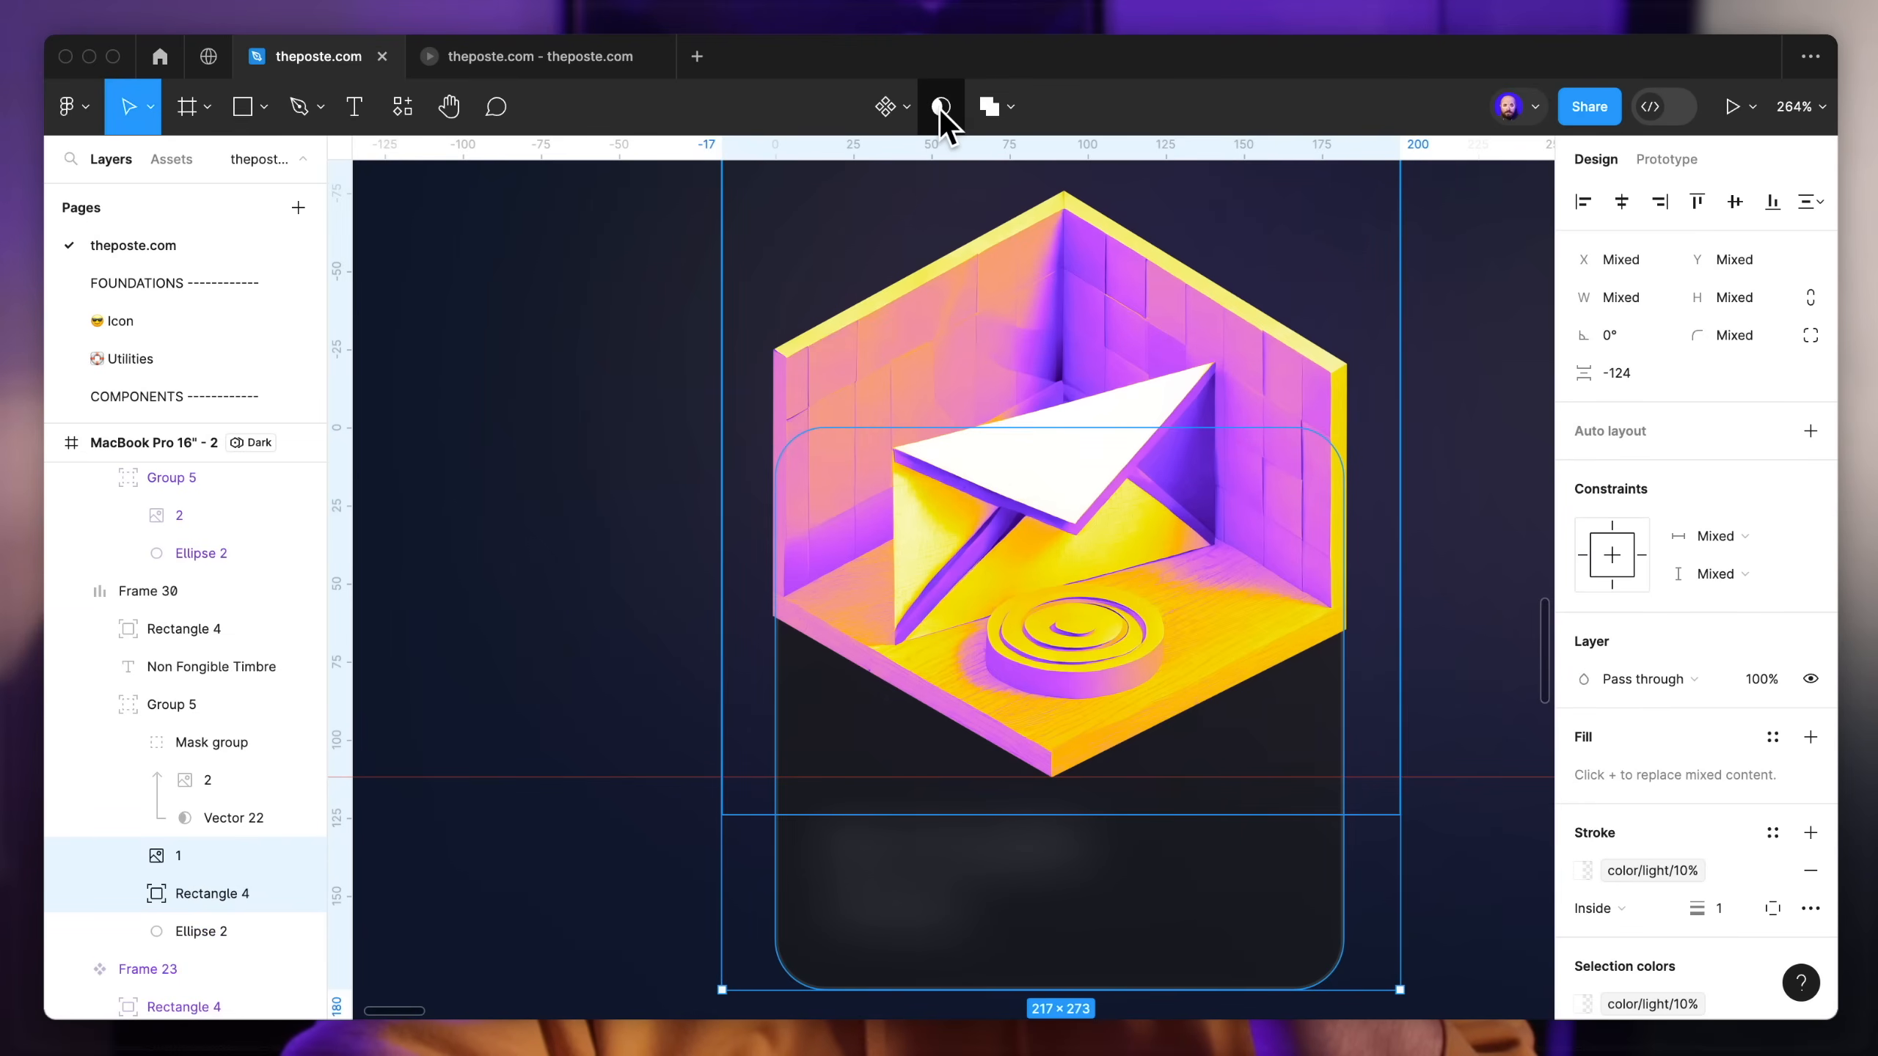
{"action": "left_click", "coordinate": [940, 107]}
Step: Swap the landing page's "Written with our AI assistant" card instance for the masked version, Frame 29
{"action": "scroll", "coordinate": [1073, 716], "scroll_direction": "down", "scroll_amount": 5}
{"action": "left_click", "coordinate": [1072, 716]}
{"action": "scroll", "coordinate": [1073, 717], "scroll_direction": "right", "scroll_amount": 3}
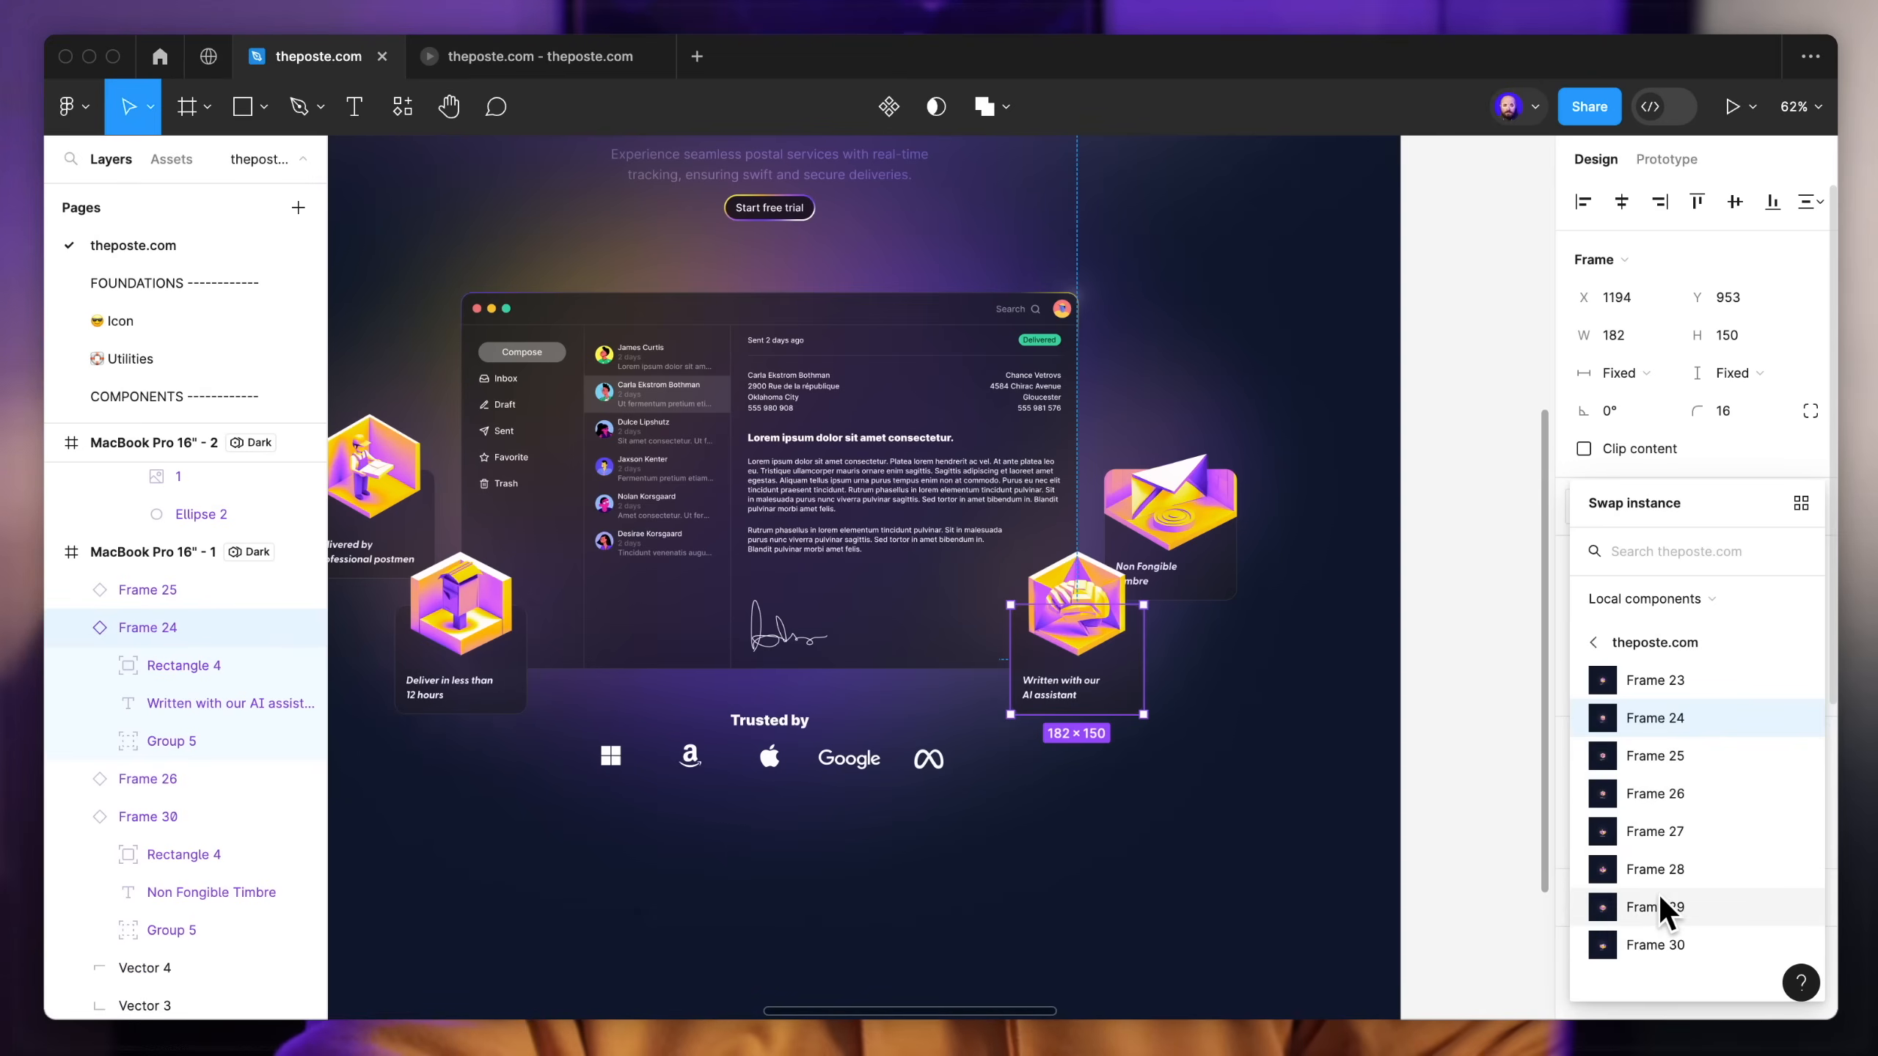
{"action": "left_click", "coordinate": [1655, 907]}
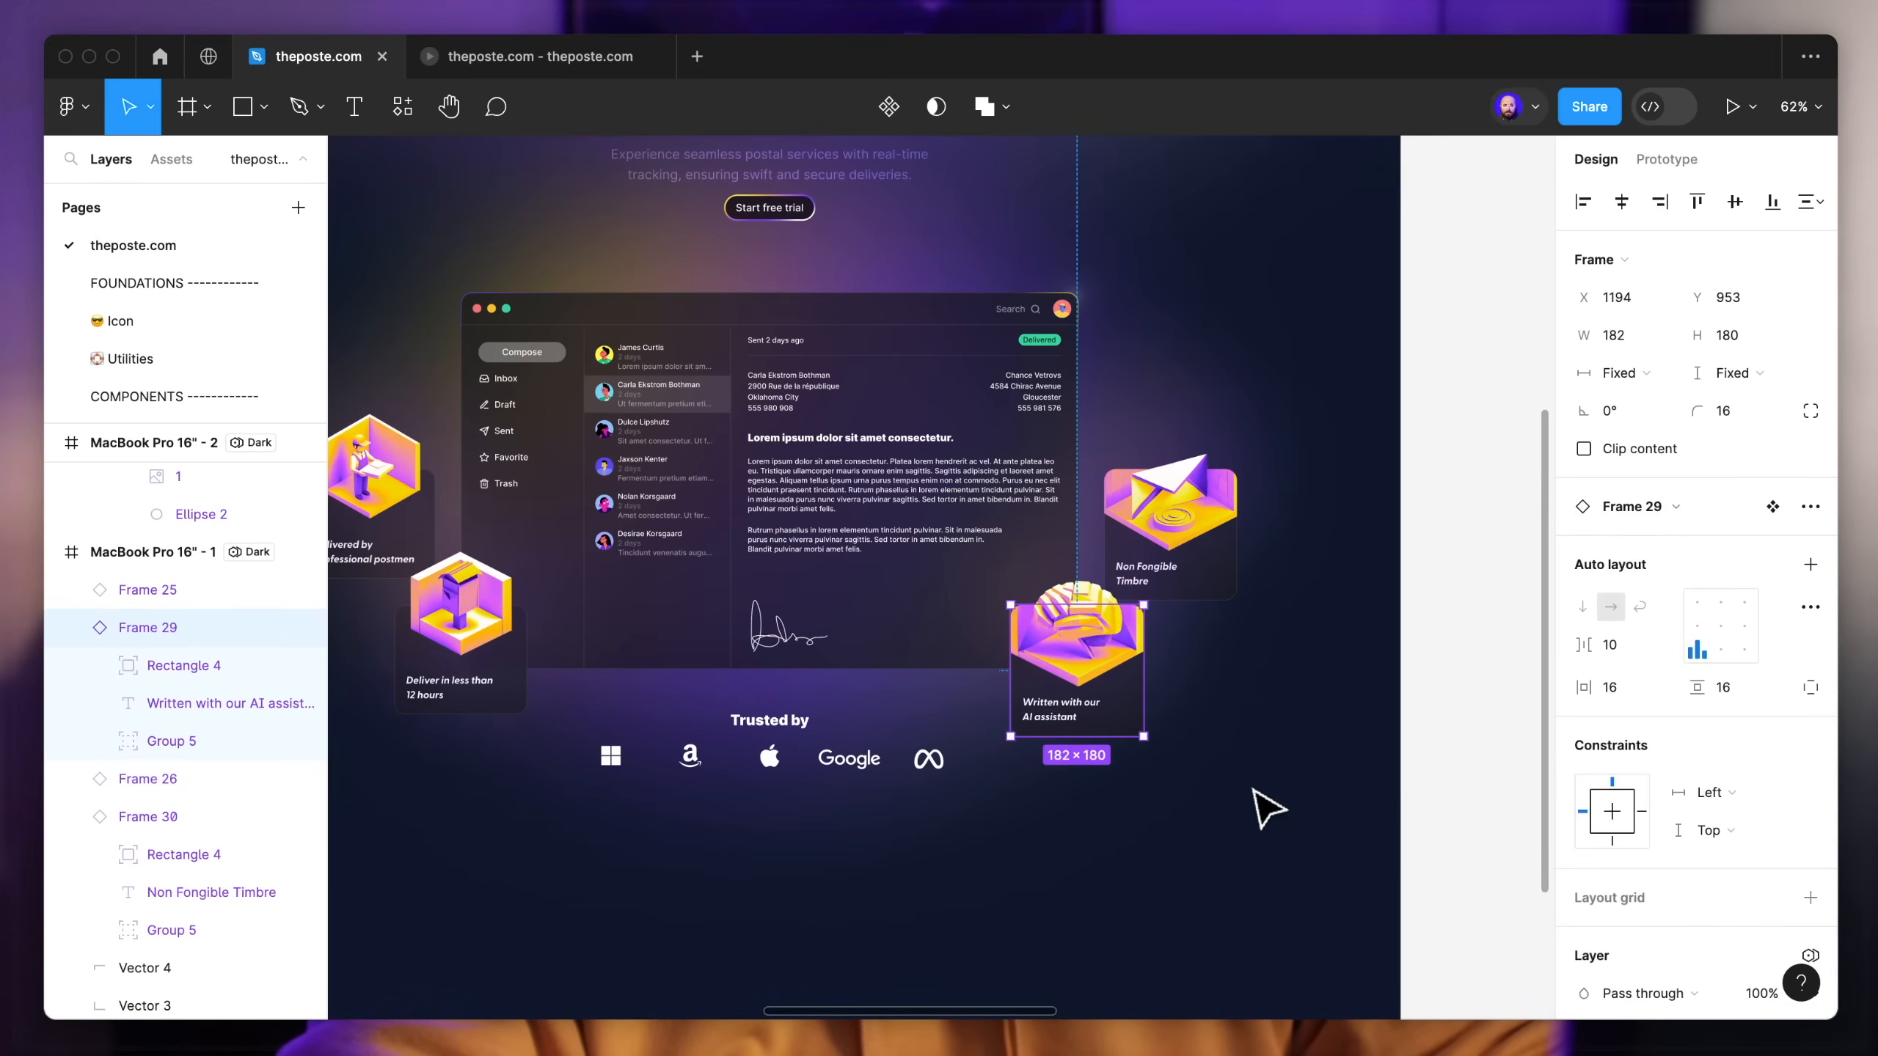
{"action": "left_click", "coordinate": [1268, 808]}
{"action": "scroll", "coordinate": [1256, 799], "scroll_direction": "left", "scroll_amount": 5}
Step: Slightly lower the saturation of the mailbox, brain and envelope images in the masked feature cards
{"action": "left_click", "coordinate": [782, 672]}
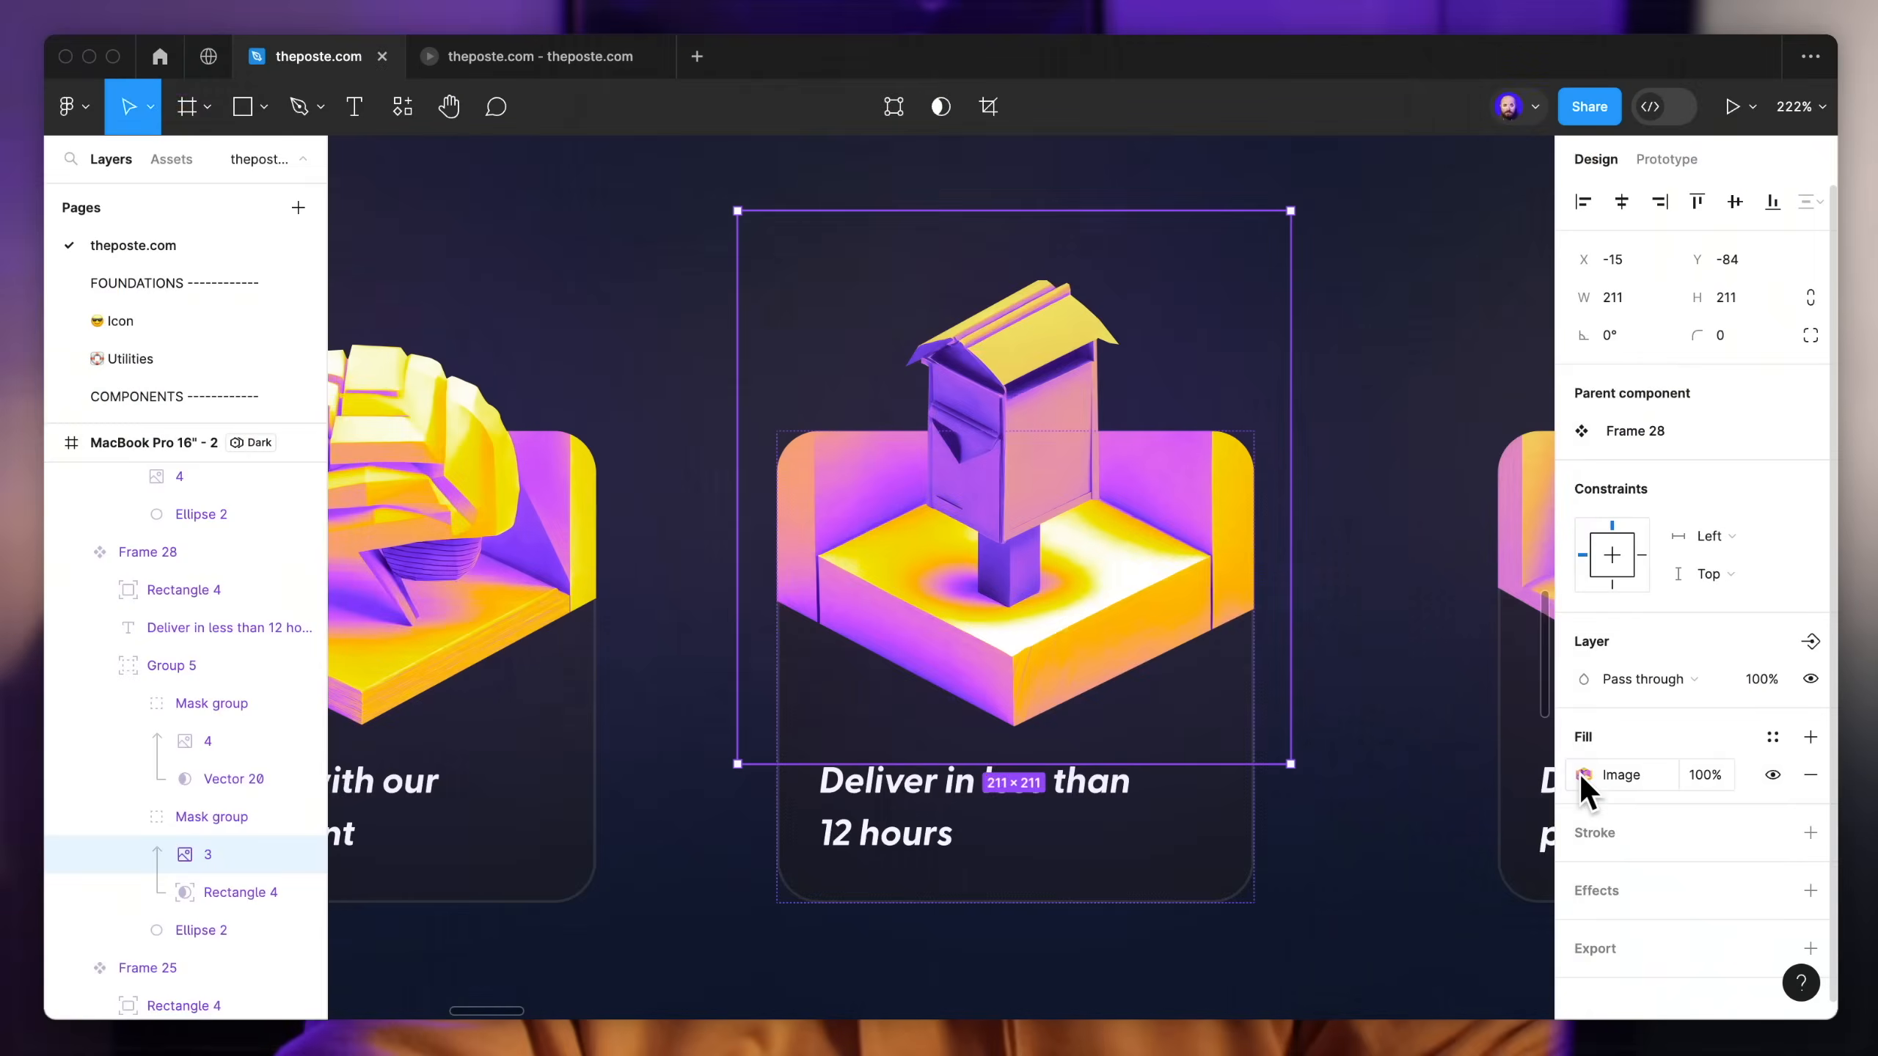
{"action": "left_click", "coordinate": [1582, 775]}
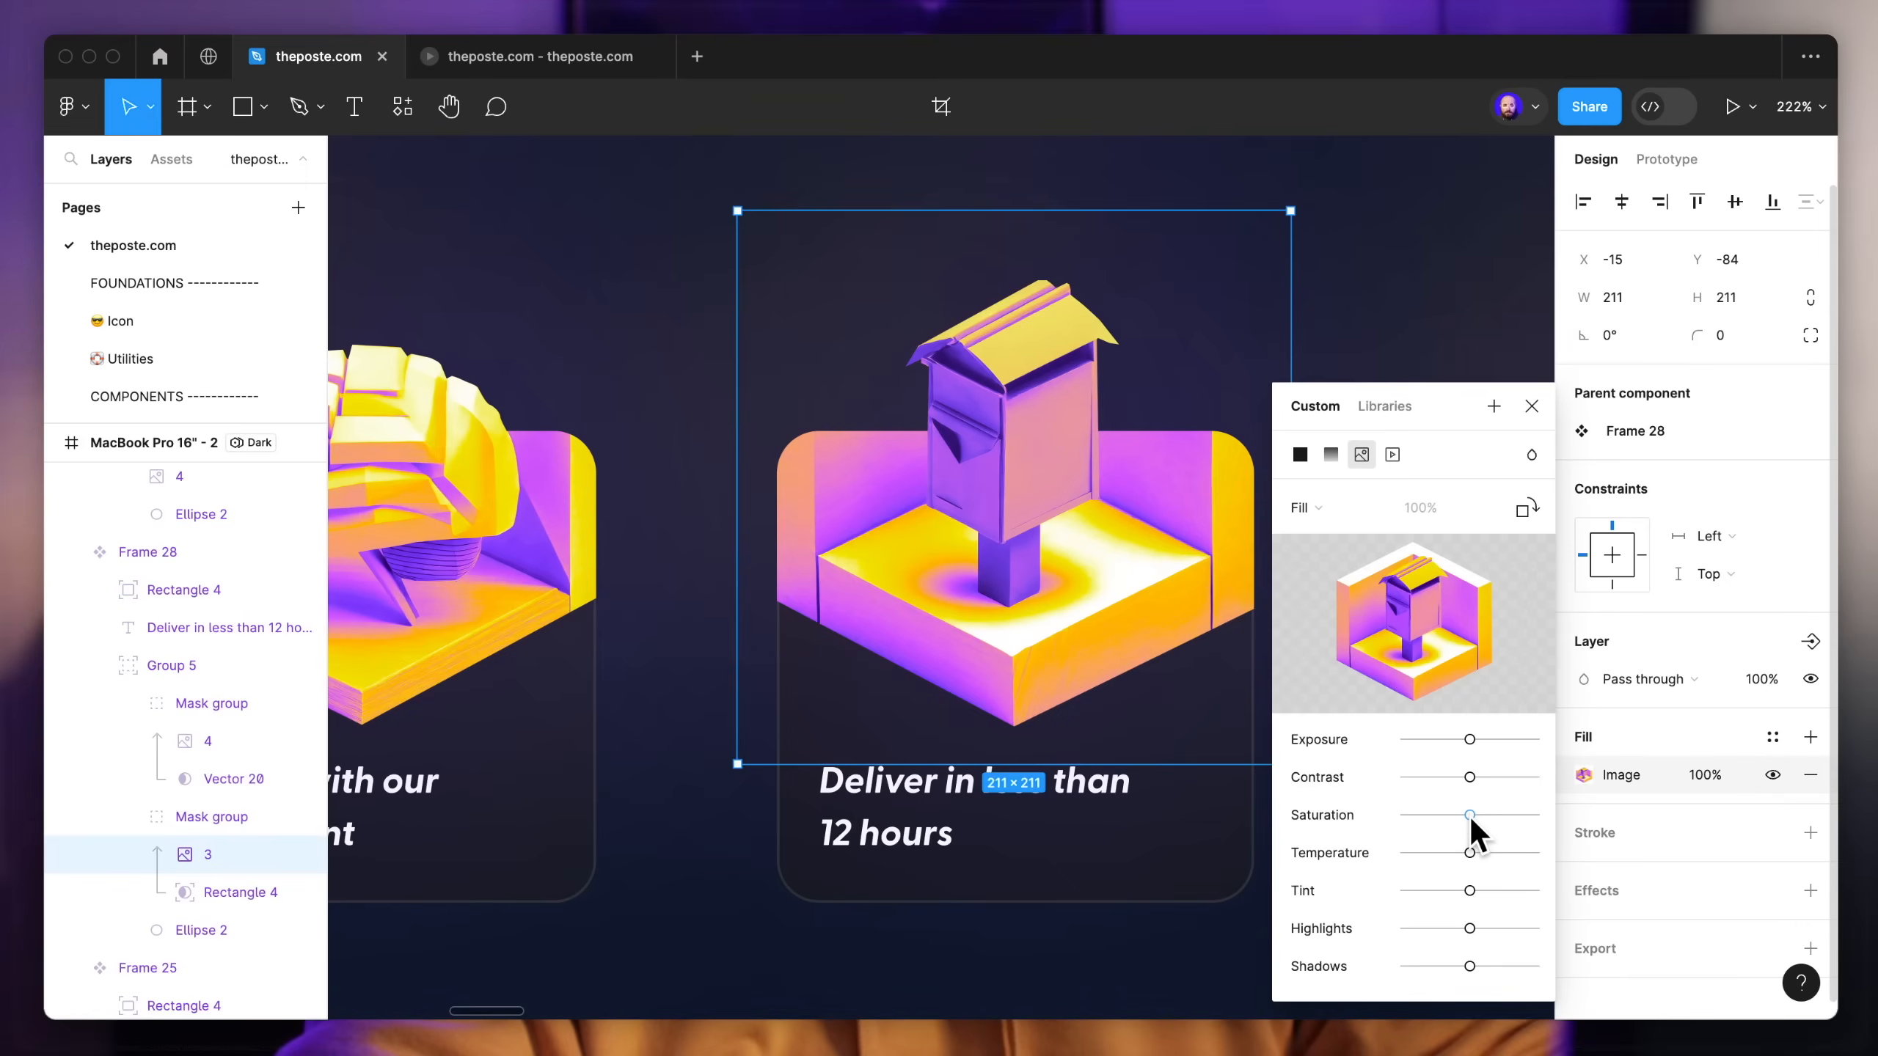
{"action": "scroll", "coordinate": [1027, 658], "scroll_direction": "left", "scroll_amount": 5}
{"action": "left_click", "coordinate": [1027, 658], "text": "super"}
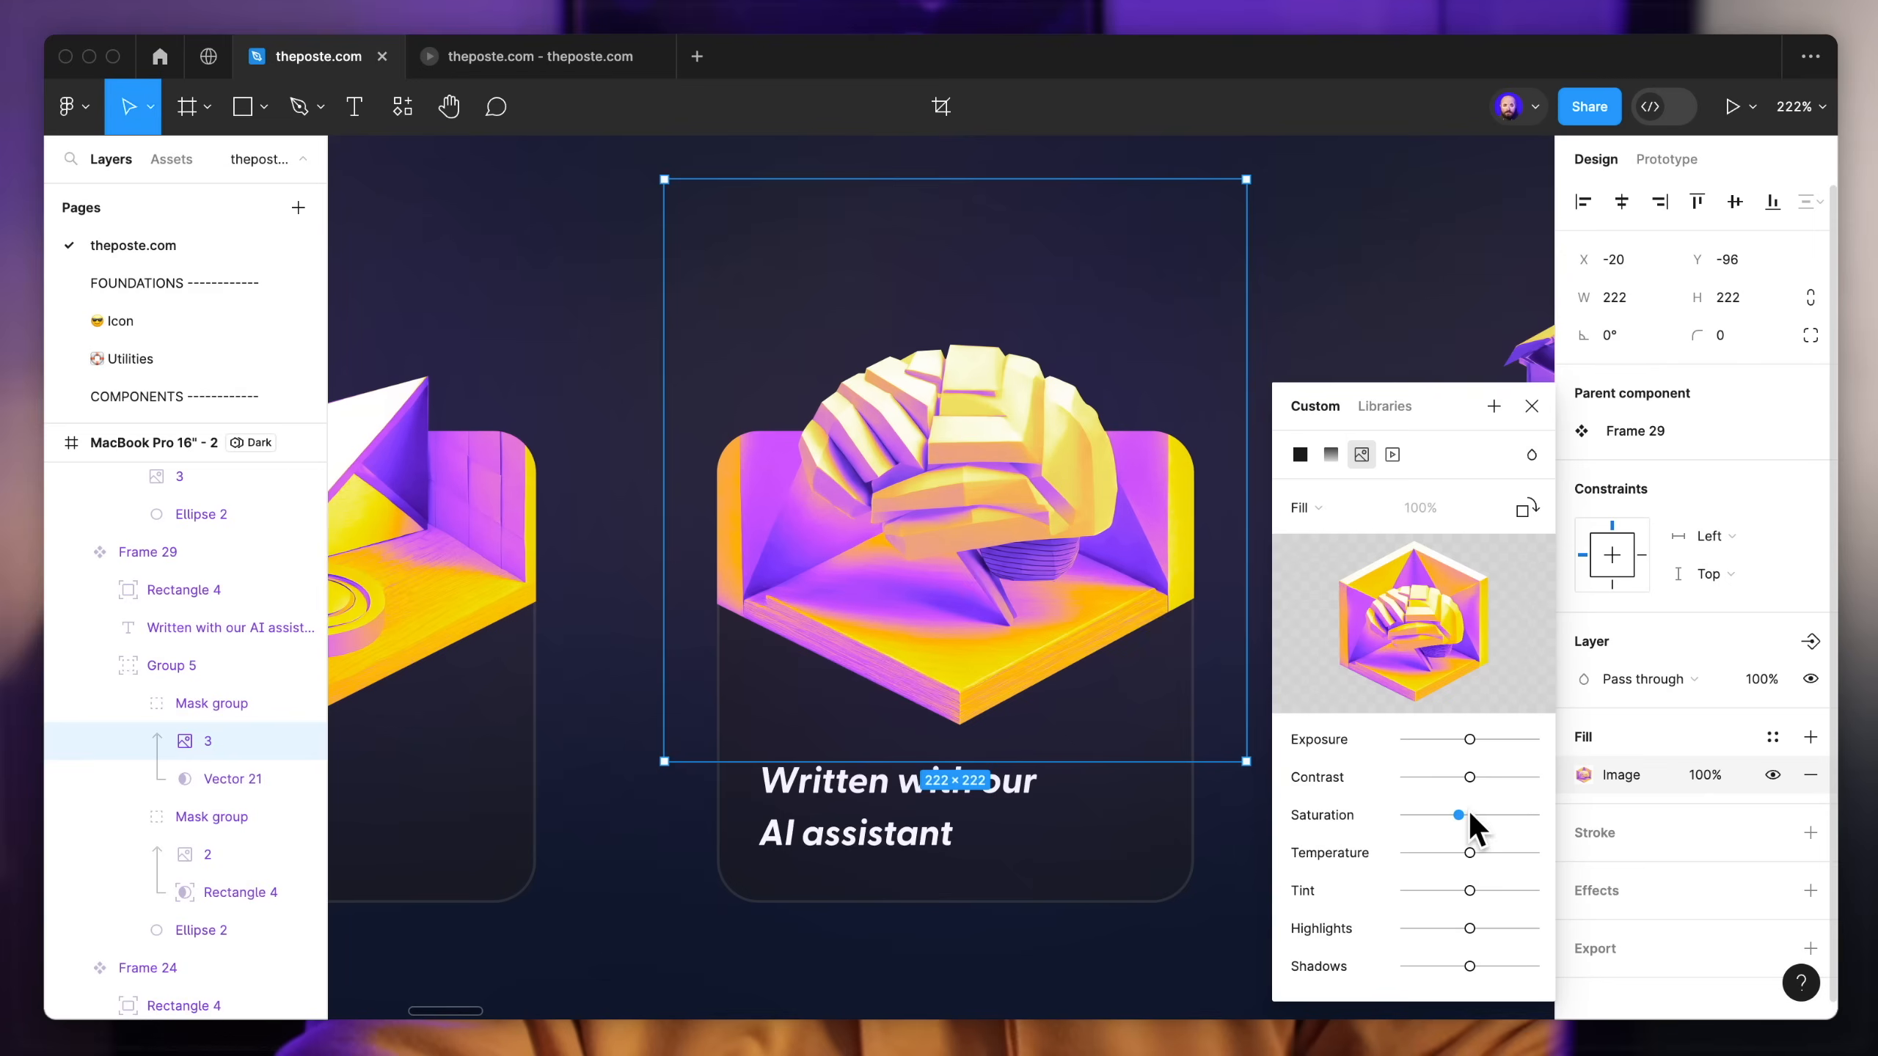
{"action": "left_click", "coordinate": [1582, 774]}
{"action": "left_click", "coordinate": [1582, 775]}
{"action": "scroll", "coordinate": [1466, 810], "scroll_direction": "left", "scroll_amount": 5}
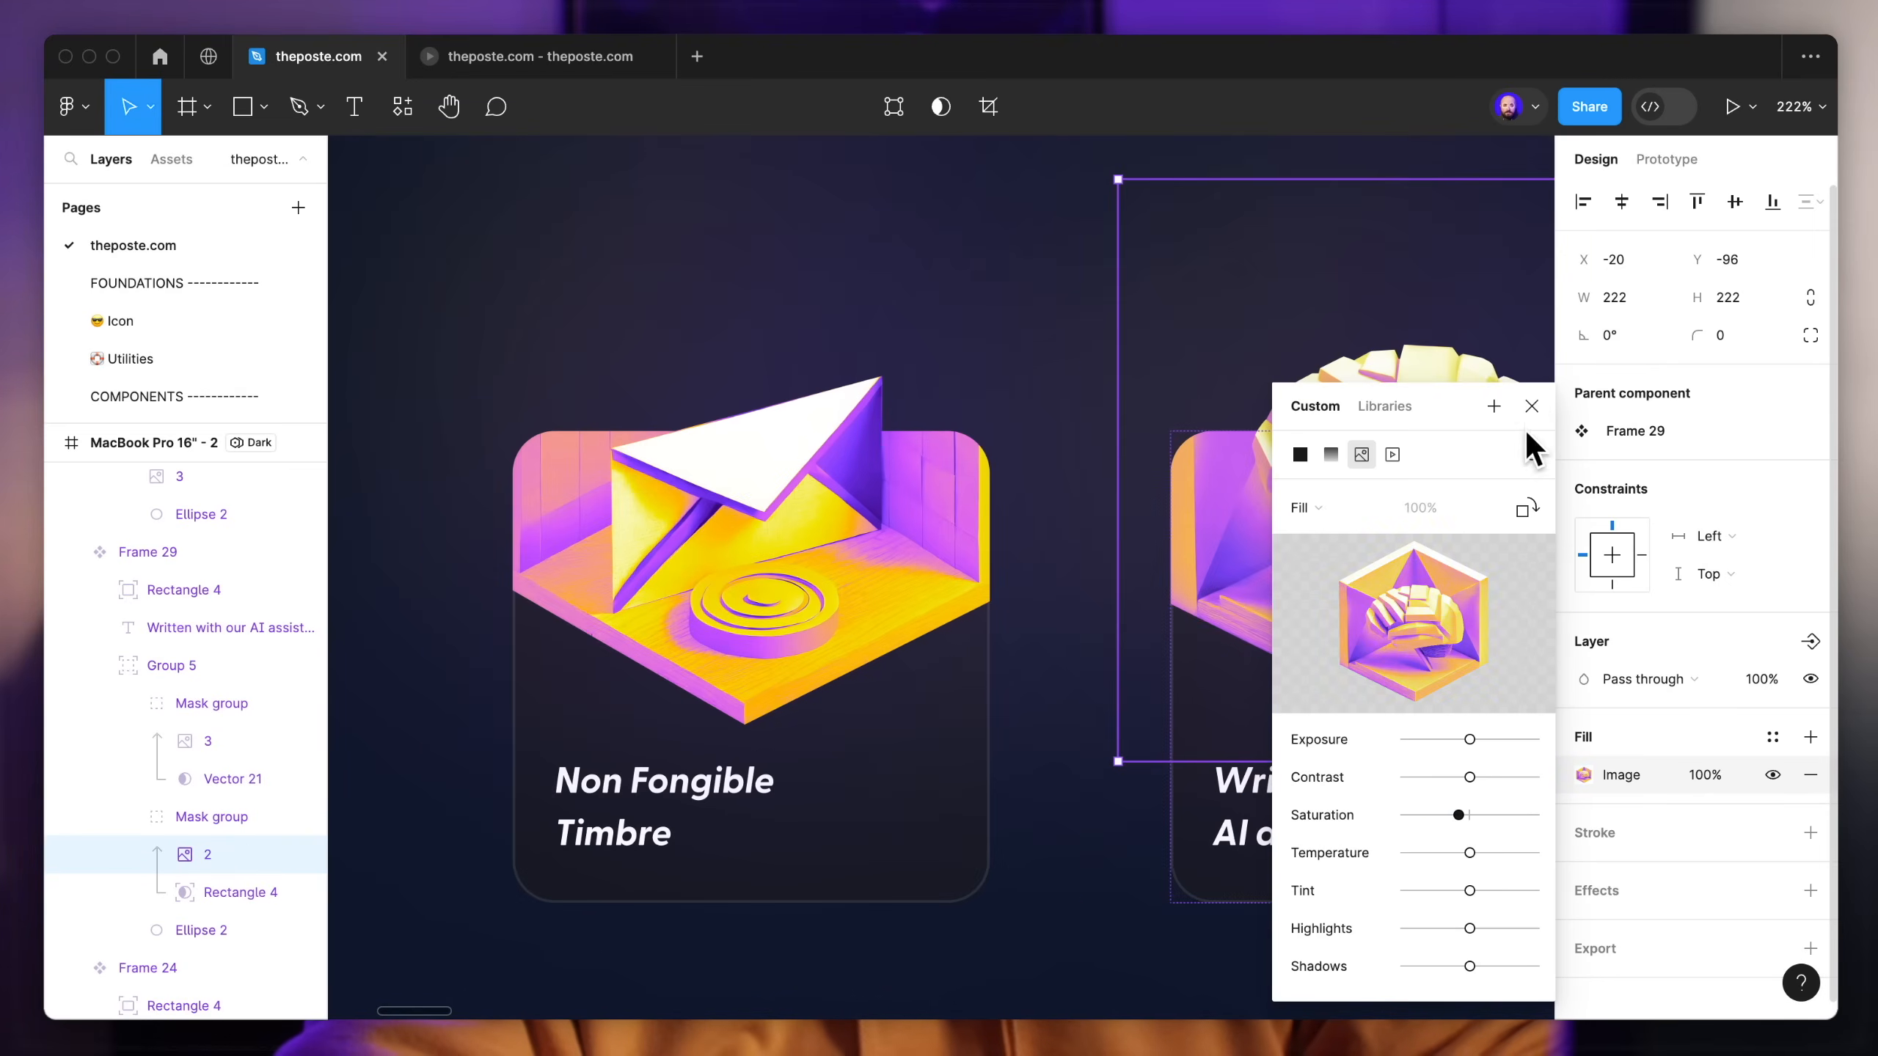
{"action": "left_click", "coordinate": [754, 575], "text": "super"}
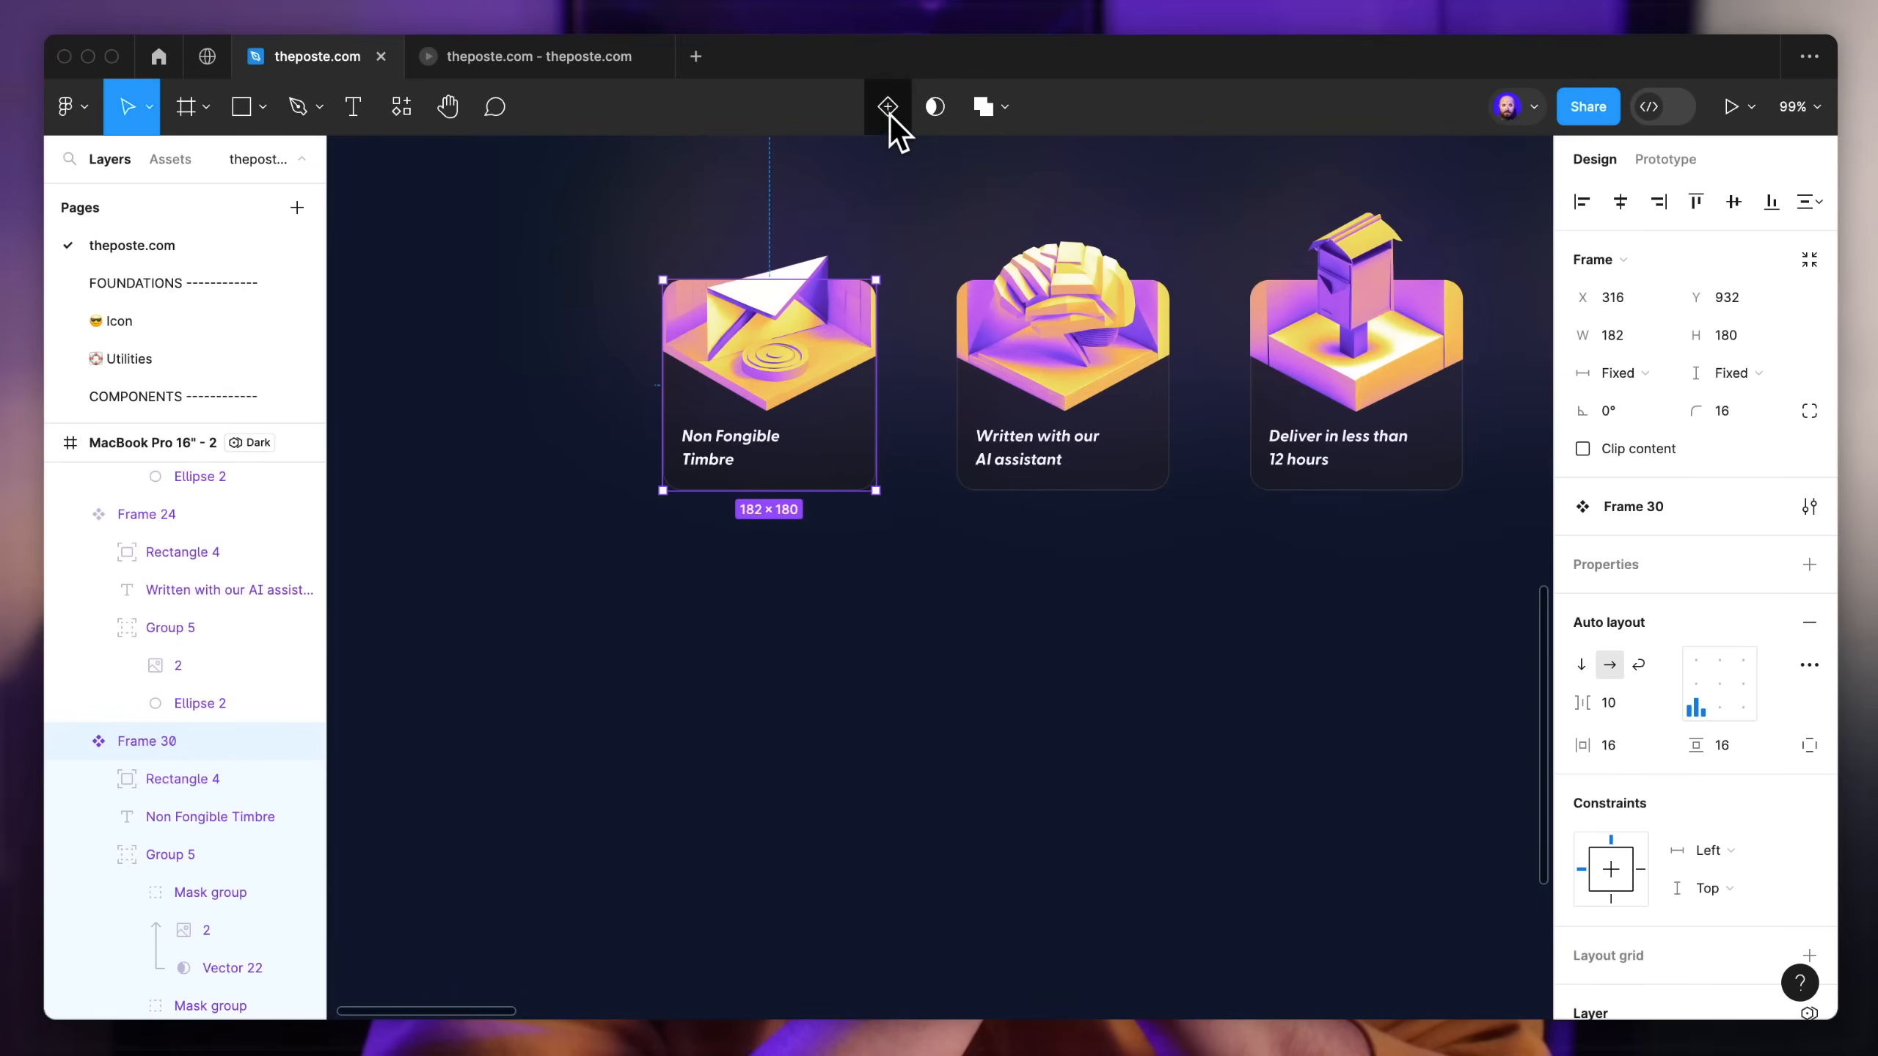
Step: Add a second variant to the "Non Fongible Timbre" card and link the default to it while hovering, with Gentle easing
{"action": "left_click", "coordinate": [887, 107]}
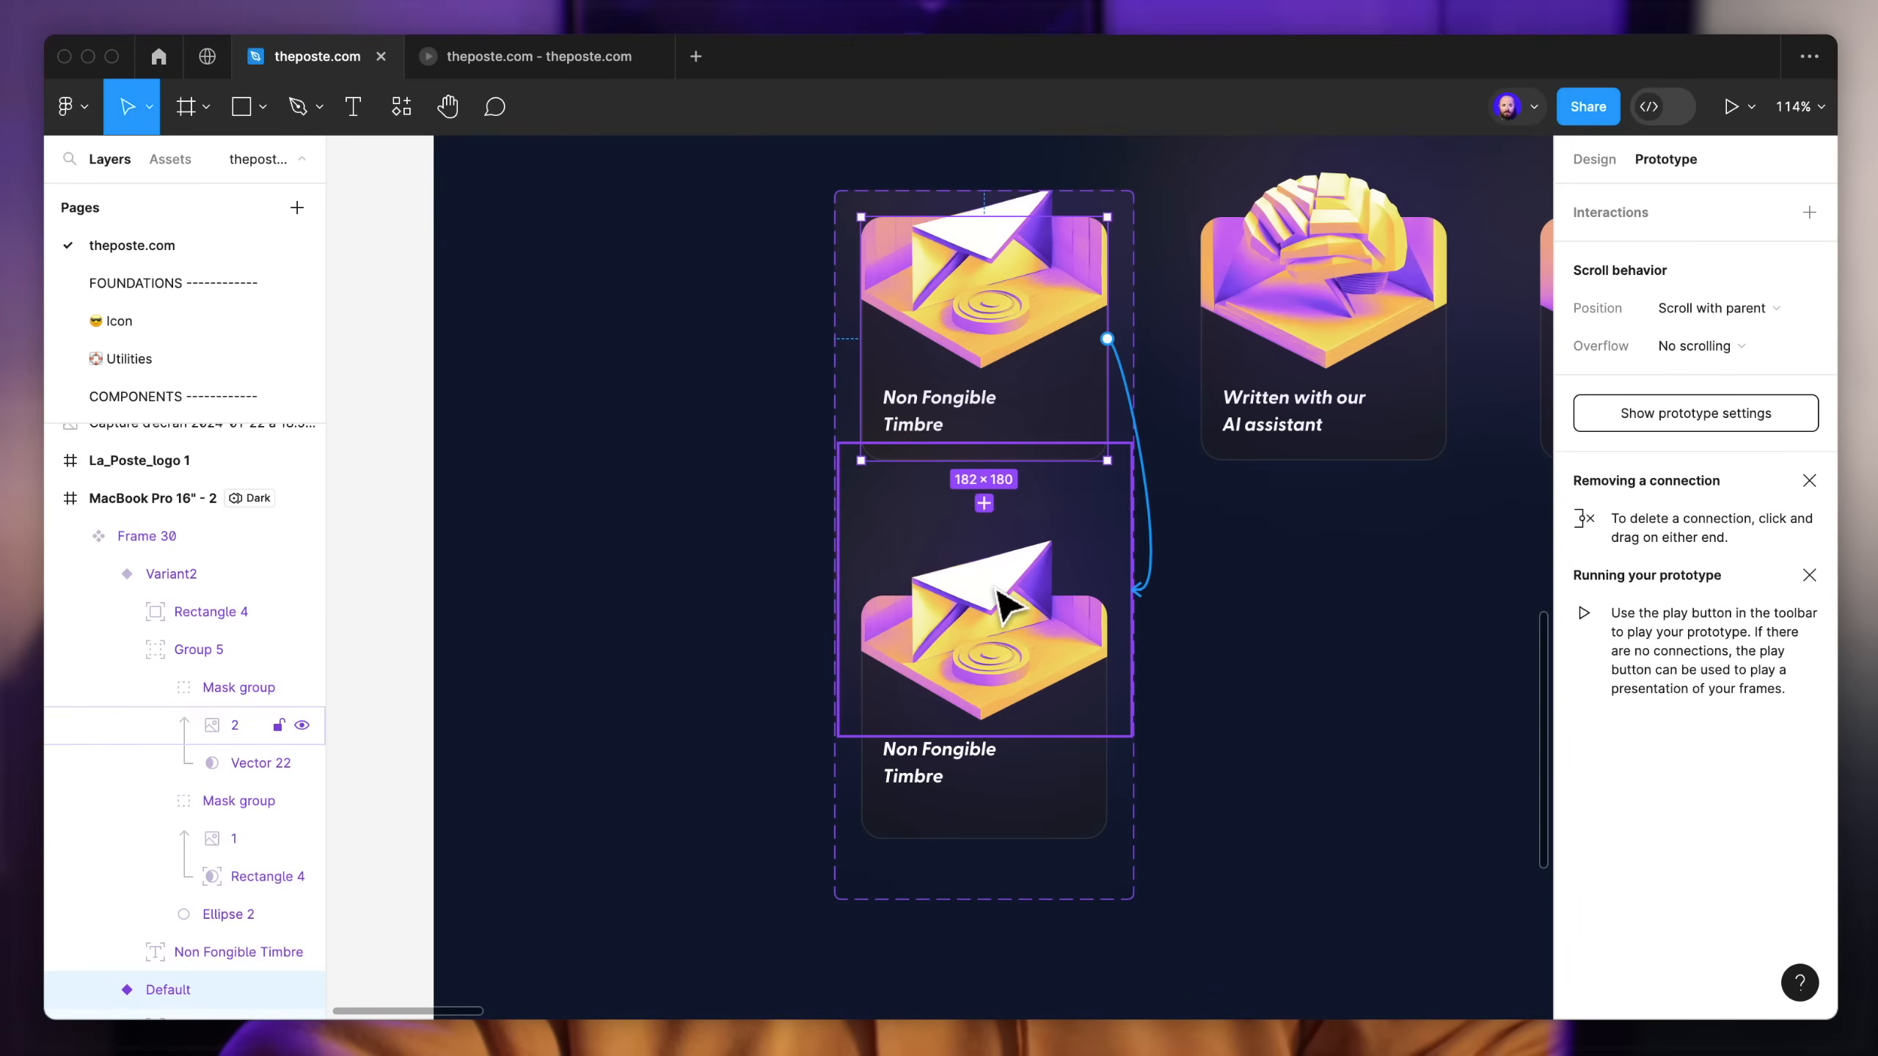
{"action": "left_click_drag", "start_coordinate": [991, 629], "coordinate": [989, 630]}
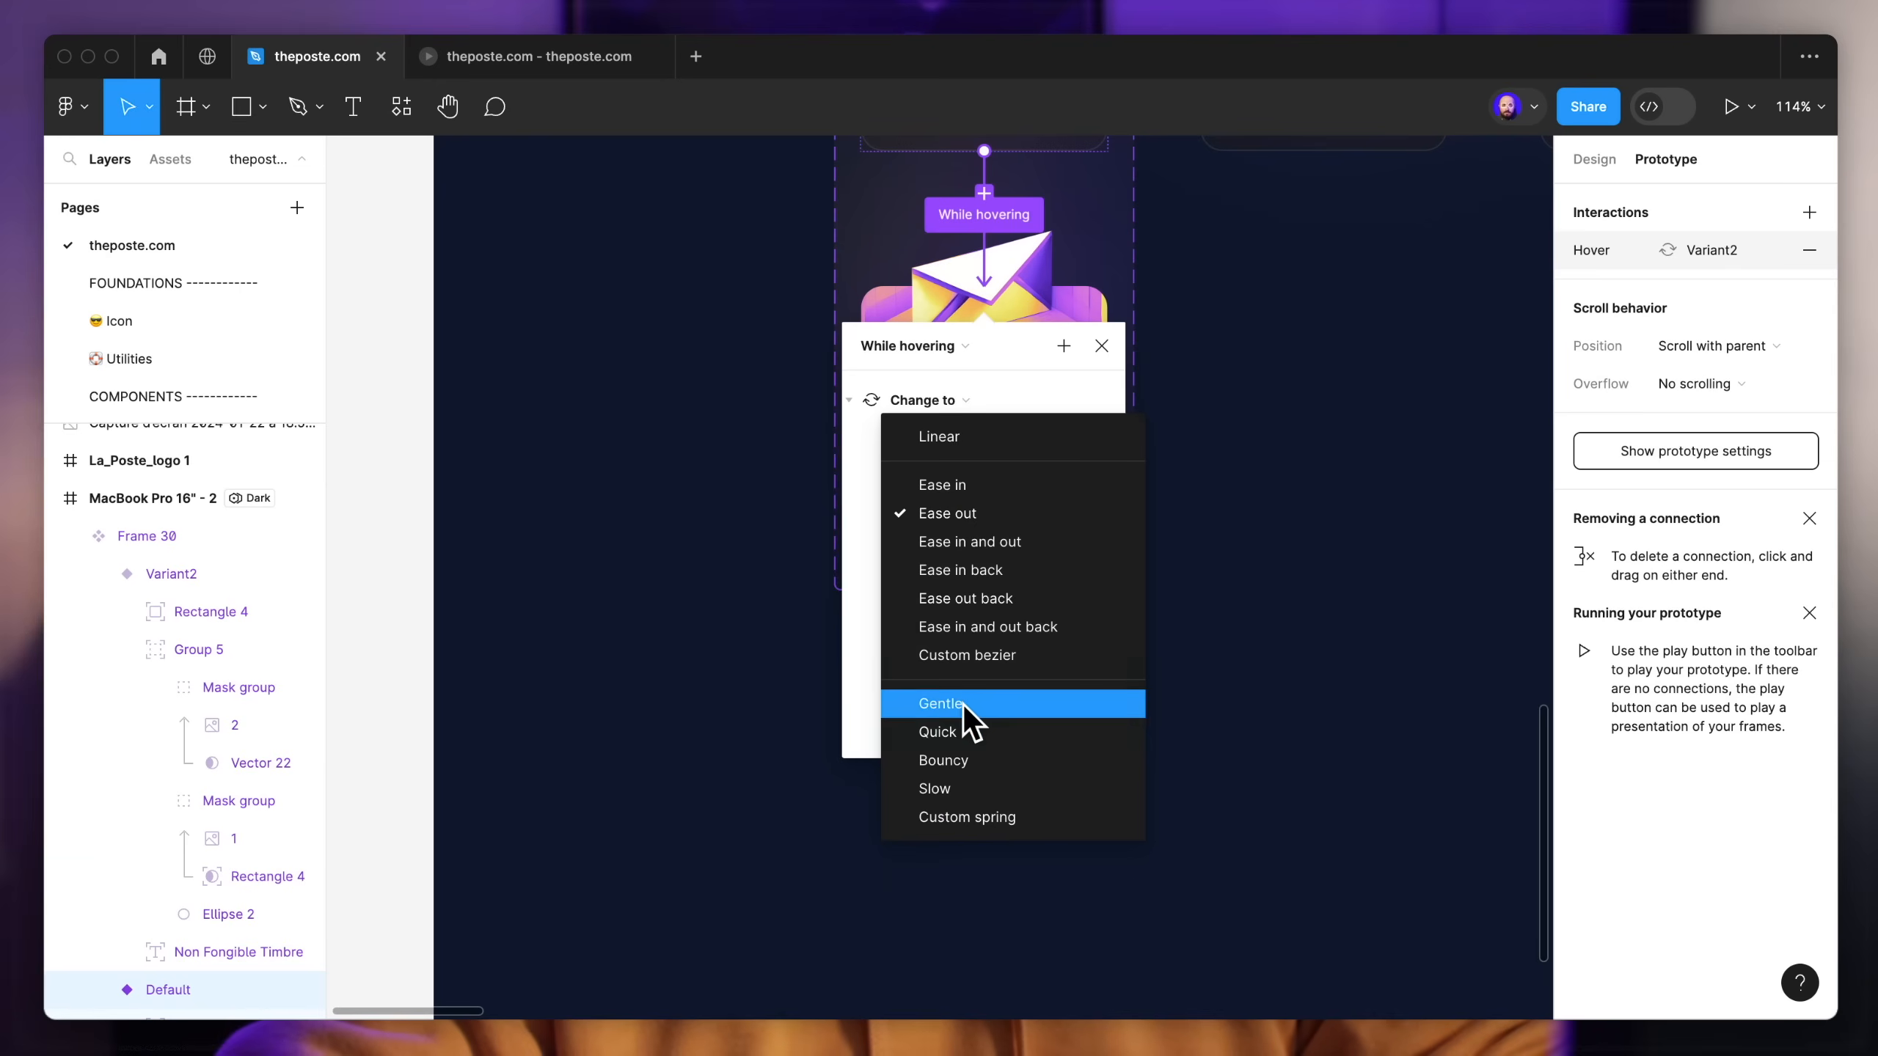
{"action": "left_click", "coordinate": [962, 704]}
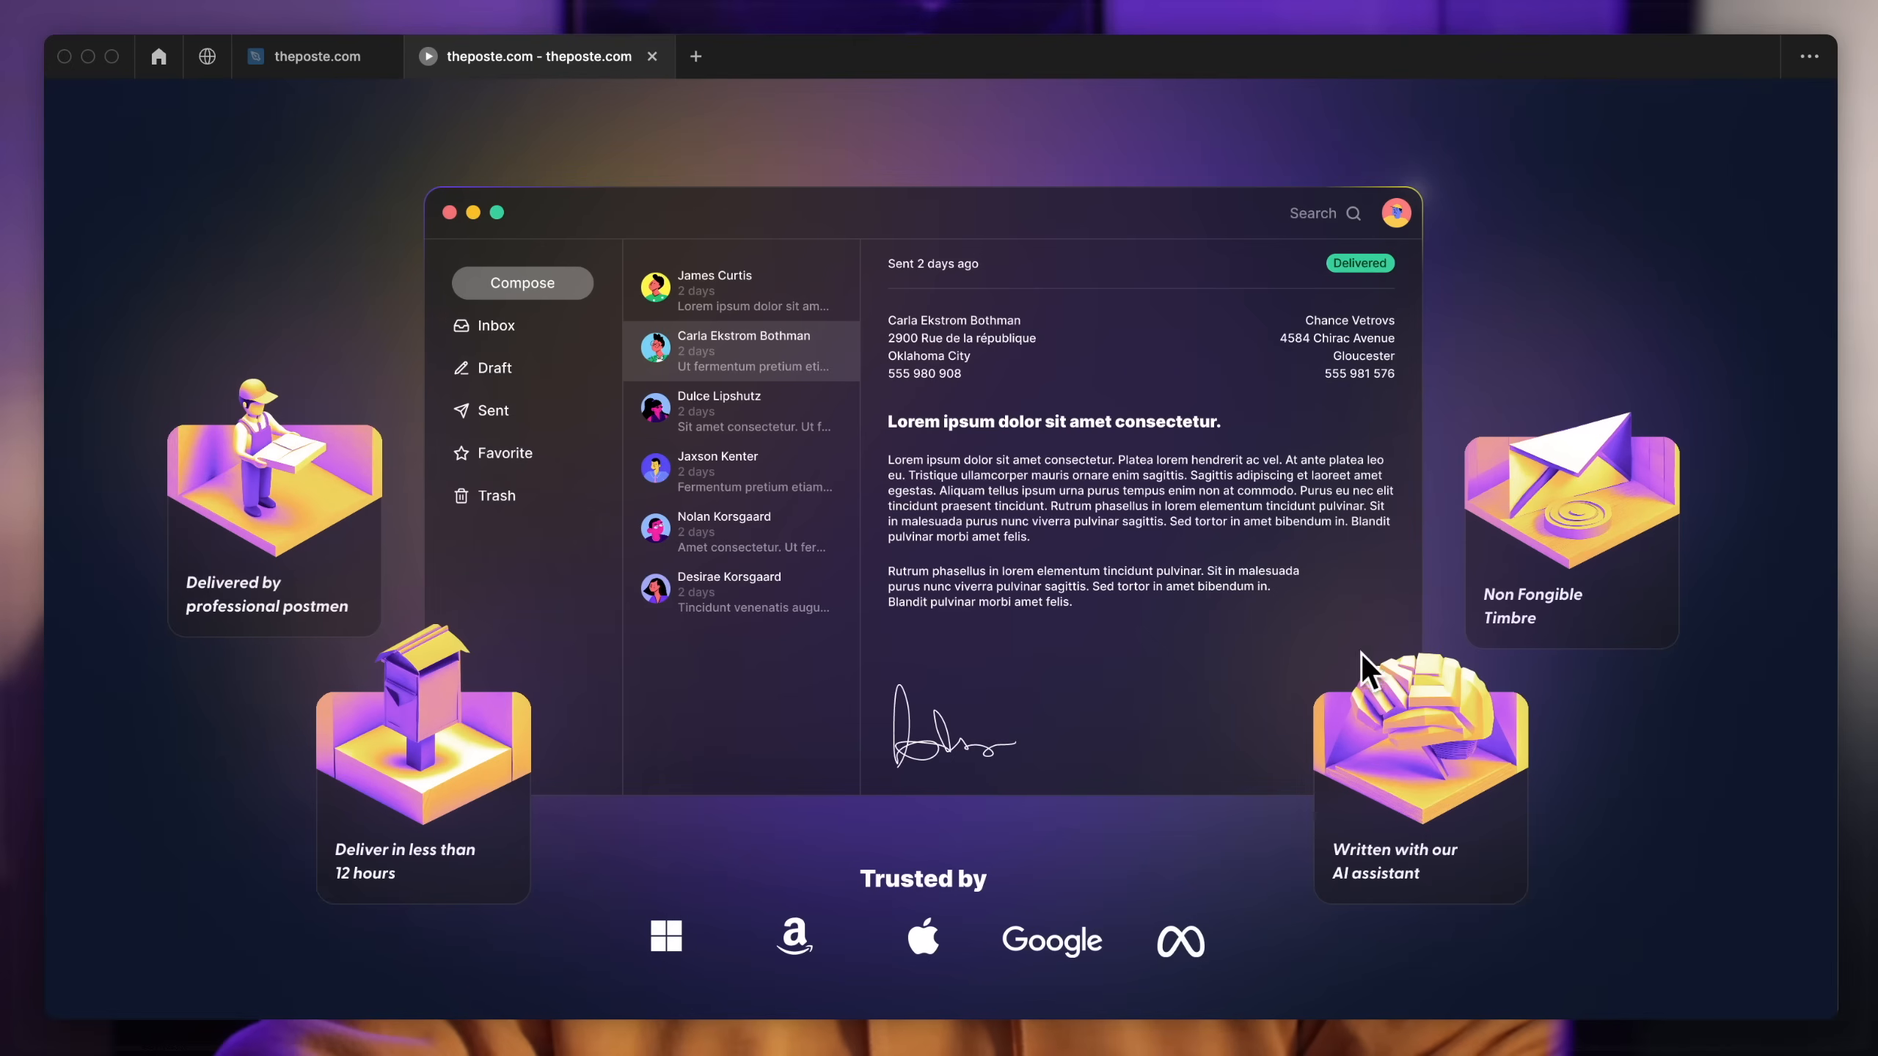
{"action": "mouse_move", "coordinate": [1517, 716]}
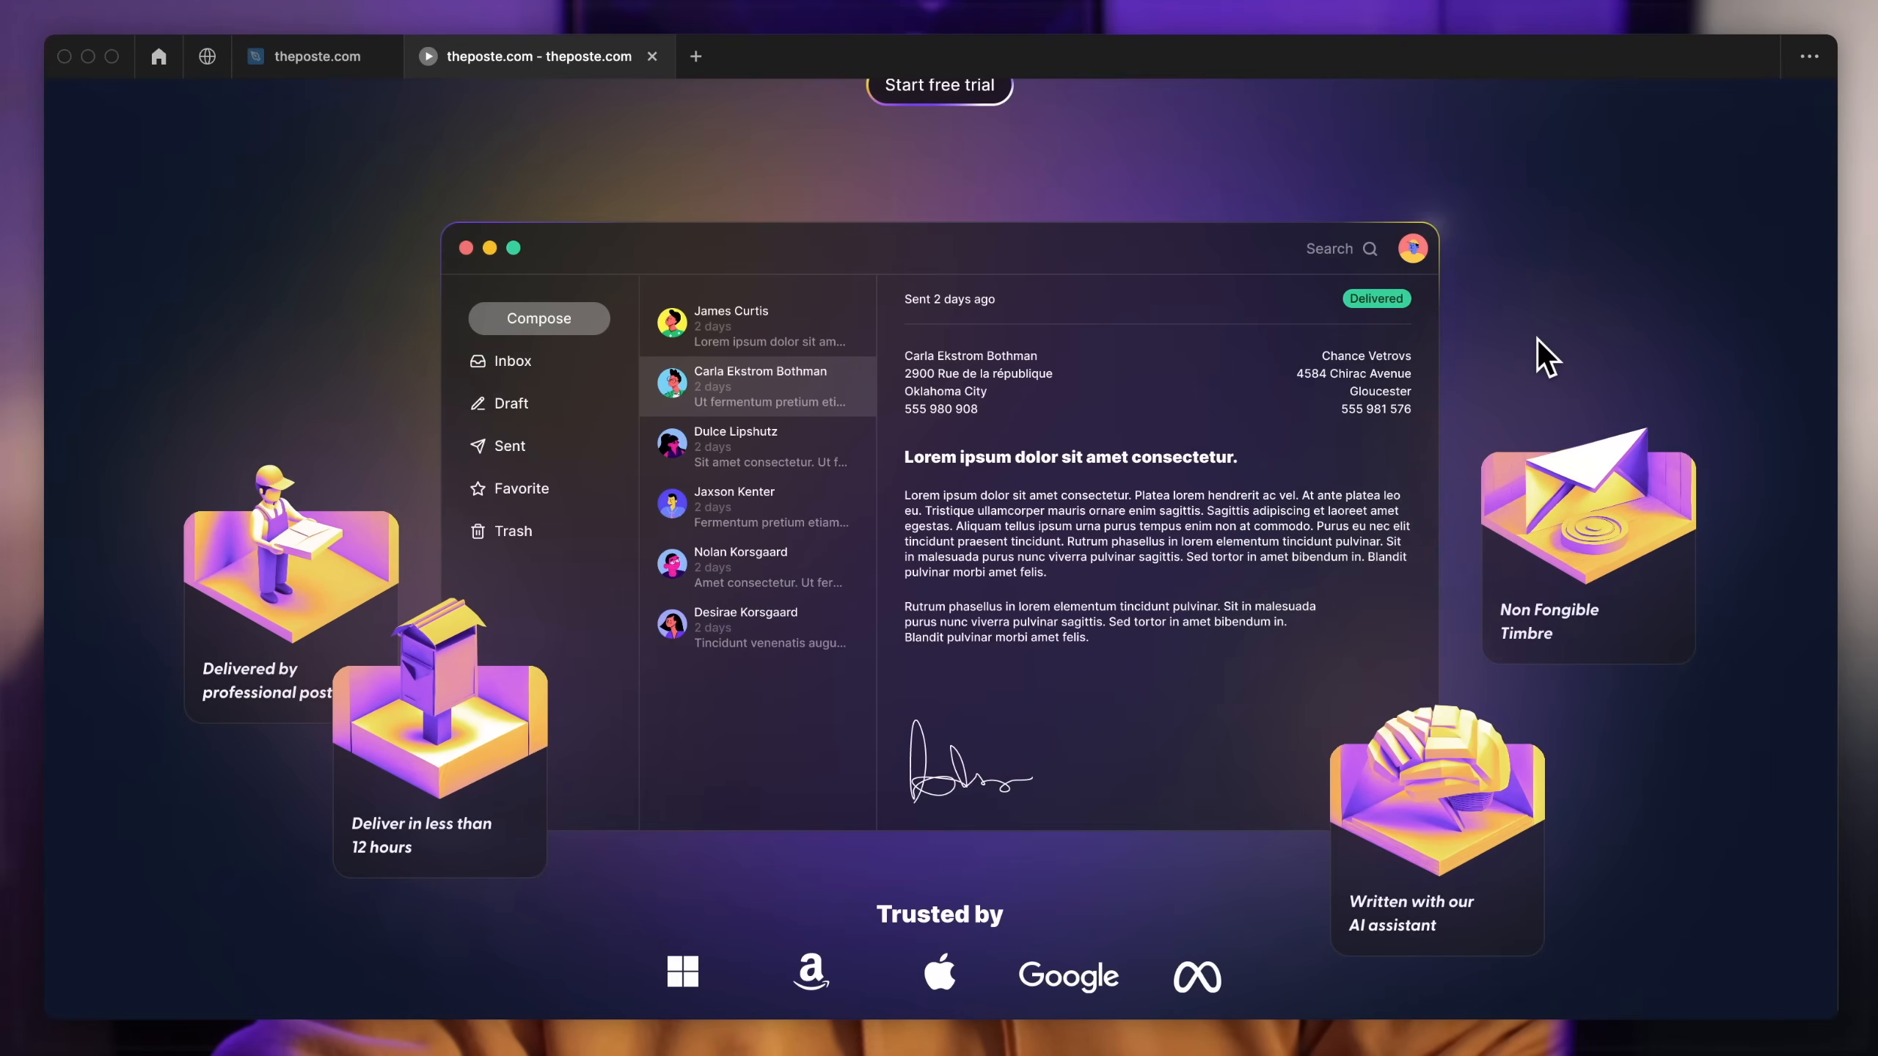
Step: Move the background gradient glow outside the landing page frame and make it a component with a second variant
{"action": "left_click", "coordinate": [328, 62]}
{"action": "left_click_drag", "start_coordinate": [765, 489], "coordinate": [1423, 489]}
{"action": "scroll", "coordinate": [1422, 488], "scroll_direction": "right", "scroll_amount": 5}
{"action": "left_click", "coordinate": [893, 105]}
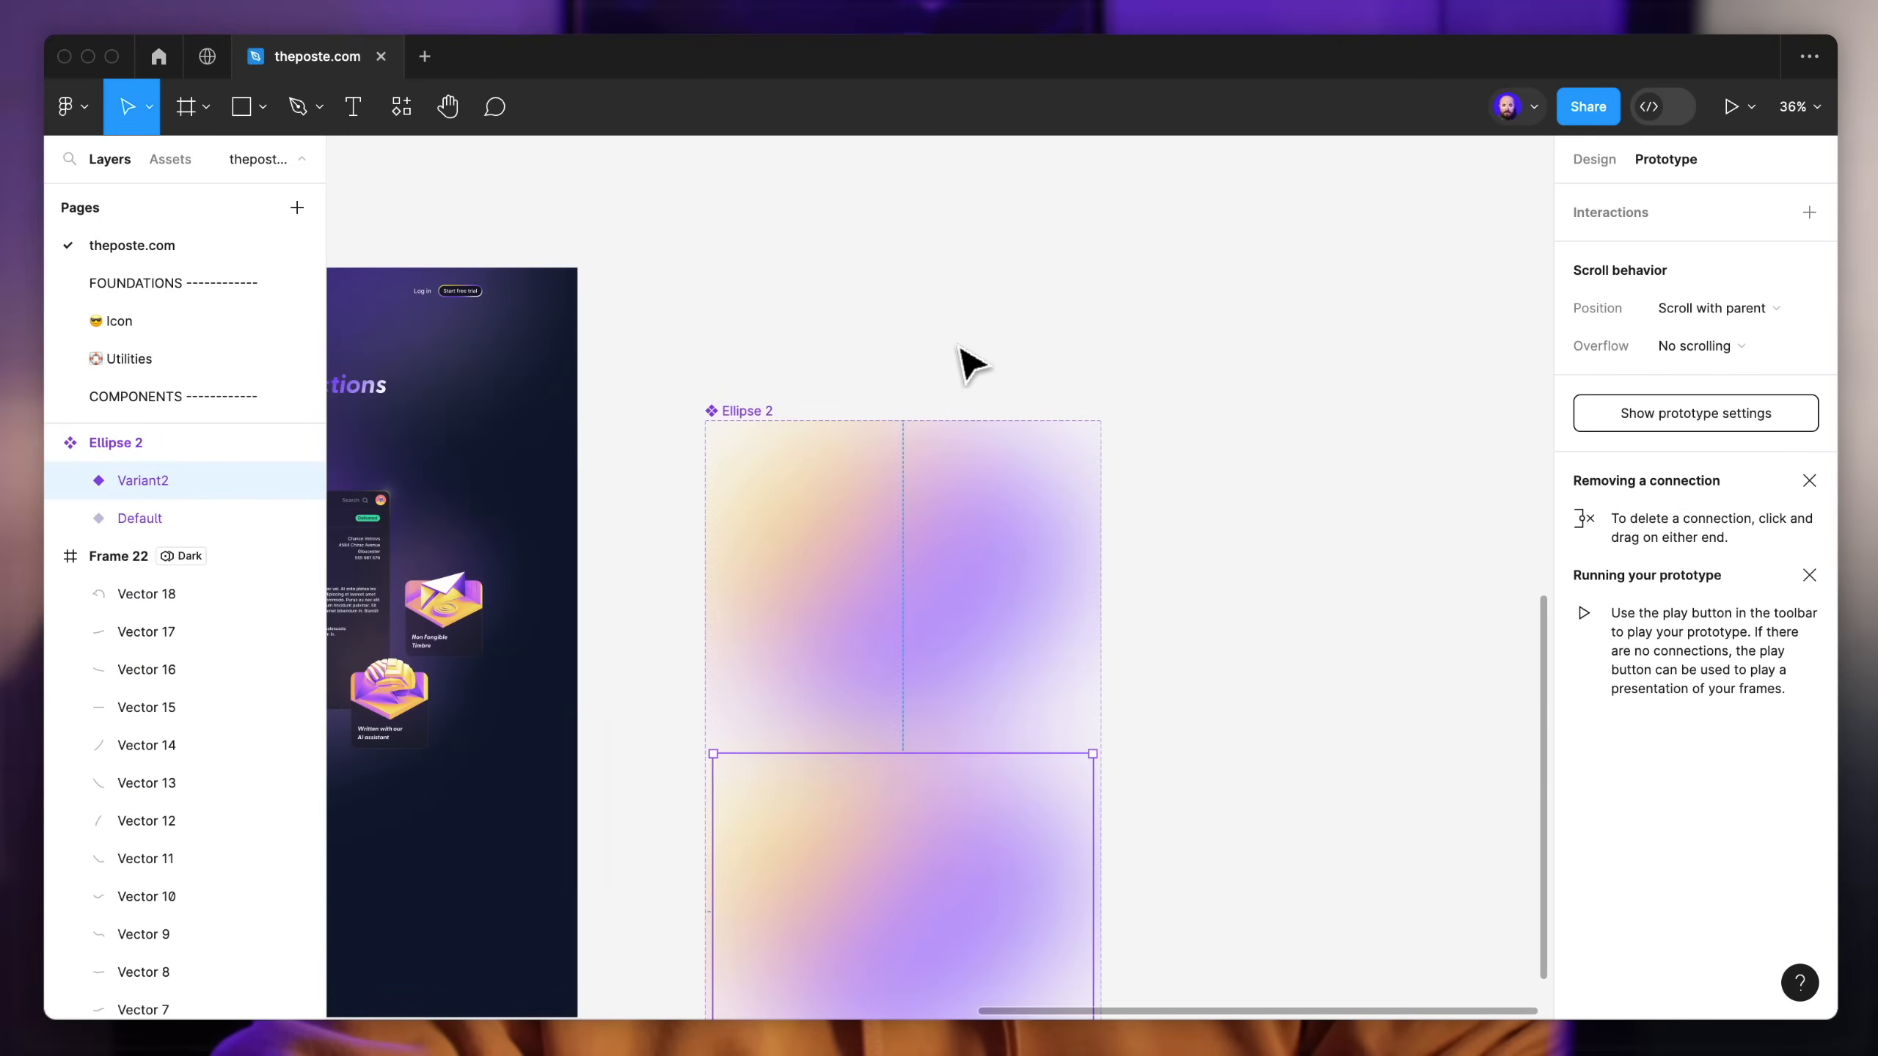
Step: Rotate the glow's second variant about half a turn, then duplicate it as a third variant and scale that copy down
{"action": "scroll", "coordinate": [960, 361], "scroll_direction": "down", "scroll_amount": 3}
{"action": "left_click_drag", "start_coordinate": [1046, 611], "coordinate": [805, 797]}
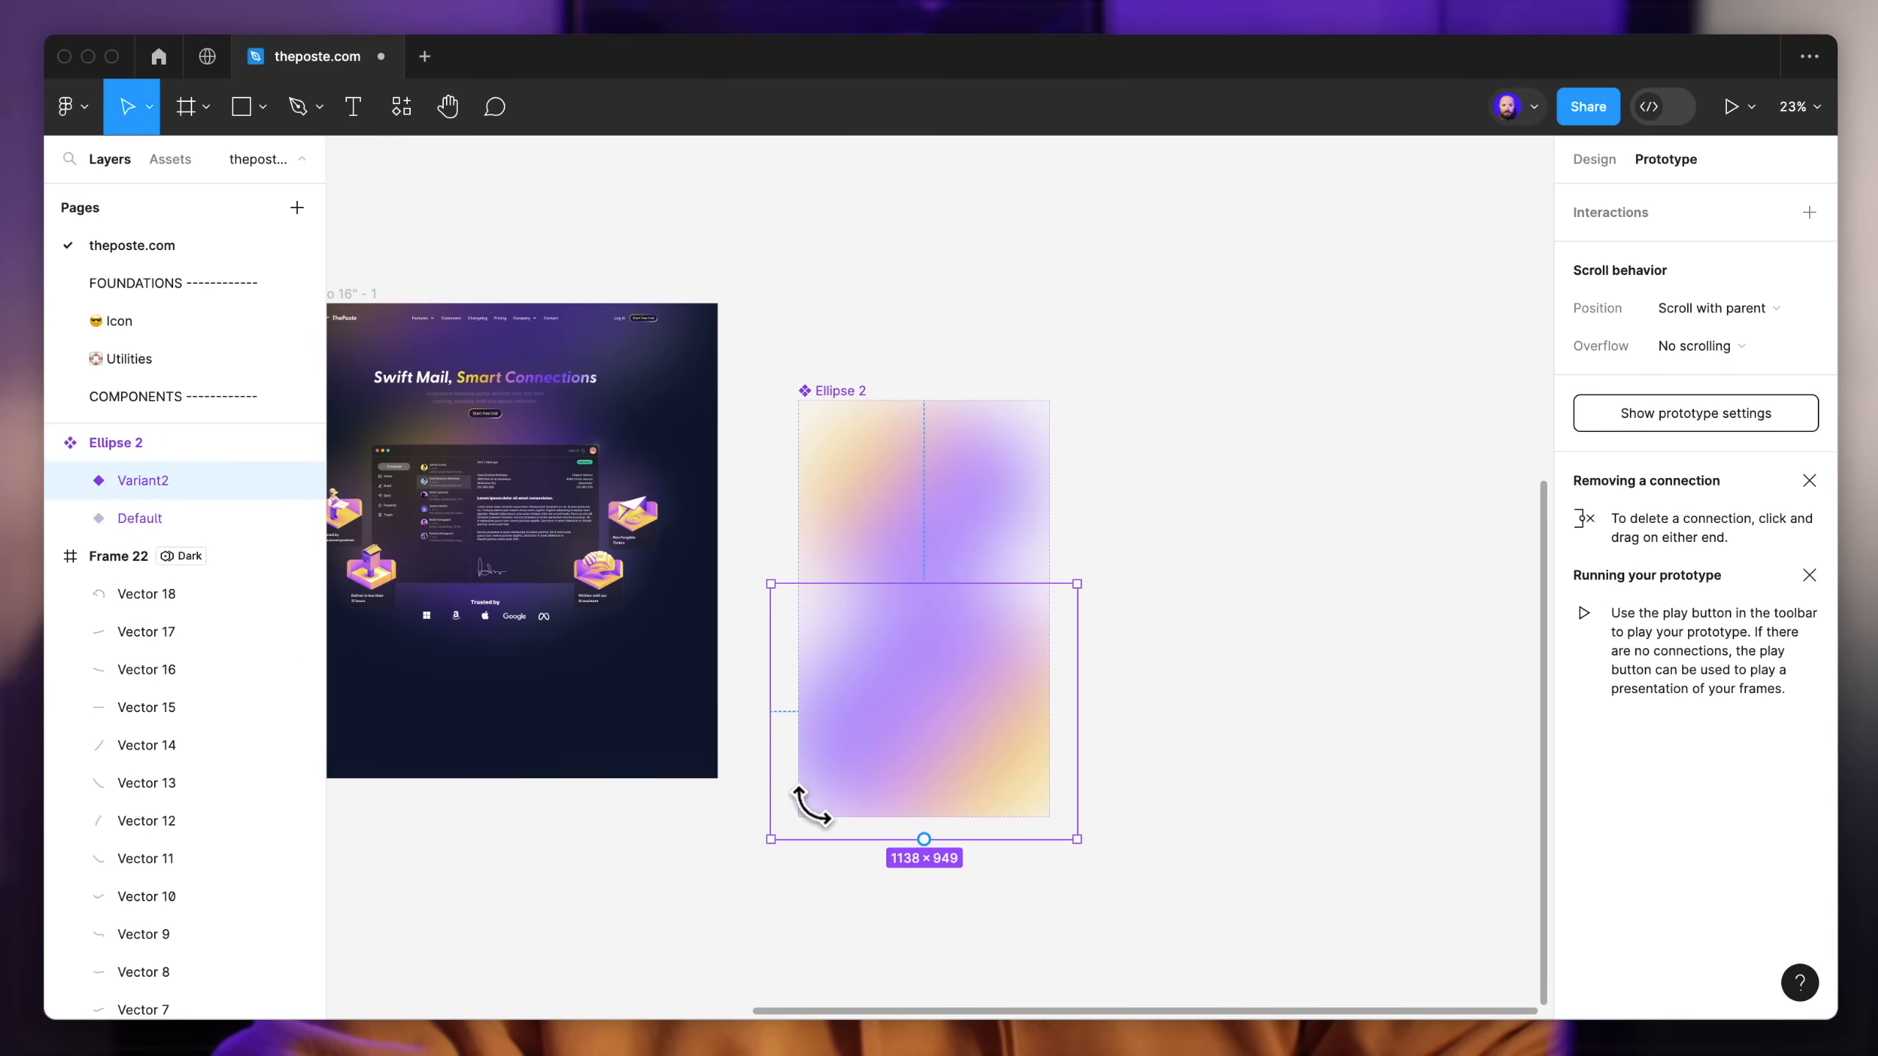
{"action": "key", "text": "ctrl+d"}
{"action": "scroll", "coordinate": [939, 834], "scroll_direction": "down", "scroll_amount": 1}
{"action": "scroll", "coordinate": [974, 828], "scroll_direction": "down", "scroll_amount": 3}
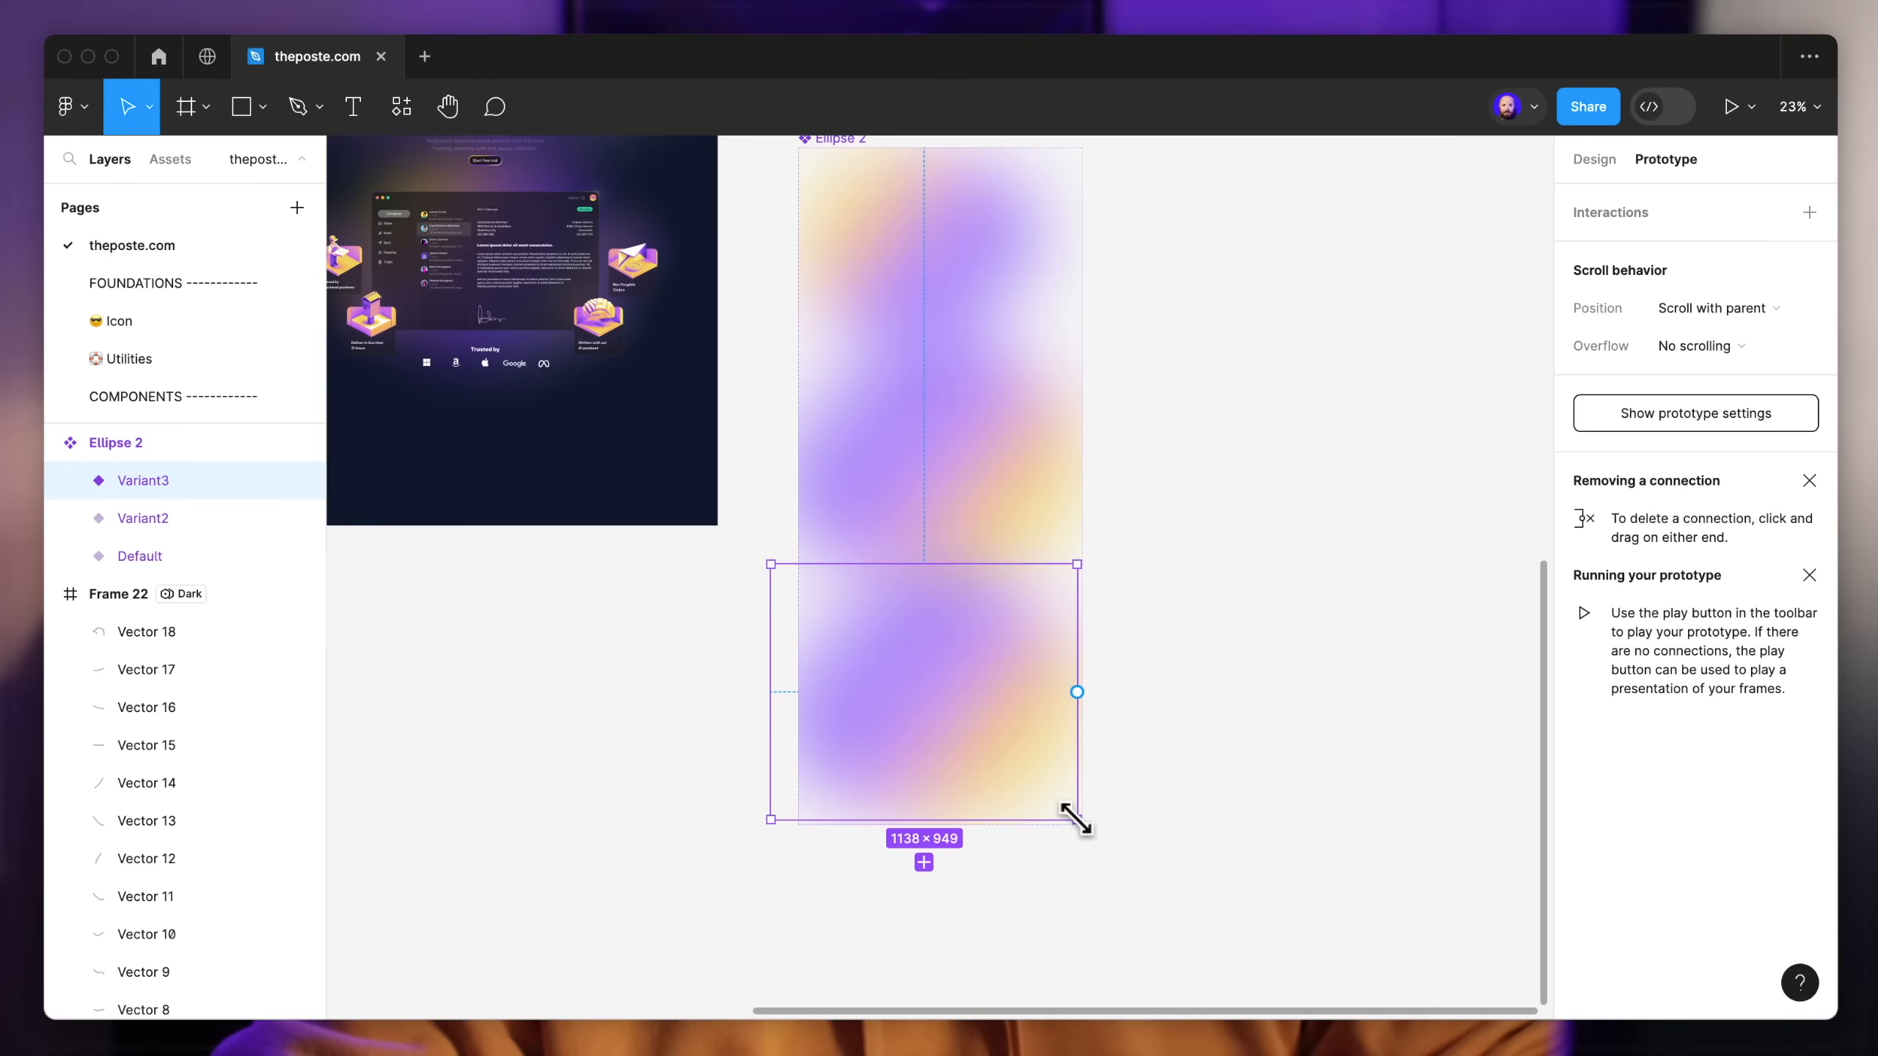
{"action": "left_click_drag", "start_coordinate": [1076, 818], "coordinate": [1020, 785]}
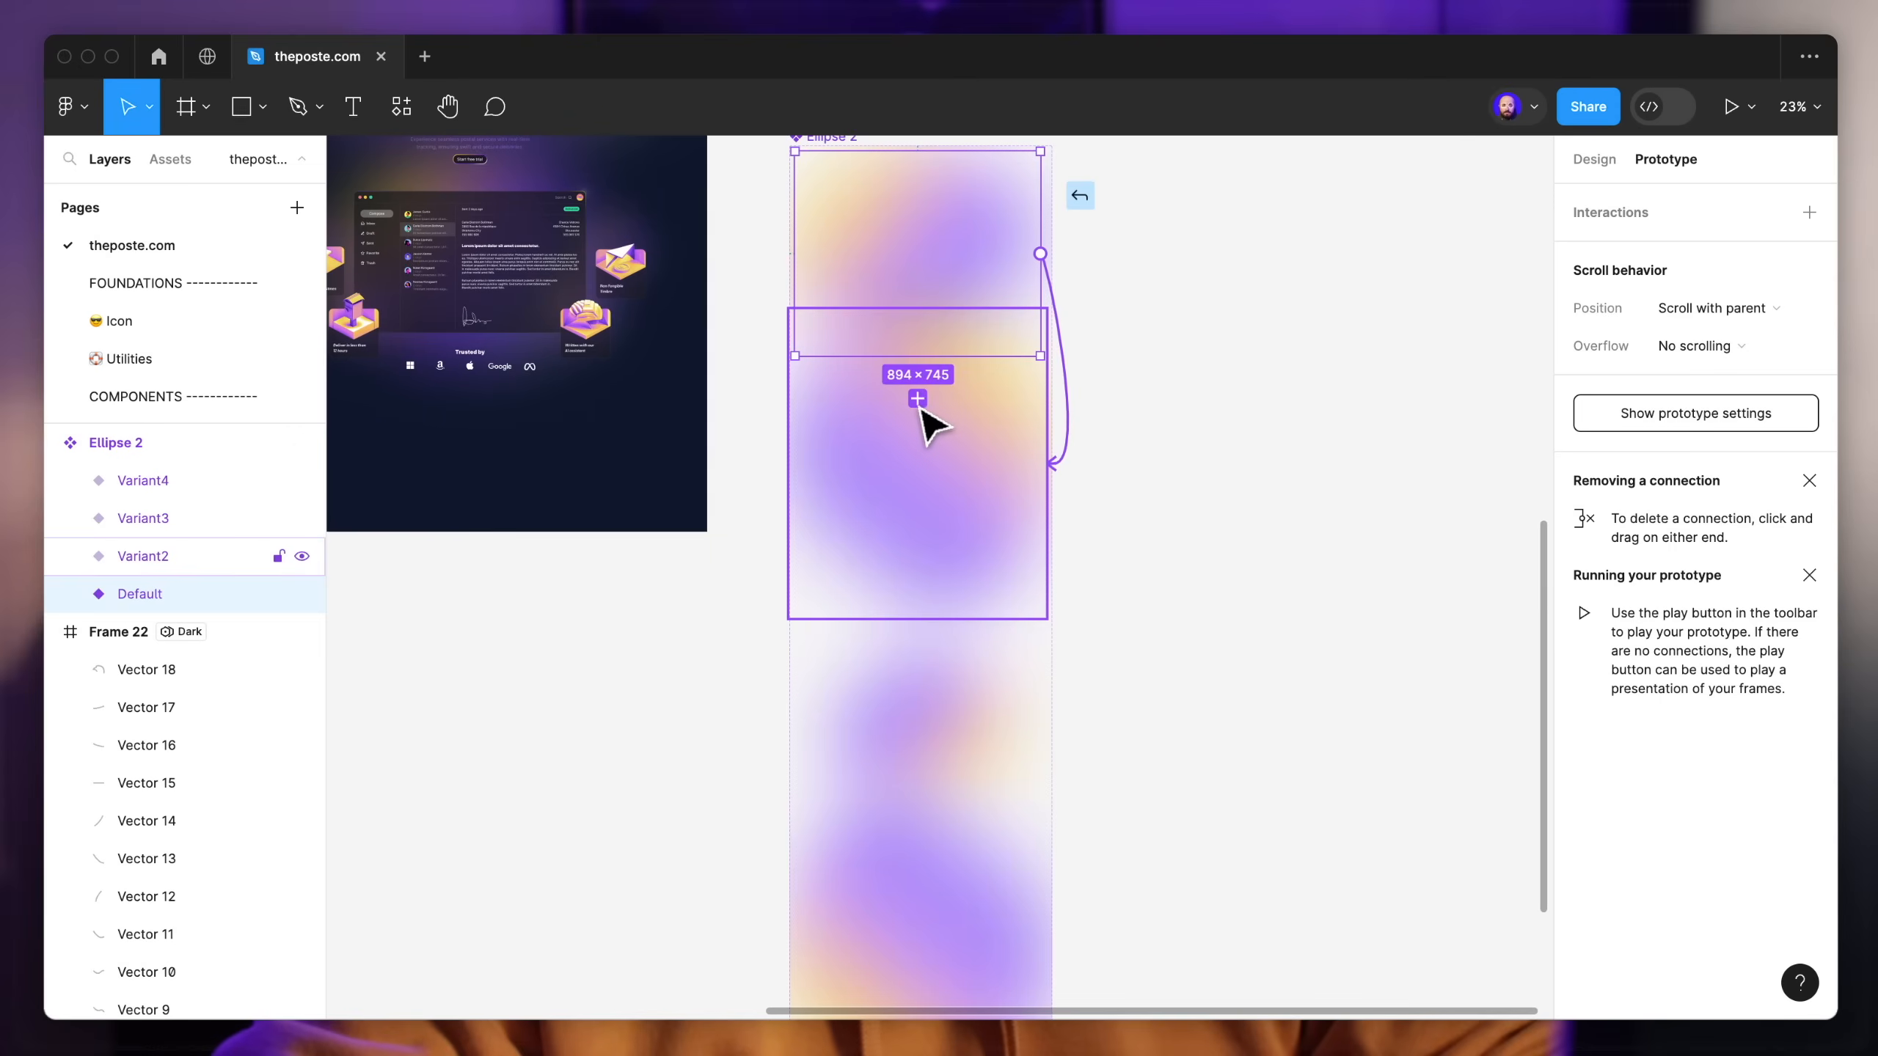
Step: Link the default glow variant to Variant2 with a gentle Smart animate transition, and set its gradient image width to 1482
{"action": "left_click", "coordinate": [926, 420]}
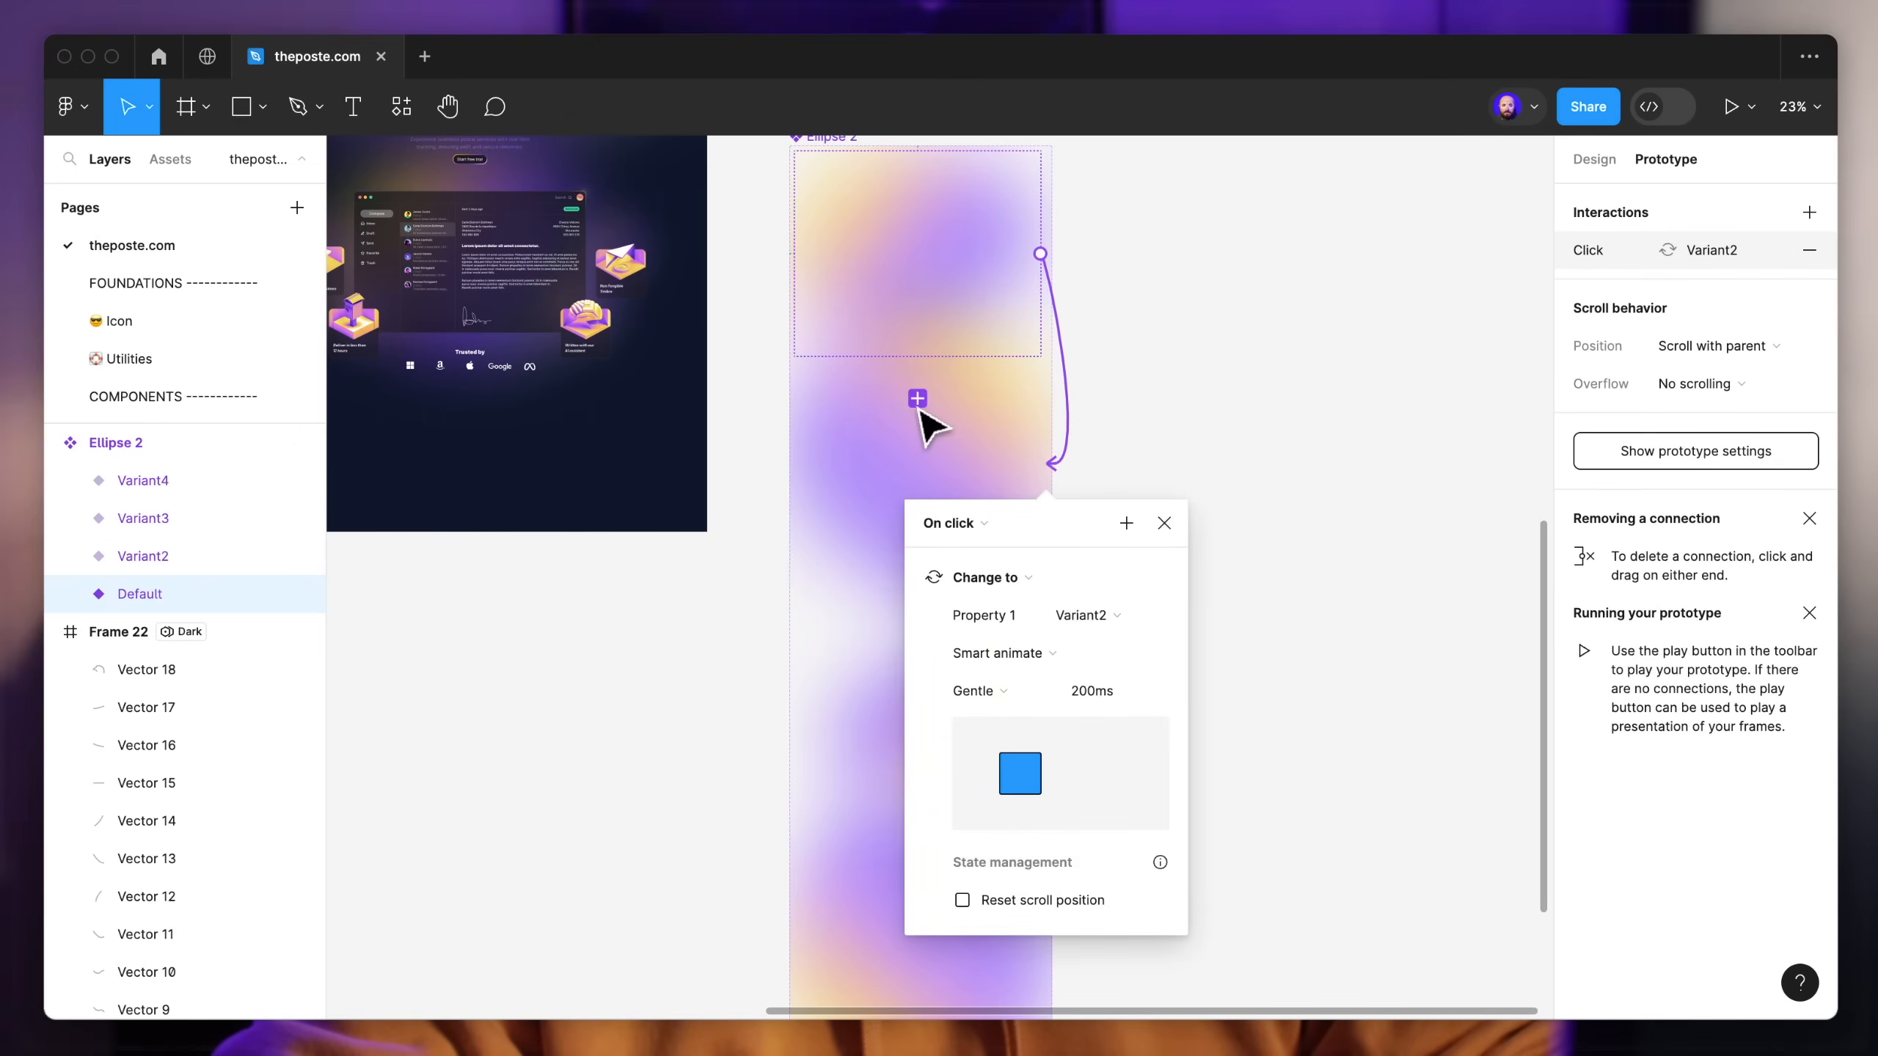
{"action": "type", "text": "148"}
{"action": "type", "text": "2"}
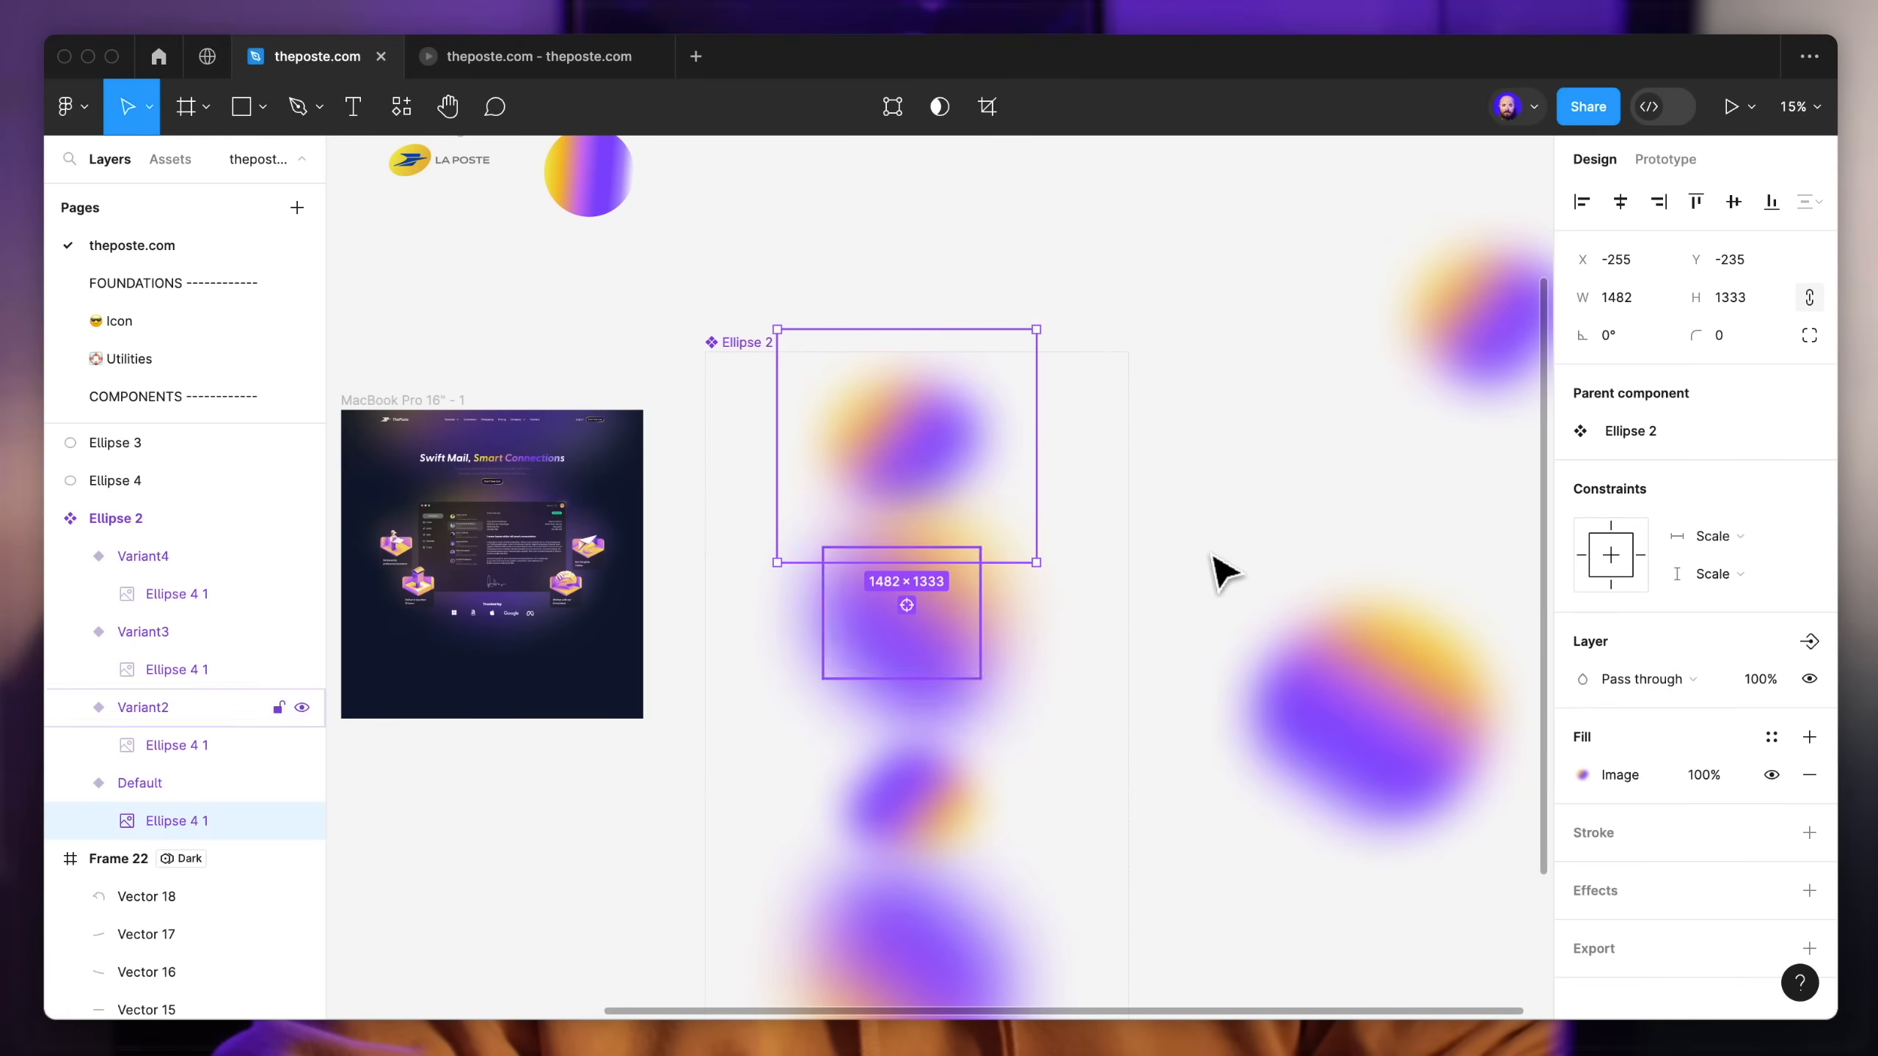
Step: Preview the landing page prototype from the header to the Trusted by section, examining the background glow animation and the icon cards
{"action": "left_click", "coordinate": [1261, 522]}
{"action": "left_click_drag", "start_coordinate": [1411, 417], "coordinate": [1476, 784]}
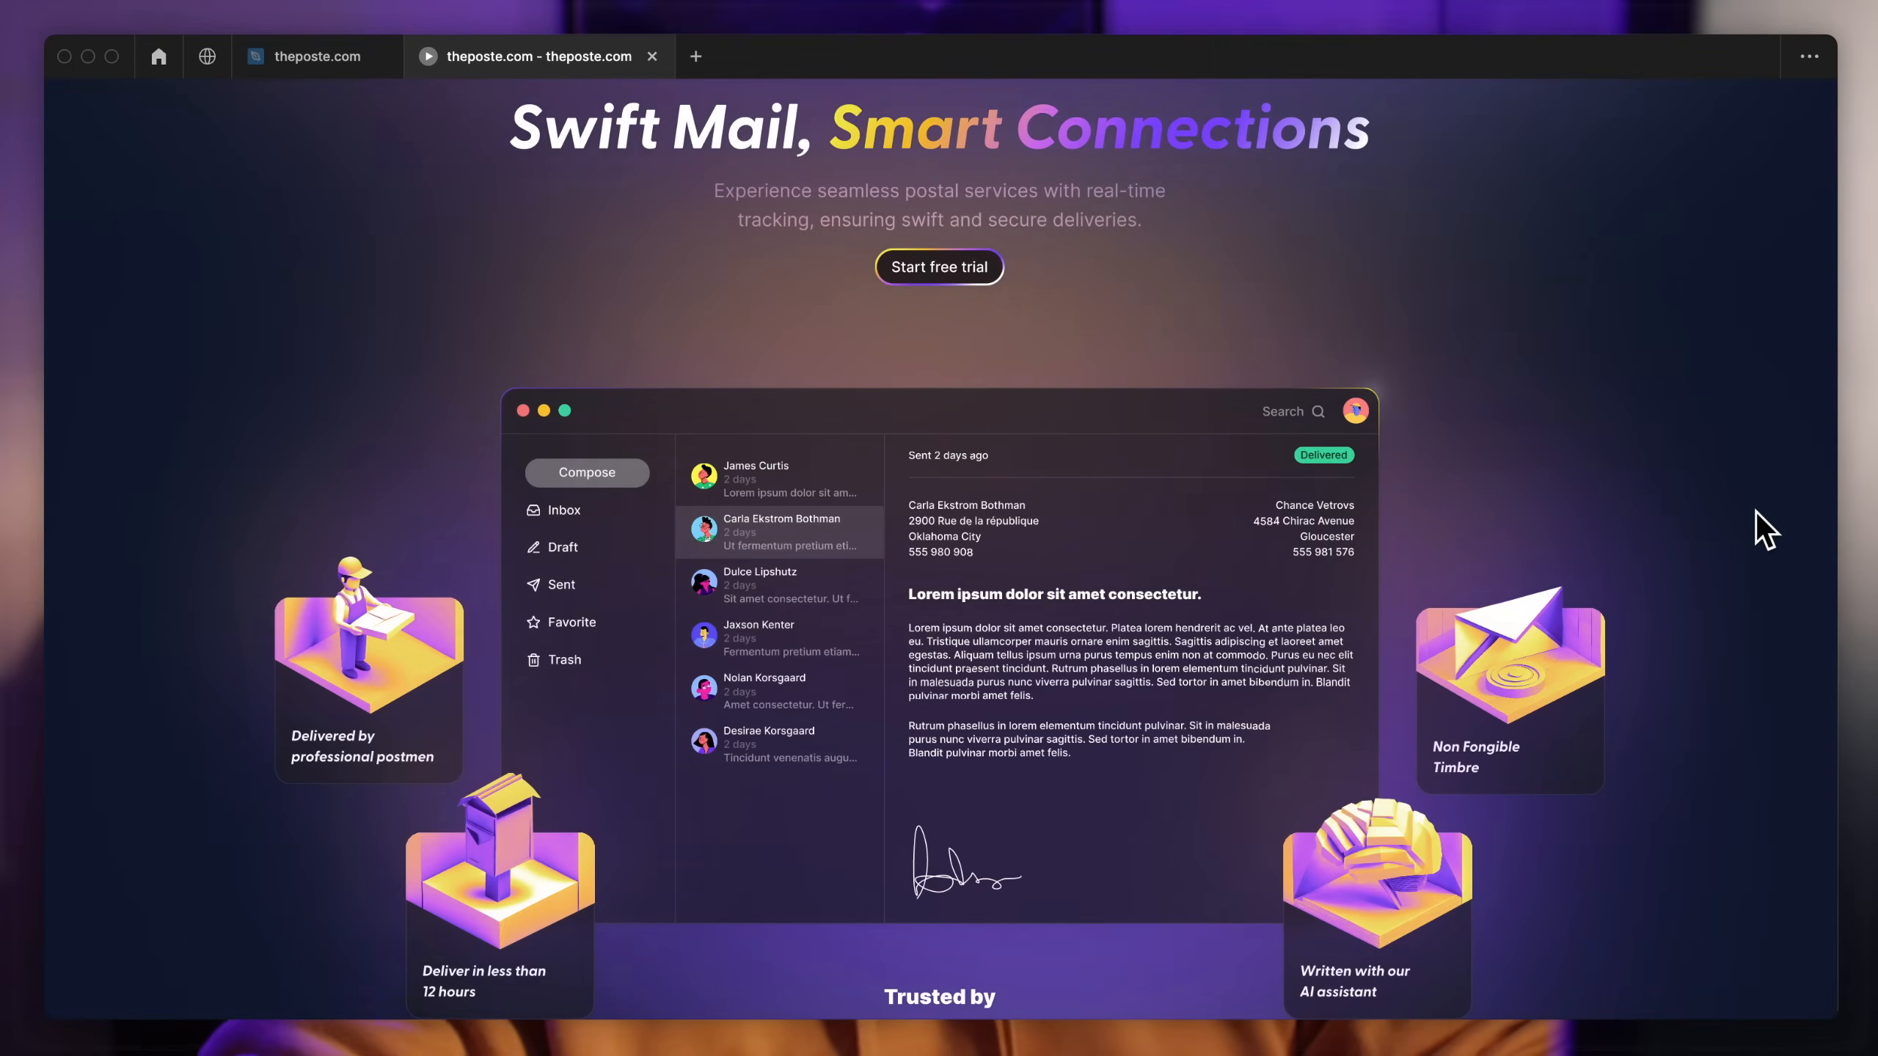
{"action": "scroll", "coordinate": [1764, 532], "scroll_direction": "down", "scroll_amount": 3}
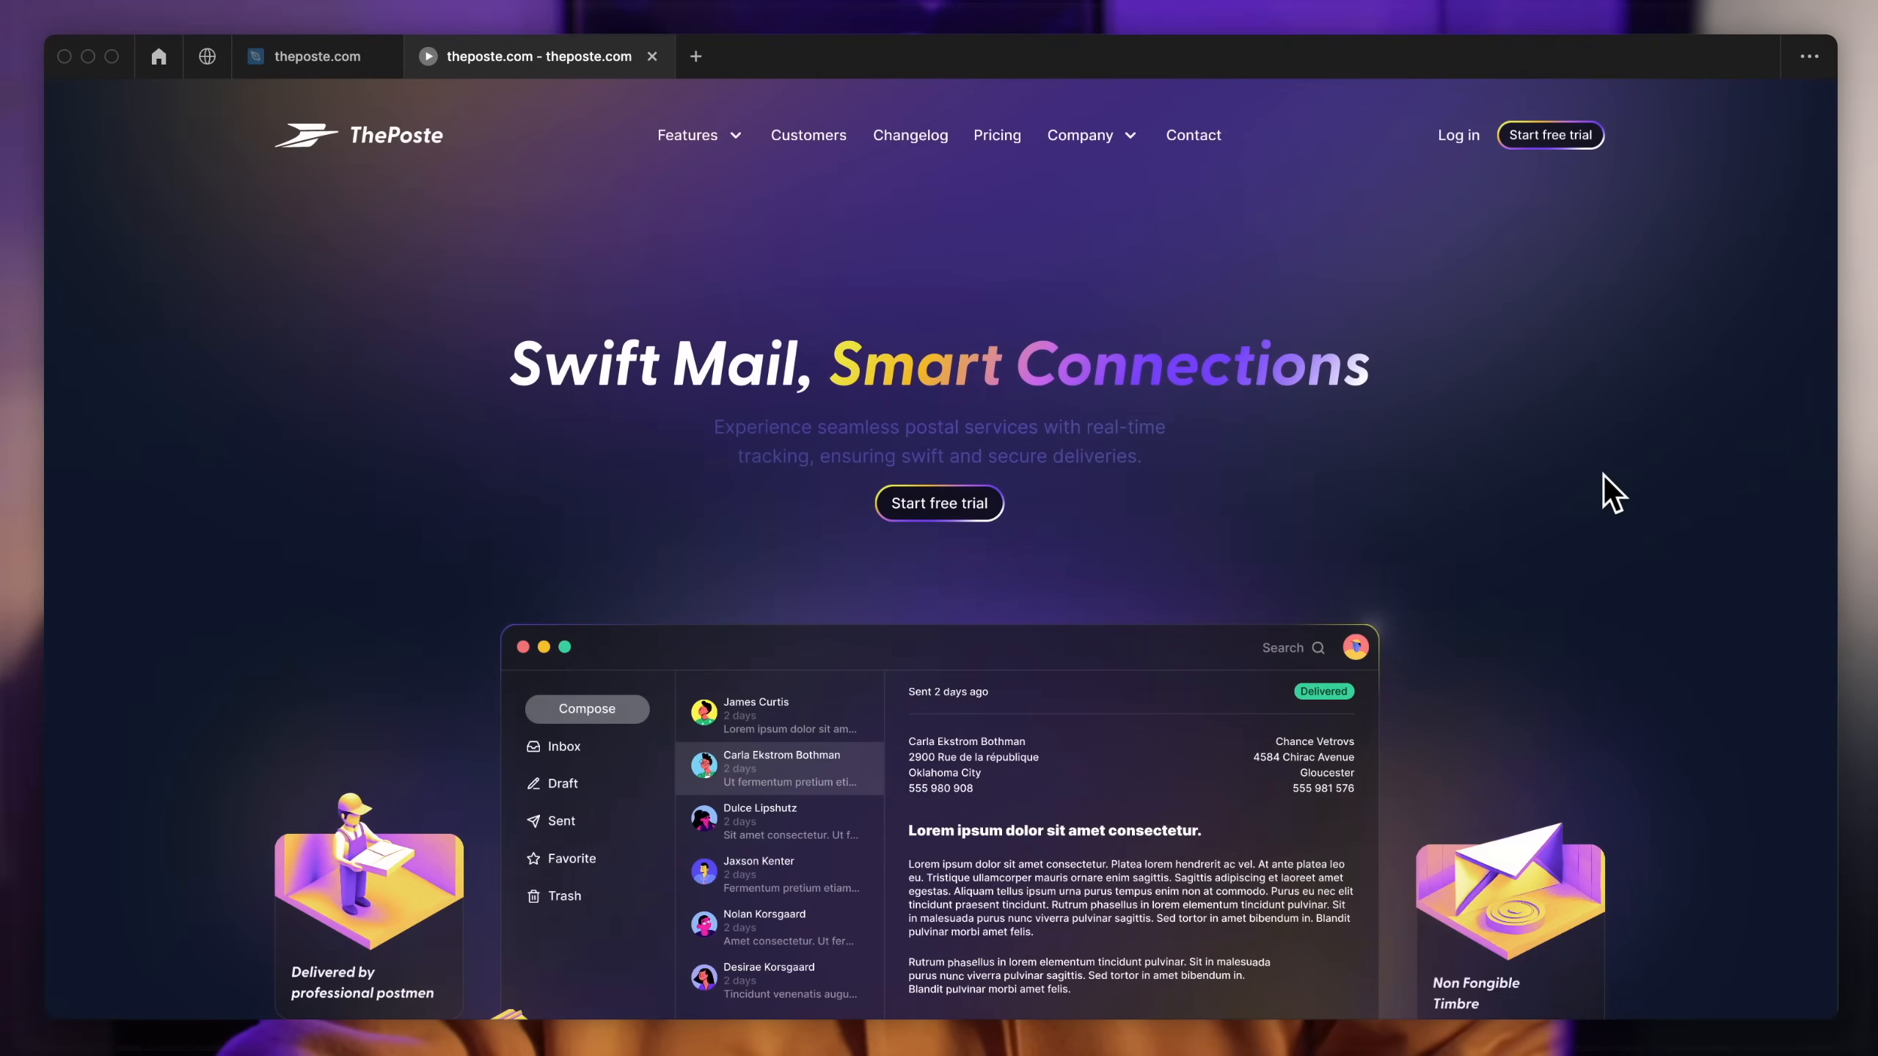
{"action": "scroll", "coordinate": [1604, 476], "scroll_direction": "down", "scroll_amount": 5}
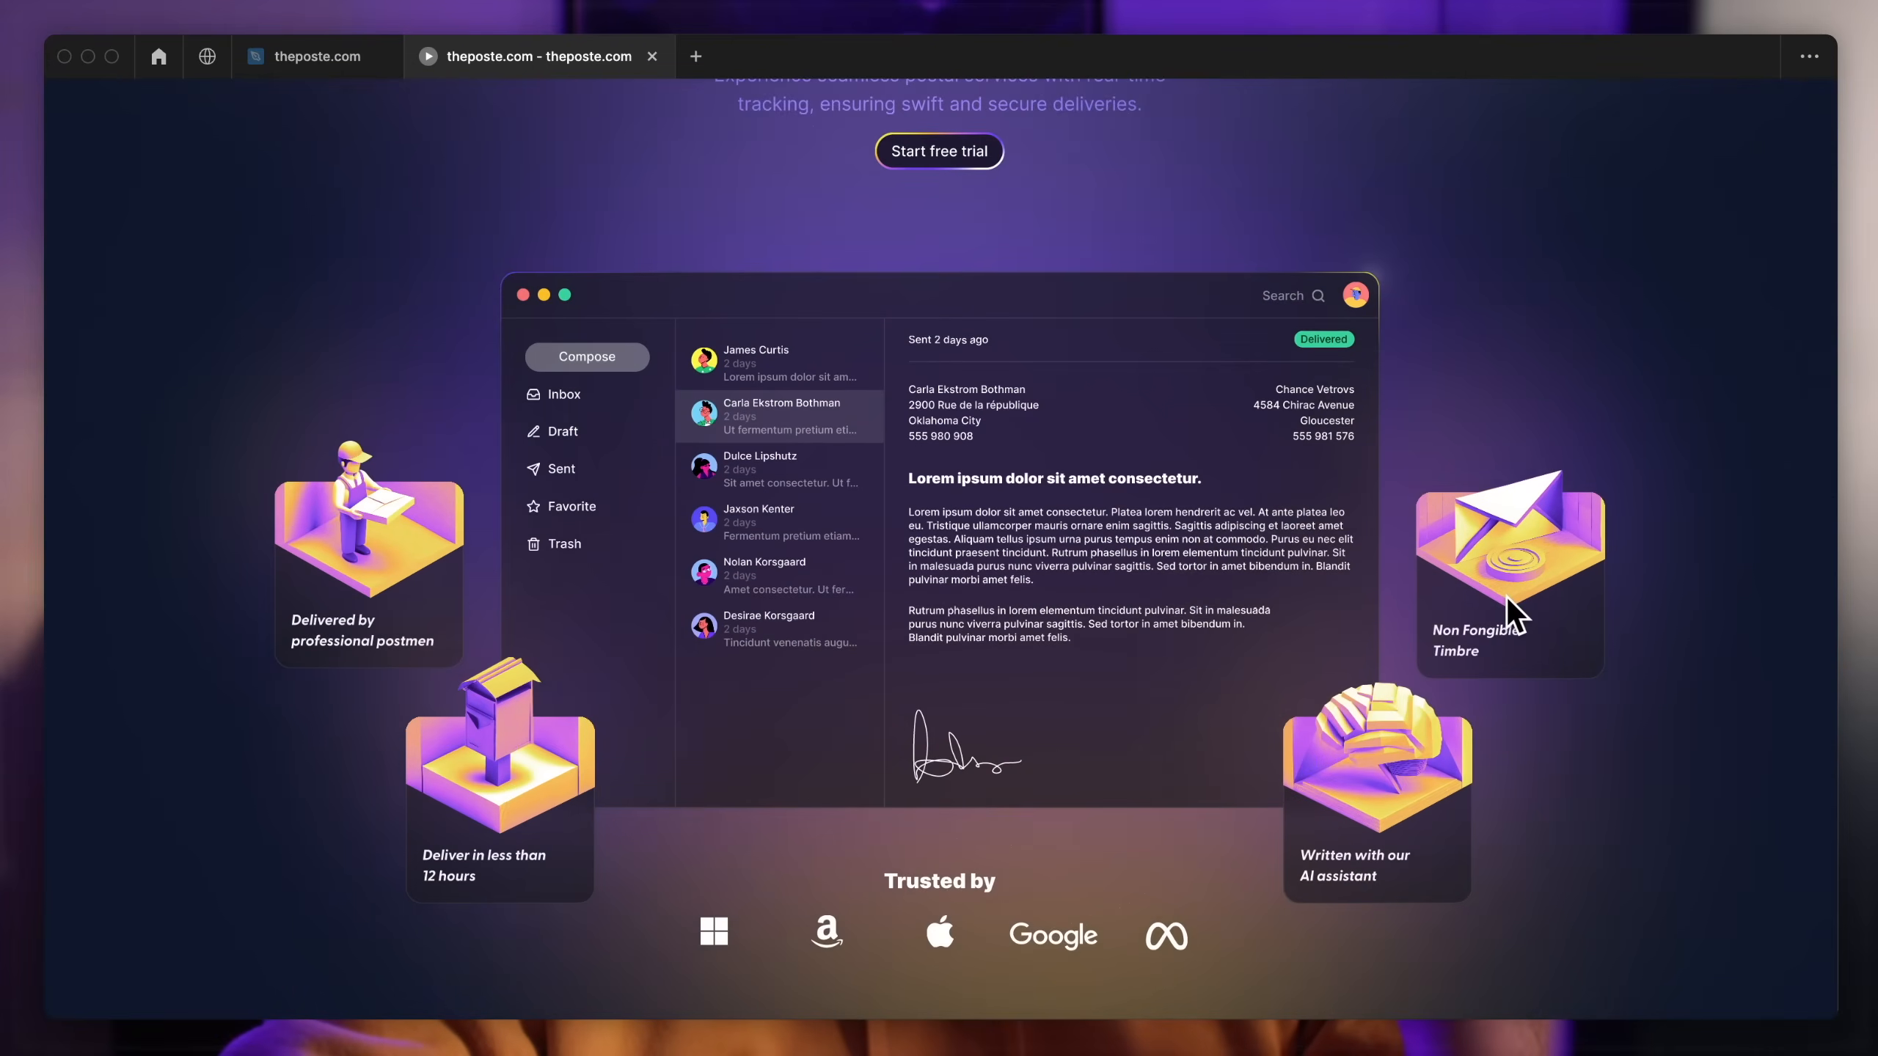
{"action": "mouse_move", "coordinate": [1503, 599]}
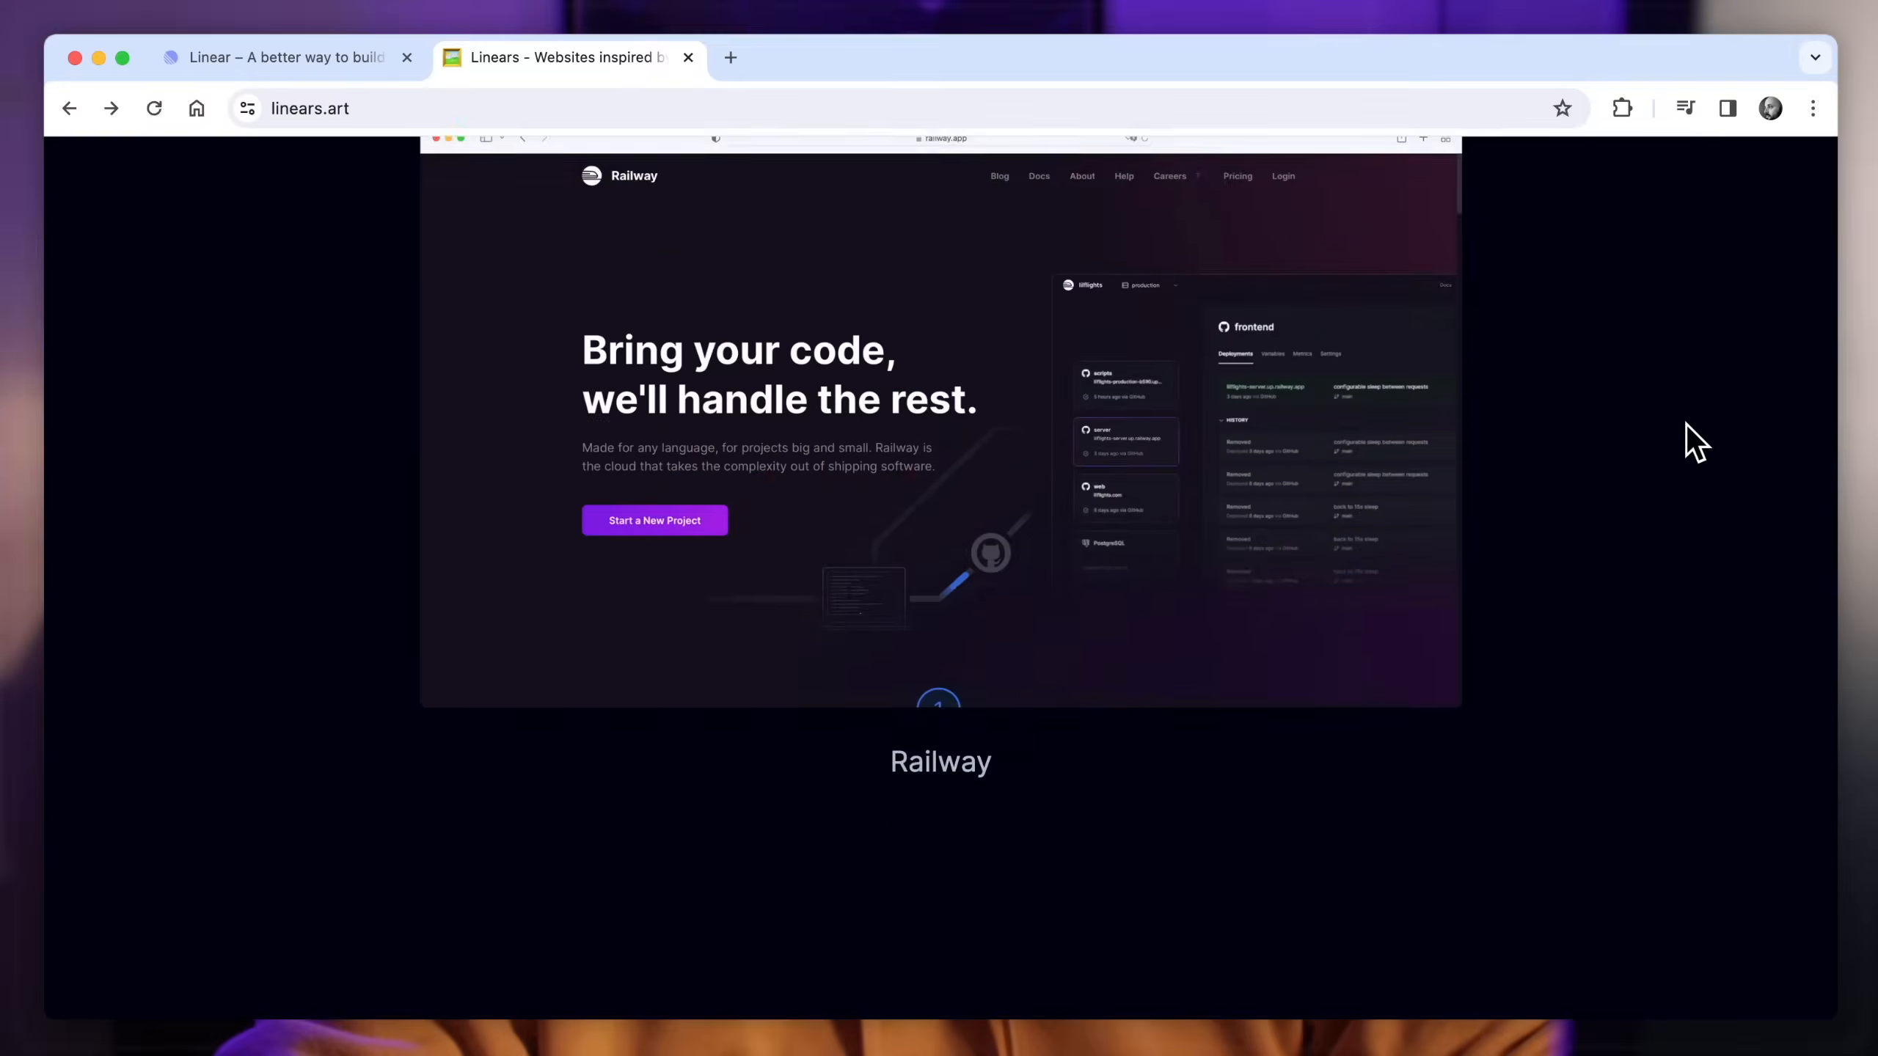
Step: Switch to the browser and examine the dark, glowing page designs on linears.art, linear.app and gitbook.com
{"action": "scroll", "coordinate": [1689, 440], "scroll_direction": "down", "scroll_amount": 10}
{"action": "scroll", "coordinate": [1689, 440], "scroll_direction": "down", "scroll_amount": 10}
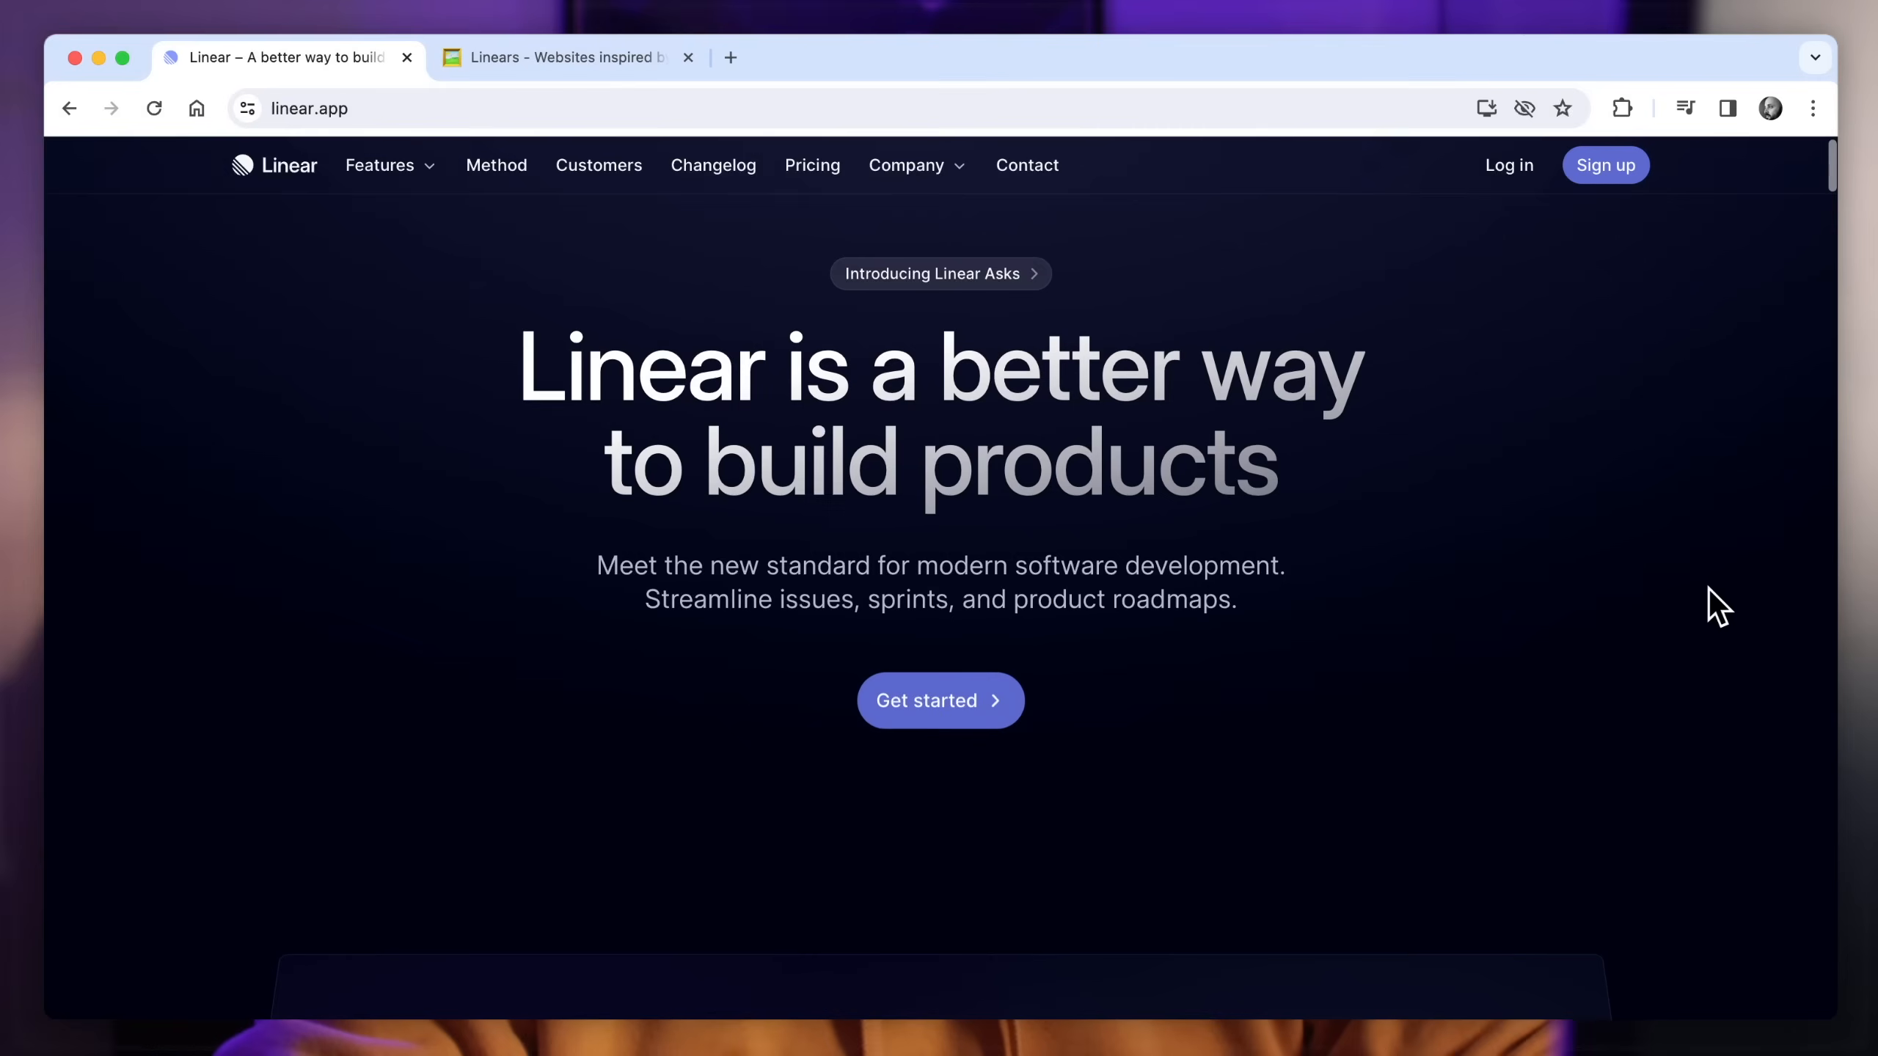
{"action": "scroll", "coordinate": [1717, 605], "scroll_direction": "down", "scroll_amount": 5}
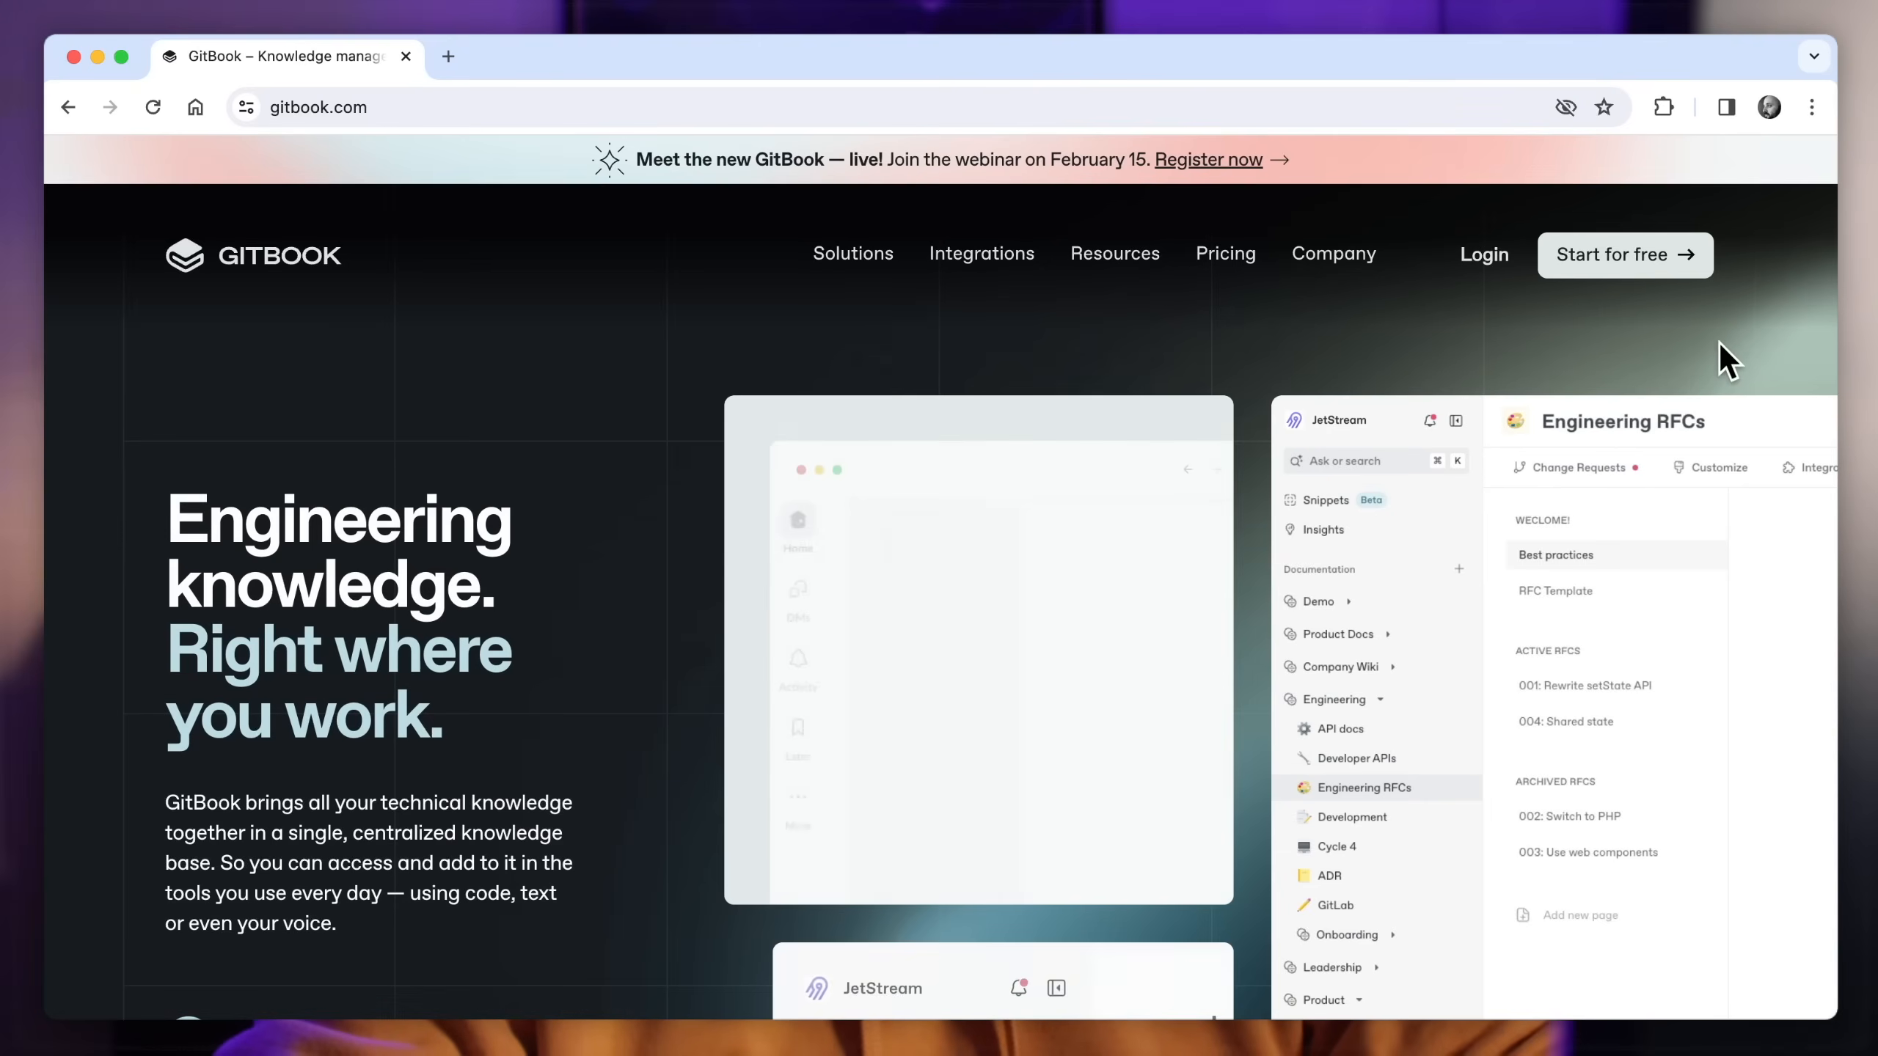
{"action": "scroll", "coordinate": [1730, 342], "scroll_direction": "down", "scroll_amount": 8}
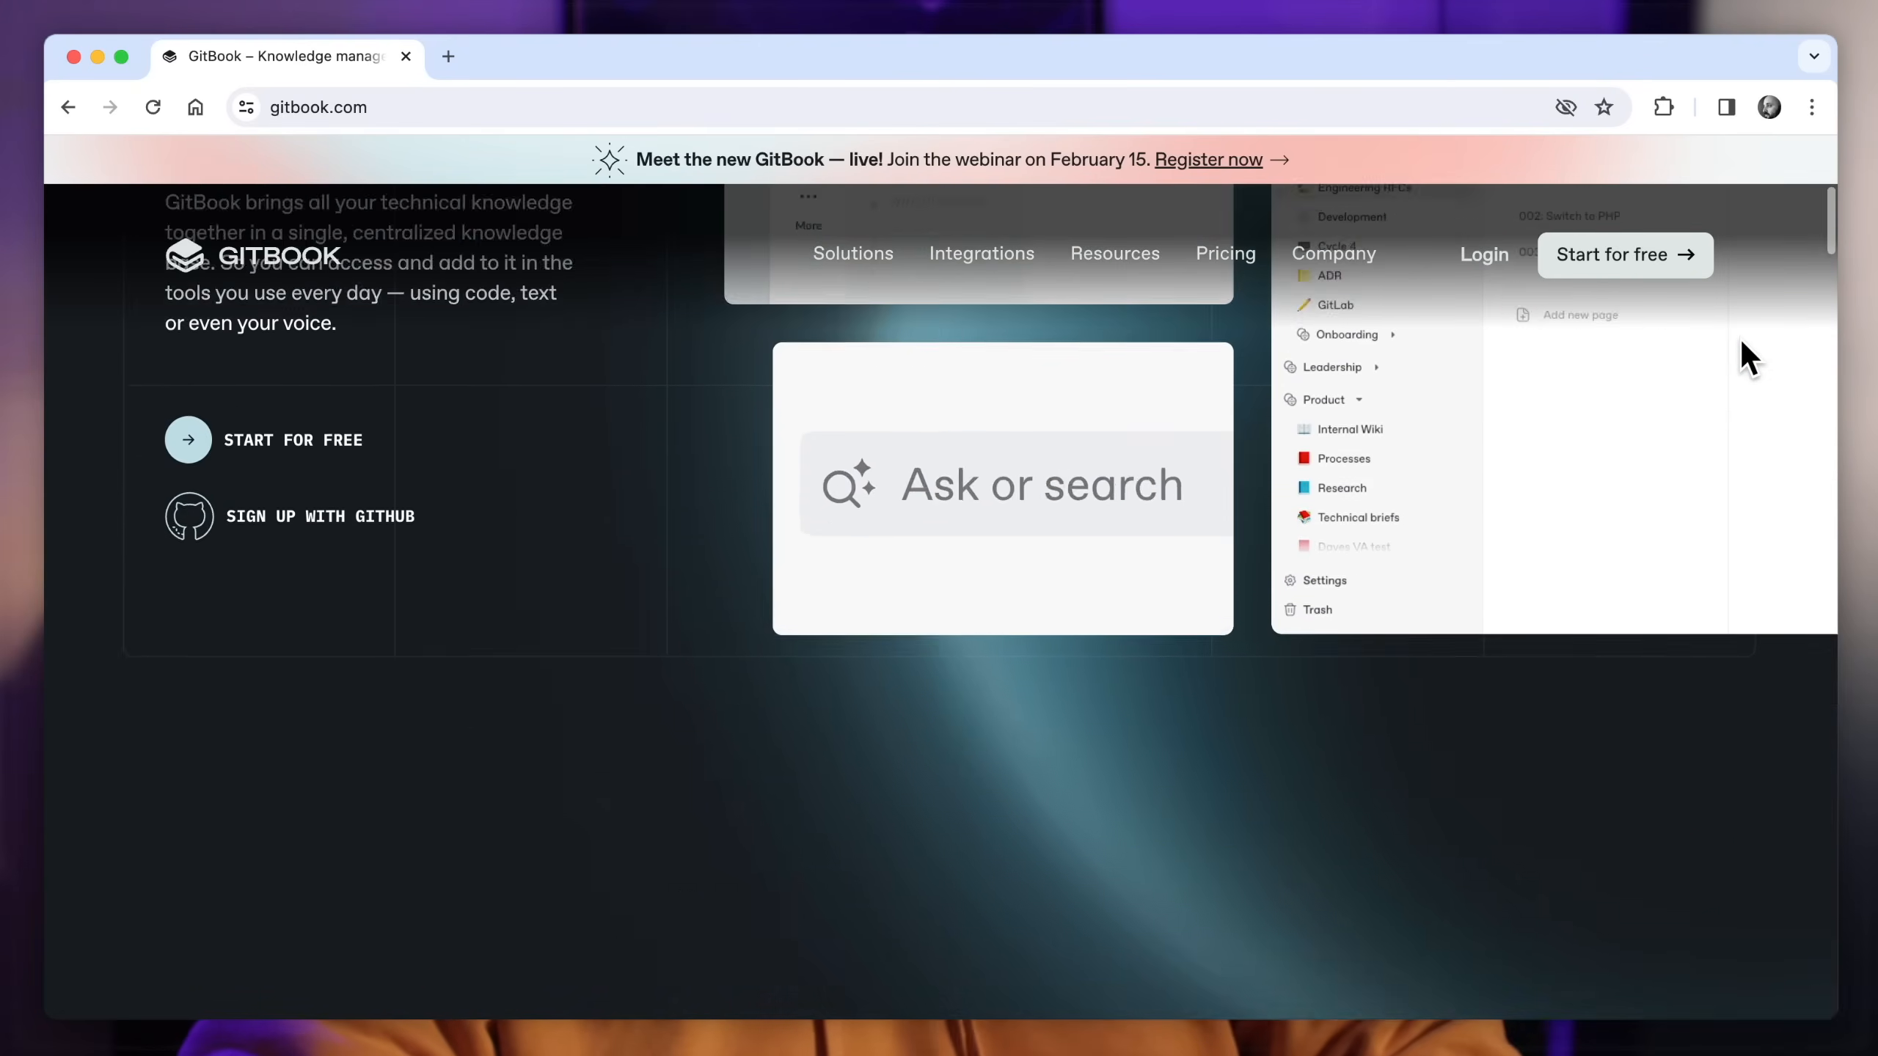
{"action": "scroll", "coordinate": [1739, 348], "scroll_direction": "down", "scroll_amount": 5}
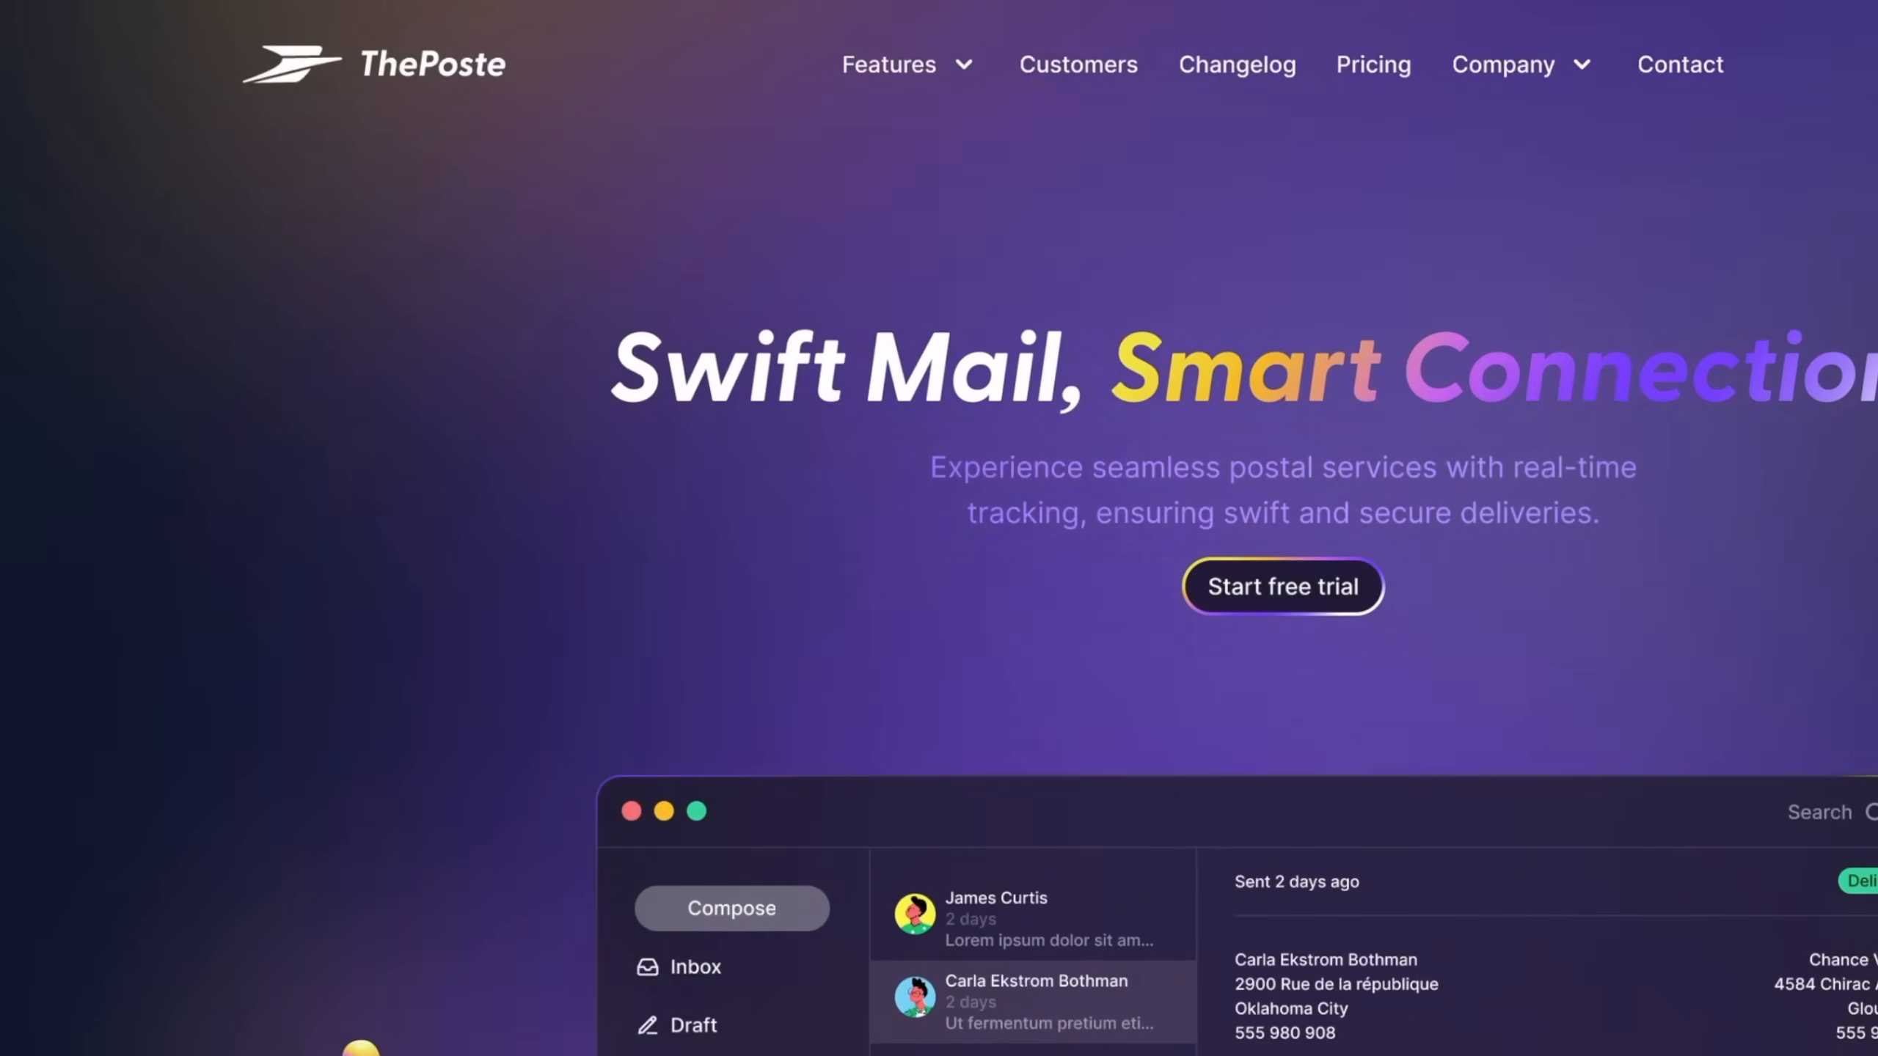
Step: Review the finished ThePoste landing page from its hero section to the Trusted by logos
{"action": "scroll", "coordinate": [938, 528], "scroll_direction": "down", "scroll_amount": 10}
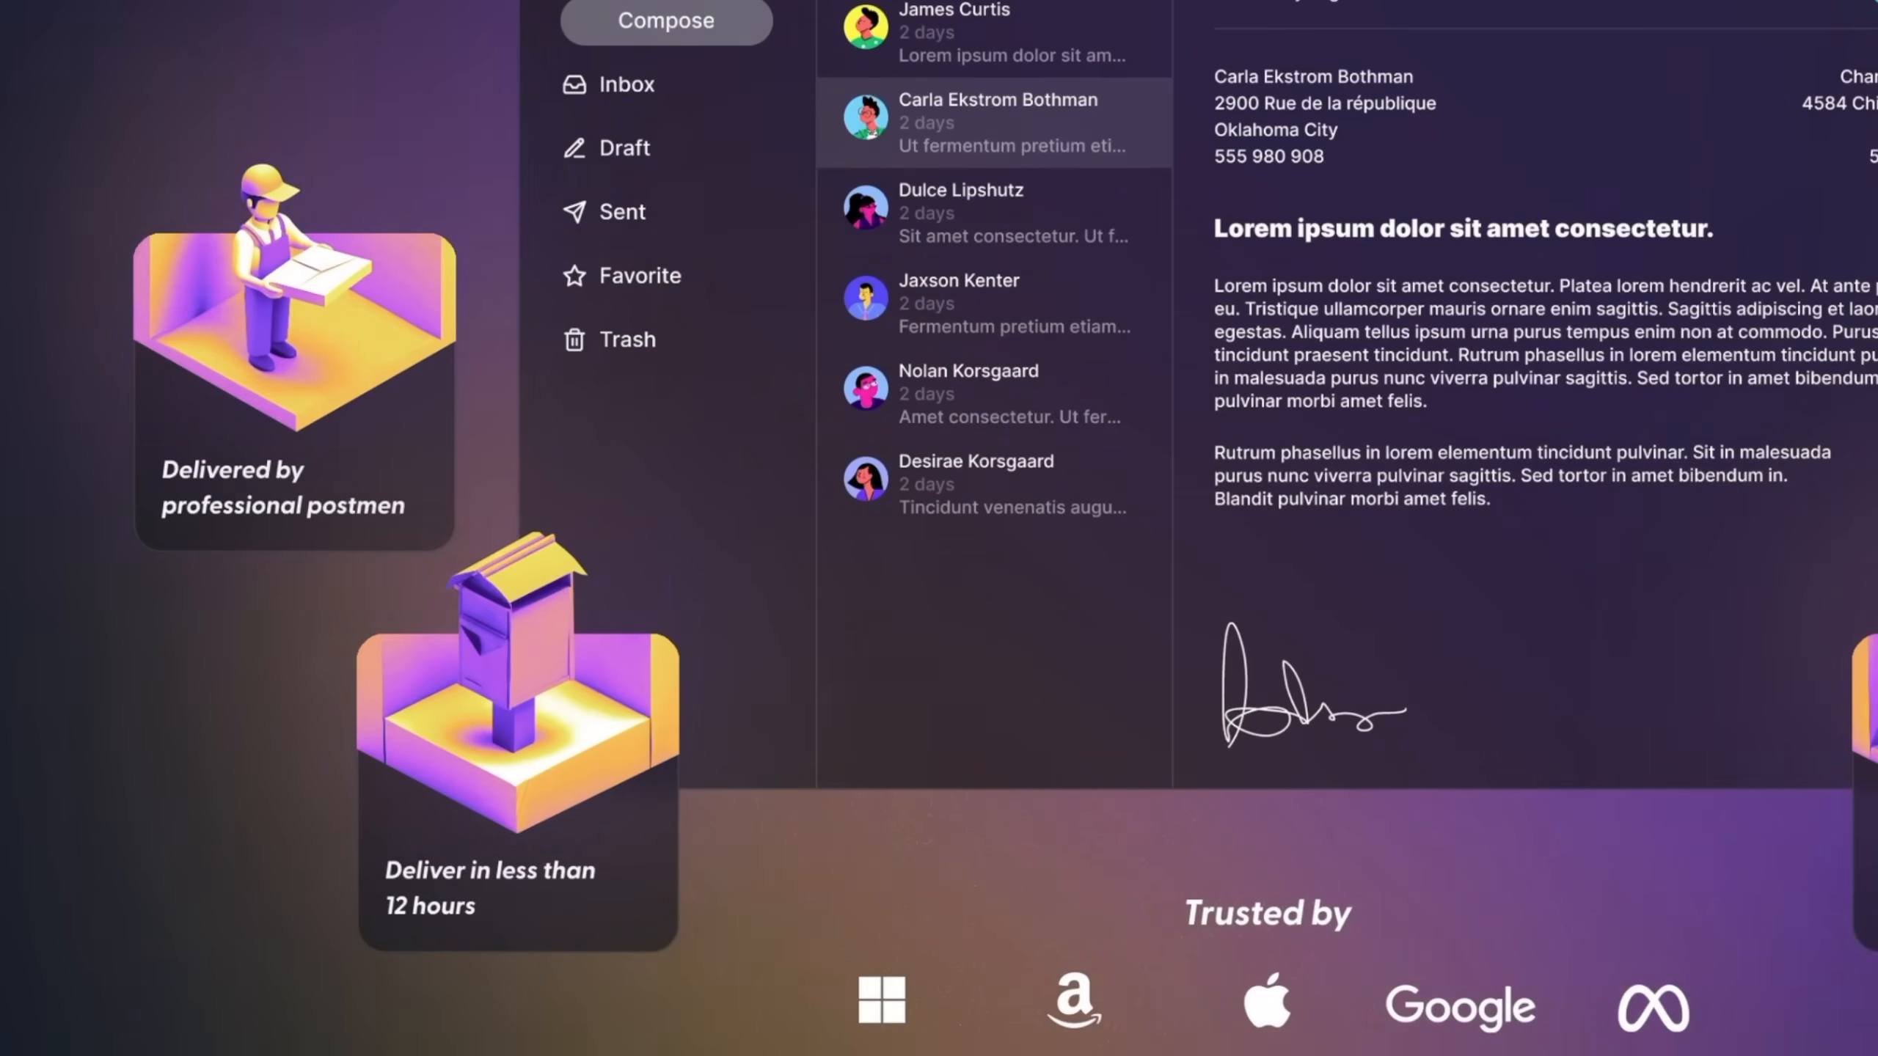